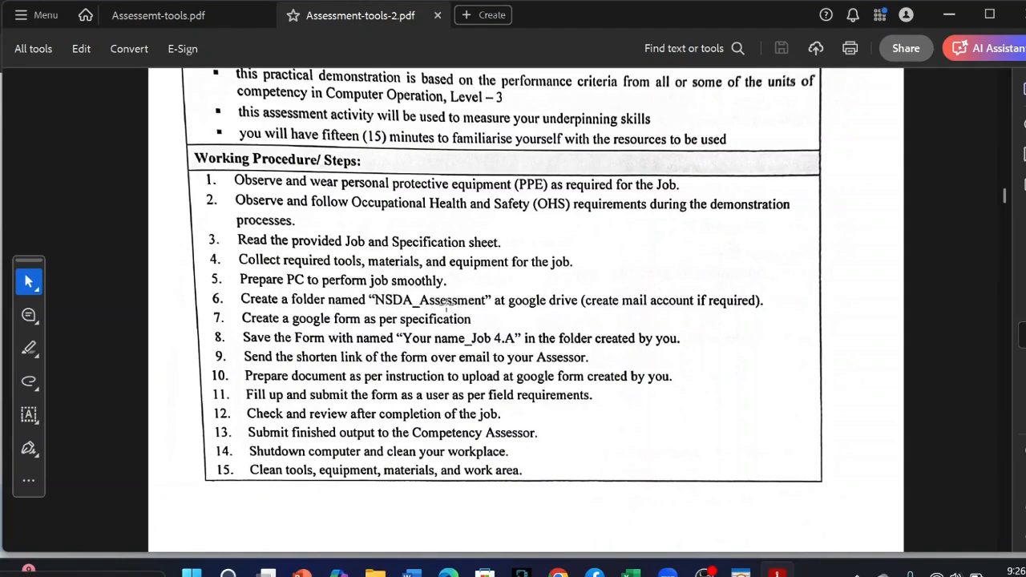
# Step: Review the working procedure in the assessment PDF and switch to Google Drive in the browser
pyautogui.scroll(2, 426, 307)
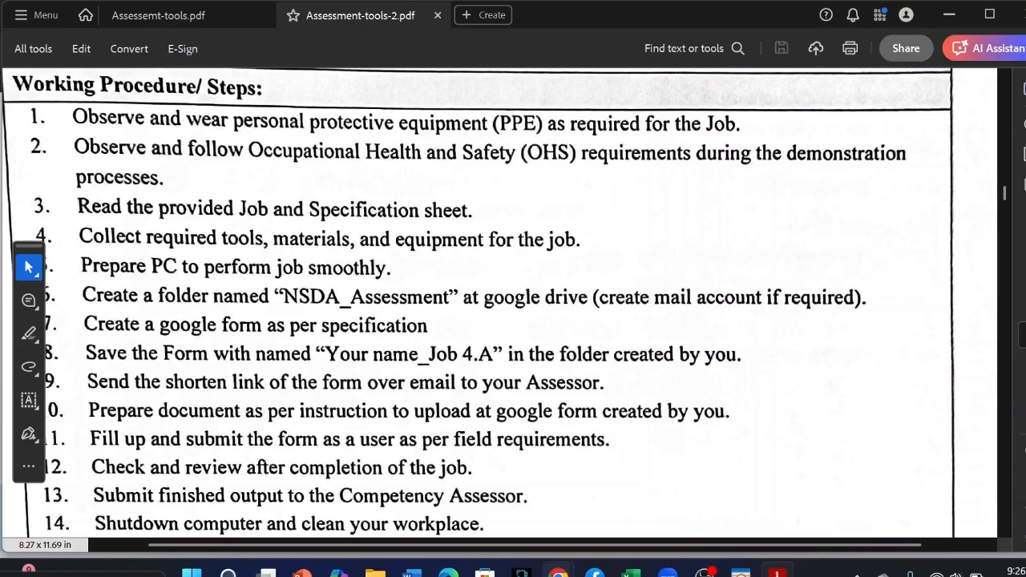
pyautogui.moveTo(558, 571)
pyautogui.click(418, 517)
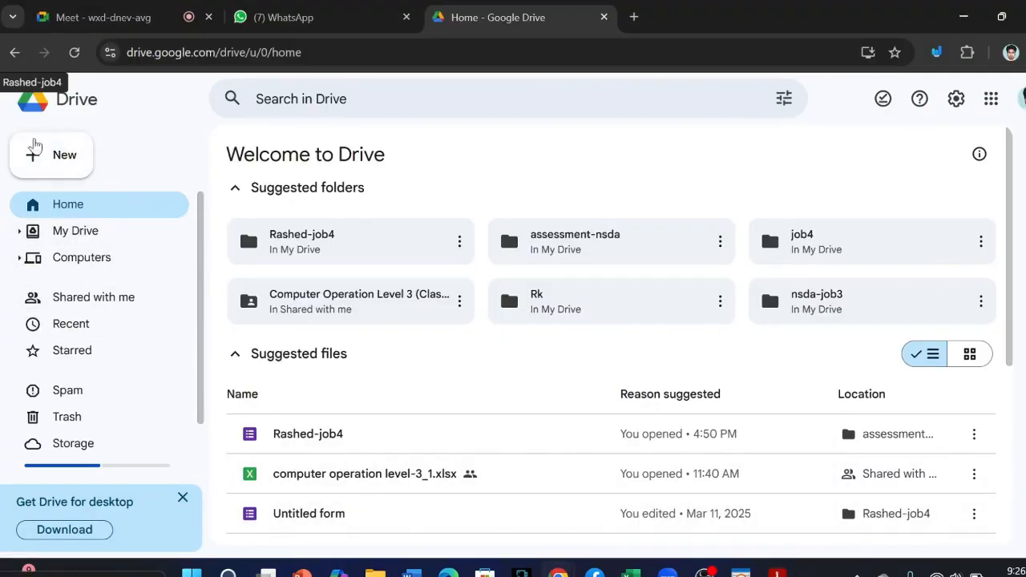
pyautogui.hotkey('ctrl', '2')
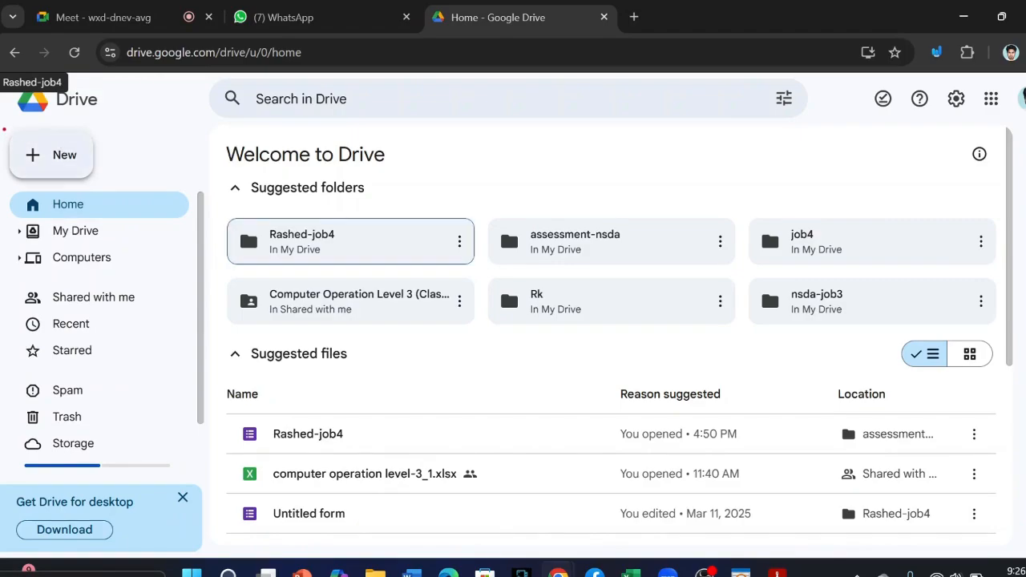
pyautogui.moveTo(10, 127); pyautogui.dragTo(133, 185)
pyautogui.press('Escape')
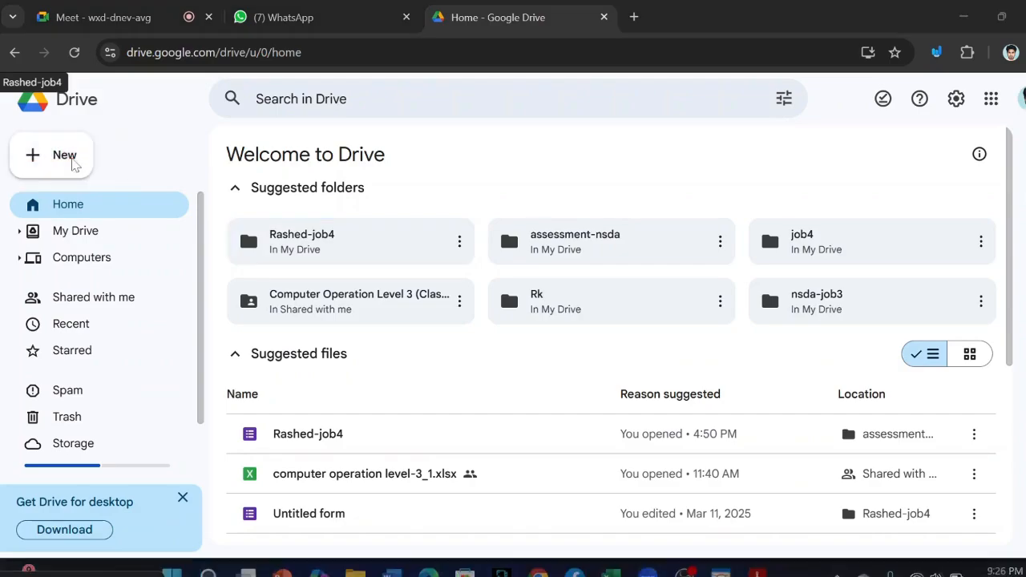
# Step: Create a new Drive folder named NSDA_Assessment_
pyautogui.click(49, 157)
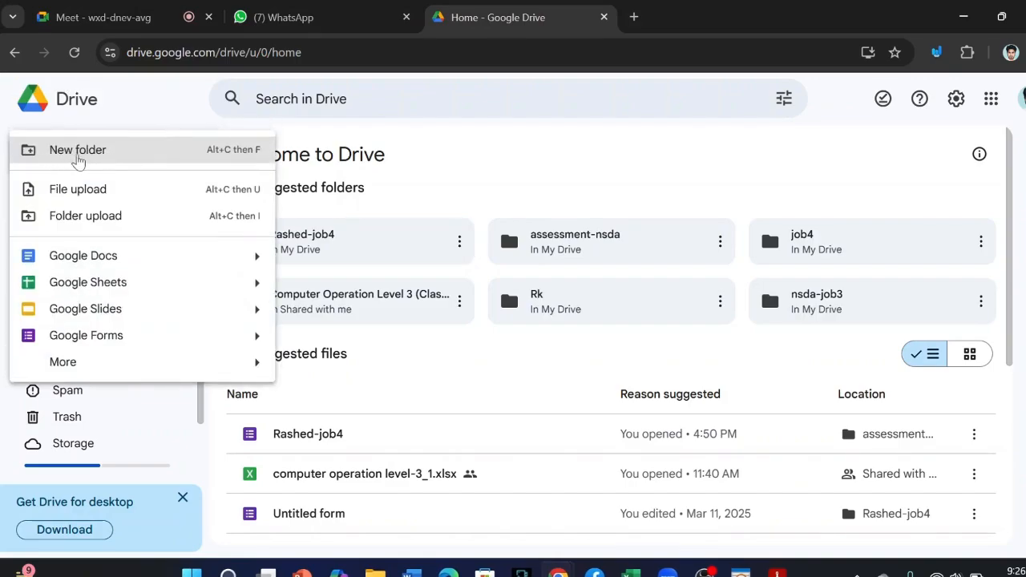
pyautogui.click(77, 158)
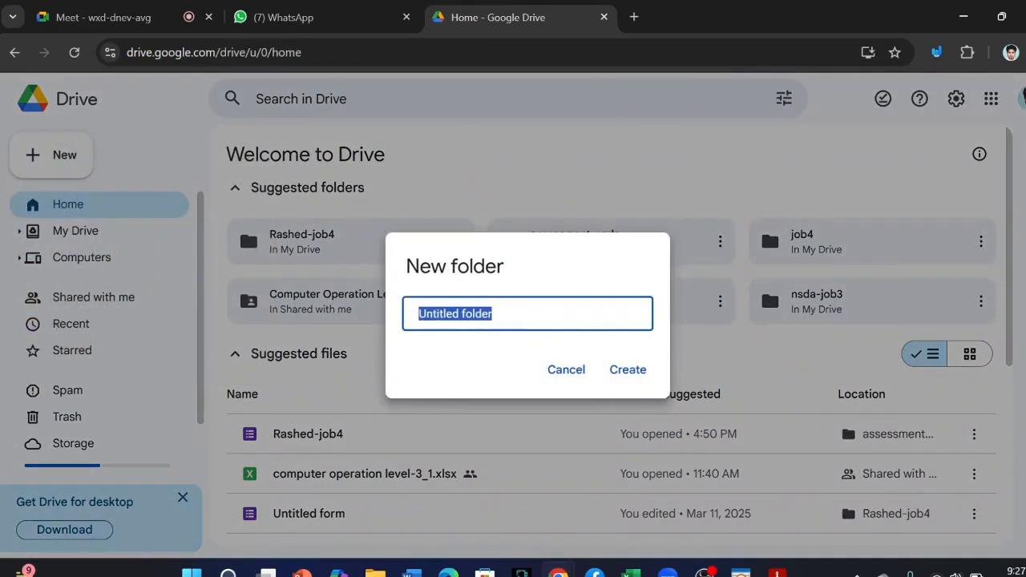
pyautogui.write('NSDAAssessment_')
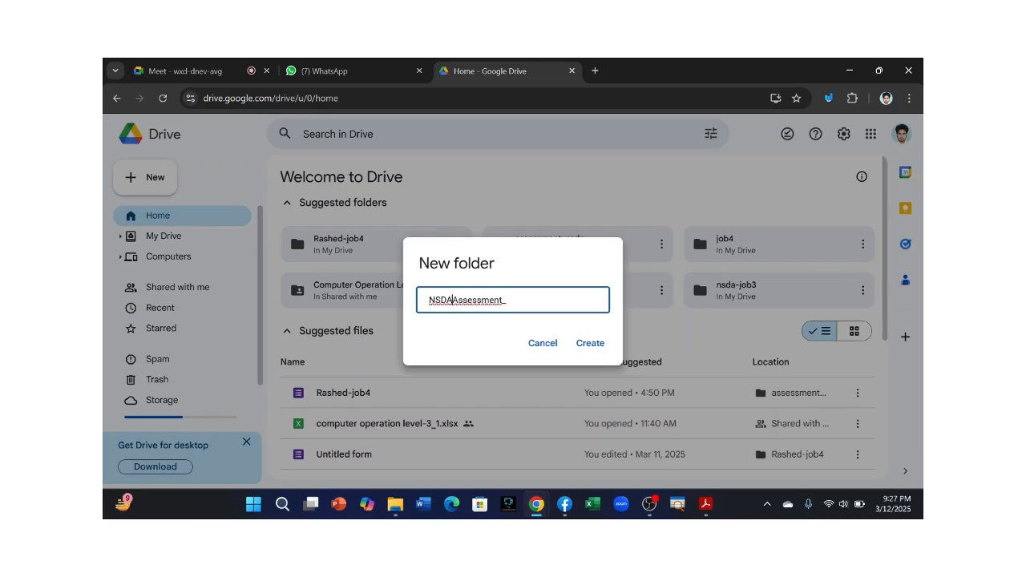
pyautogui.hotkey('ctrl', '-')
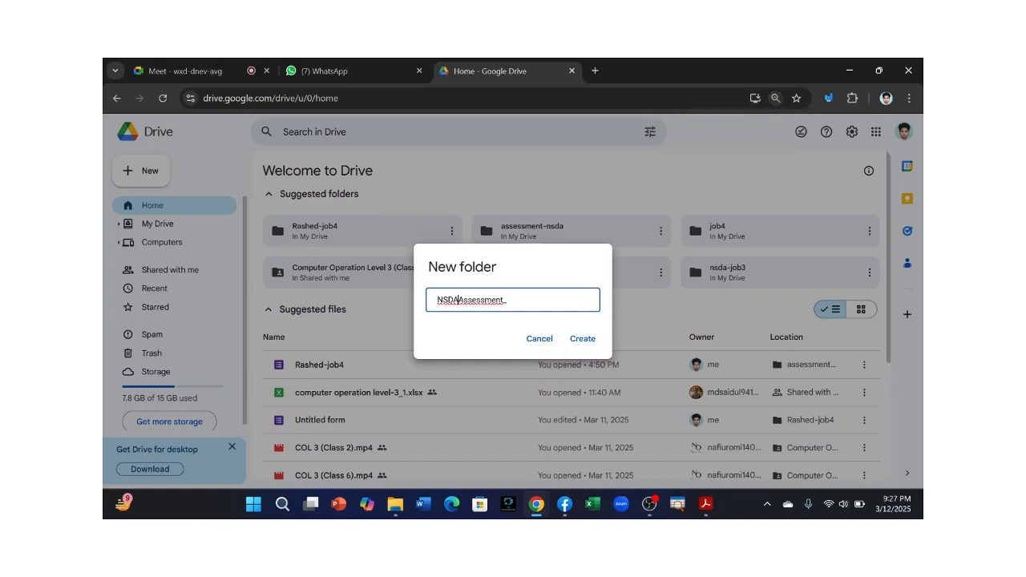
pyautogui.write('_')
pyautogui.click(583, 341)
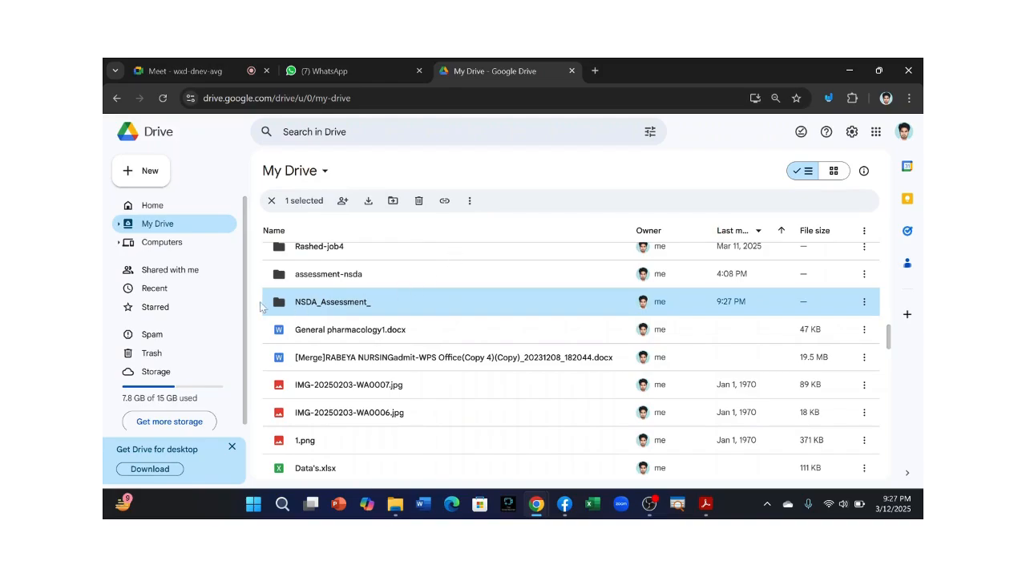
# Step: Open the NSDA_Assessment_ folder and create a new blank Google Form inside it
pyautogui.doubleClick(382, 302)
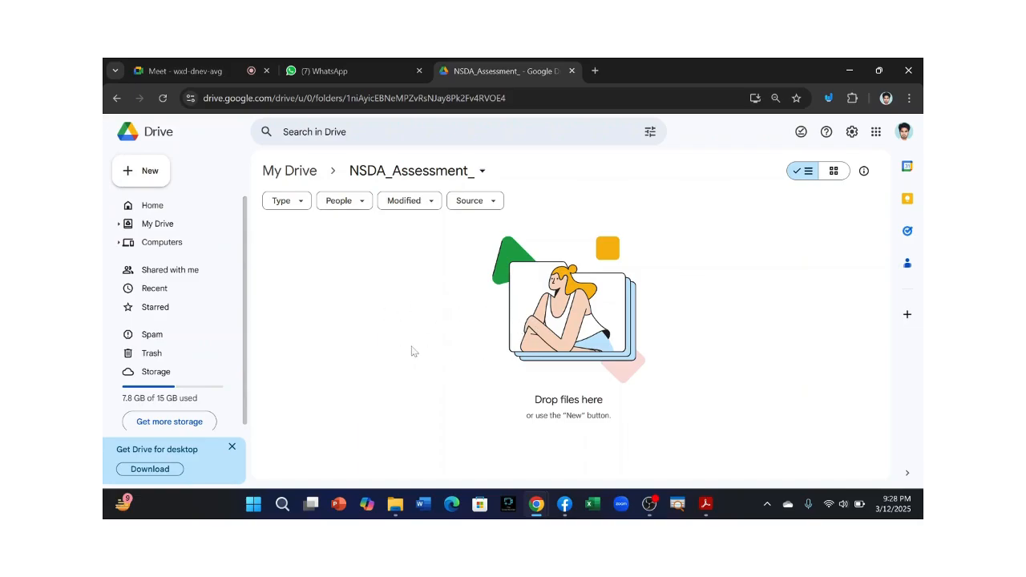
pyautogui.rightClick(354, 301)
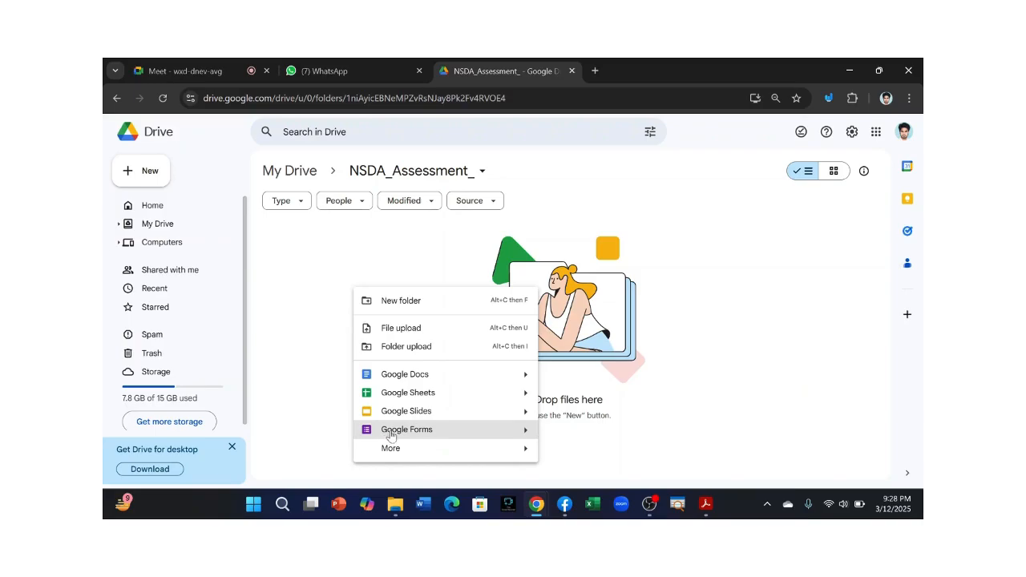
pyautogui.click(439, 431)
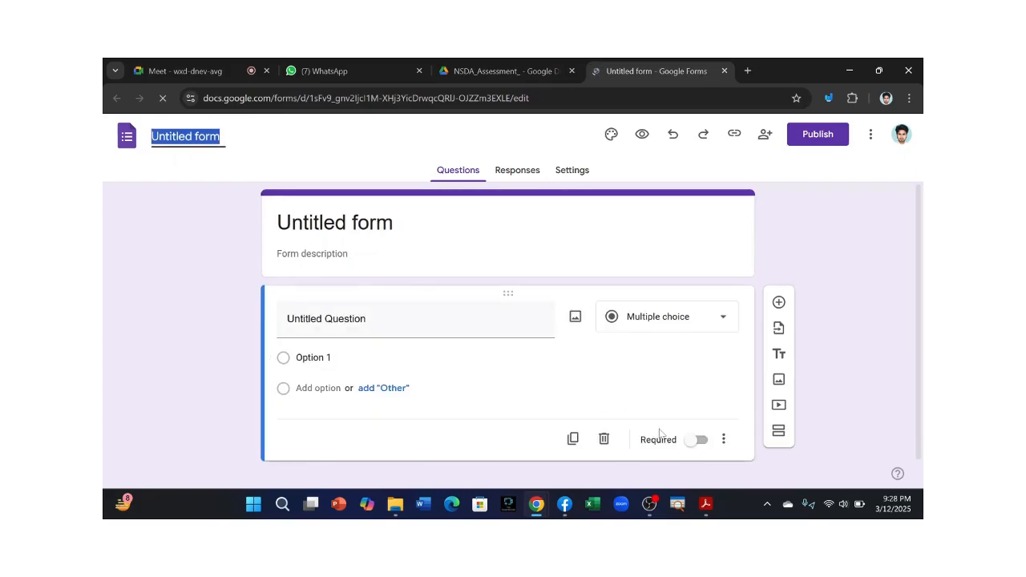
# Step: Check the naming rule in Assessment-tools-2.pdf and rename the form file with the candidate's first name followed by _Job4
pyautogui.click(706, 507)
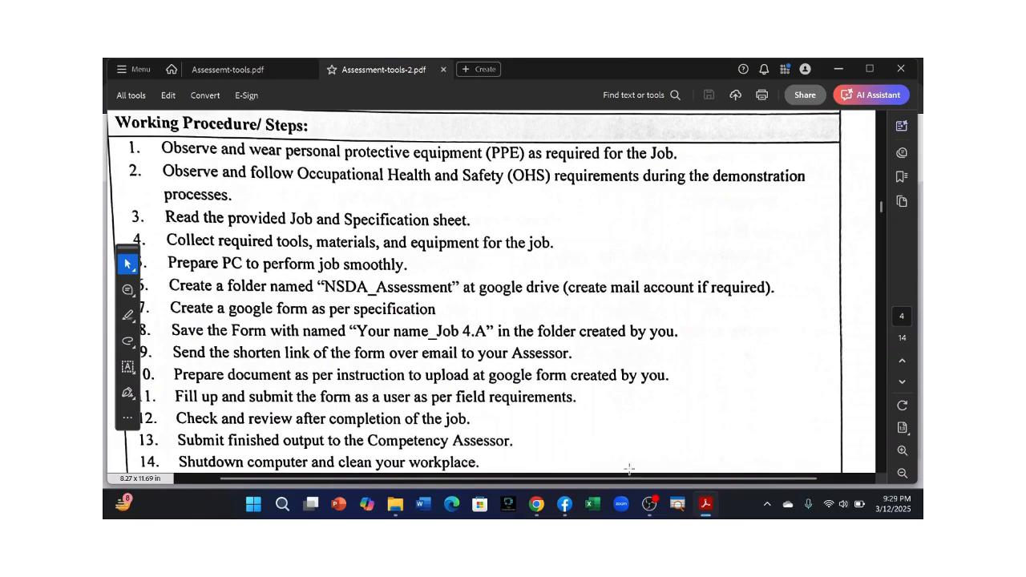
pyautogui.moveTo(705, 503)
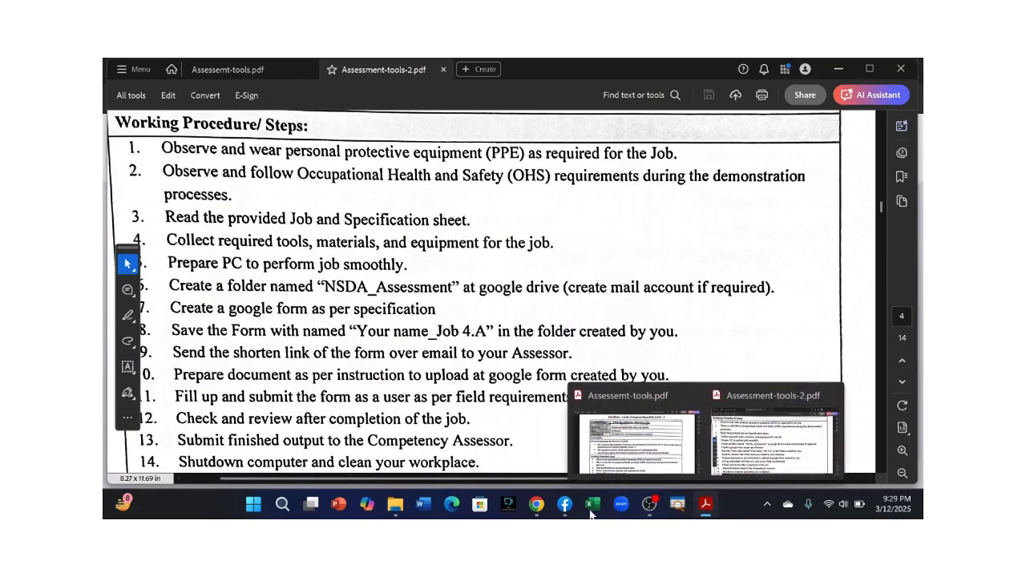
pyautogui.click(398, 433)
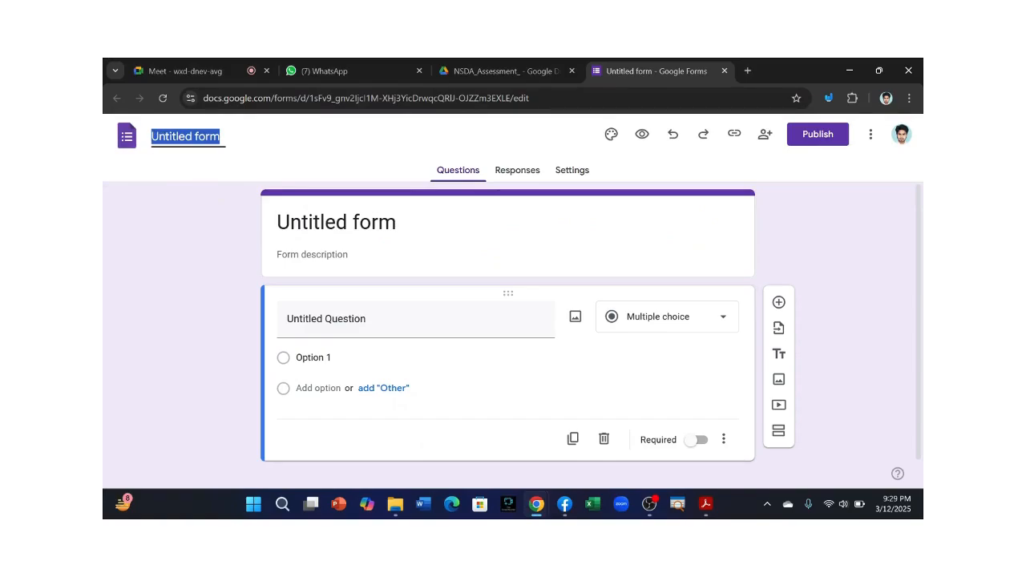
pyautogui.press('BackSpace')
pyautogui.write('Rashed')
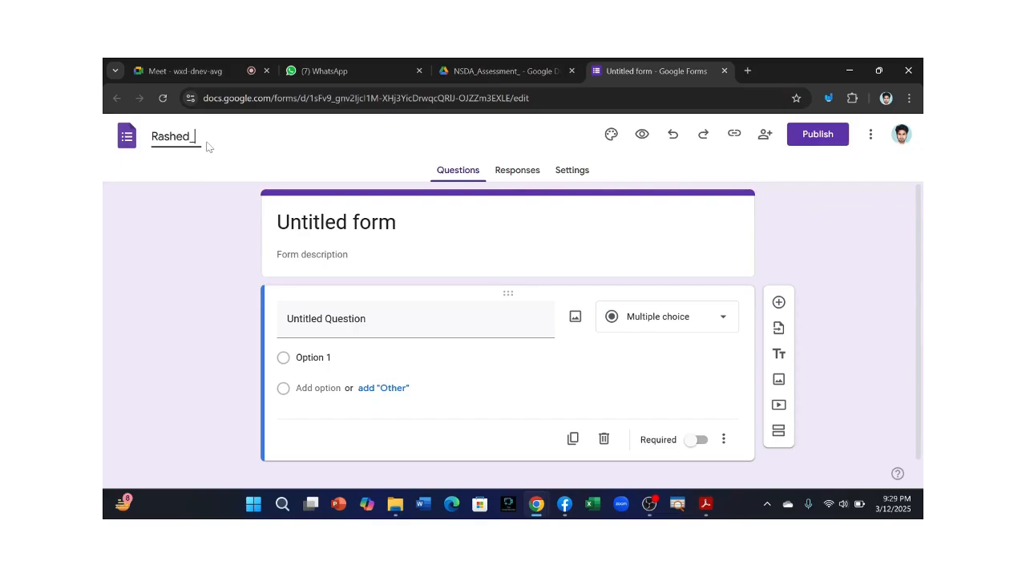
pyautogui.write('_JO')
pyautogui.write('B$')
pyautogui.write('b4')
pyautogui.click(336, 255)
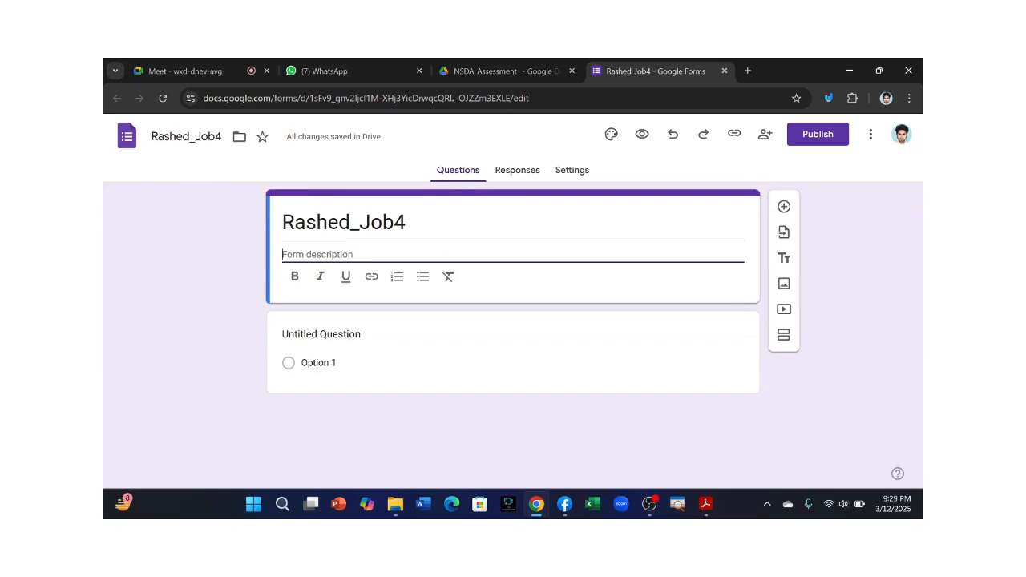
# Step: Select the form's title text and examine Specification Sheet 4.A in Assessment-tools-2.pdf for the required form title, subtitle and description
pyautogui.moveTo(406, 222); pyautogui.dragTo(283, 222)
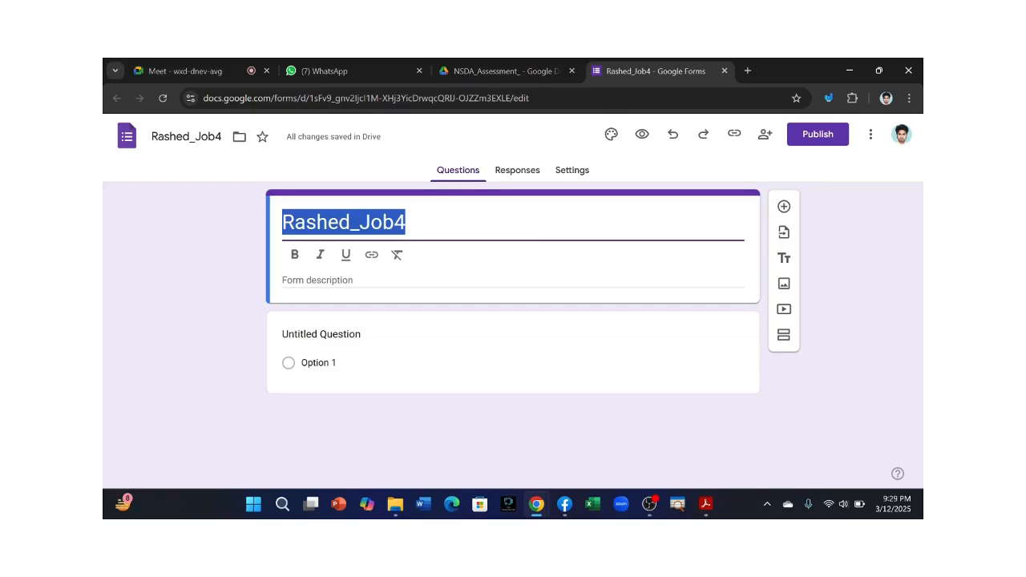
pyautogui.click(406, 222)
pyautogui.moveTo(406, 222); pyautogui.dragTo(280, 227)
pyautogui.moveTo(705, 504)
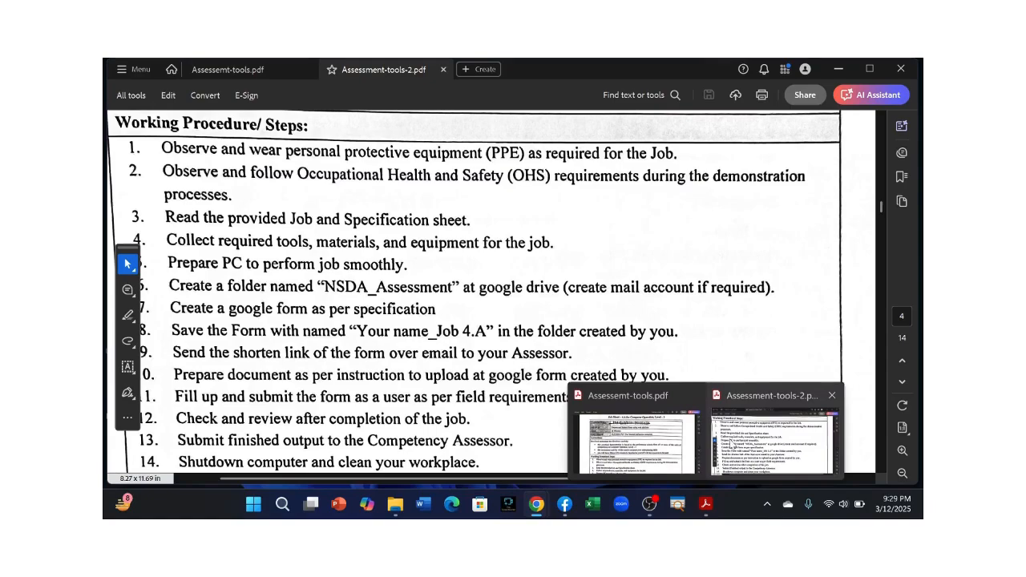
pyautogui.click(770, 396)
pyautogui.keyDown('ctrl'); pyautogui.scroll(-3, 431, 309); pyautogui.keyUp('ctrl')
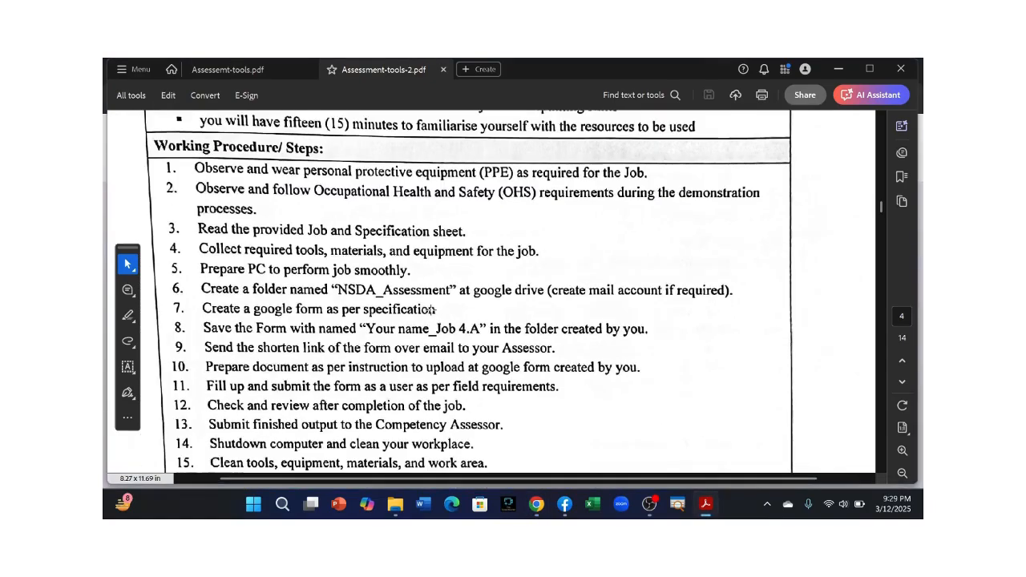
pyautogui.scroll(8, 431, 309)
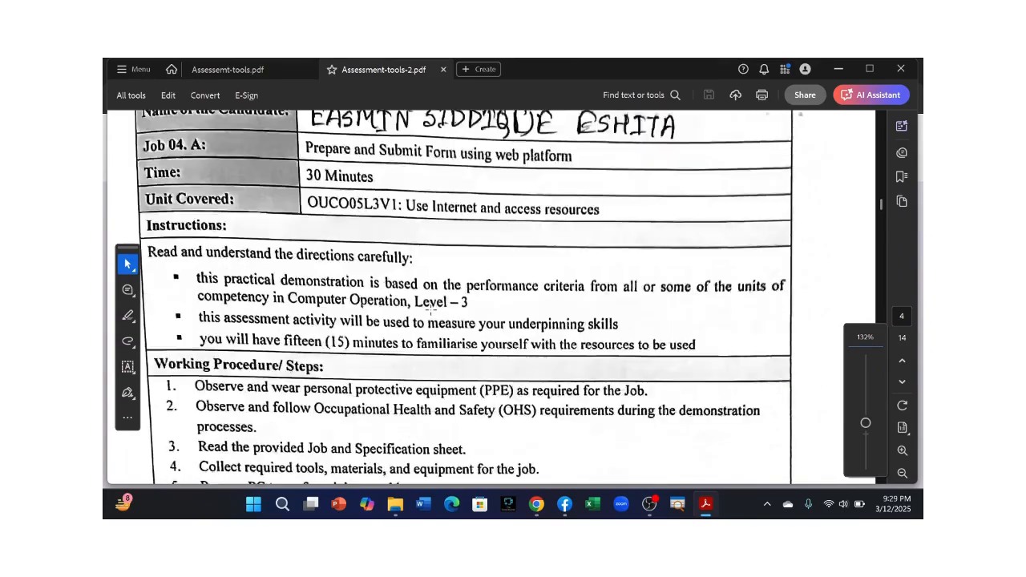
pyautogui.scroll(10, 431, 311)
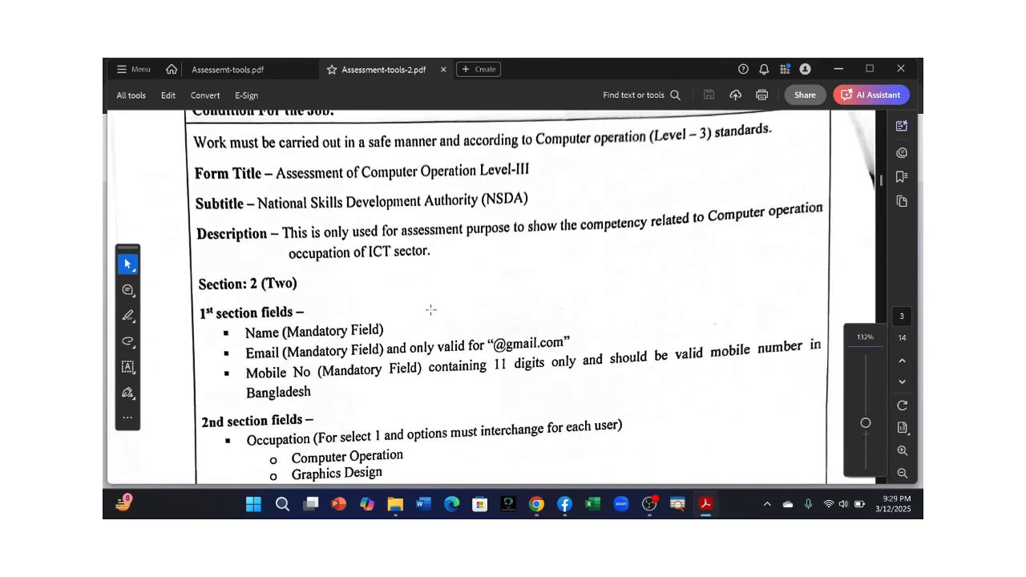
pyautogui.scroll(1, 430, 311)
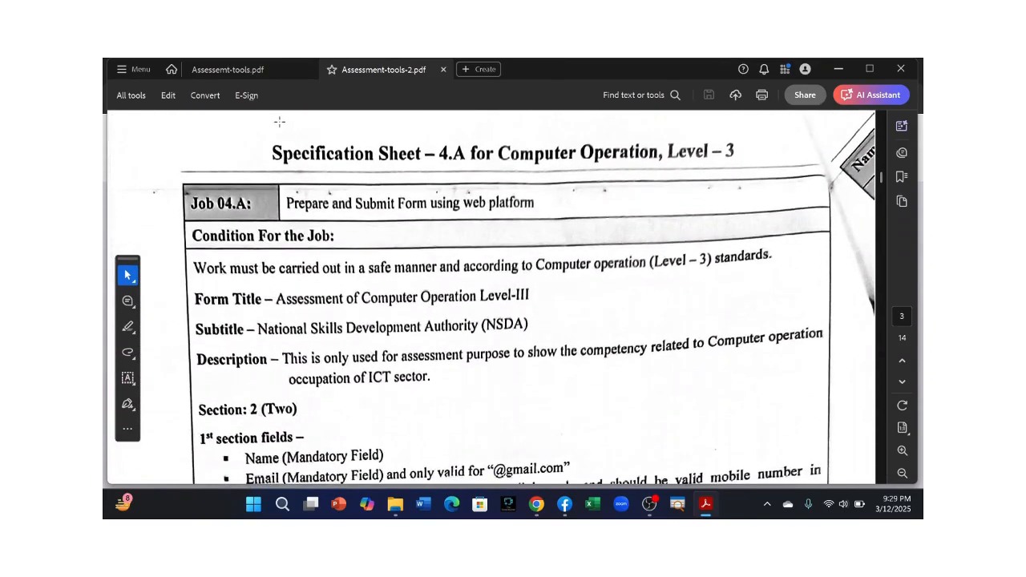
pyautogui.scroll(-3, 354, 290)
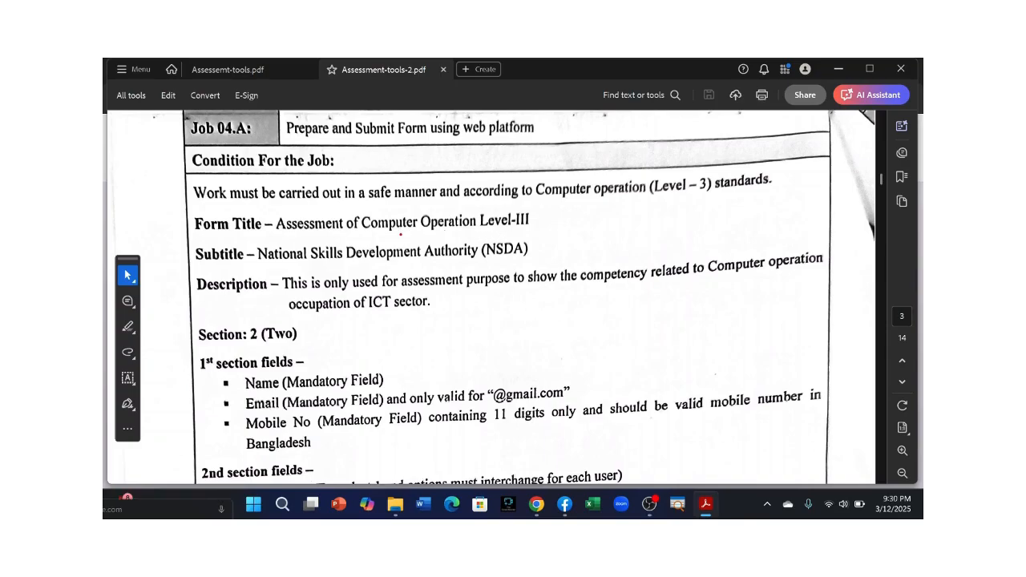
pyautogui.moveTo(272, 210); pyautogui.dragTo(543, 237)
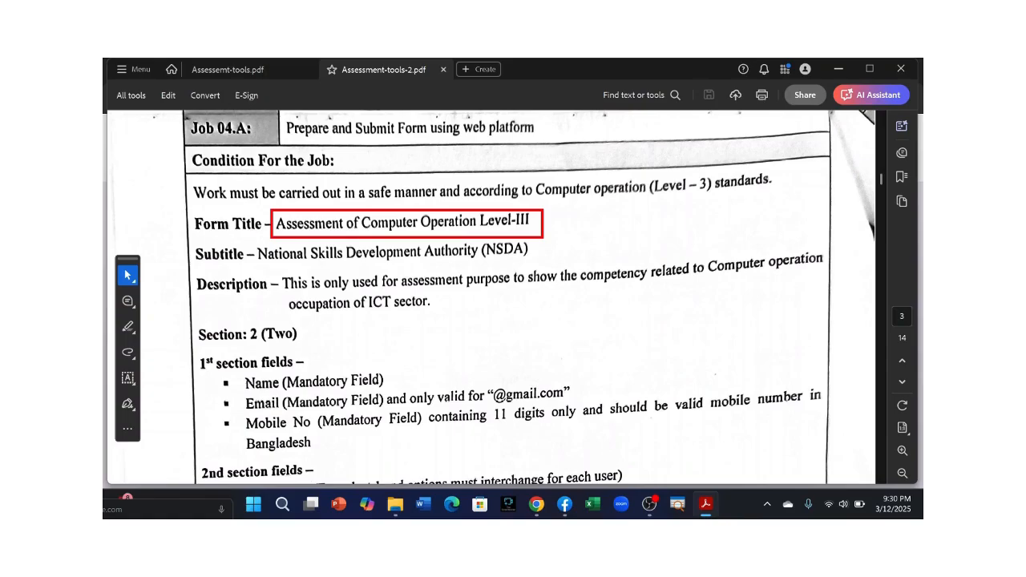
pyautogui.moveTo(257, 241); pyautogui.dragTo(558, 269)
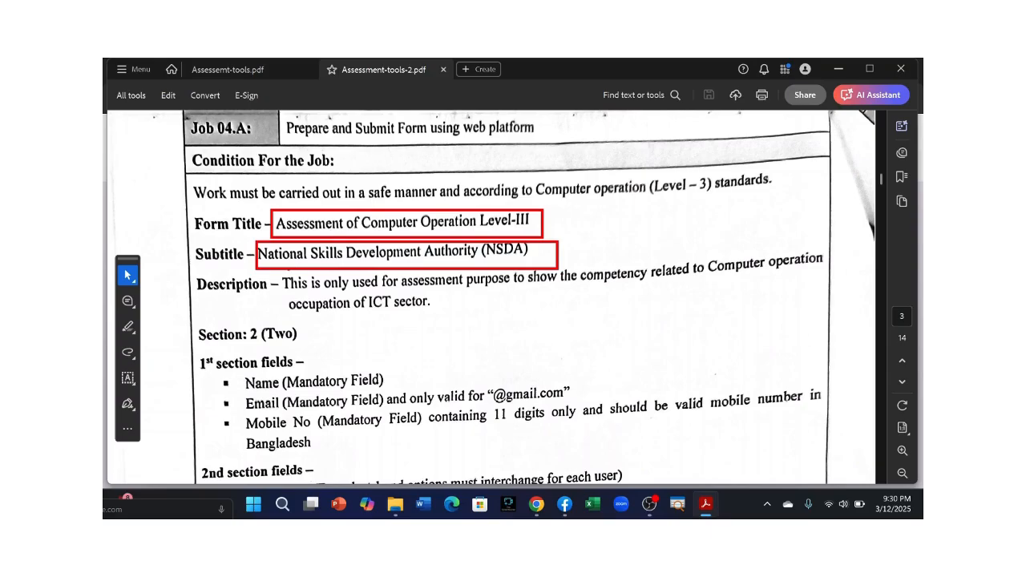
pyautogui.moveTo(278, 274); pyautogui.dragTo(793, 289)
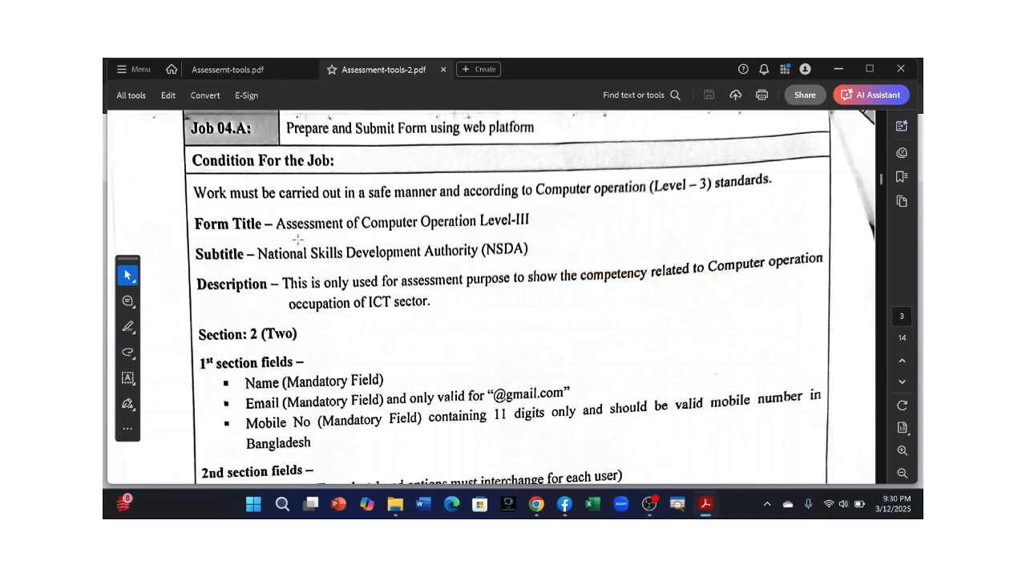
# Step: Return to the Google Form and replace its title with "Computer operation Level-III"
pyautogui.moveTo(536, 503)
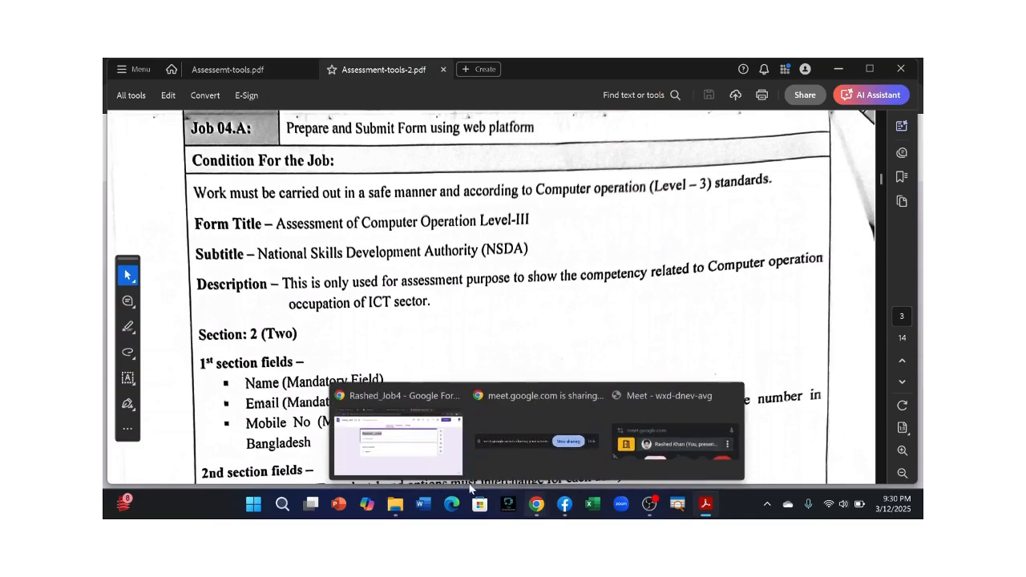
pyautogui.click(399, 452)
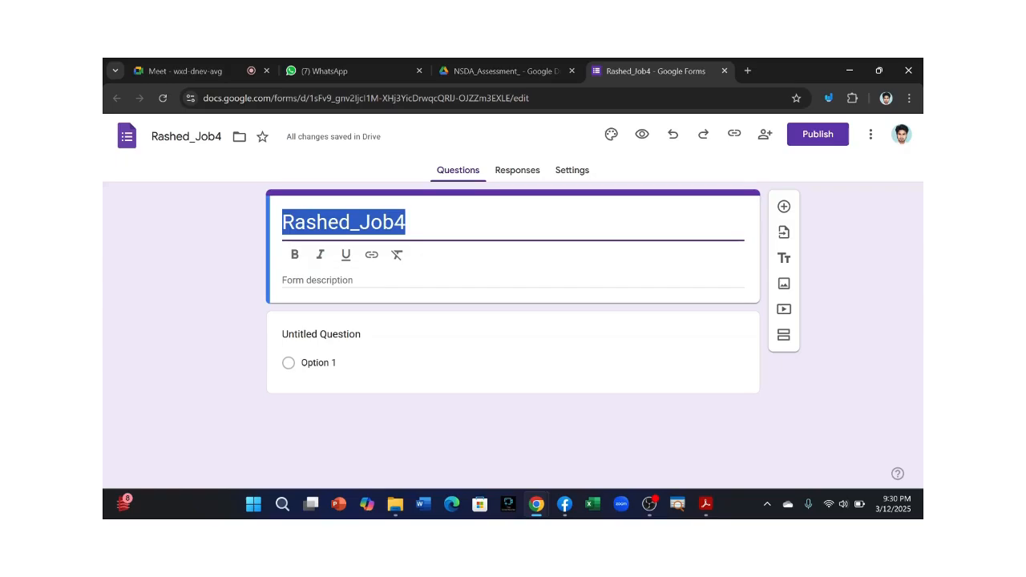
pyautogui.write('Com')
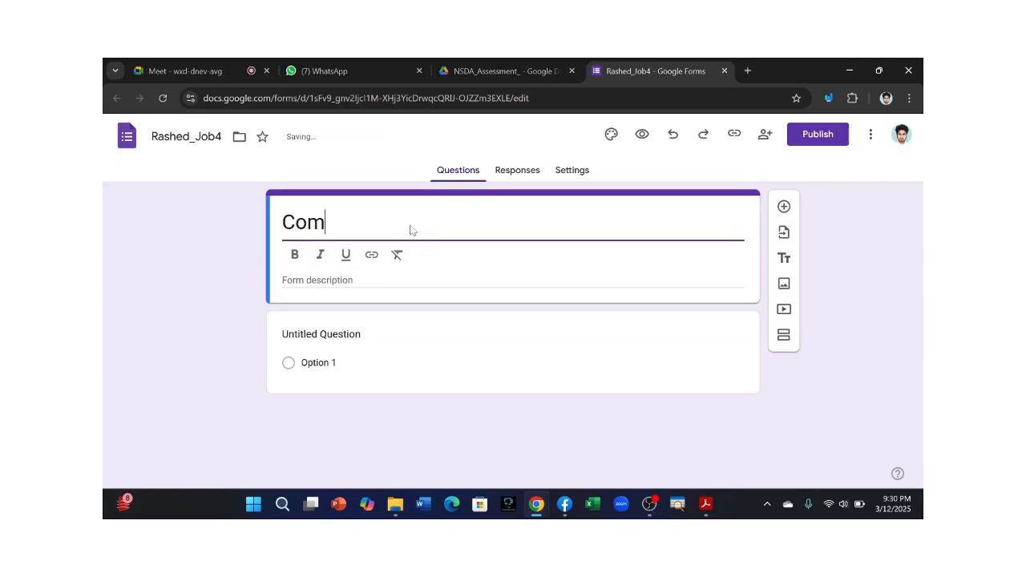
pyautogui.write('puter ')
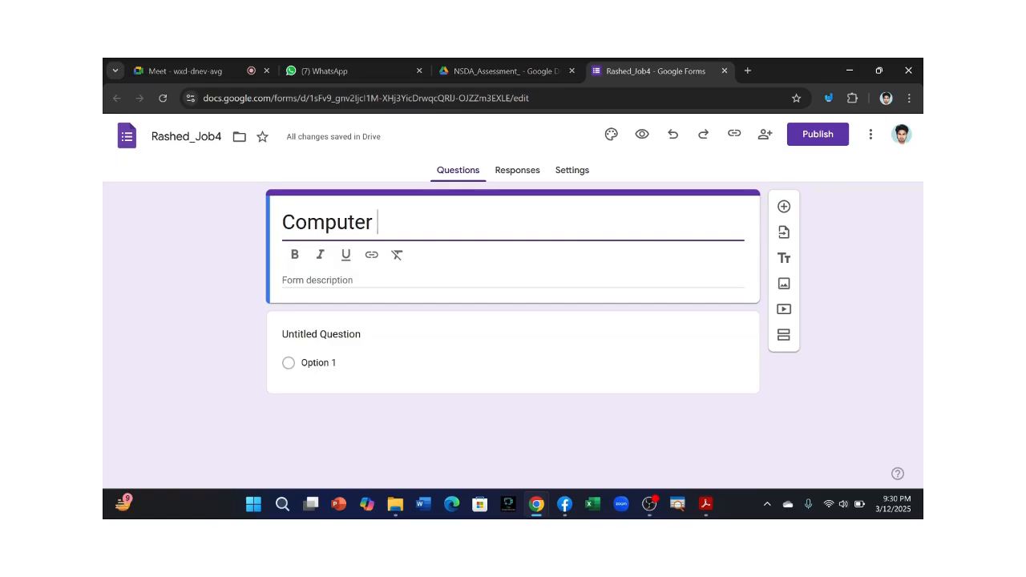
pyautogui.write('operatu')
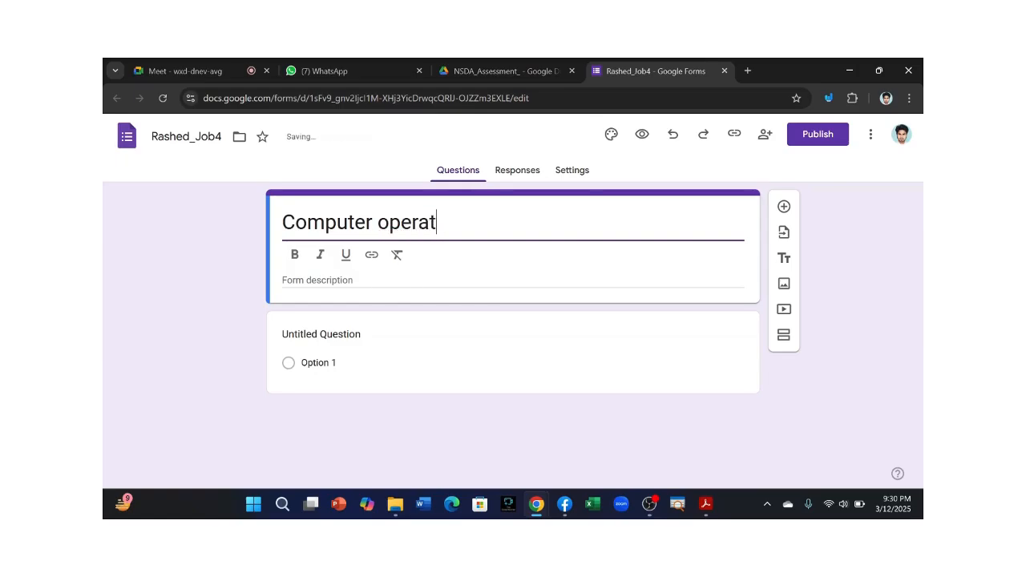
pyautogui.press('BackSpace')
pyautogui.write('ion Lev')
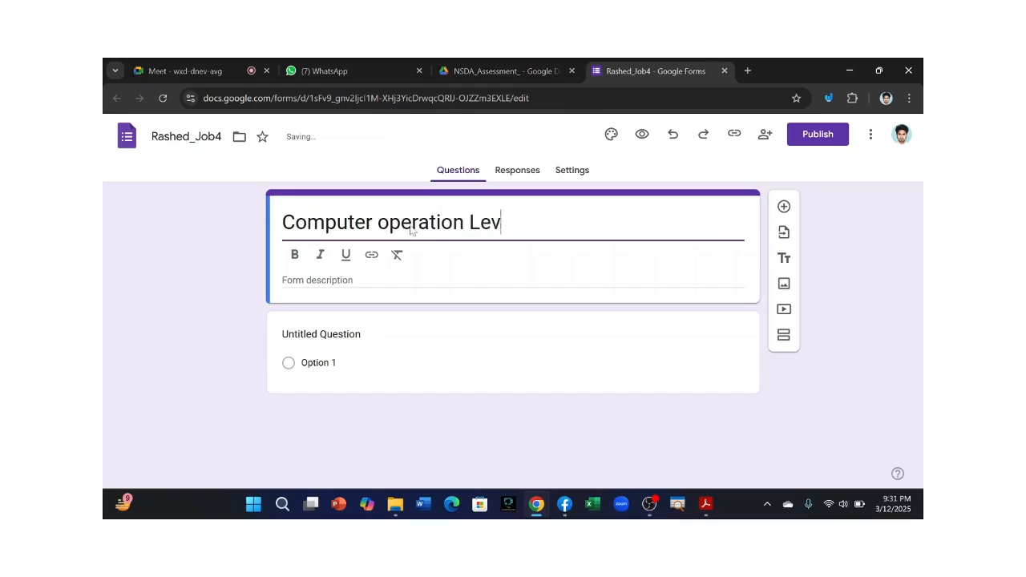
pyautogui.write('el-III')
pyautogui.hotkey('ctrl', 'a')
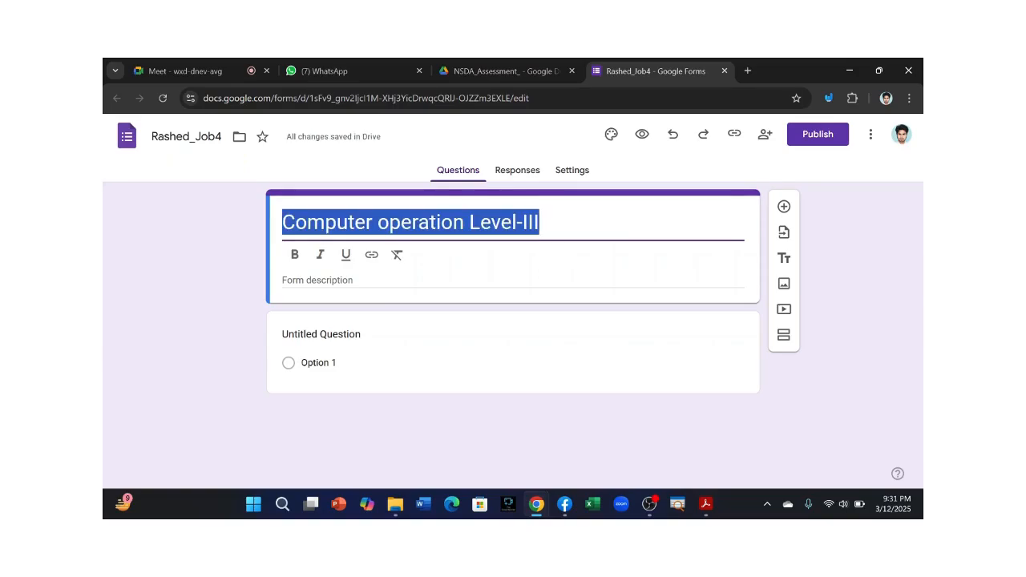
pyautogui.click(468, 302)
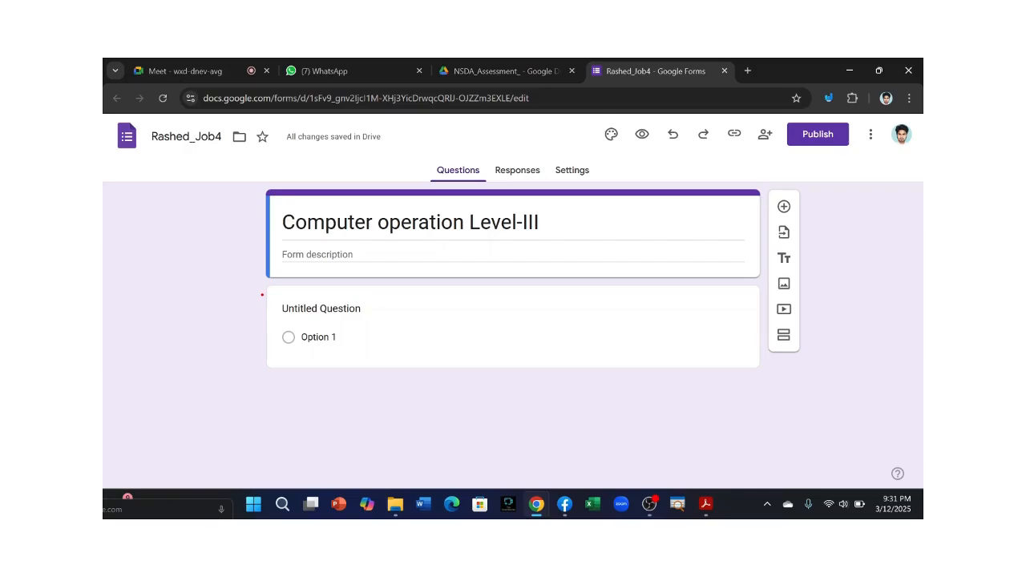
# Step: Delete the default Untitled Question from the form
pyautogui.moveTo(258, 283)
pyautogui.mouseDown()
pyautogui.moveTo(446, 324)
pyautogui.moveTo(825, 355)
pyautogui.moveTo(779, 382)
pyautogui.moveTo(760, 372)
pyautogui.mouseUp()
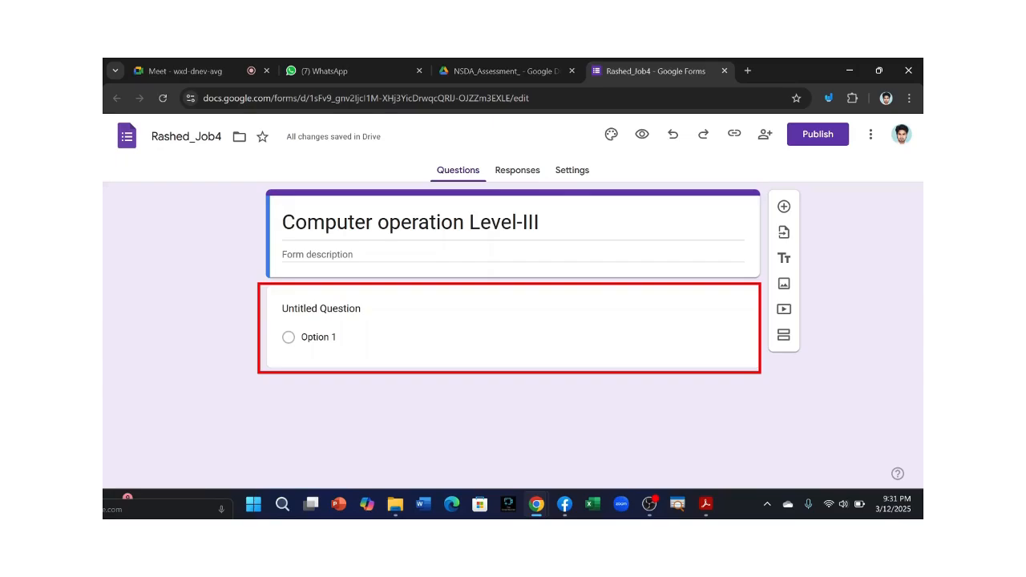
pyautogui.press('Escape')
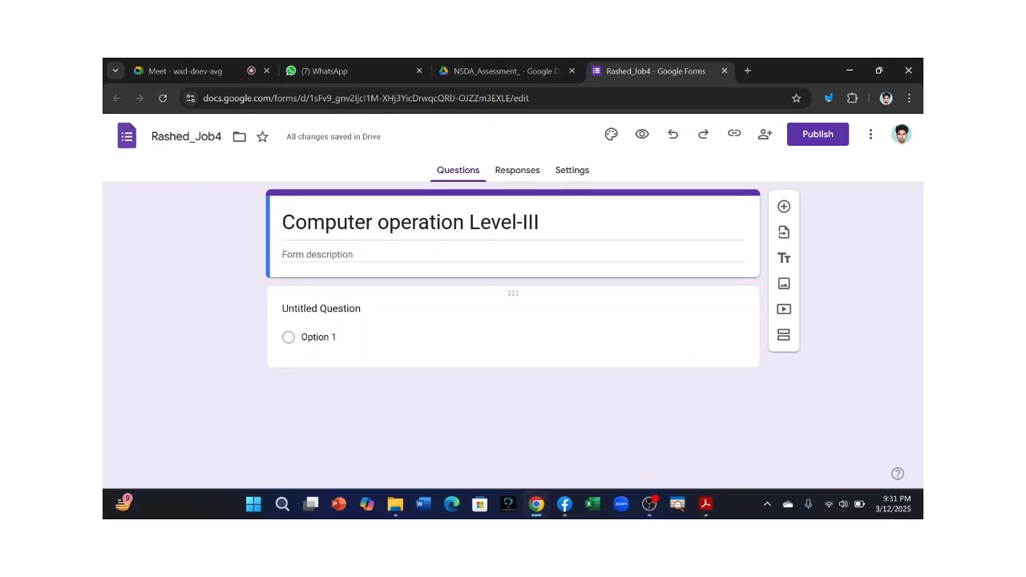
pyautogui.click(487, 347)
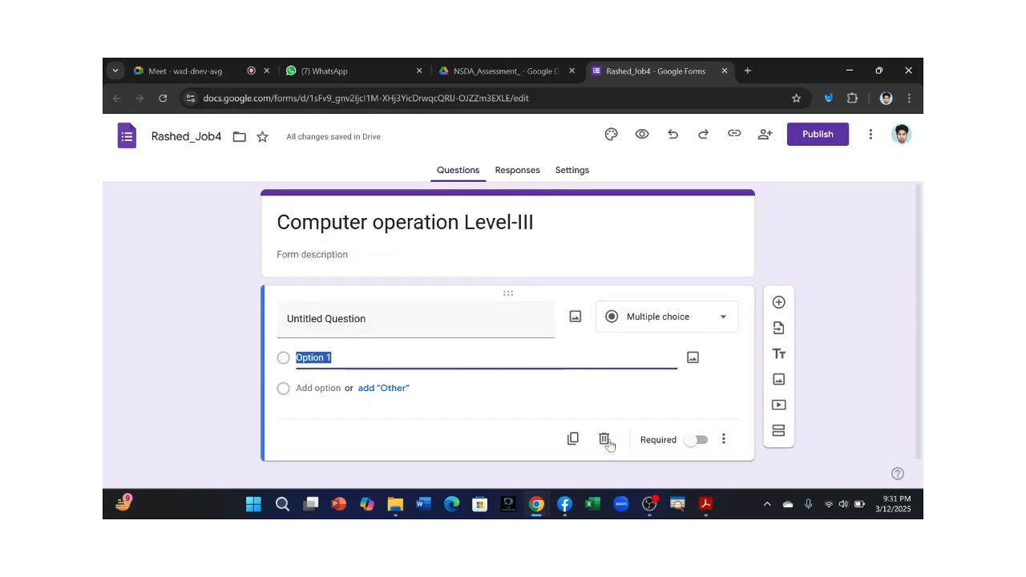
pyautogui.scroll(-1, 625, 409)
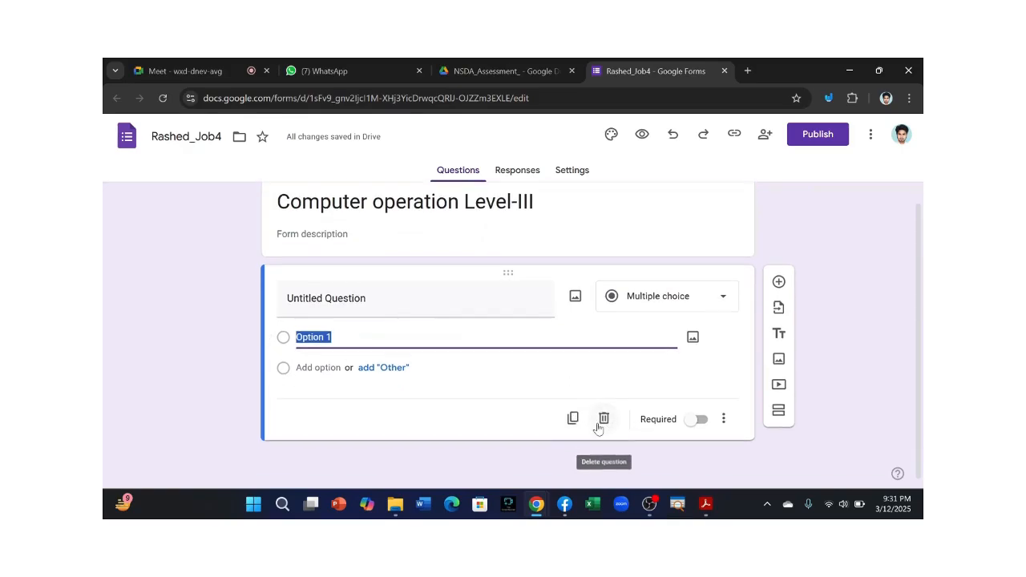
pyautogui.click(604, 419)
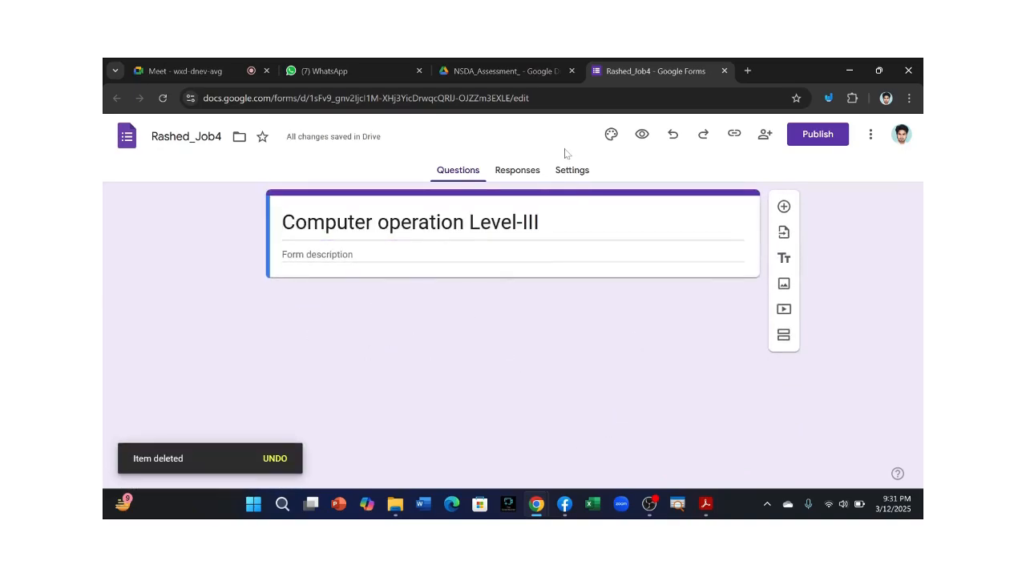
pyautogui.click(672, 134)
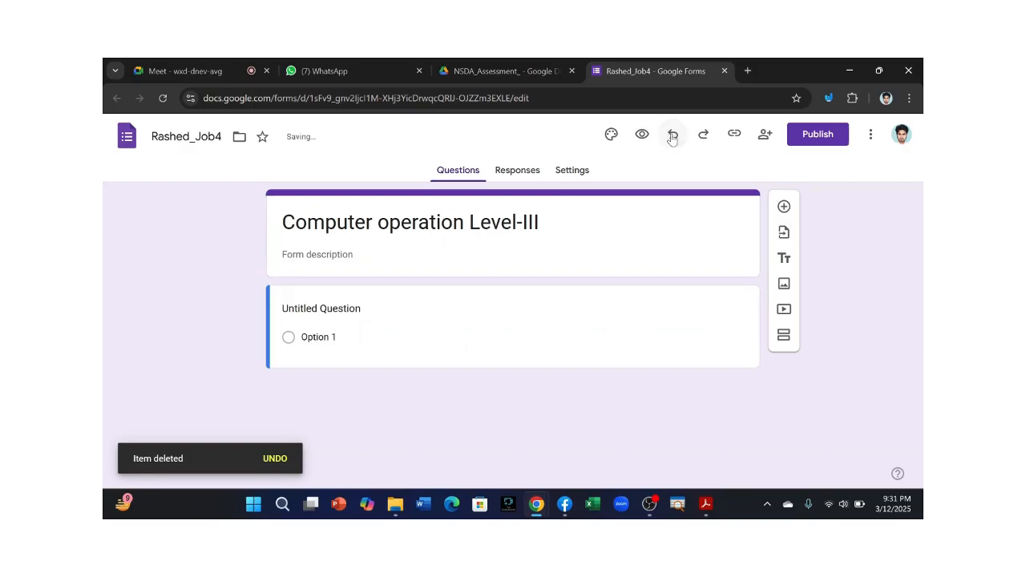
pyautogui.click(488, 333)
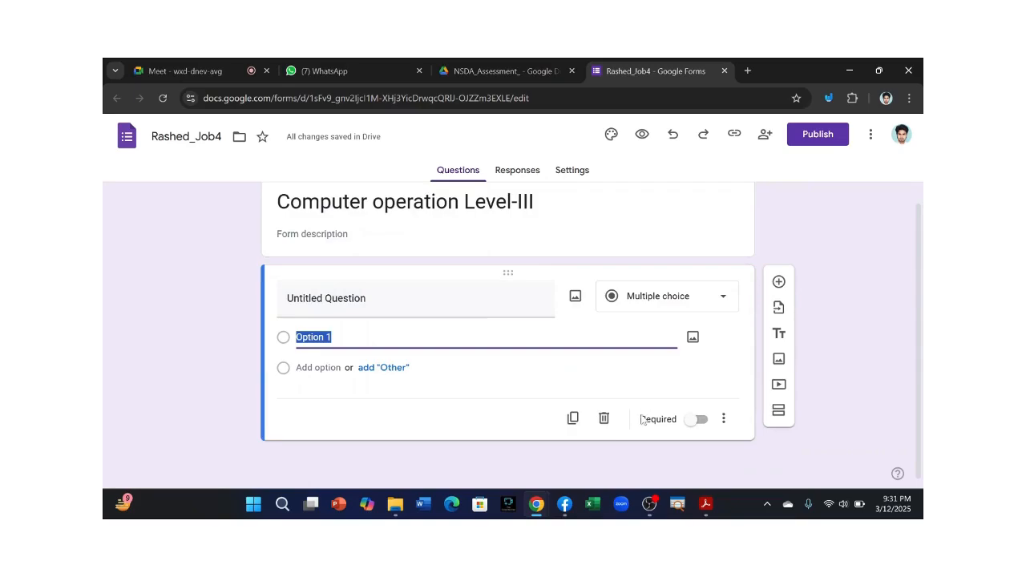
pyautogui.click(605, 420)
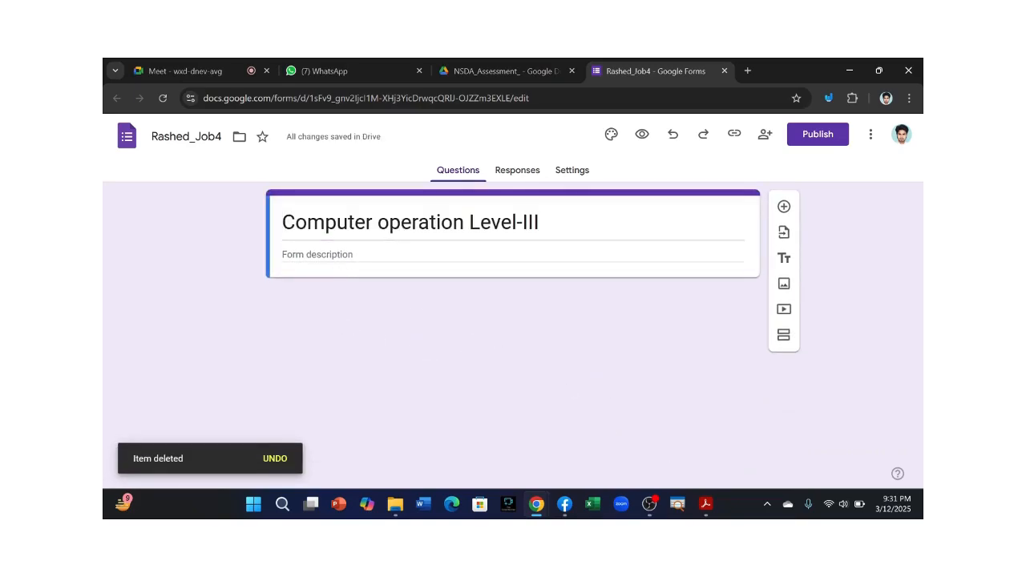
# Step: Switch to Assessment-tools-2.pdf and examine the subtitle required for the Job 04.A form
pyautogui.moveTo(282, 222); pyautogui.dragTo(541, 222)
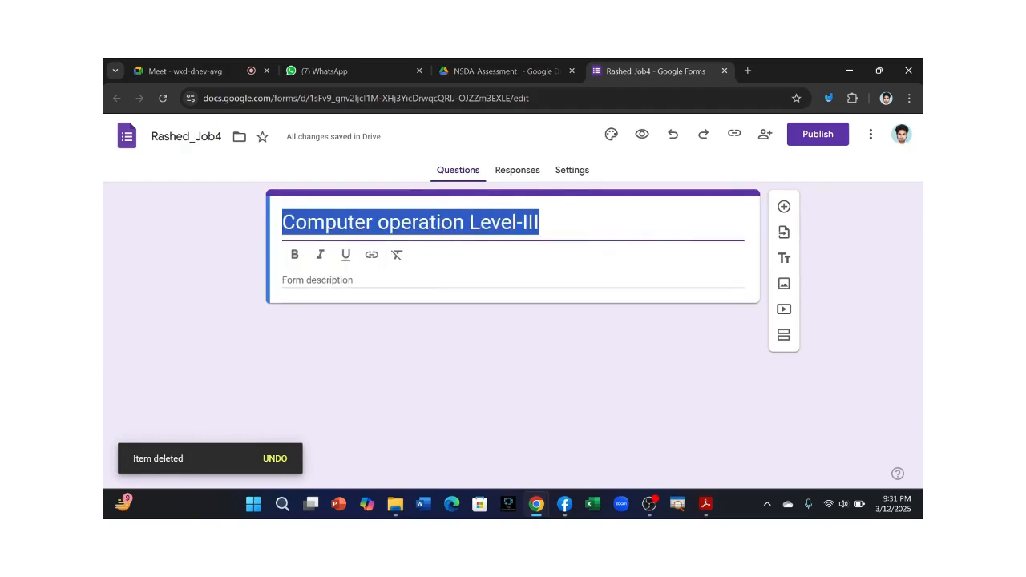
pyautogui.click(491, 382)
pyautogui.moveTo(713, 509)
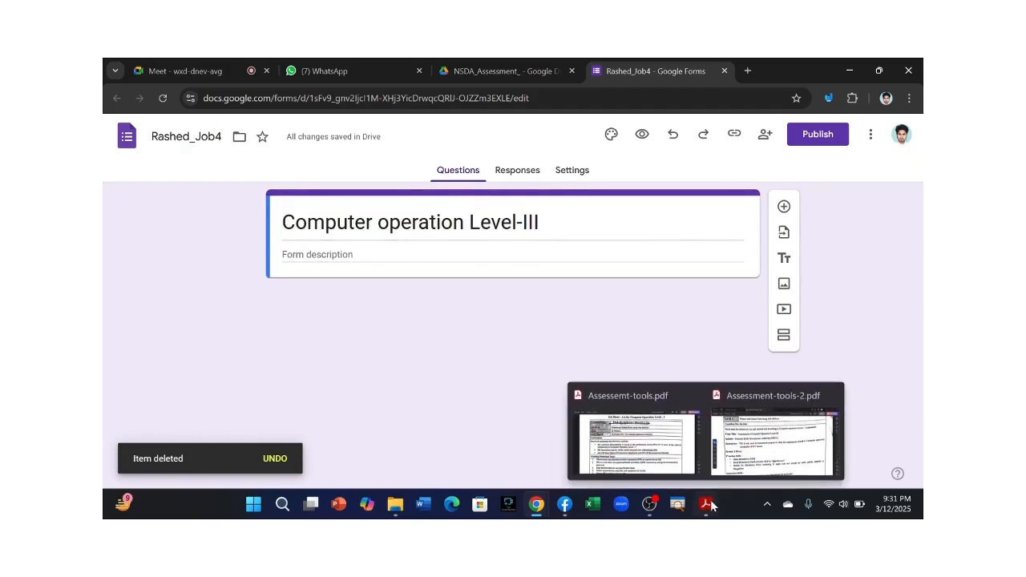
pyautogui.click(772, 439)
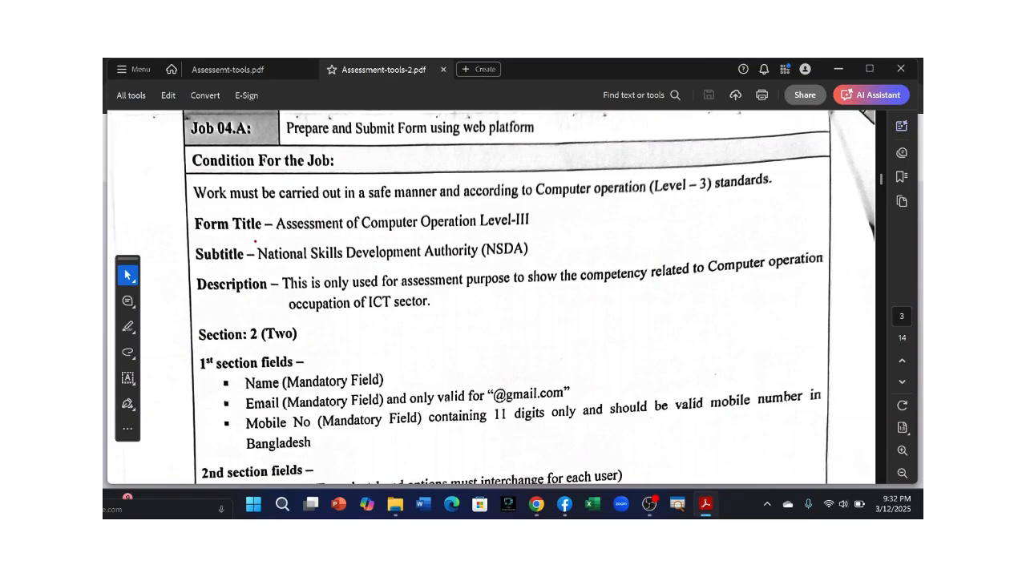
pyautogui.moveTo(255, 240); pyautogui.dragTo(550, 264)
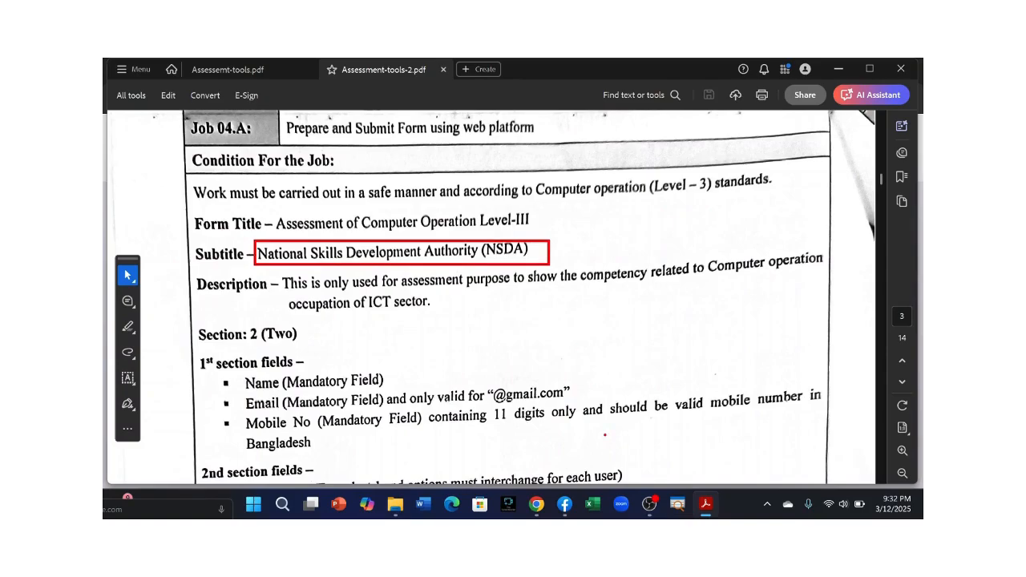
pyautogui.press('Escape')
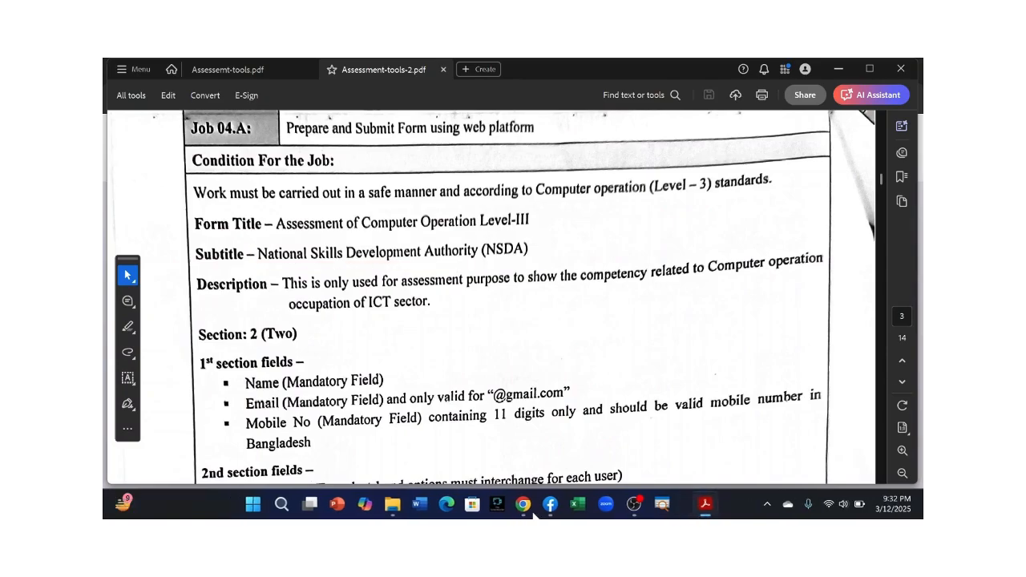
# Step: Return to the Google Form and add a title and description block below the form header
pyautogui.moveTo(531, 513)
pyautogui.click(423, 458)
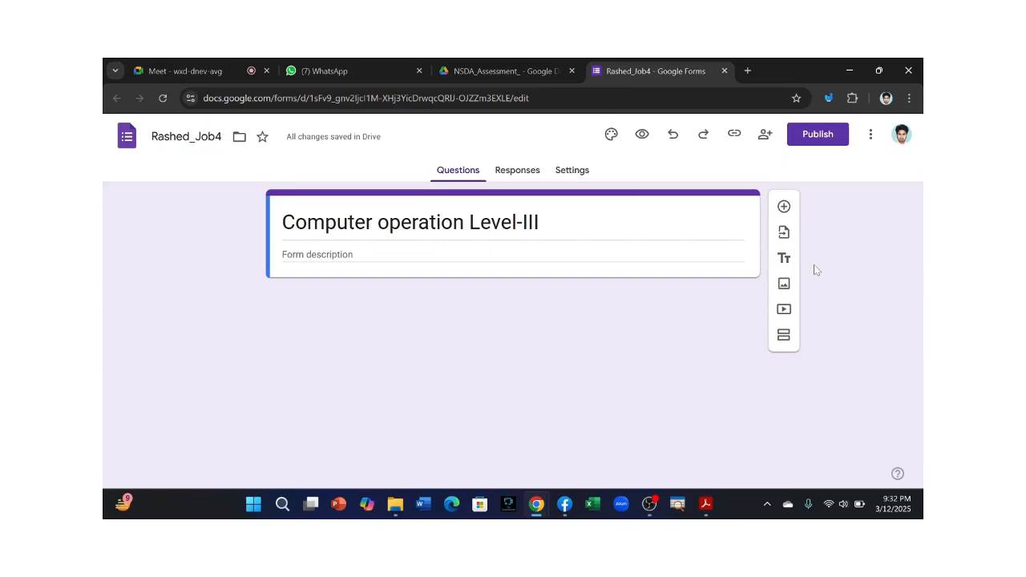
pyautogui.hotkey('ctrl', '2')
pyautogui.moveTo(753, 178)
pyautogui.mouseDown()
pyautogui.moveTo(811, 215)
pyautogui.moveTo(813, 390)
pyautogui.moveTo(813, 352)
pyautogui.mouseUp()
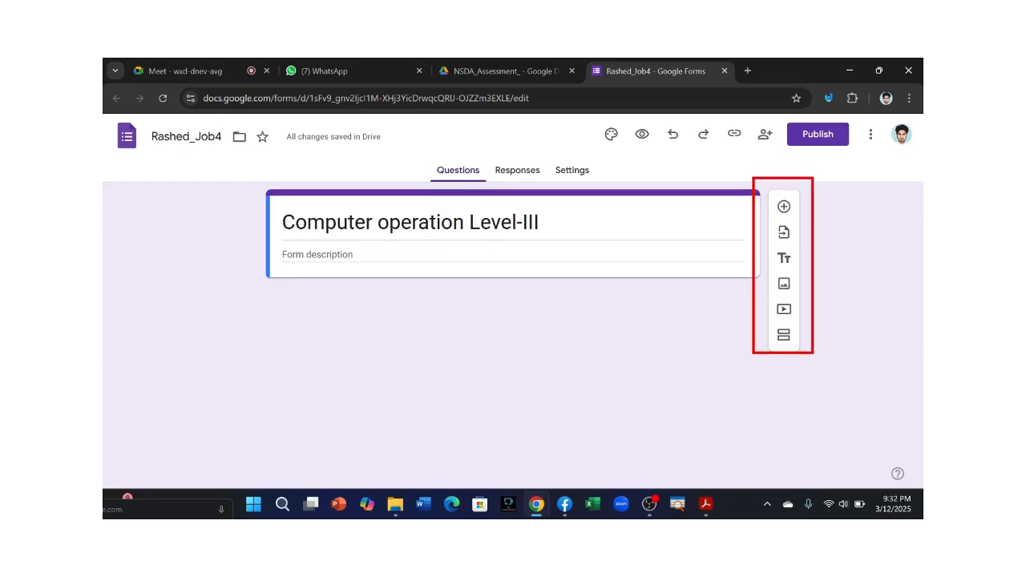
pyautogui.press('Escape')
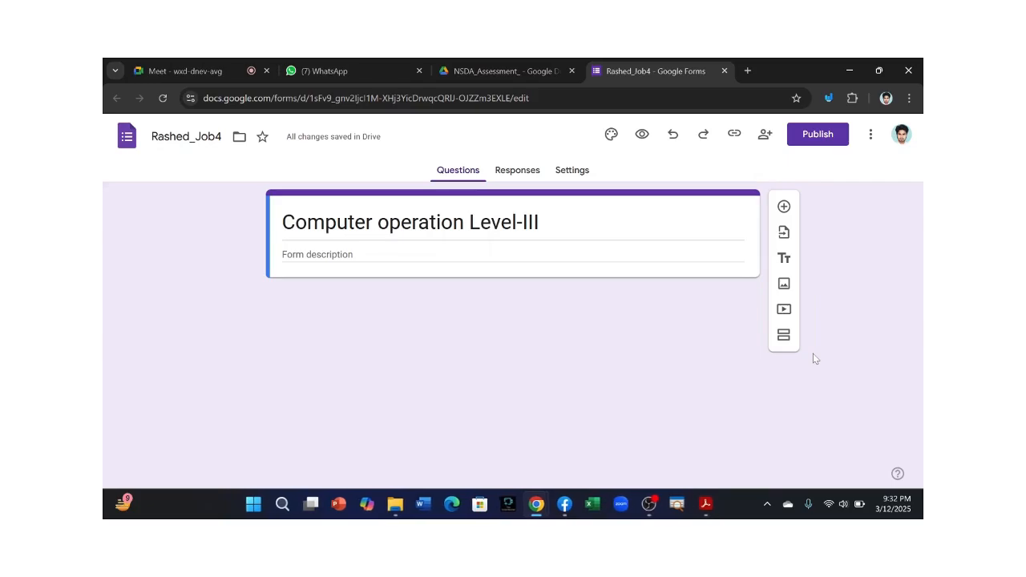
pyautogui.click(783, 259)
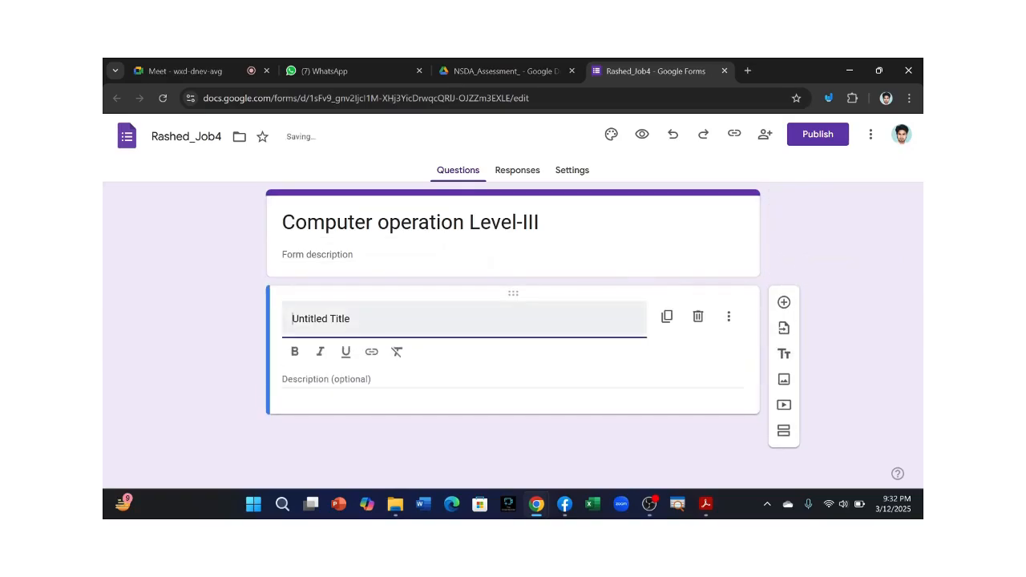
# Step: Replace the new block's default title with "National skill development Authority (NSDA)"
pyautogui.hotkey('shift', 'Left')
pyautogui.hotkey('shift', 'Left')
pyautogui.hotkey('shift', 'Left')
pyautogui.hotkey('shift', 'Left')
pyautogui.hotkey('shift', 'Left')
pyautogui.hotkey('shift', 'Left')
pyautogui.hotkey('shift', 'Left')
pyautogui.hotkey('shift', 'Left')
pyautogui.hotkey('shift', 'Left')
pyautogui.hotkey('shift', 'Left')
pyautogui.hotkey('shift', 'Left')
pyautogui.hotkey('shift', 'Left')
pyautogui.hotkey('shift', 'Left')
pyautogui.hotkey('shift', 'Left')
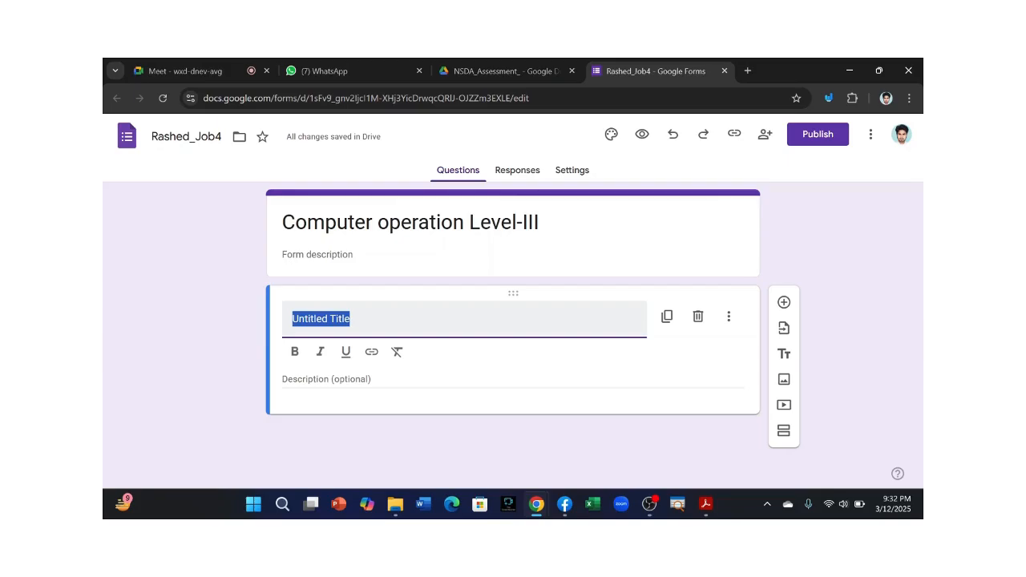
pyautogui.press('BackSpace')
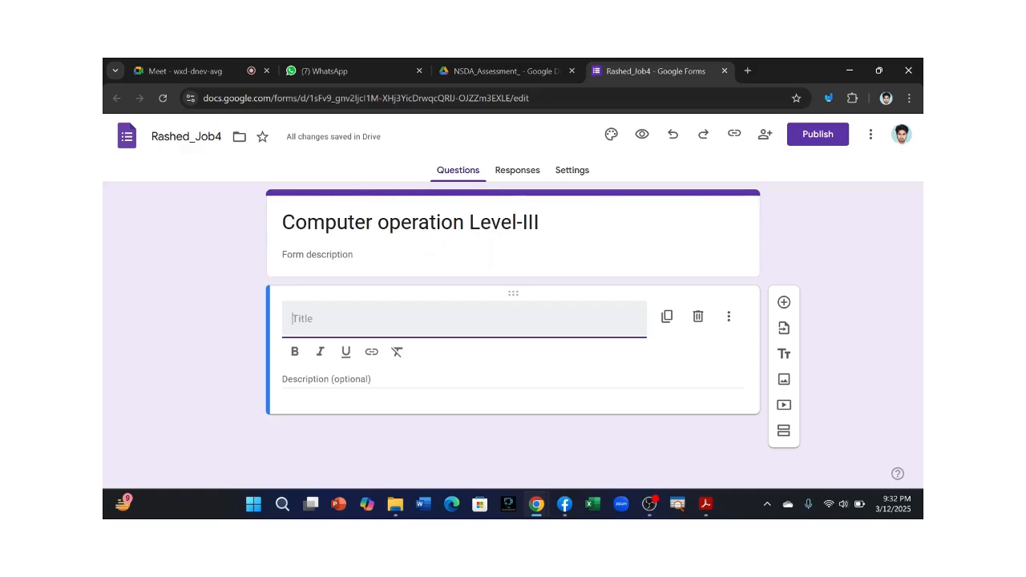
pyautogui.write('National skill deve')
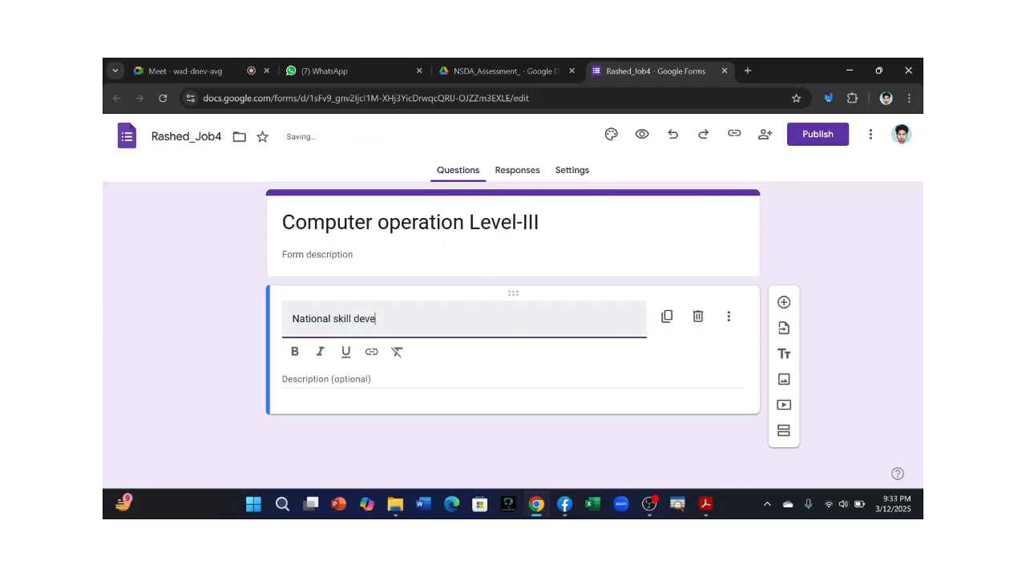
pyautogui.write('lopment Authority (NSDA')
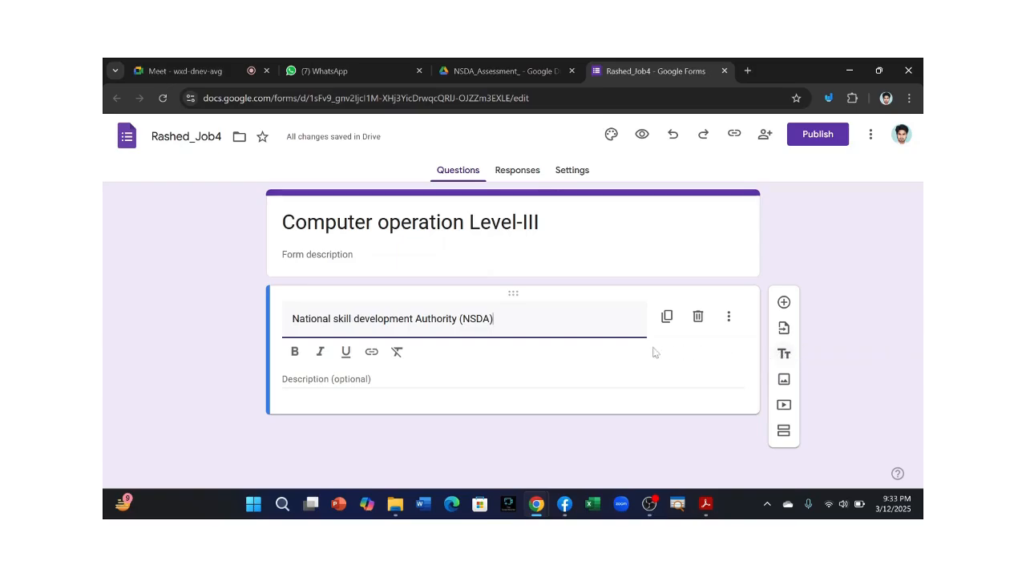
# Step: Check the block's title against the subtitle in Assessment-tools-2.pdf, look up the required description, and return to the form
pyautogui.moveTo(494, 319); pyautogui.dragTo(290, 319)
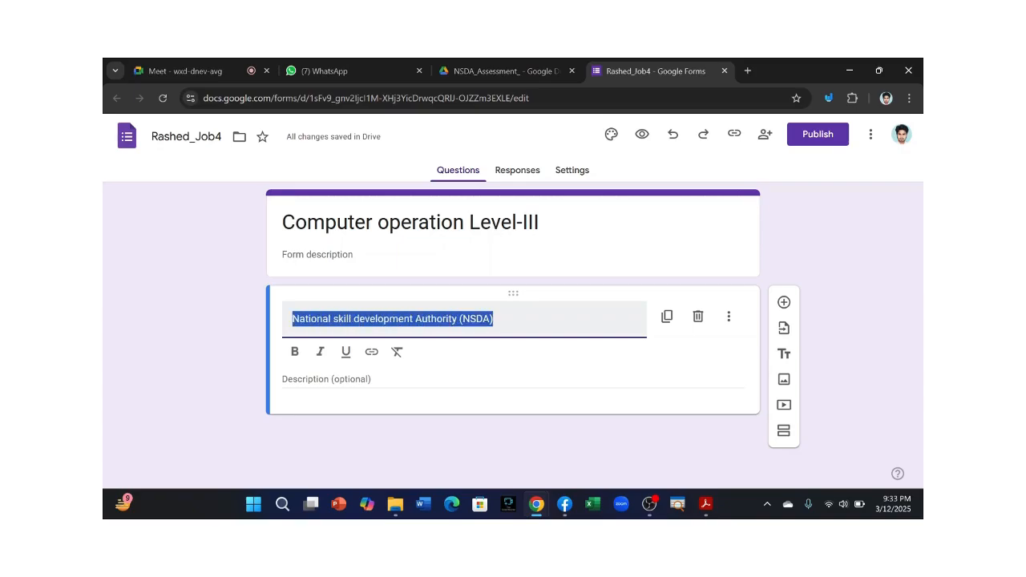
pyautogui.moveTo(706, 503)
pyautogui.click(756, 449)
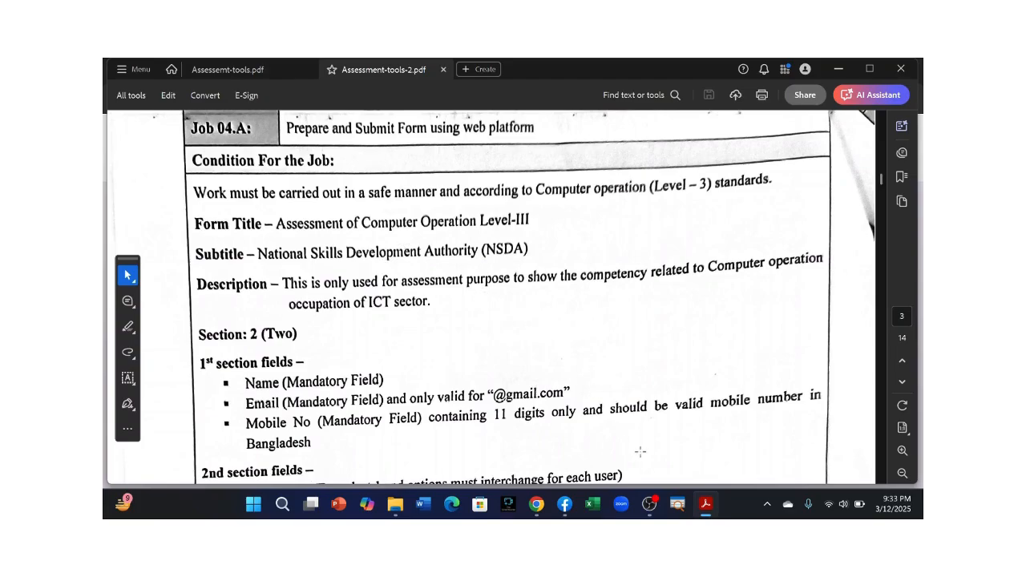
pyautogui.moveTo(536, 504)
pyautogui.click(418, 448)
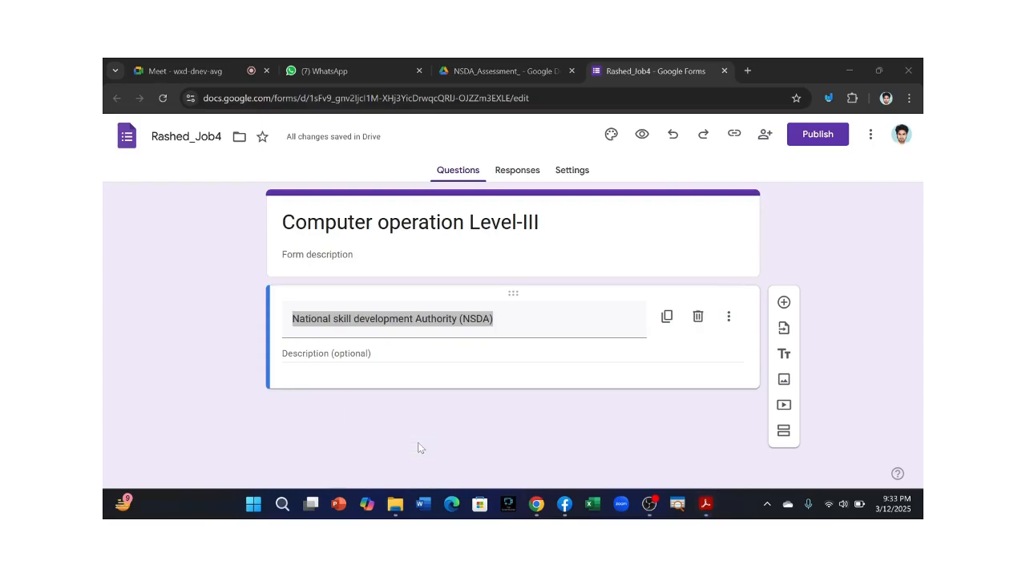
pyautogui.click(376, 382)
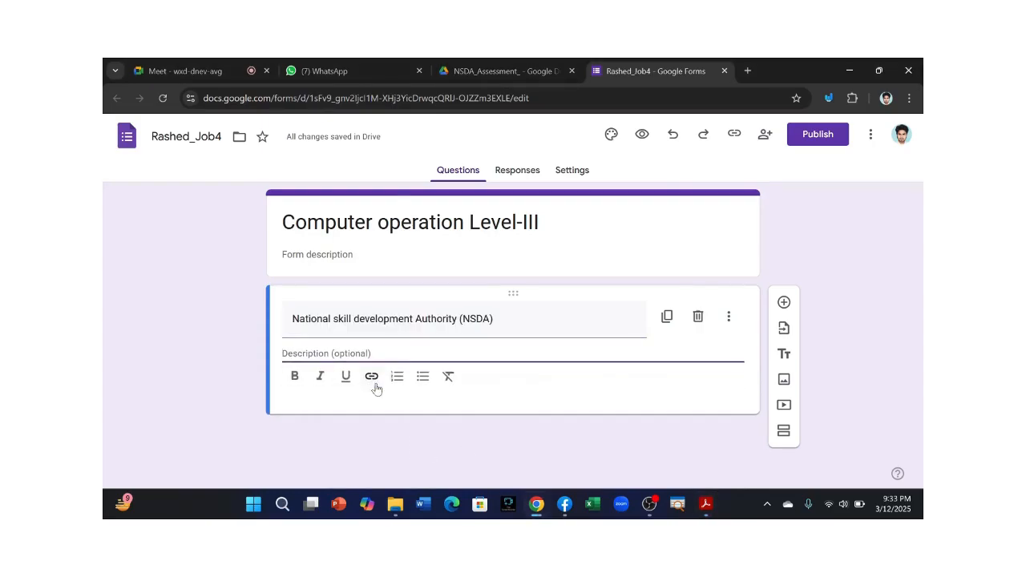
pyautogui.moveTo(706, 503)
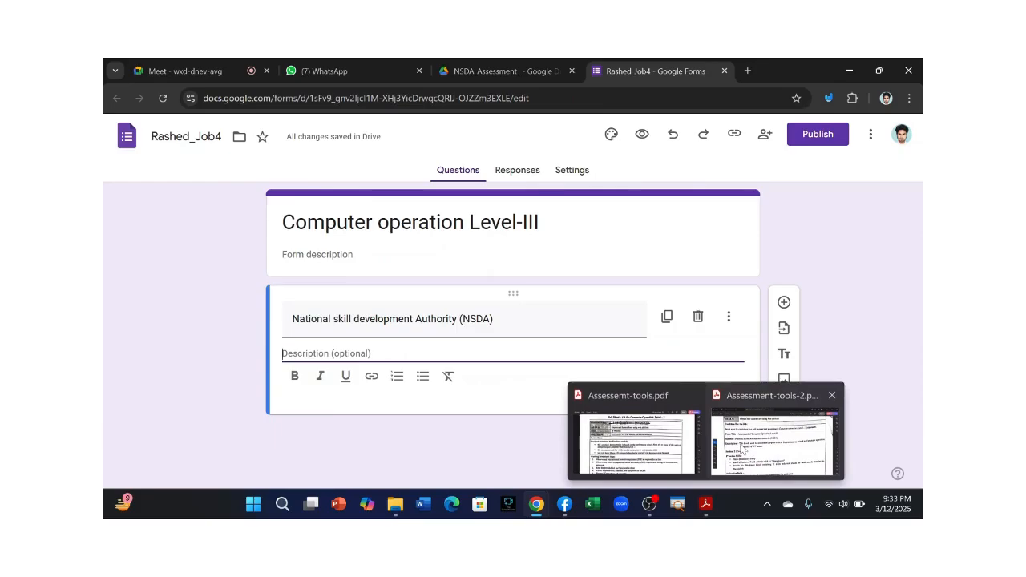
pyautogui.click(772, 440)
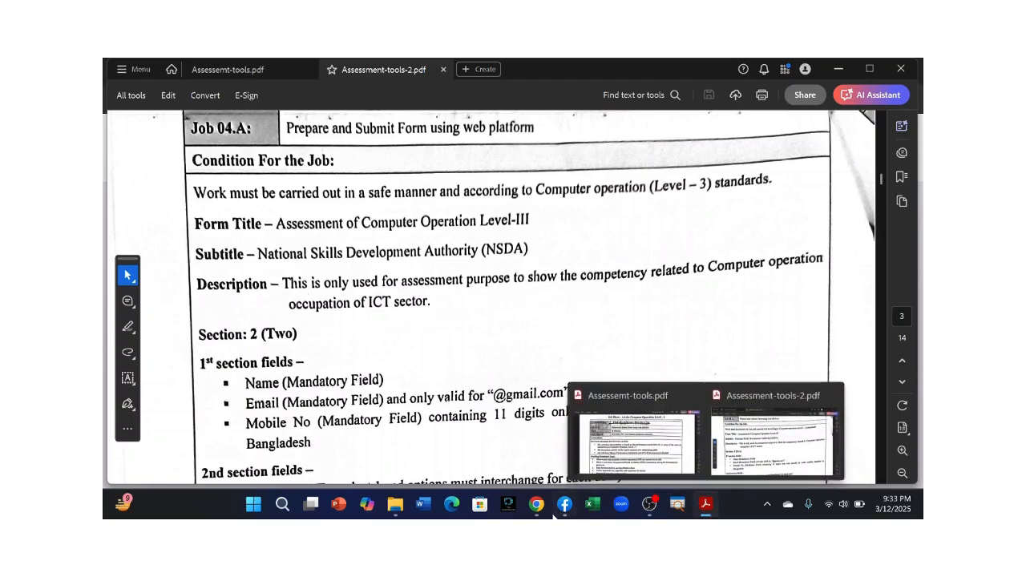
pyautogui.moveTo(539, 512)
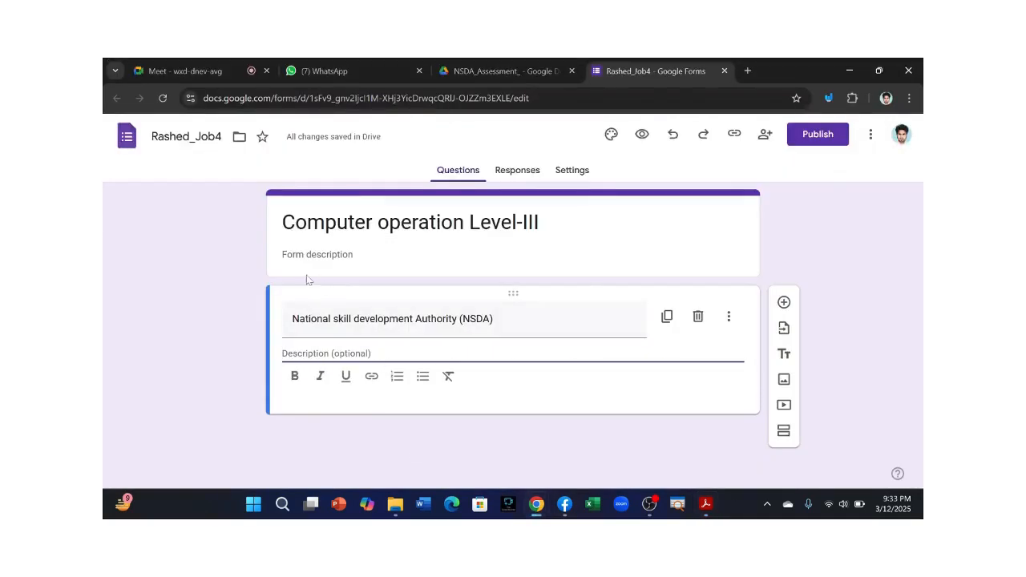
# Step: Compare the form's title, block title and description fields with the title, subtitle and description required in Assessment-tools-2.pdf
pyautogui.click(319, 255)
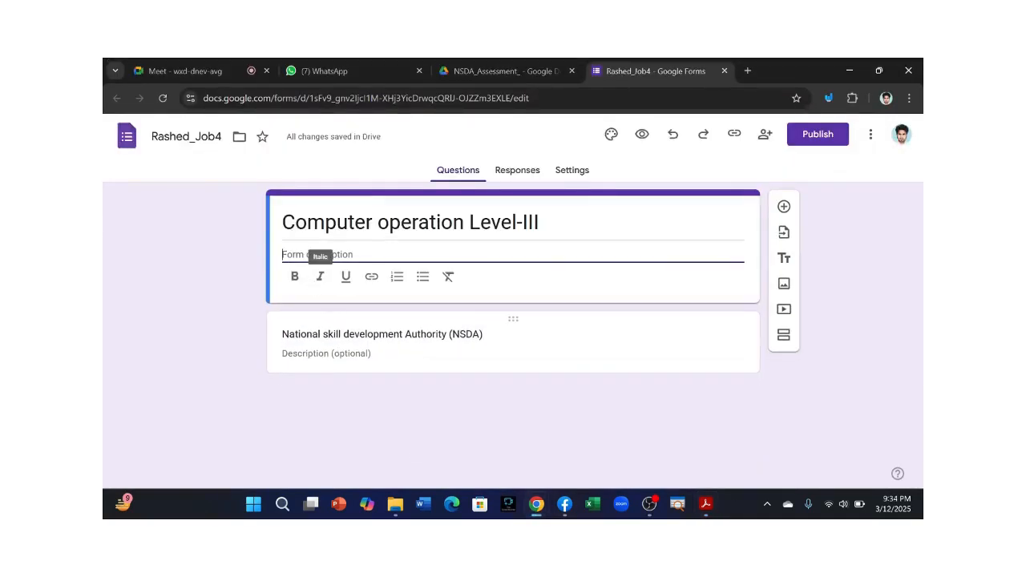
pyautogui.click(326, 354)
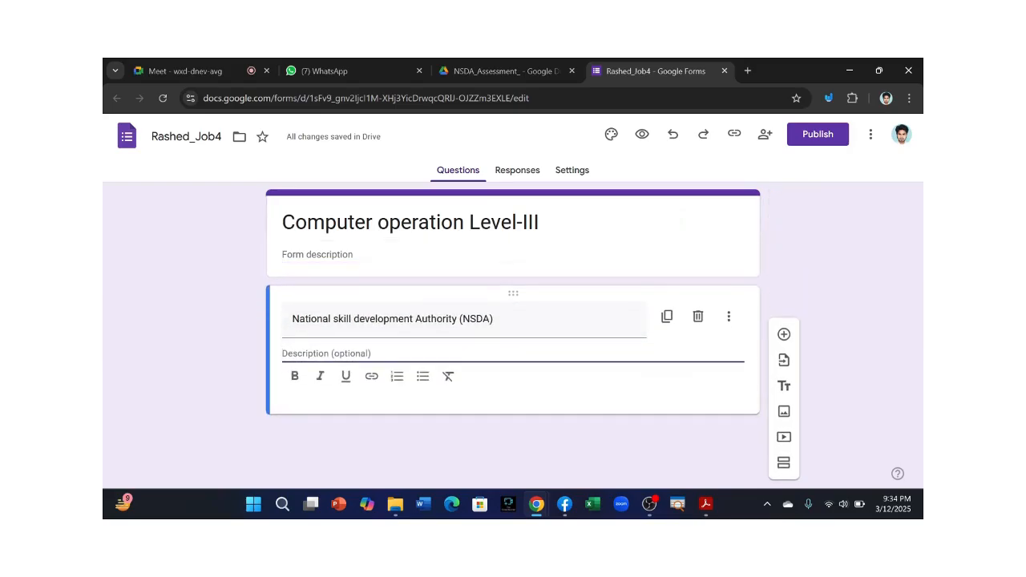
pyautogui.click(319, 255)
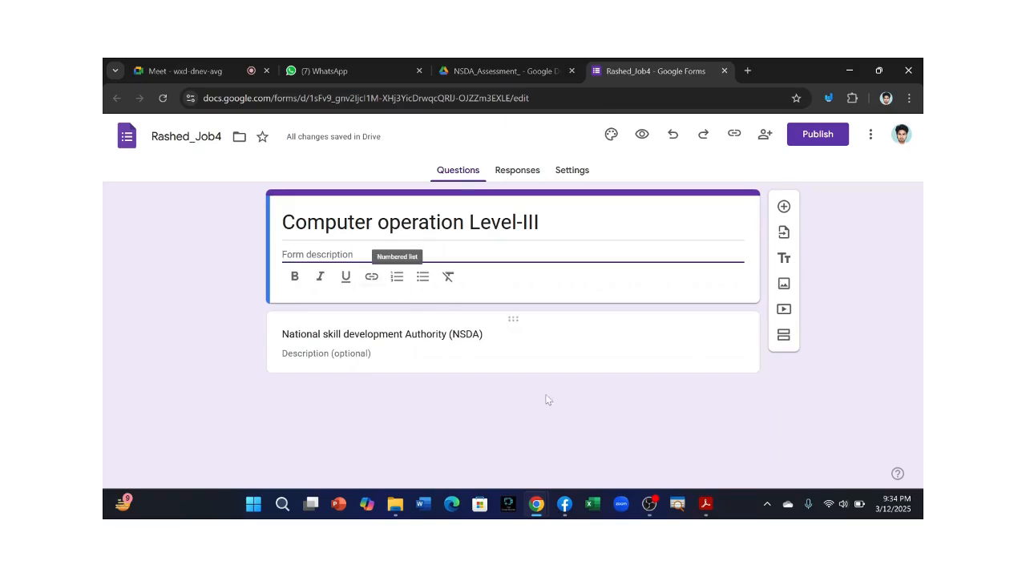
pyautogui.moveTo(706, 510)
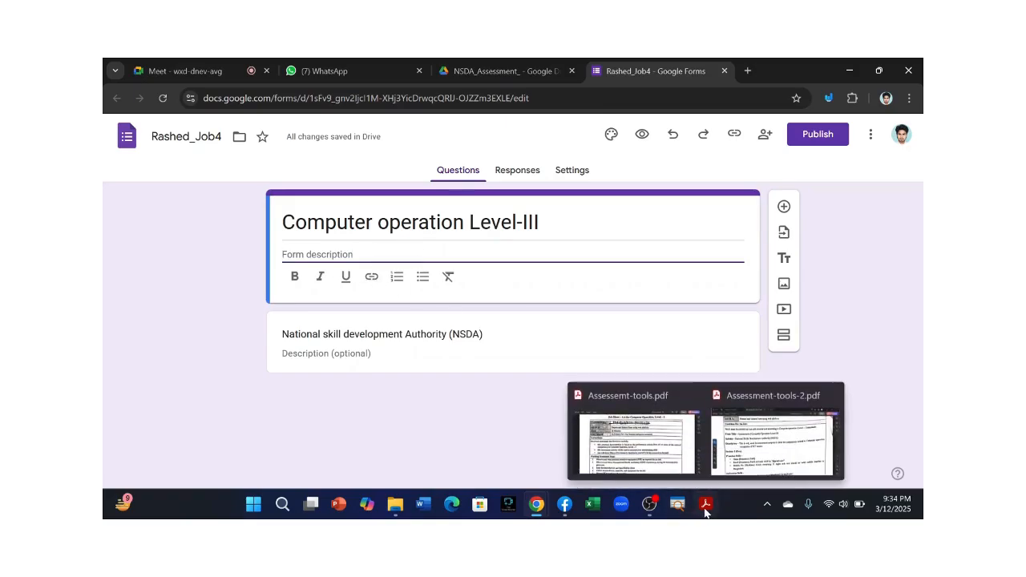
pyautogui.moveTo(773, 437)
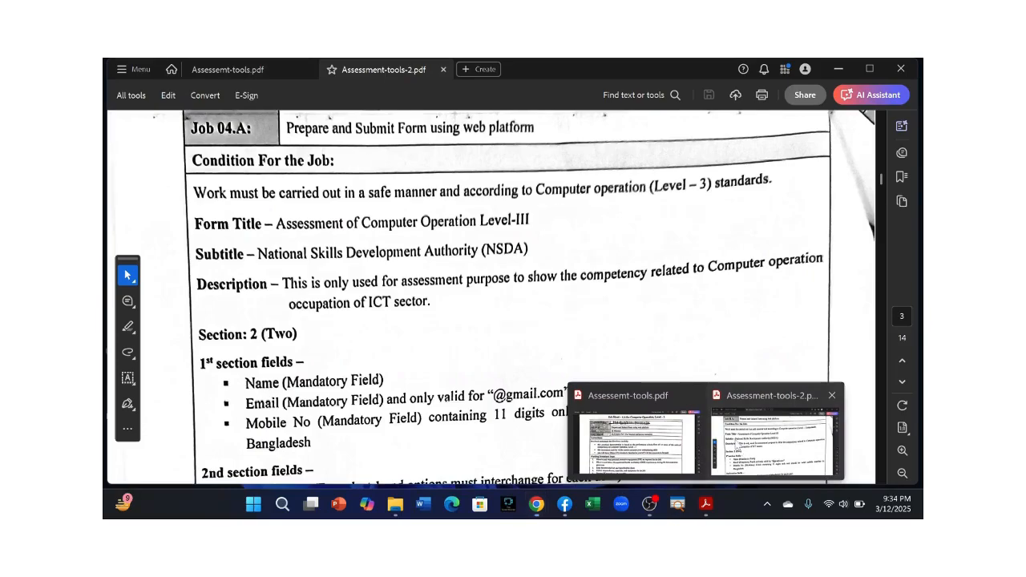
pyautogui.click(747, 459)
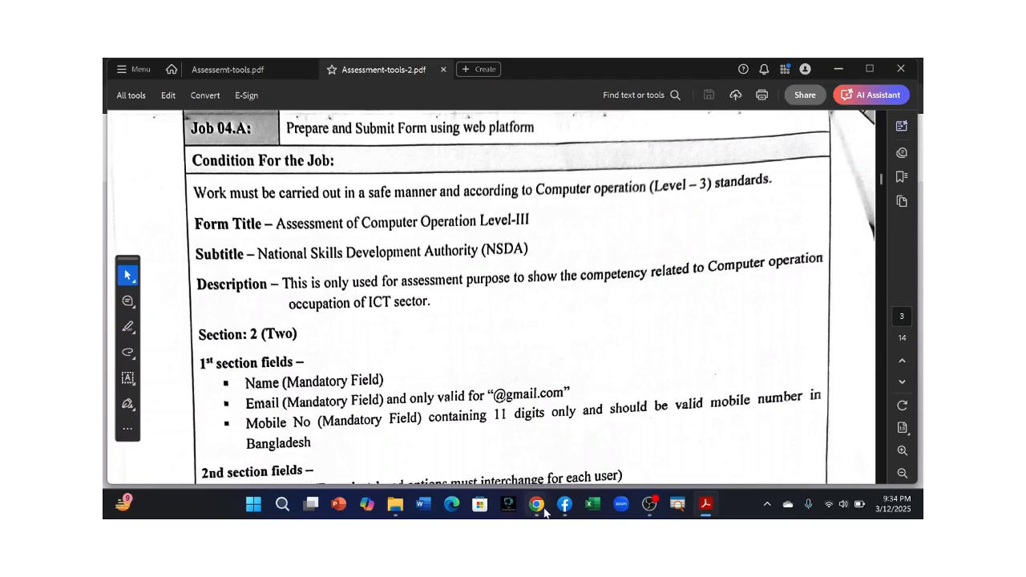
pyautogui.moveTo(536, 503)
pyautogui.click(401, 445)
pyautogui.click(294, 252)
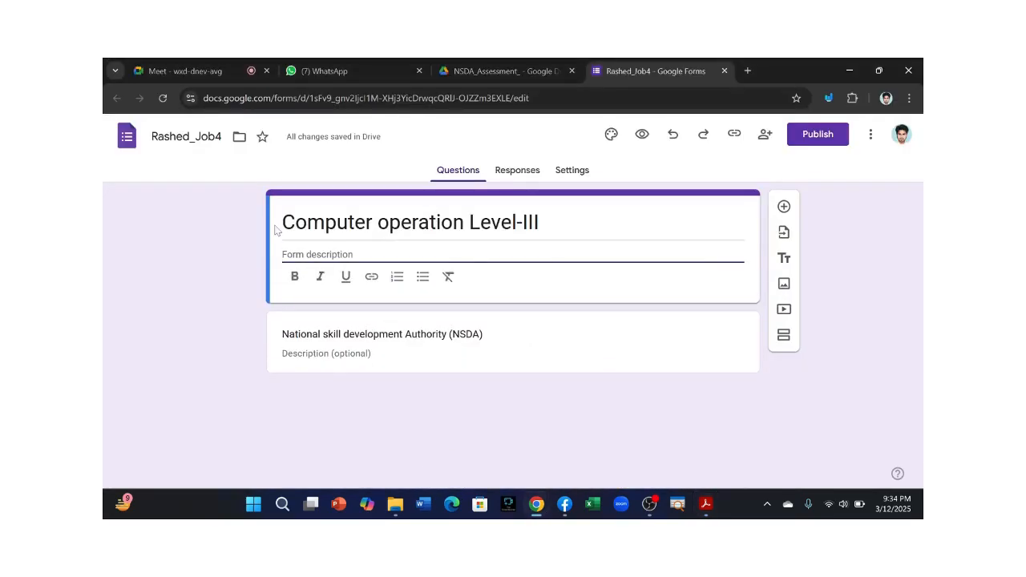
pyautogui.moveTo(279, 226); pyautogui.dragTo(554, 252)
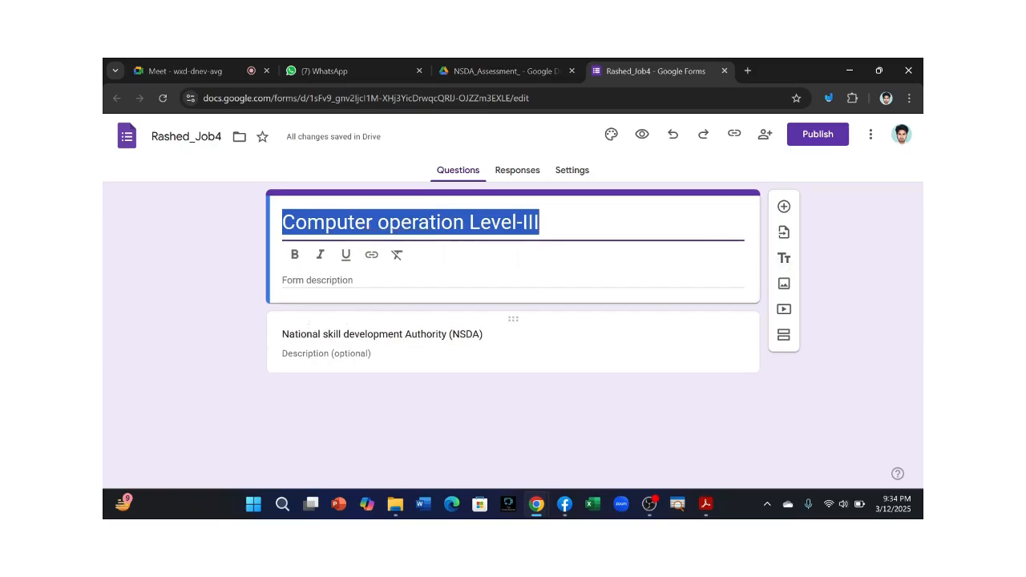
pyautogui.click(383, 334)
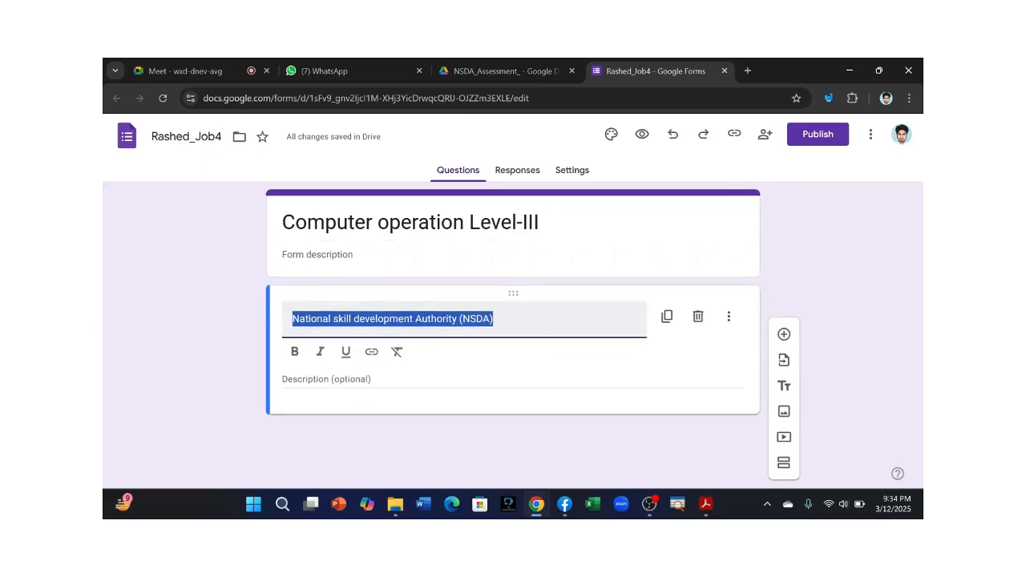
pyautogui.click(347, 379)
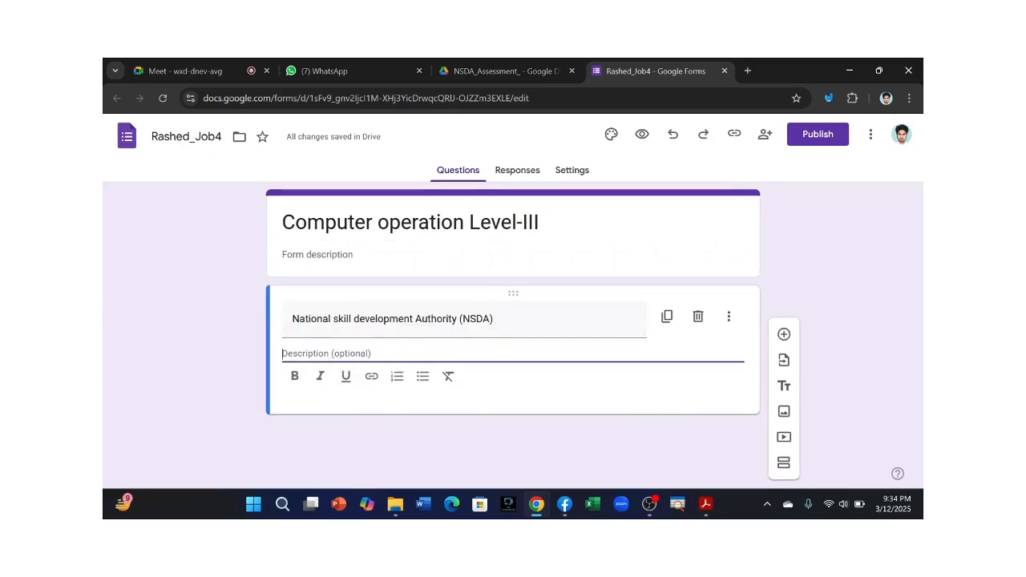
# Step: Check the required description in Assessment-tools-2.pdf and fill the NSDA block's description with "This is" followed by a long row of dots
pyautogui.moveTo(705, 504)
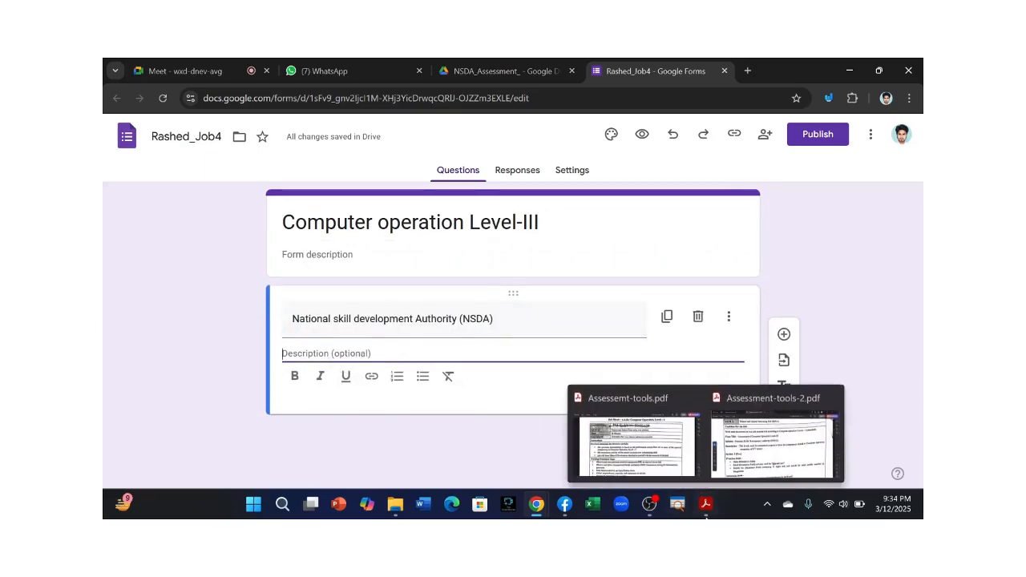
pyautogui.moveTo(633, 441)
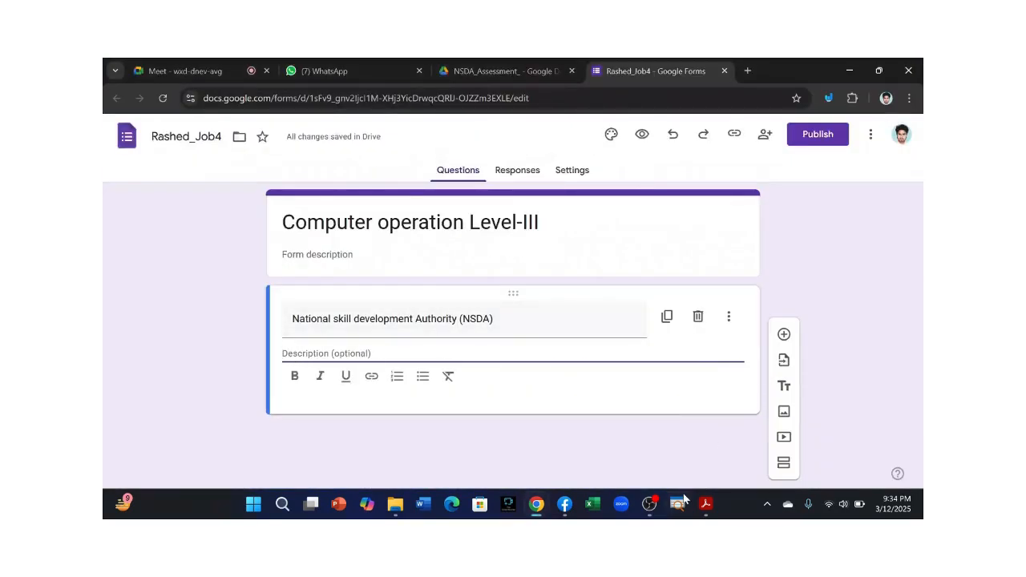
pyautogui.click(760, 431)
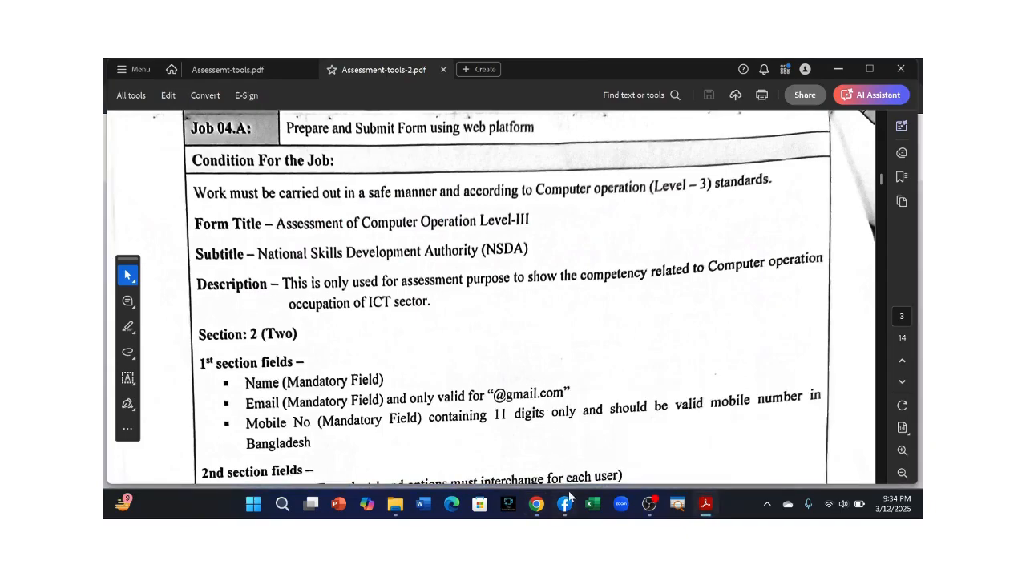
pyautogui.moveTo(537, 504)
pyautogui.click(385, 433)
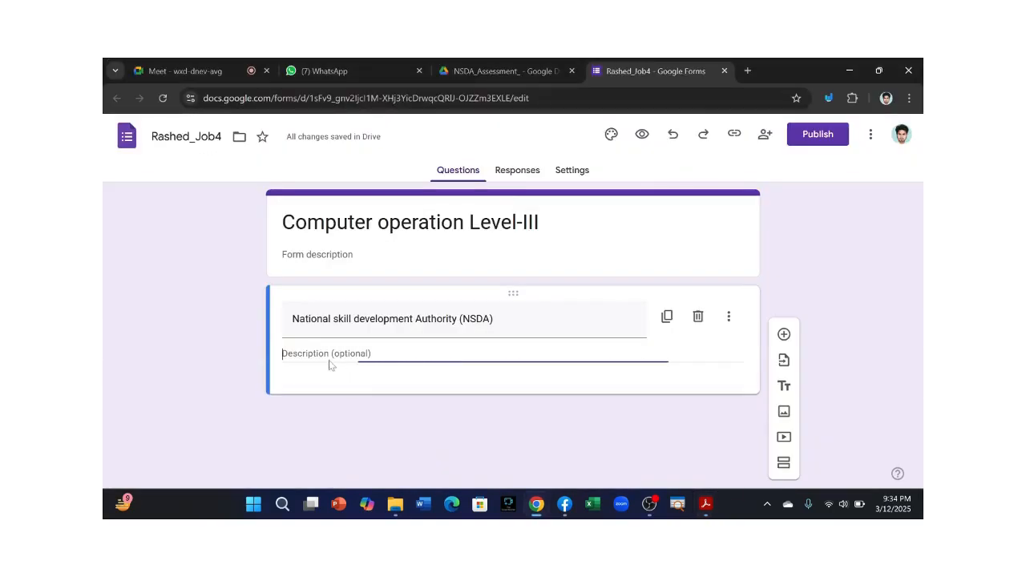
pyautogui.write('Th')
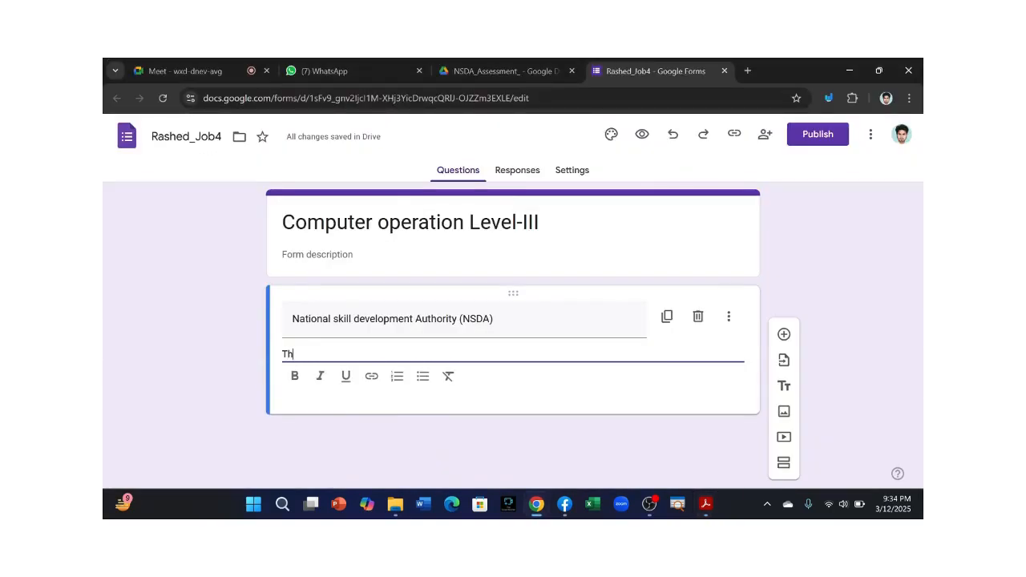
pyautogui.write('is is...............................................................................................')
pyautogui.click(513, 422)
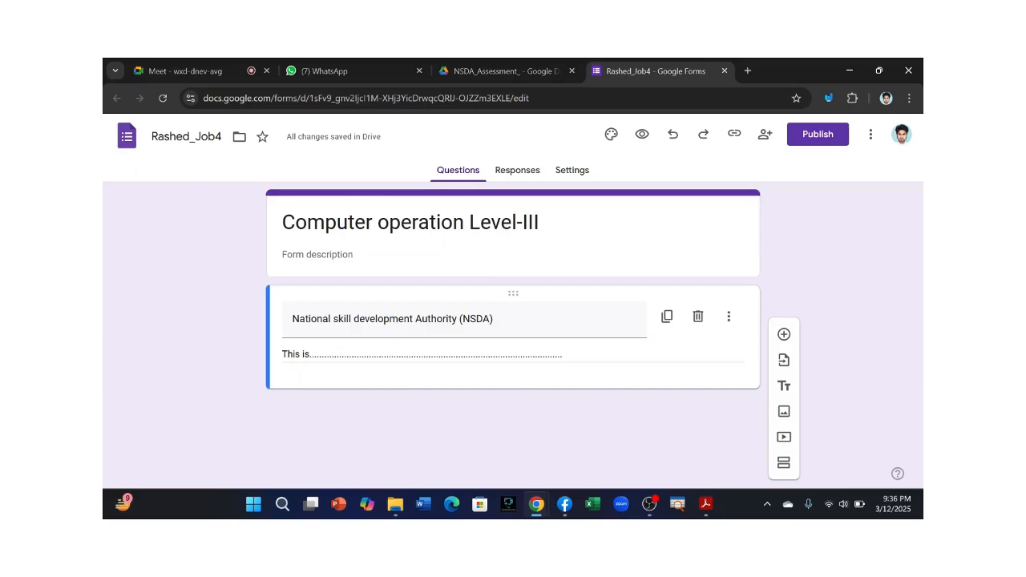
pyautogui.moveTo(152, 136); pyautogui.dragTo(221, 136)
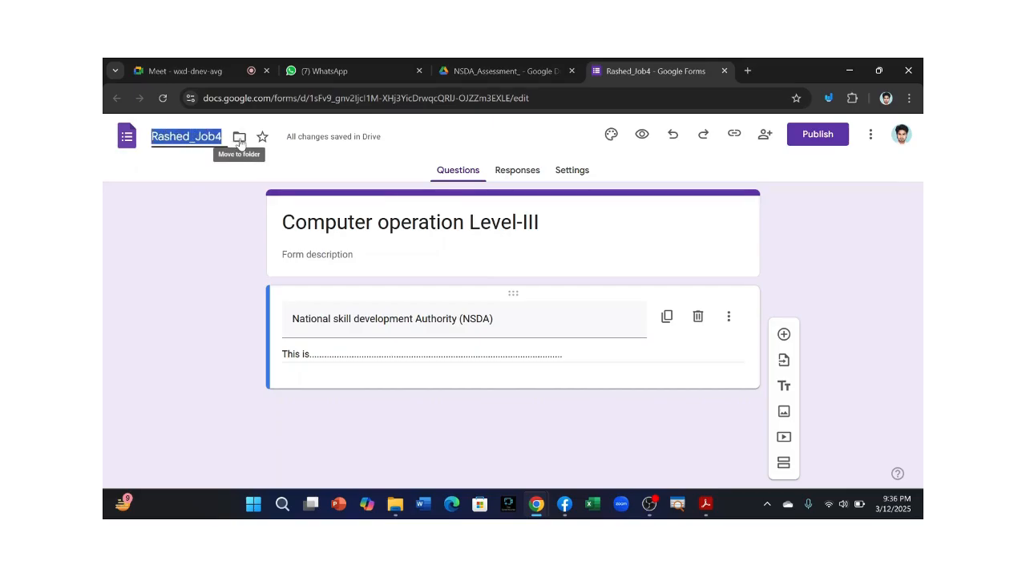
pyautogui.click(190, 137)
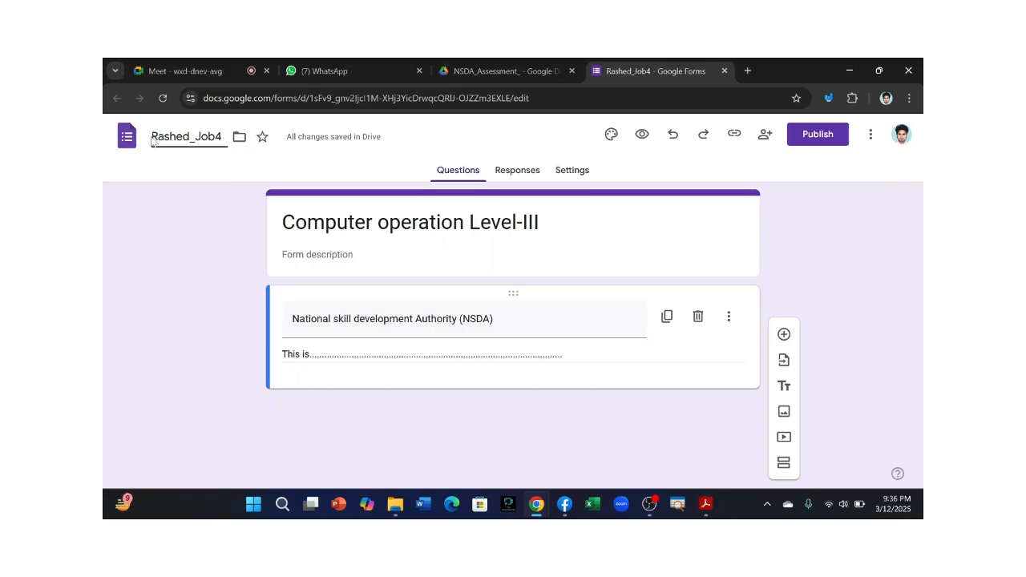
pyautogui.moveTo(152, 137); pyautogui.dragTo(222, 136)
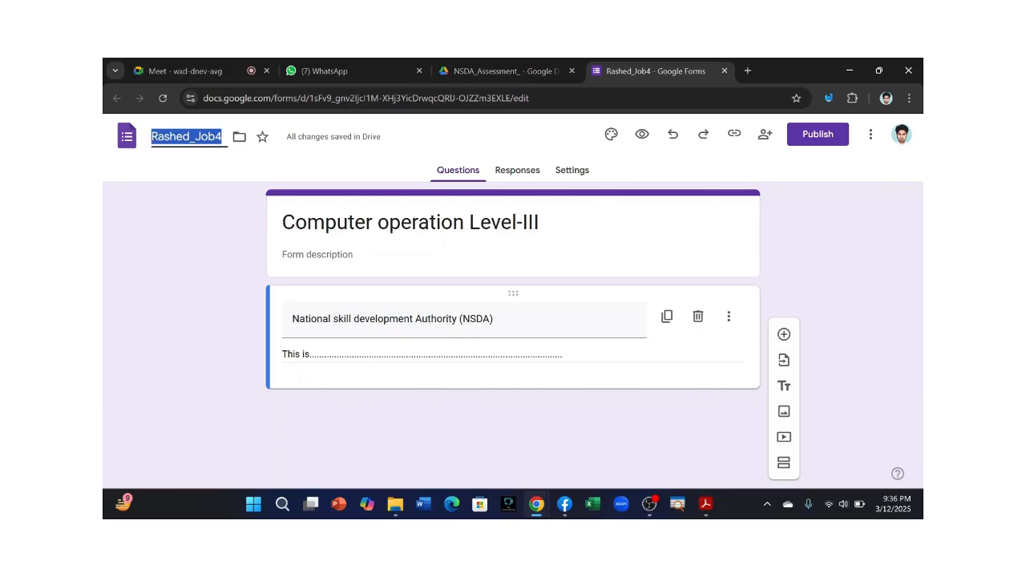
pyautogui.click(230, 222)
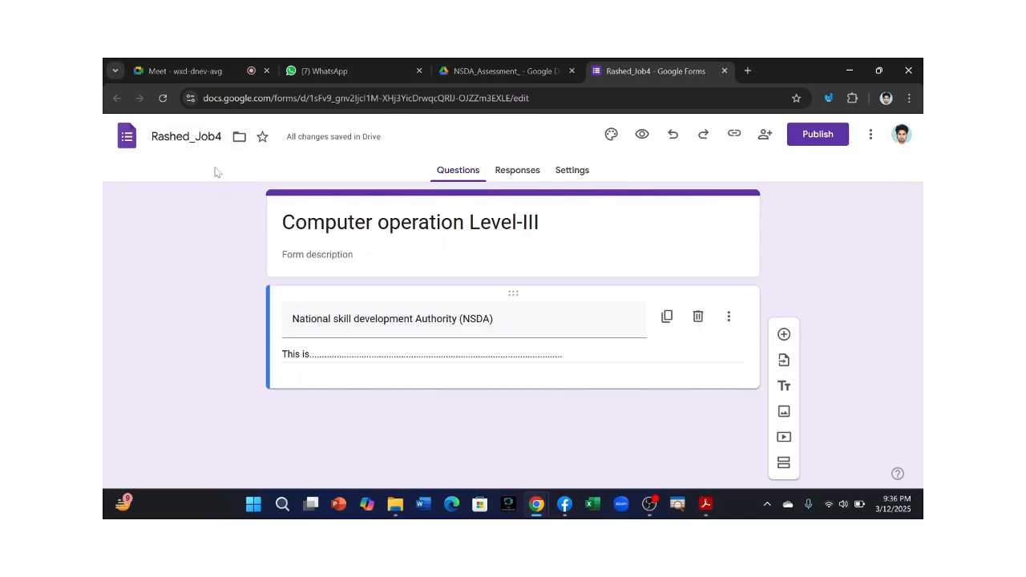
# Step: Examine the first and second section fields required in Assessment-tools-2.pdf, and return to the Google Form
pyautogui.moveTo(706, 504)
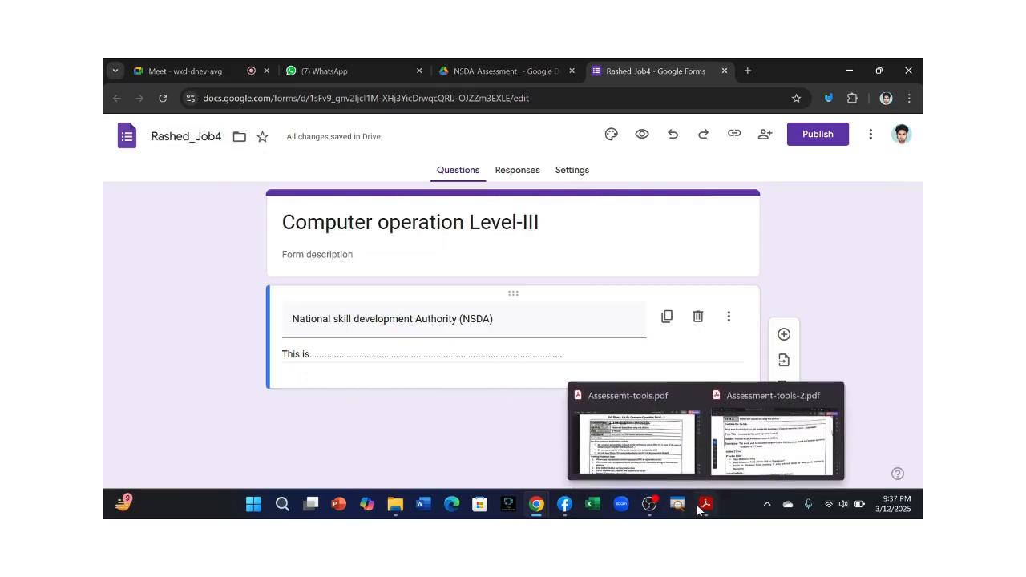
pyautogui.click(773, 441)
pyautogui.scroll(-1, 375, 334)
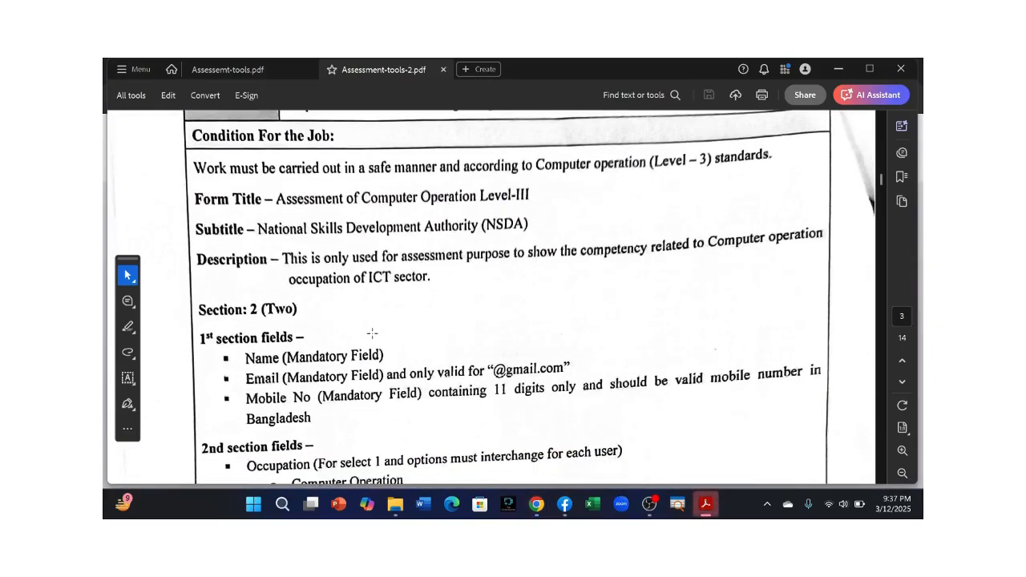
pyautogui.scroll(-4, 201, 238)
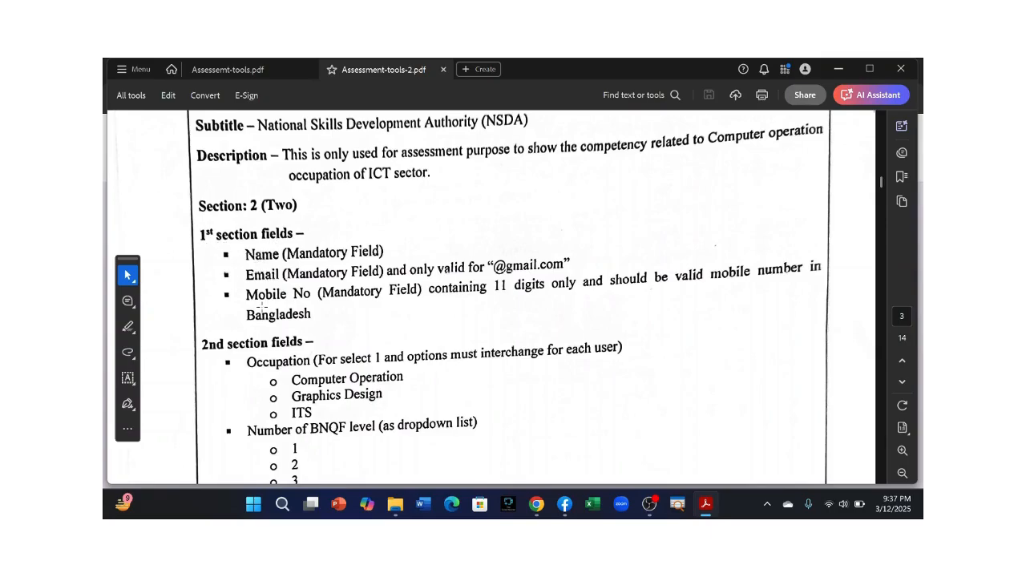
pyautogui.scroll(-1, 261, 307)
pyautogui.scroll(-2, 259, 281)
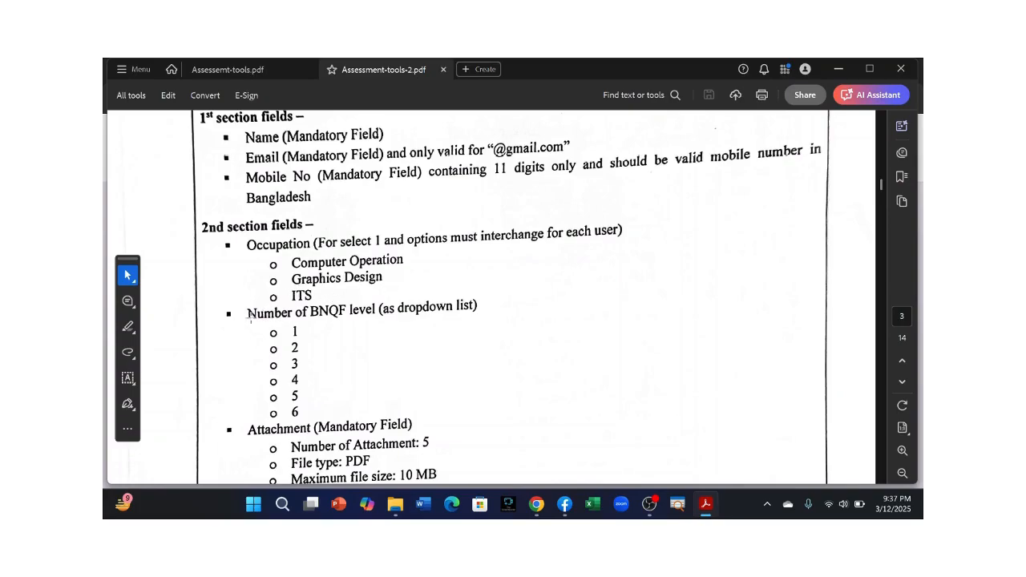
pyautogui.scroll(-3, 356, 319)
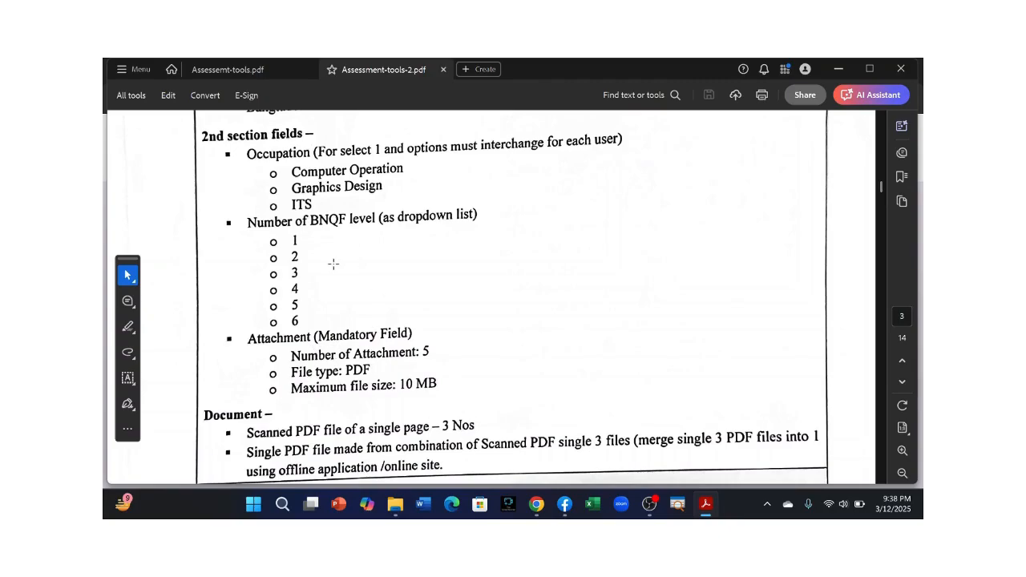
pyautogui.scroll(6, 332, 265)
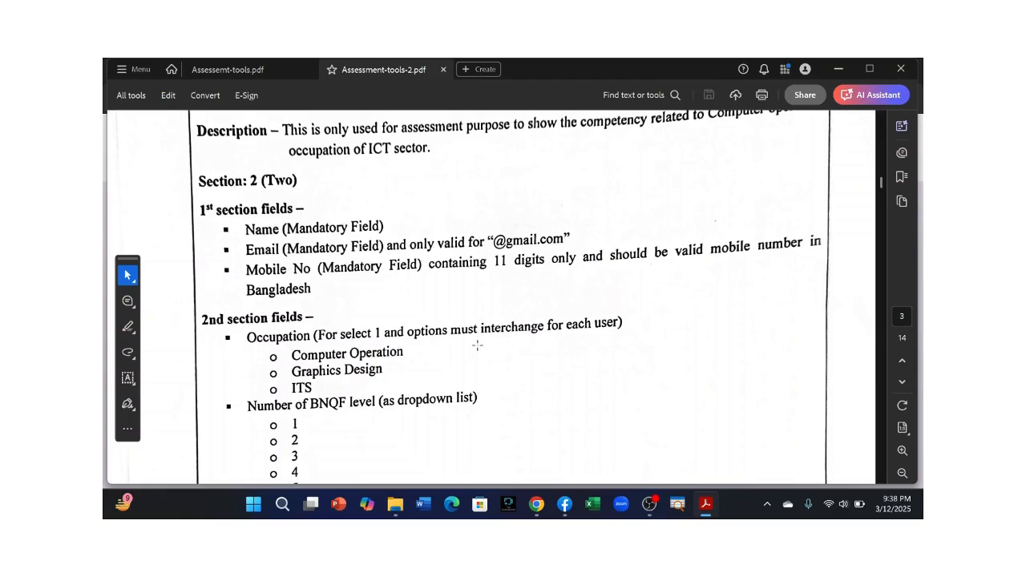
pyautogui.moveTo(705, 508)
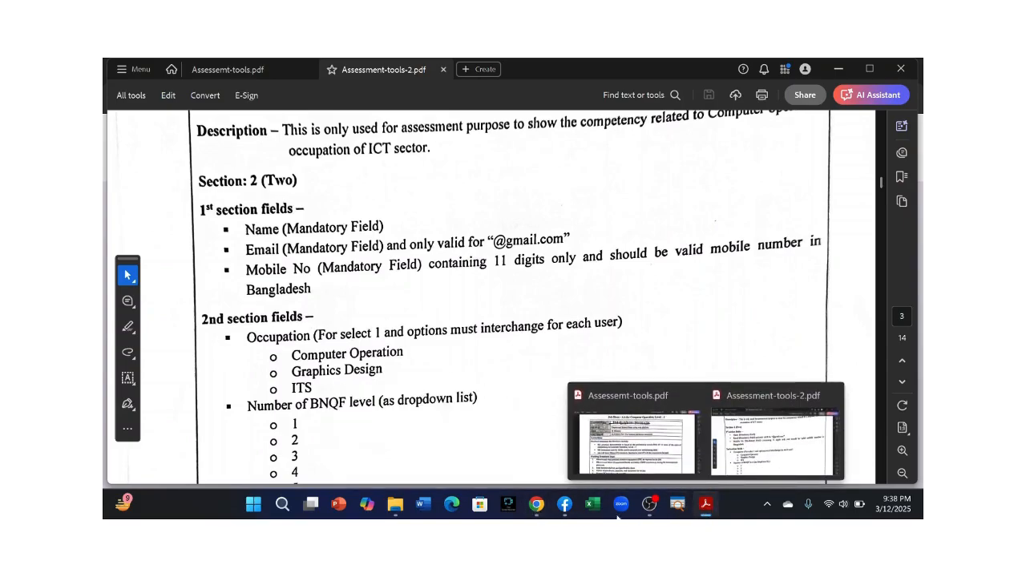
pyautogui.moveTo(539, 507)
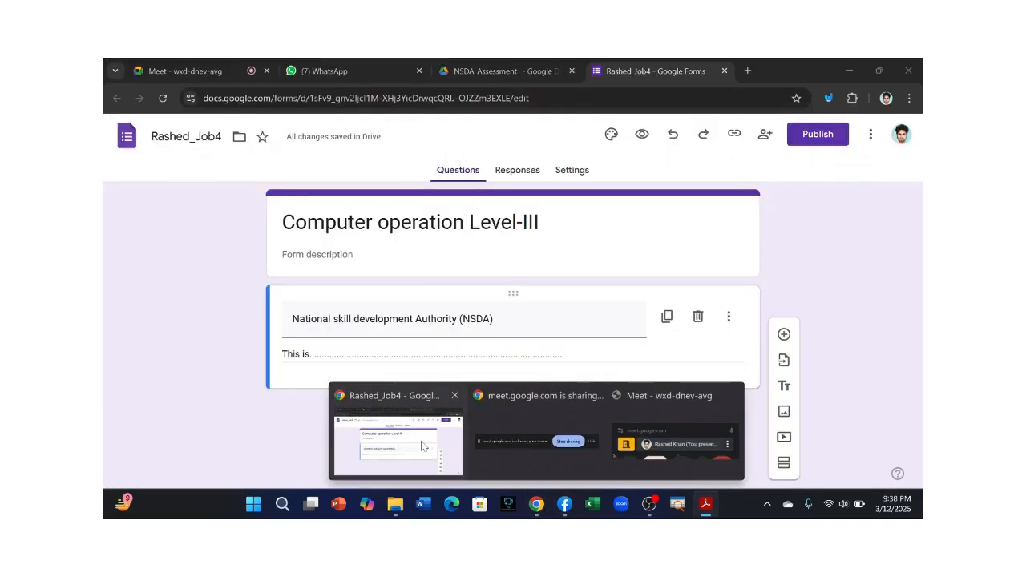
pyautogui.click(420, 441)
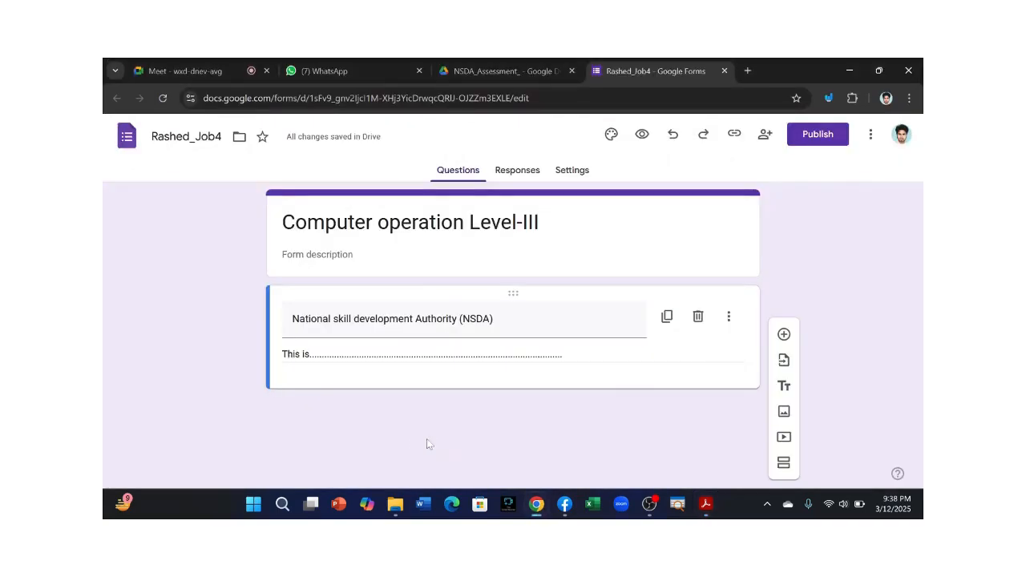
# Step: Add a question titled "Name" below the NSDA block and set its type to Short answer
pyautogui.click(784, 335)
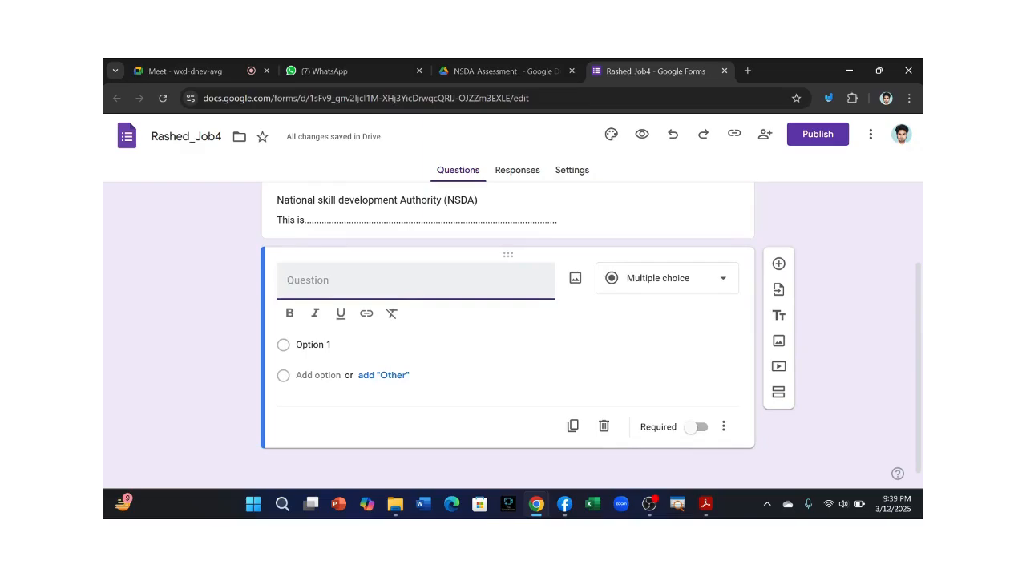
pyautogui.write('Name')
pyautogui.click(696, 299)
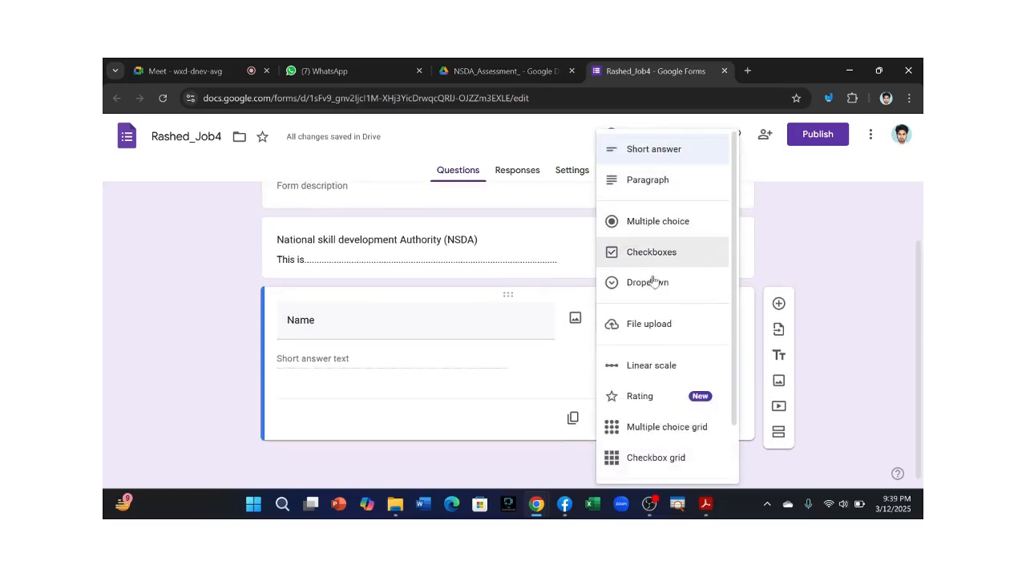
pyautogui.click(637, 154)
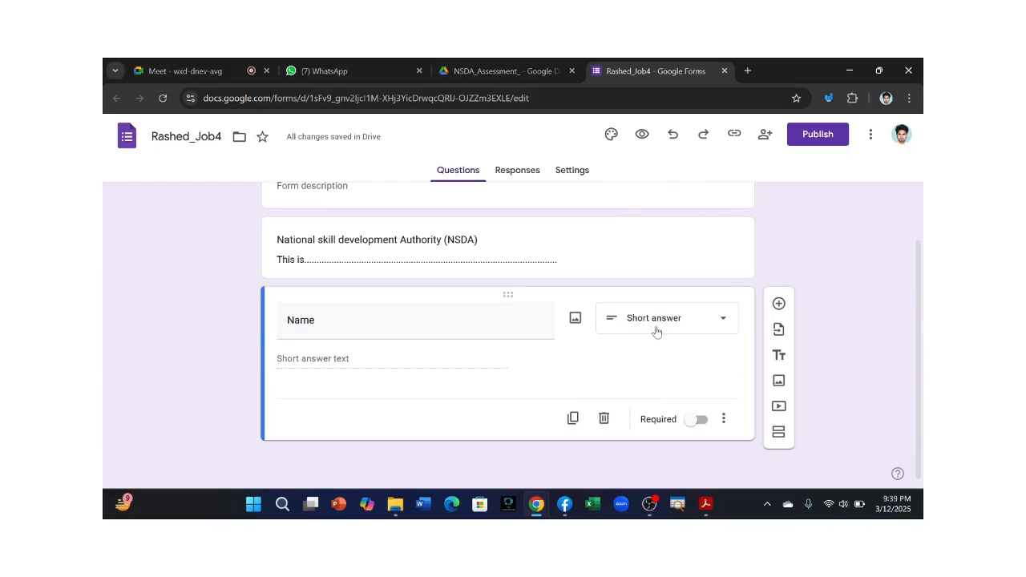
pyautogui.click(696, 321)
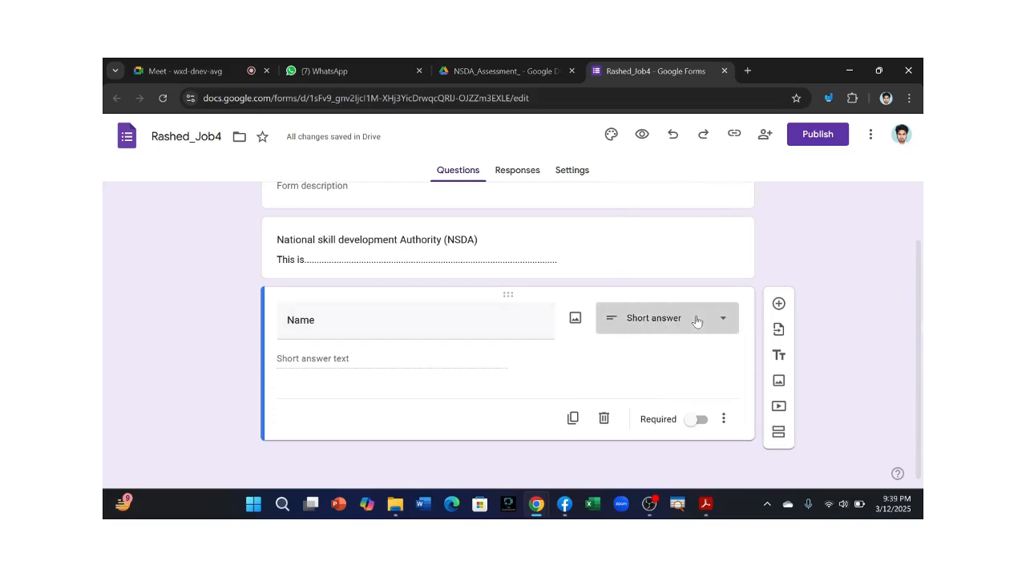
pyautogui.click(648, 152)
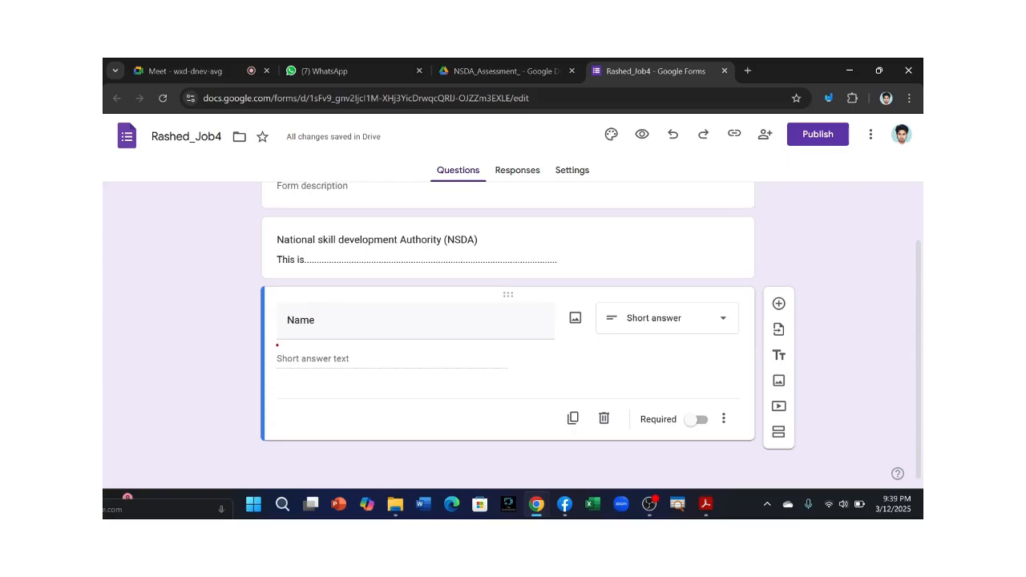
pyautogui.moveTo(276, 337)
pyautogui.mouseDown()
pyautogui.moveTo(473, 380)
pyautogui.moveTo(542, 372)
pyautogui.mouseUp()
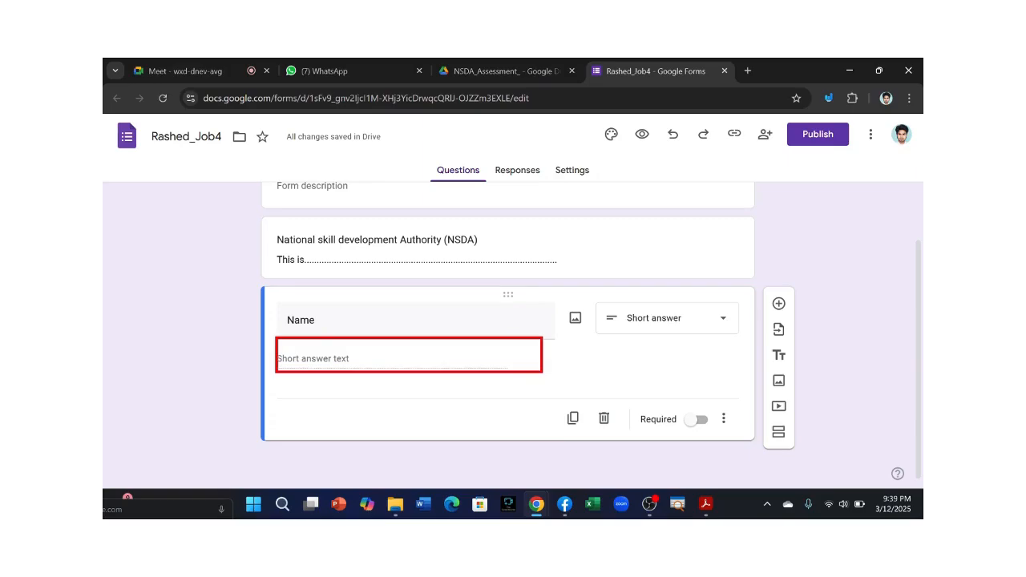
# Step: Check the Name field's requirement in Assessment-tools-2.pdf and make the form's Name question required
pyautogui.press('Escape')
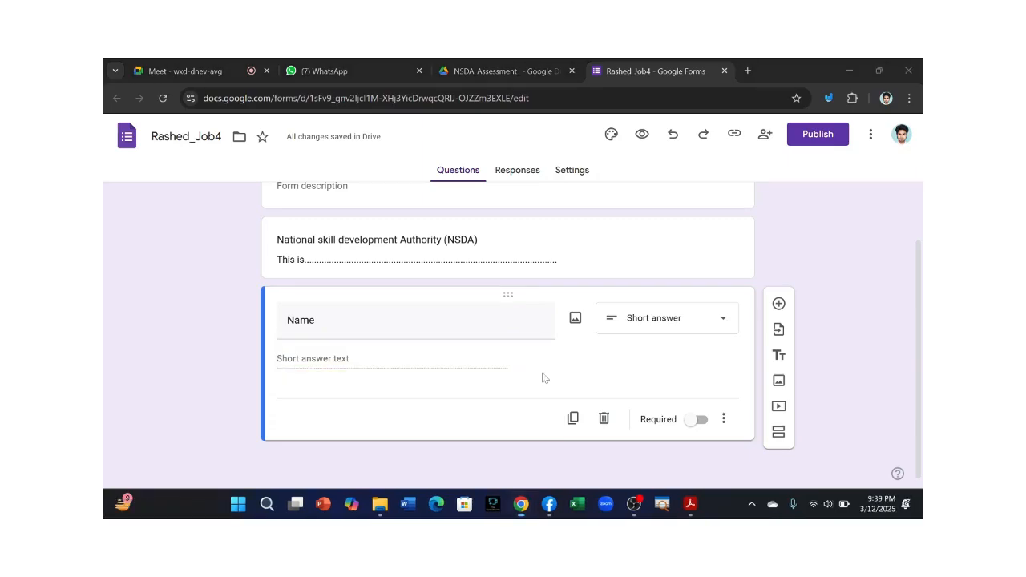
pyautogui.moveTo(712, 511)
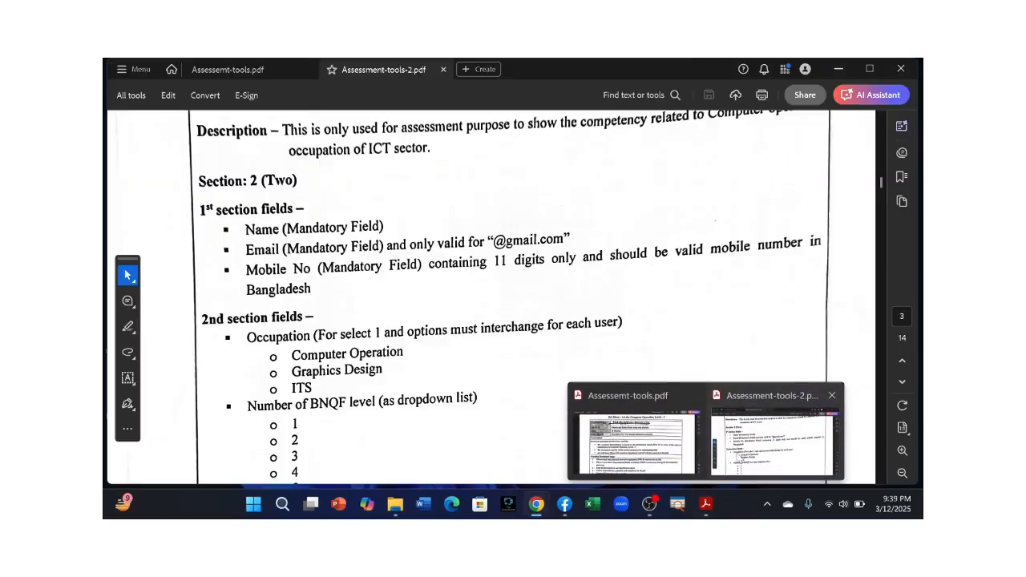
pyautogui.click(773, 437)
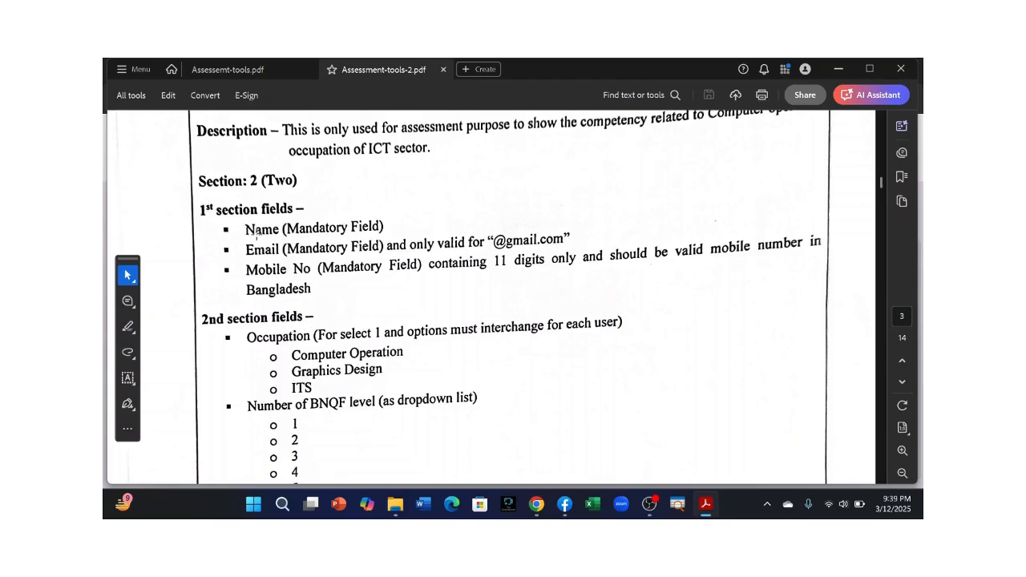
pyautogui.moveTo(536, 503)
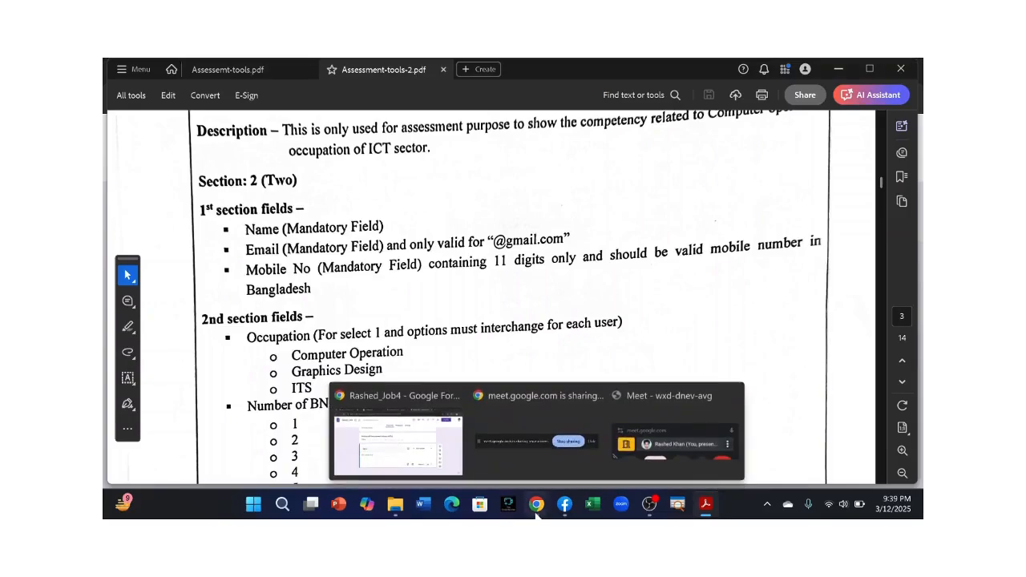
pyautogui.click(393, 454)
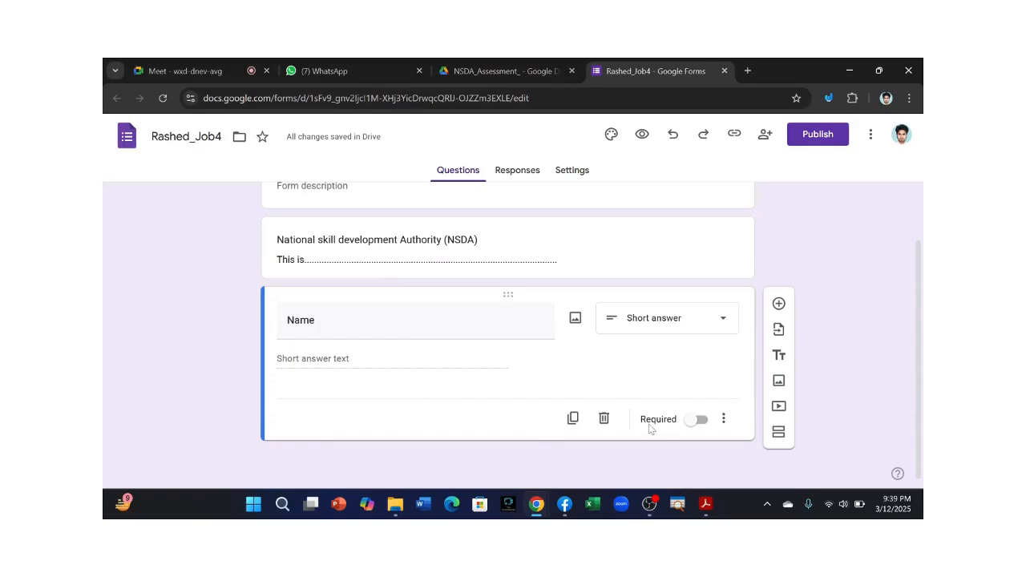
pyautogui.click(695, 424)
pyautogui.doubleClick(303, 320)
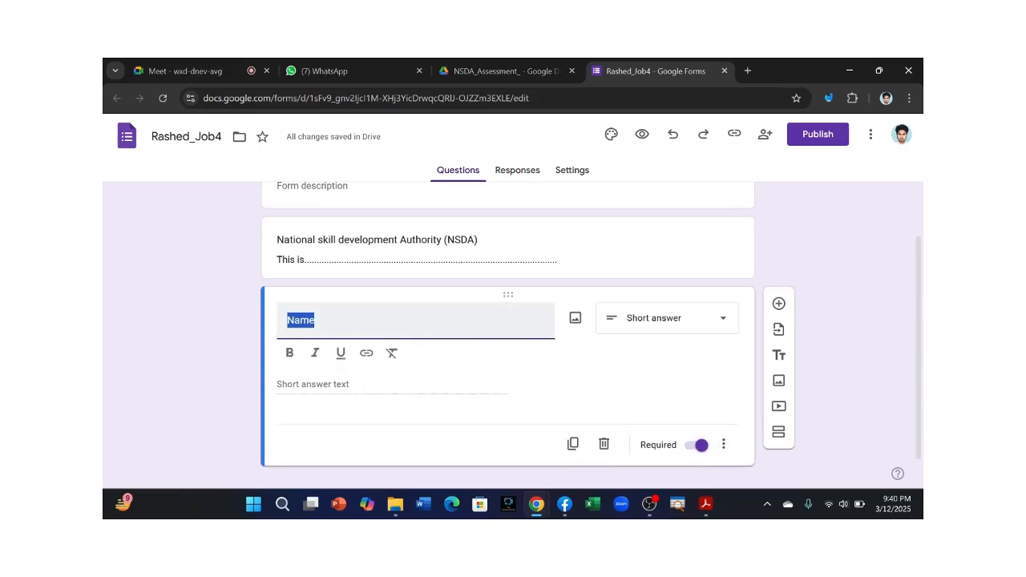
pyautogui.click(321, 392)
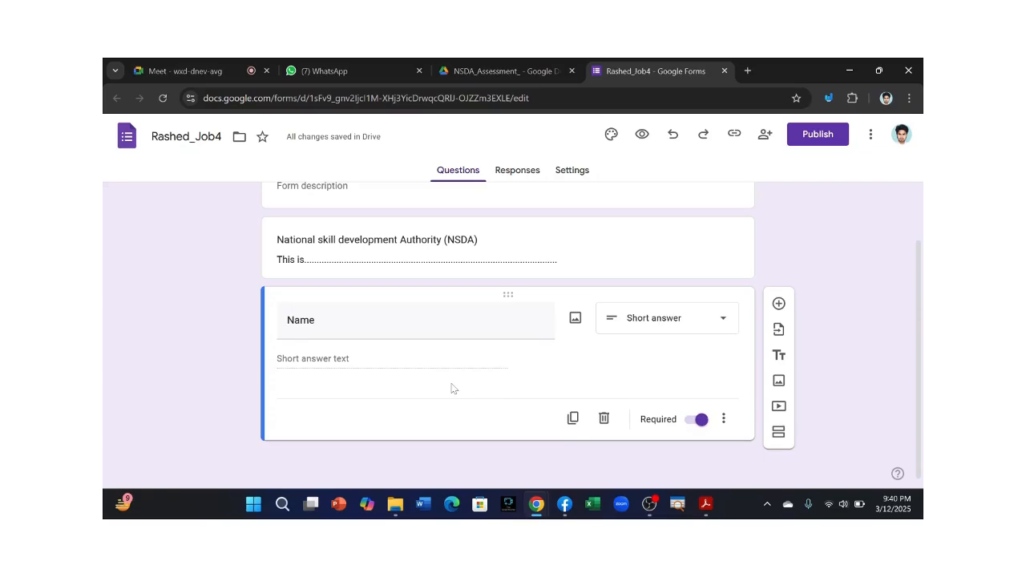
pyautogui.scroll(2, 451, 389)
pyautogui.scroll(-2, 451, 389)
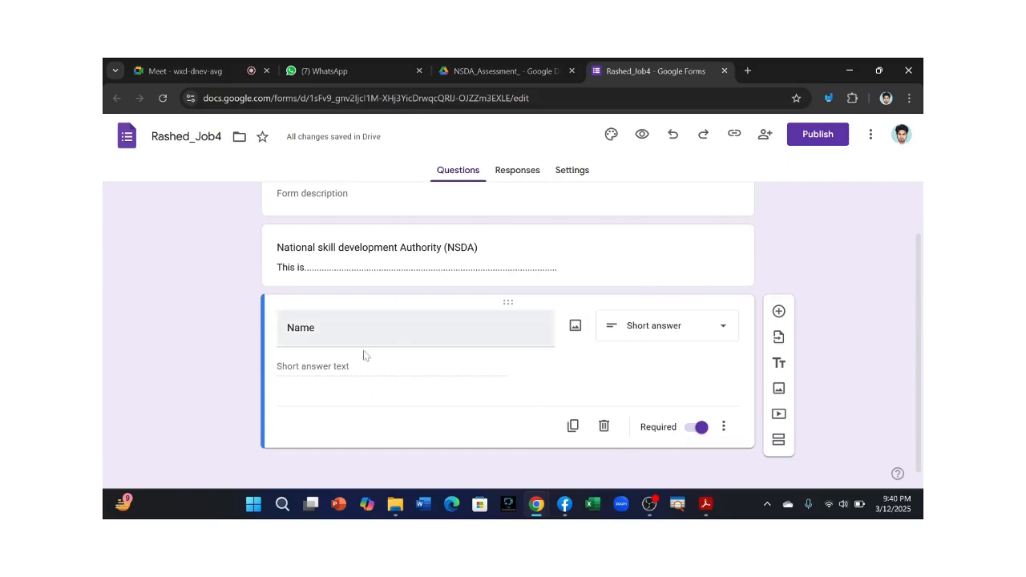
pyautogui.scroll(-1, 524, 390)
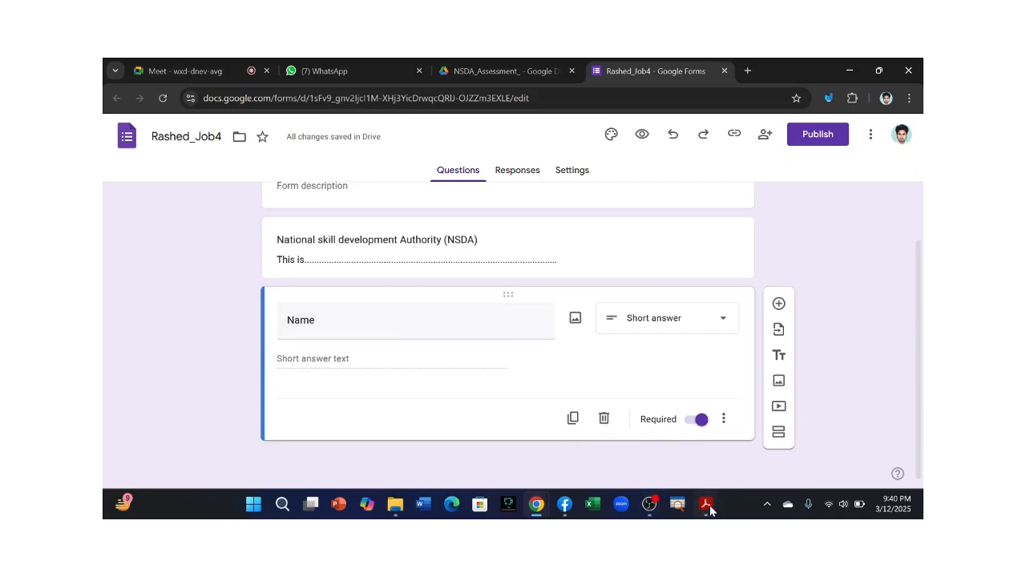
# Step: Compare the section field requirements in Assessment-tools-2.pdf with those in Assessemt-tools.pdf, especially the Email rule, and return to the Google Form
pyautogui.moveTo(710, 505)
pyautogui.click(774, 441)
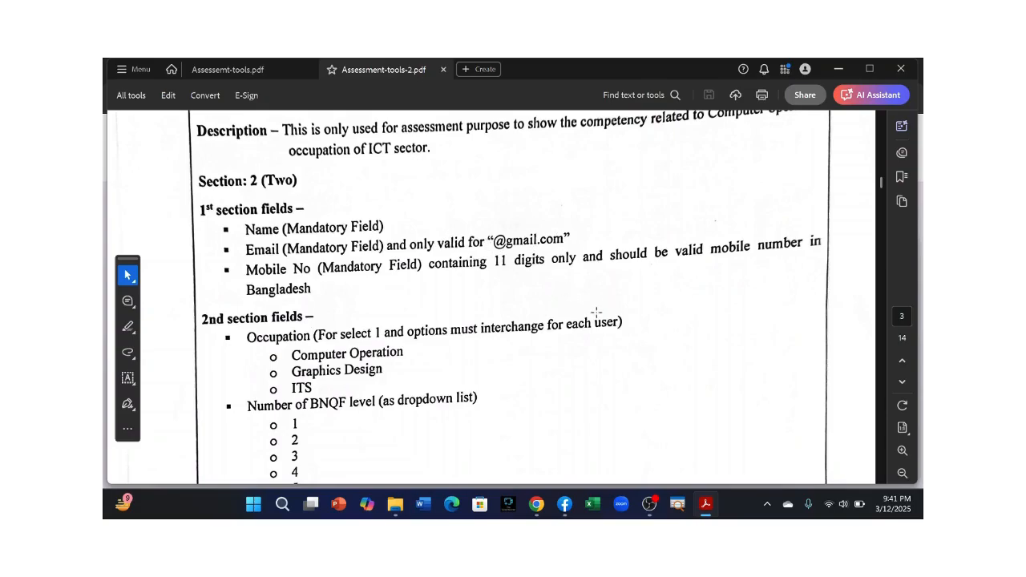
pyautogui.moveTo(708, 513)
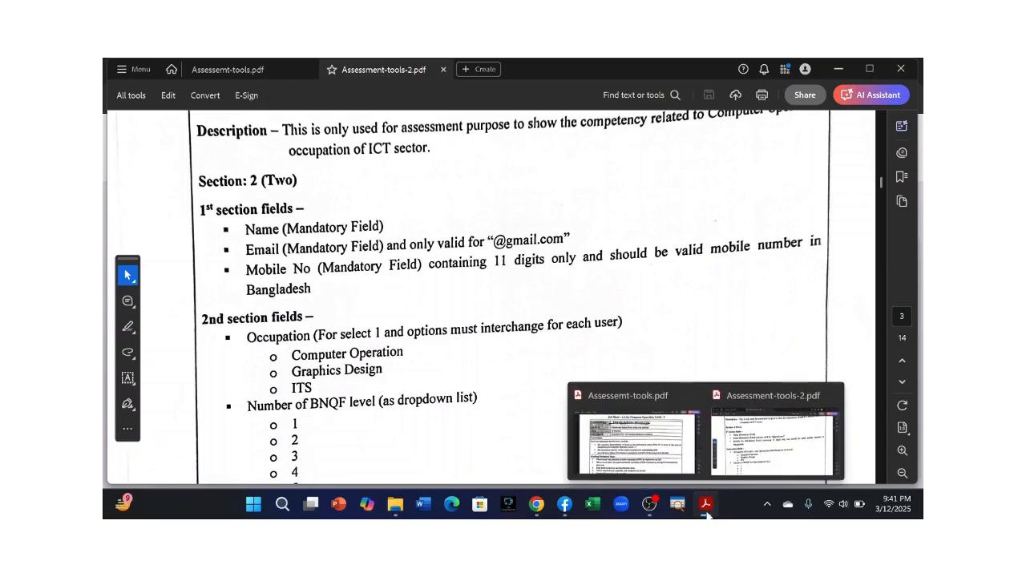
pyautogui.click(625, 457)
pyautogui.scroll(-4, 405, 341)
pyautogui.scroll(10, 405, 341)
pyautogui.scroll(-3, 401, 336)
pyautogui.scroll(-15, 403, 336)
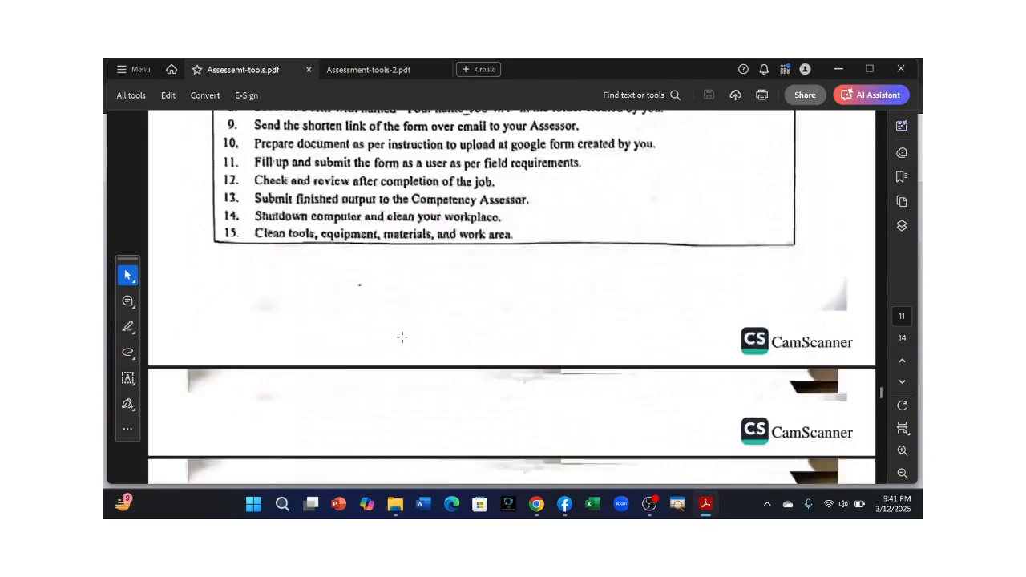
pyautogui.scroll(-3, 403, 337)
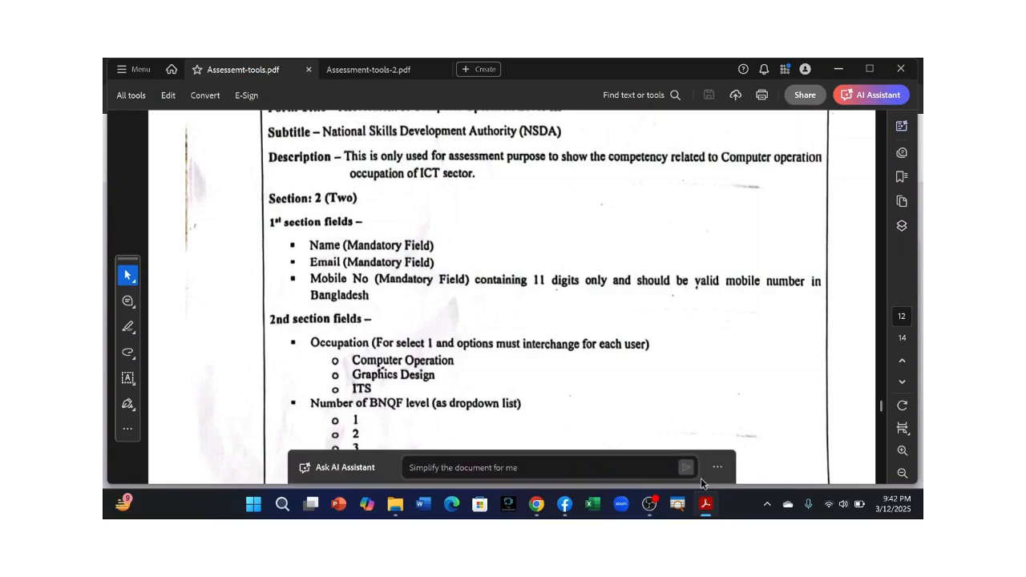
pyautogui.moveTo(707, 499)
pyautogui.click(871, 461)
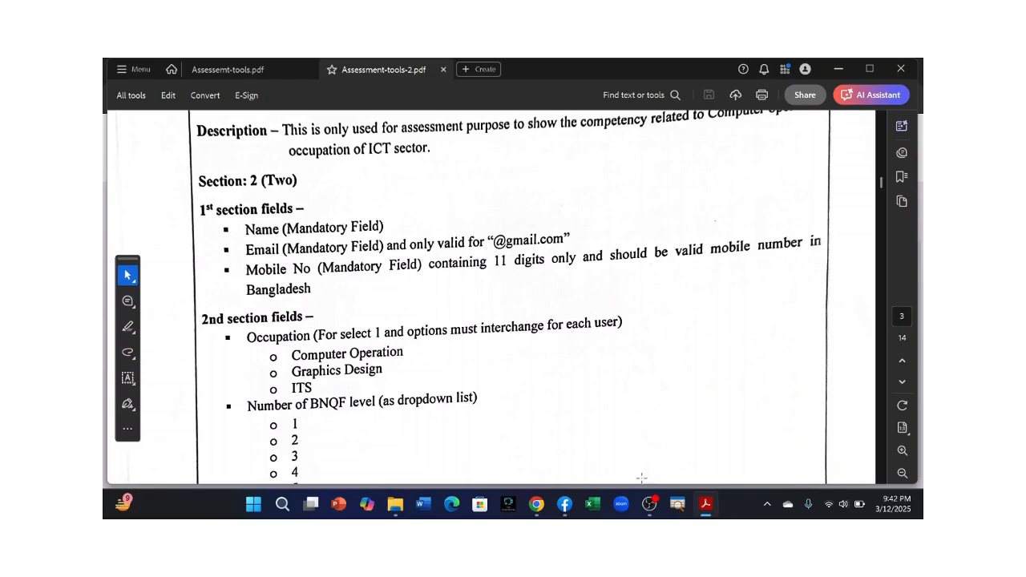
pyautogui.moveTo(705, 504)
pyautogui.click(626, 451)
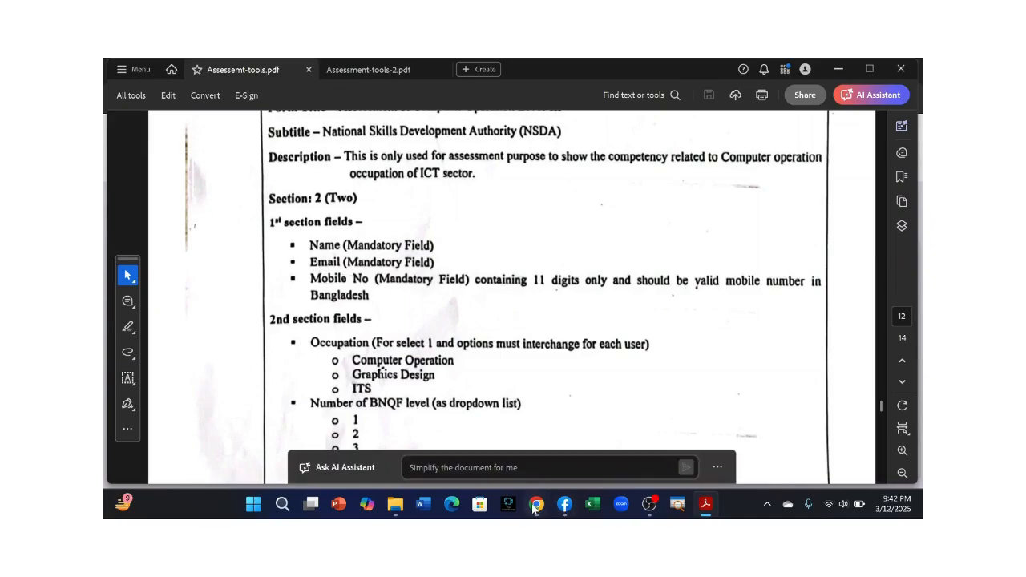
pyautogui.moveTo(536, 503)
pyautogui.click(425, 449)
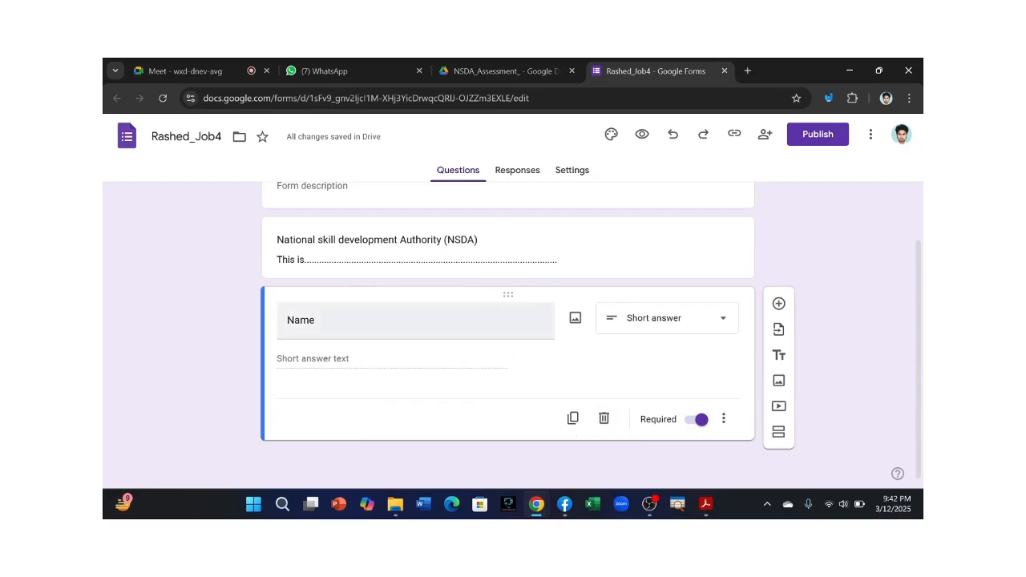
# Step: Add a Short answer question titled "Email" below the Name question and make it required
pyautogui.click(779, 304)
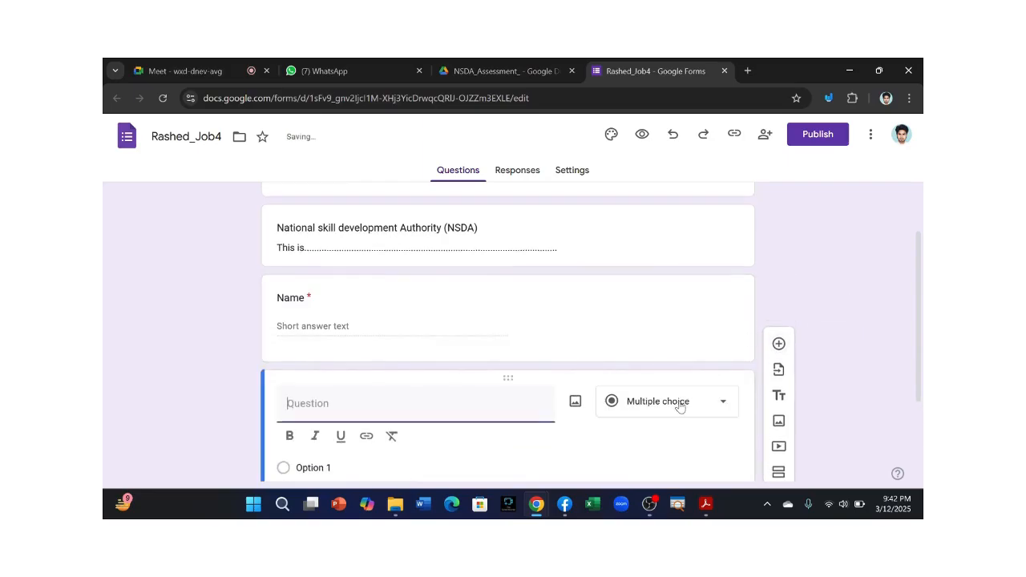
pyautogui.click(680, 407)
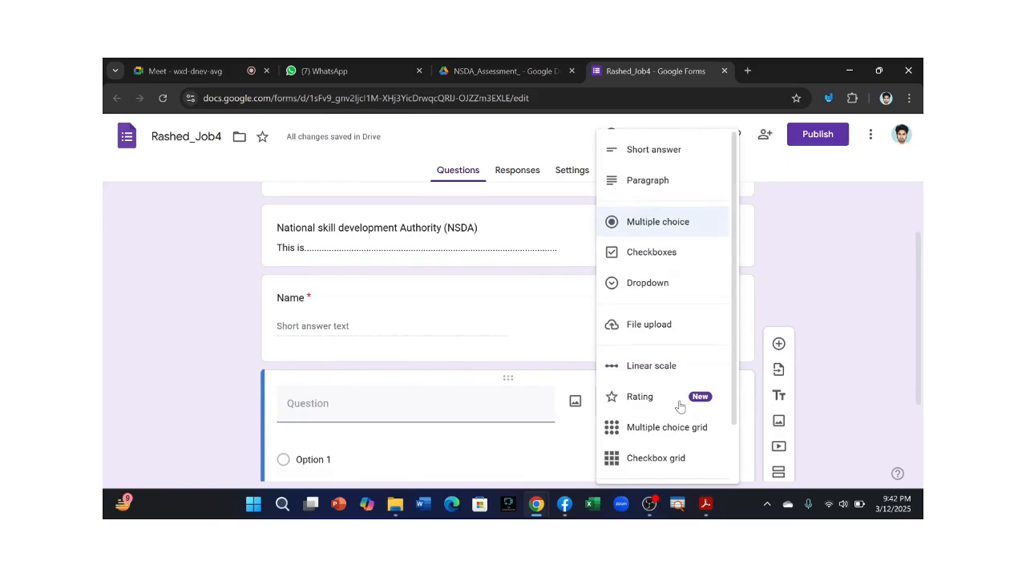
pyautogui.click(654, 153)
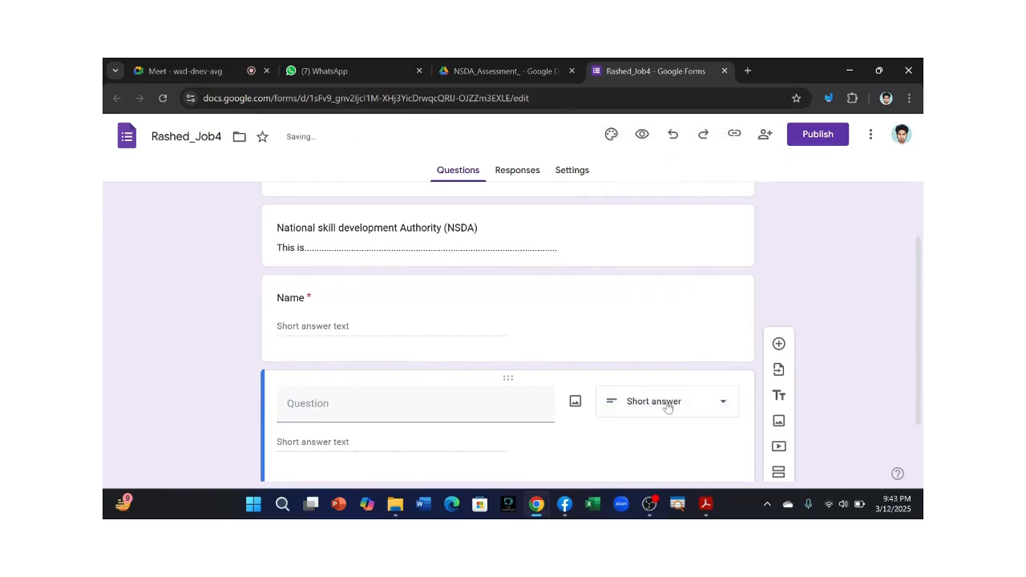
pyautogui.scroll(-1, 393, 319)
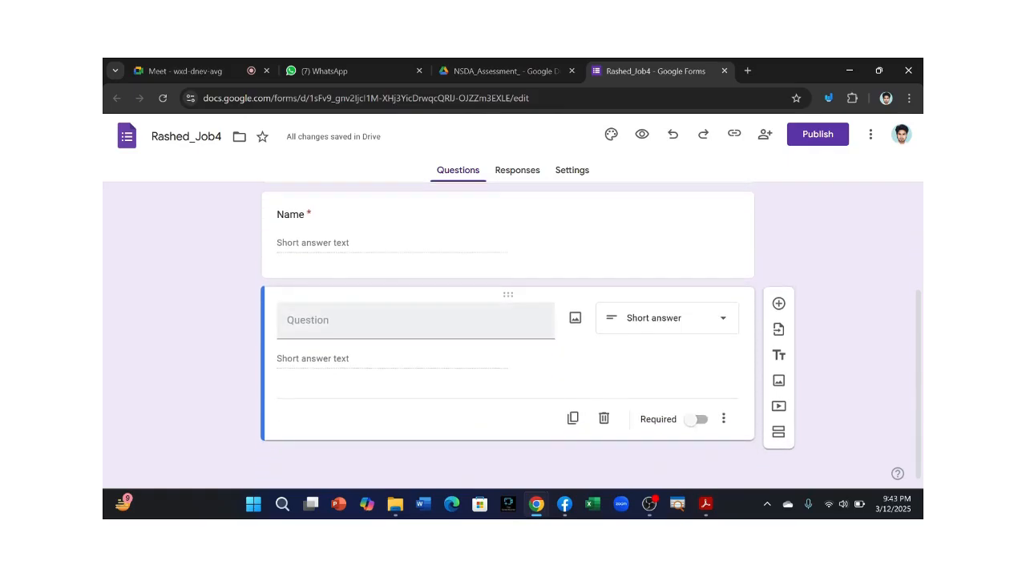
pyautogui.click(393, 320)
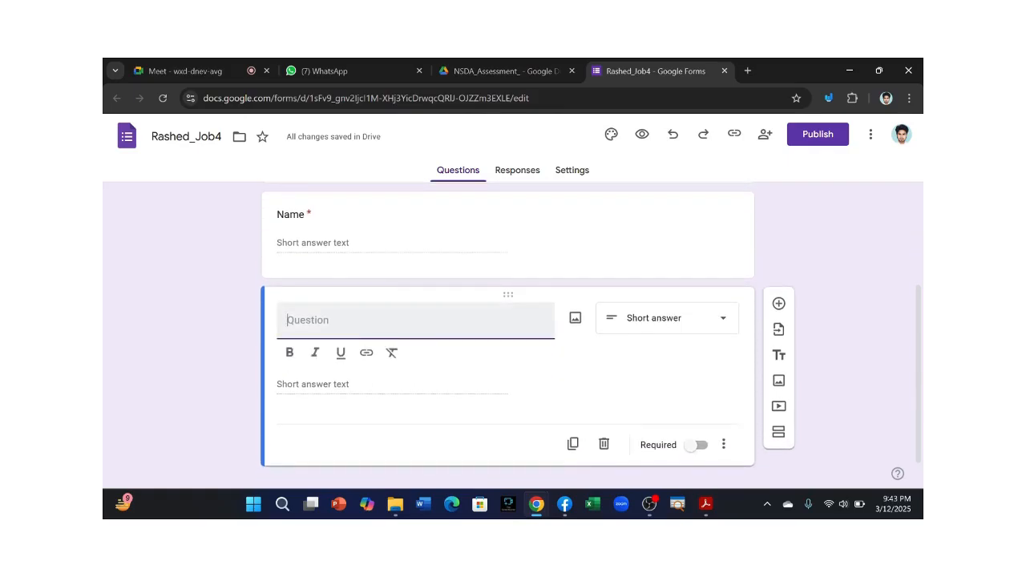
pyautogui.write('Email')
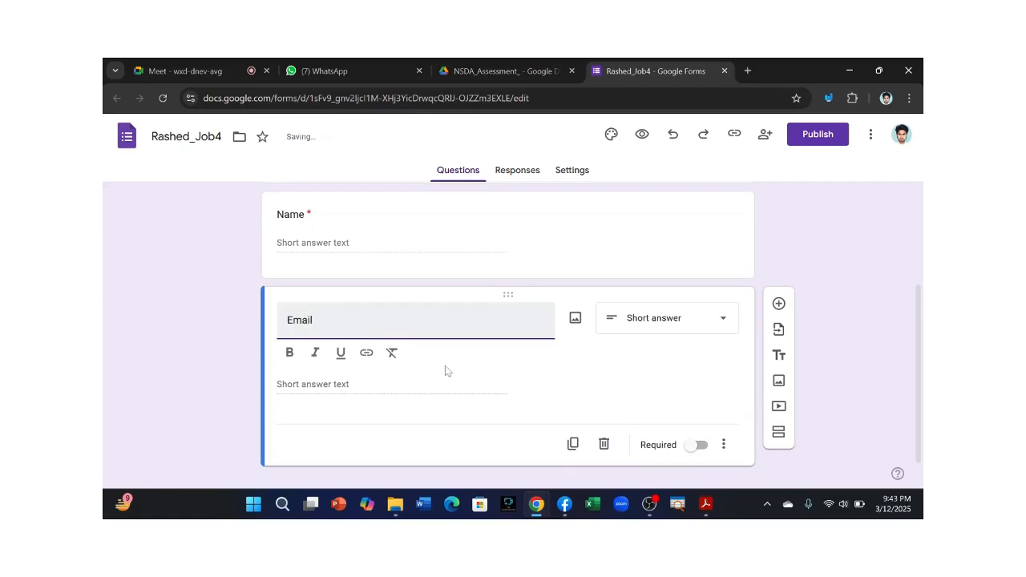
pyautogui.click(447, 371)
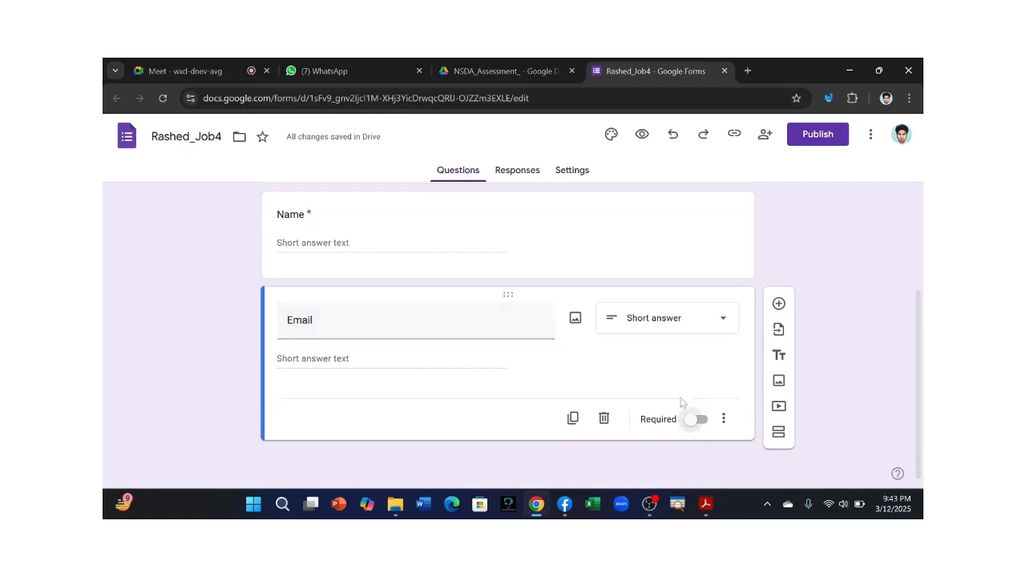
pyautogui.click(697, 425)
# Step: Check the Email field's rule in Assessment-tools-2.pdf and add response validation to the Email question
pyautogui.moveTo(709, 508)
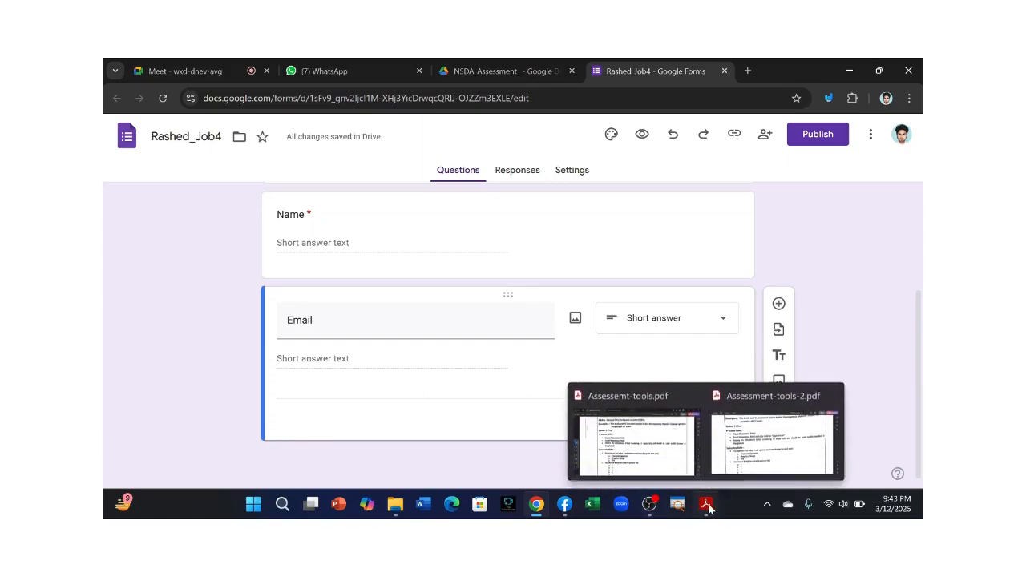
pyautogui.click(751, 443)
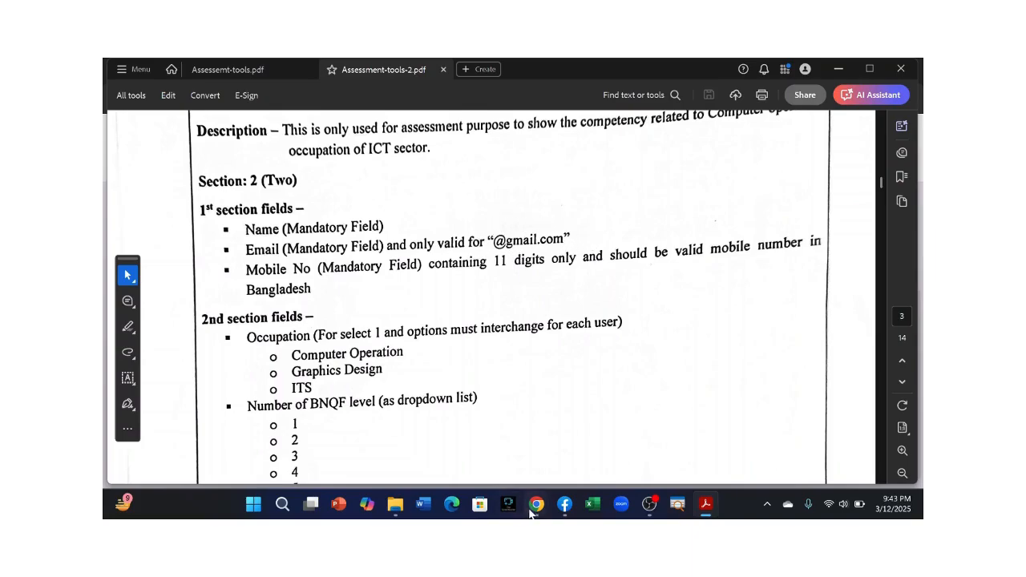
pyautogui.moveTo(536, 510)
pyautogui.click(429, 450)
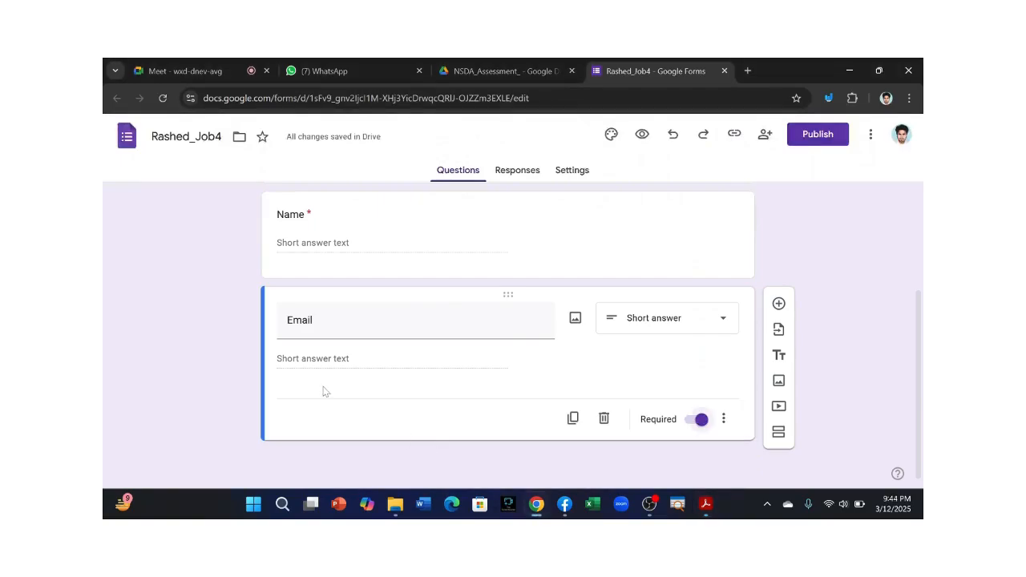
pyautogui.click(723, 421)
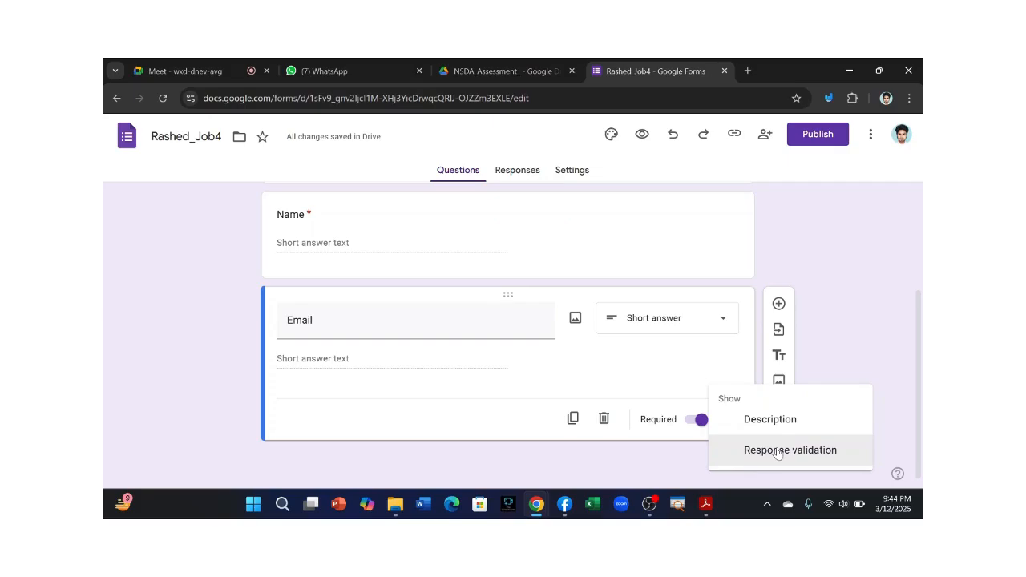
pyautogui.click(777, 450)
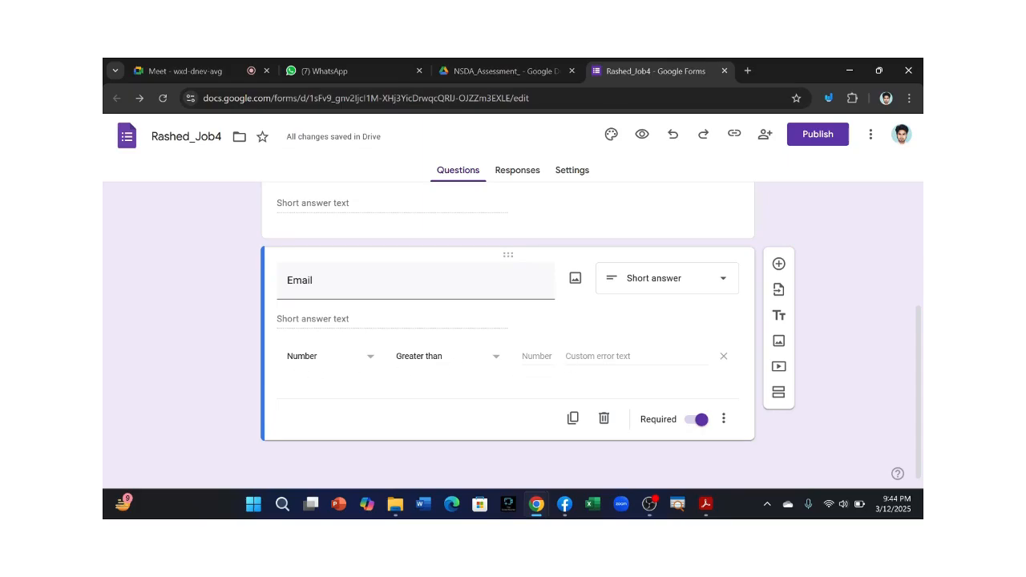
pyautogui.click(295, 356)
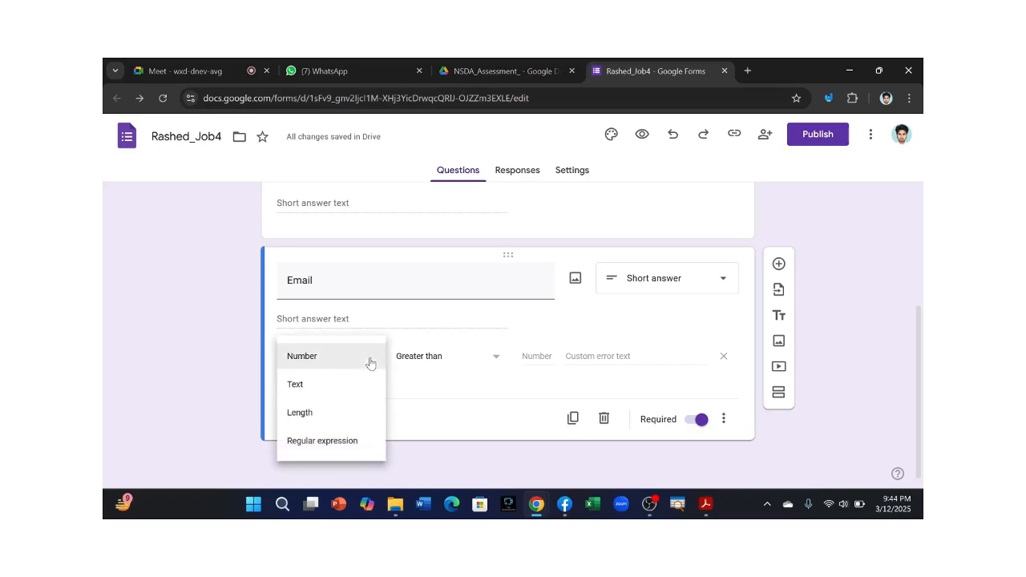
pyautogui.click(388, 330)
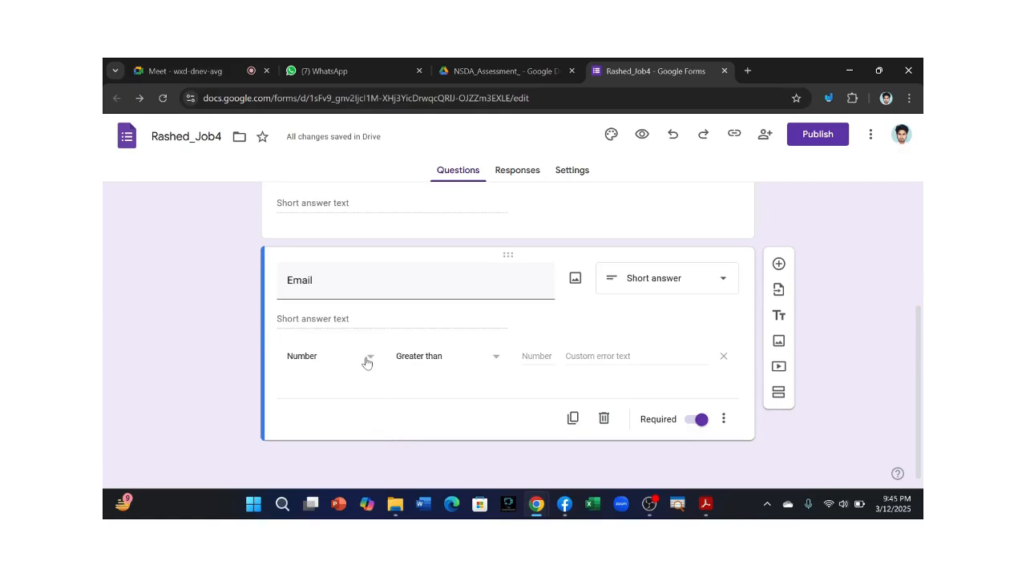
pyautogui.scroll(5, 367, 362)
pyautogui.scroll(1, 367, 363)
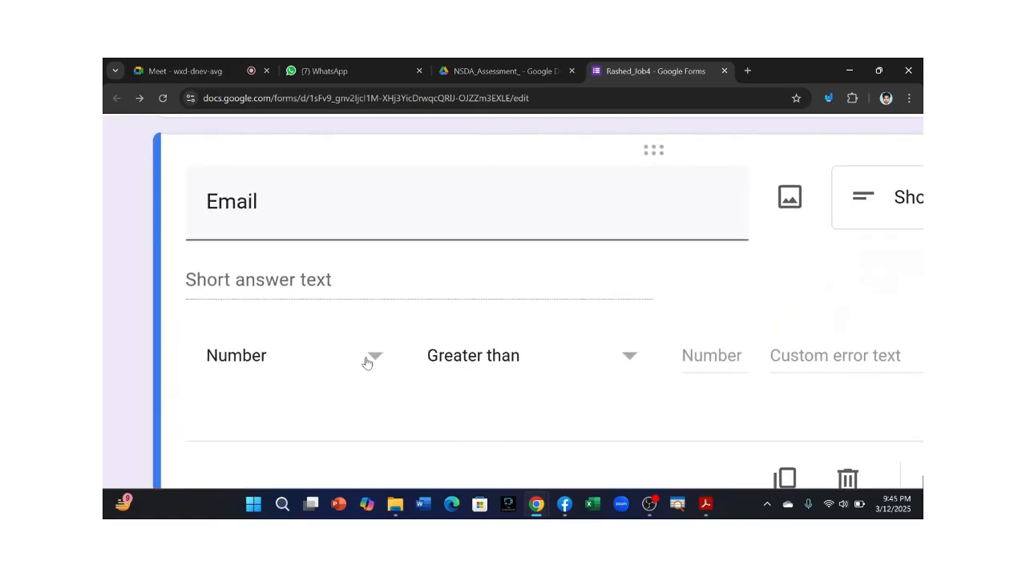
pyautogui.click(375, 360)
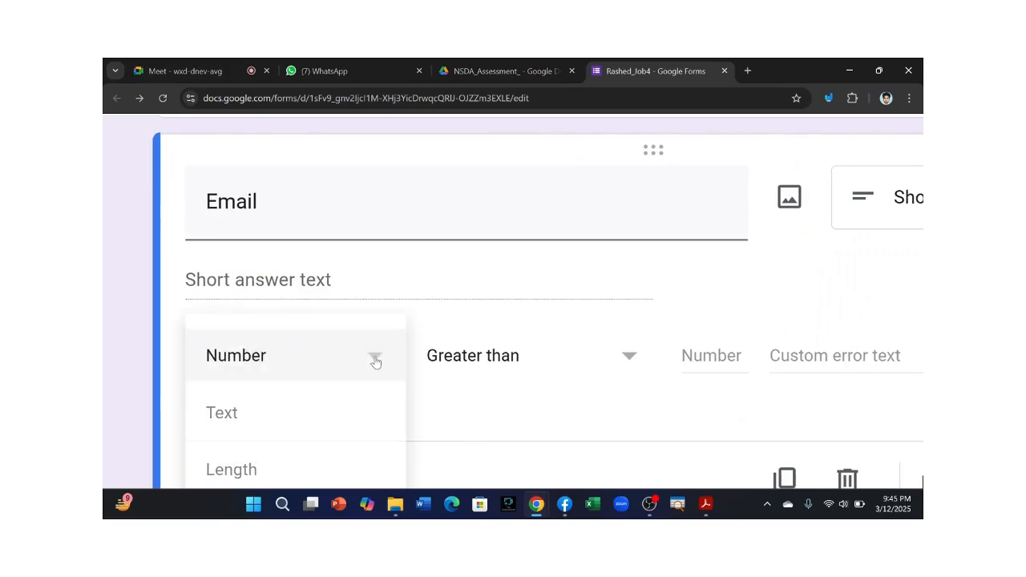
pyautogui.click(274, 422)
pyautogui.scroll(-1, 325, 358)
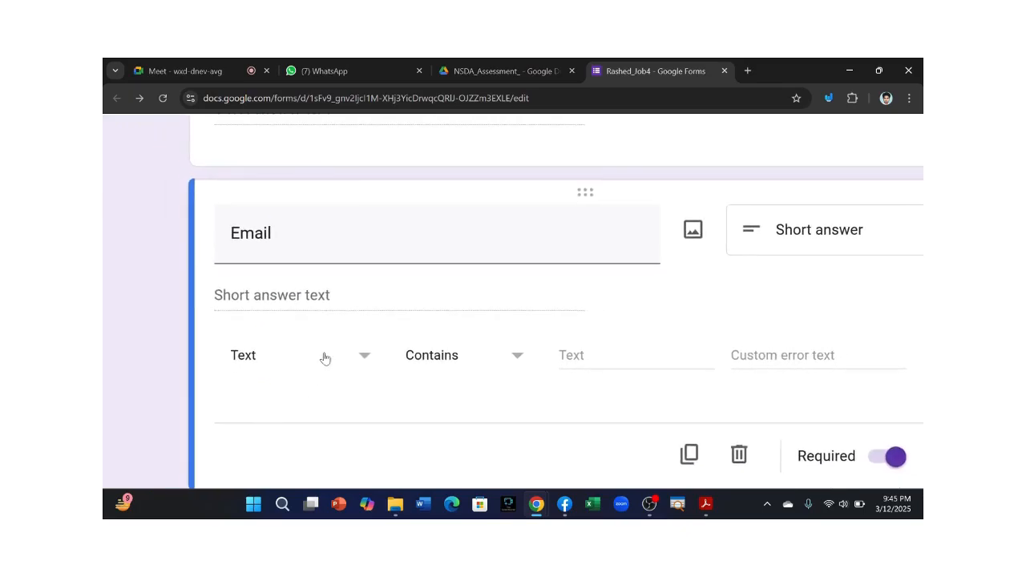
pyautogui.click(512, 362)
pyautogui.click(464, 364)
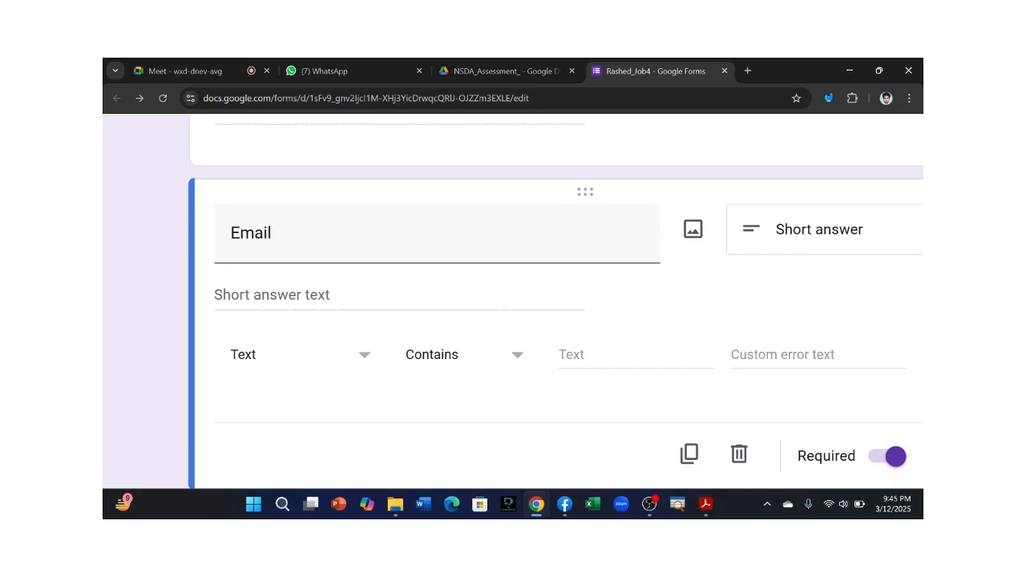
pyautogui.click(636, 355)
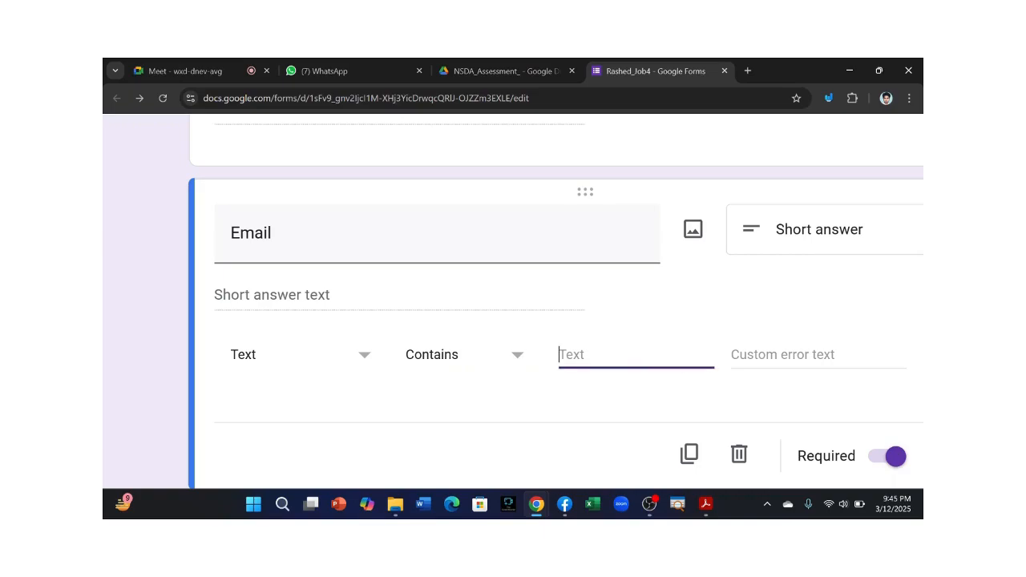
pyautogui.write('@gmail.com')
pyautogui.scroll(-1, 499, 356)
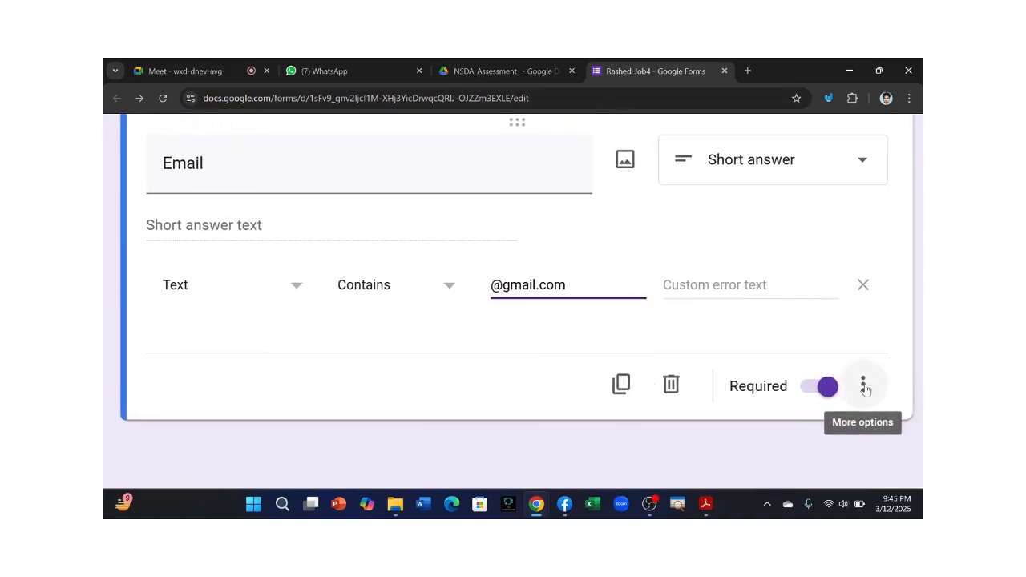
# Step: Review the Email question's validation type, condition and required text
pyautogui.hotkey('ctrl', '2')
pyautogui.moveTo(164, 260)
pyautogui.mouseDown()
pyautogui.moveTo(468, 326)
pyautogui.moveTo(869, 324)
pyautogui.mouseUp()
pyautogui.press('Escape')
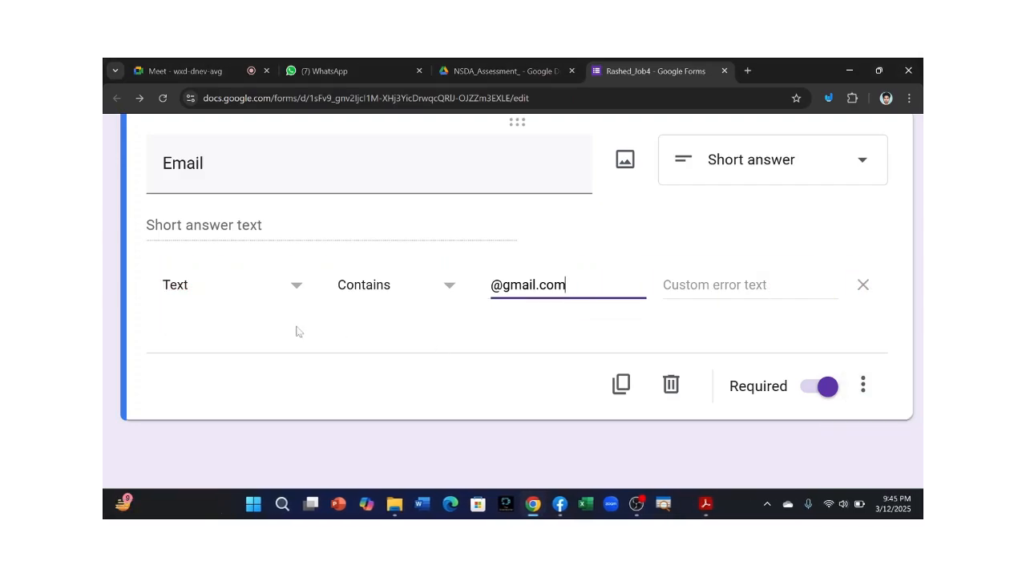
pyautogui.click(294, 286)
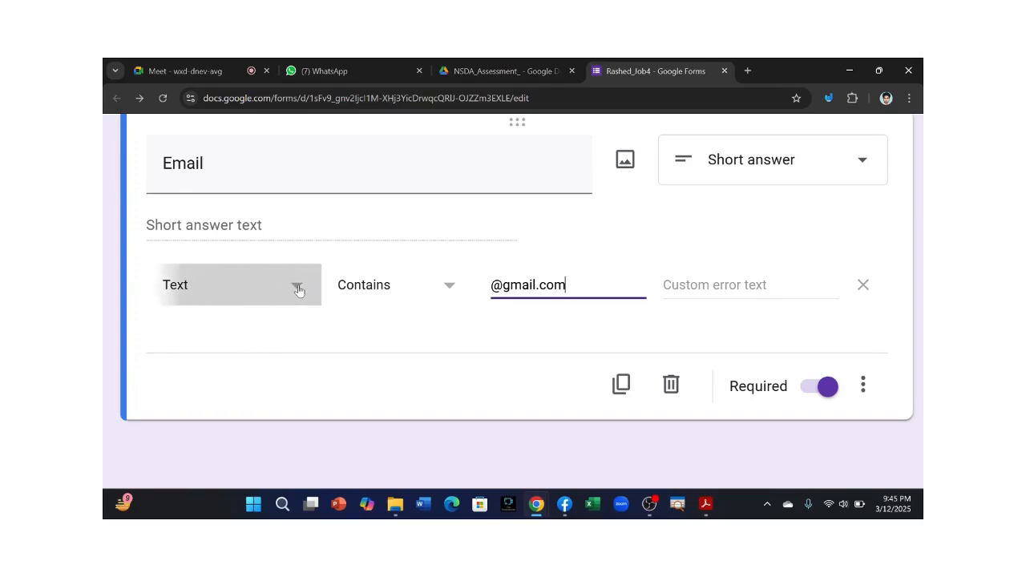
pyautogui.click(233, 292)
pyautogui.click(418, 290)
pyautogui.click(418, 288)
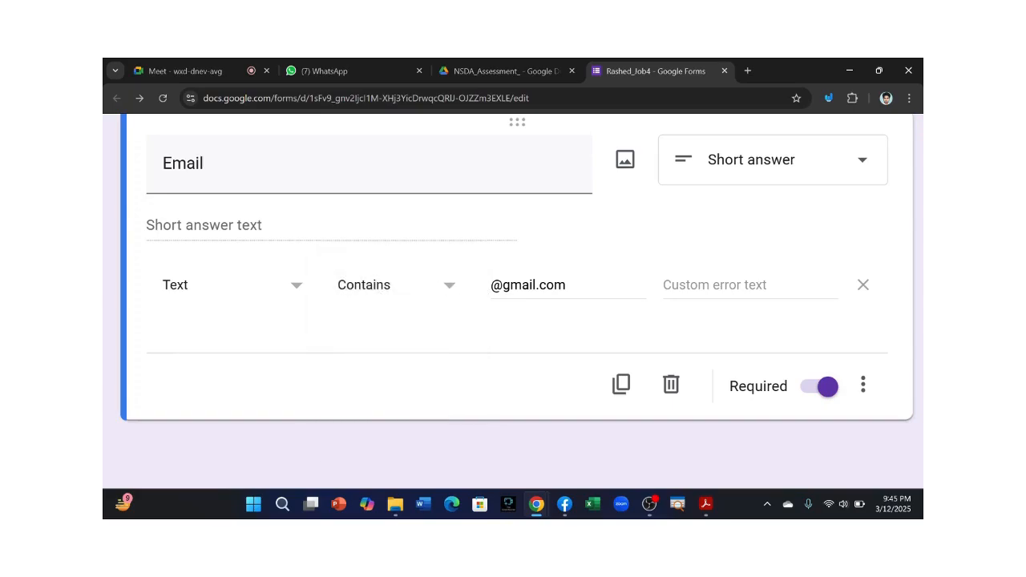
pyautogui.moveTo(568, 286); pyautogui.dragTo(490, 286)
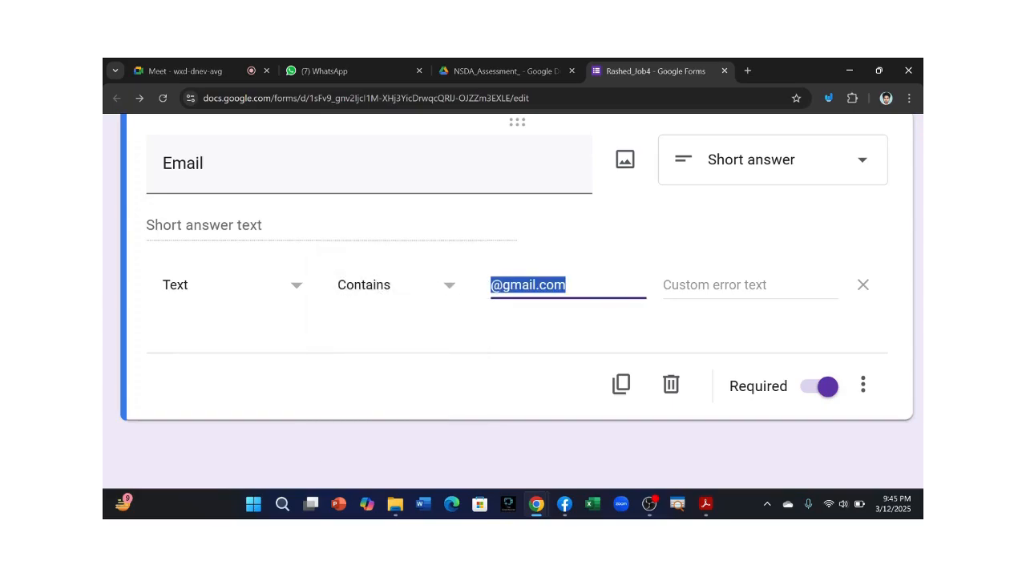
pyautogui.click(569, 286)
pyautogui.click(539, 327)
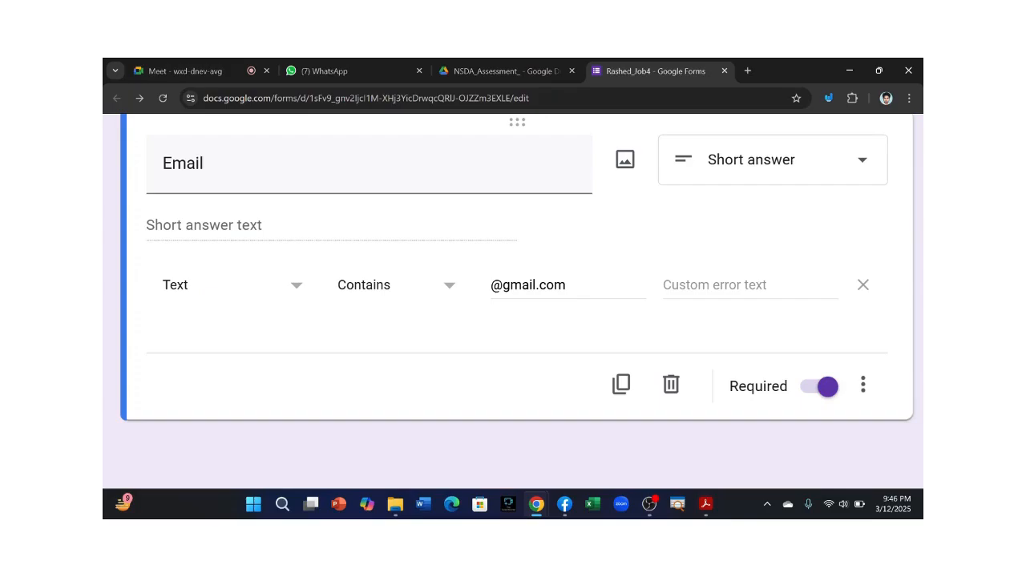
# Step: Set the Email validation's custom error text to "please input valid Gmail"
pyautogui.click(686, 286)
pyautogui.write('please input vali')
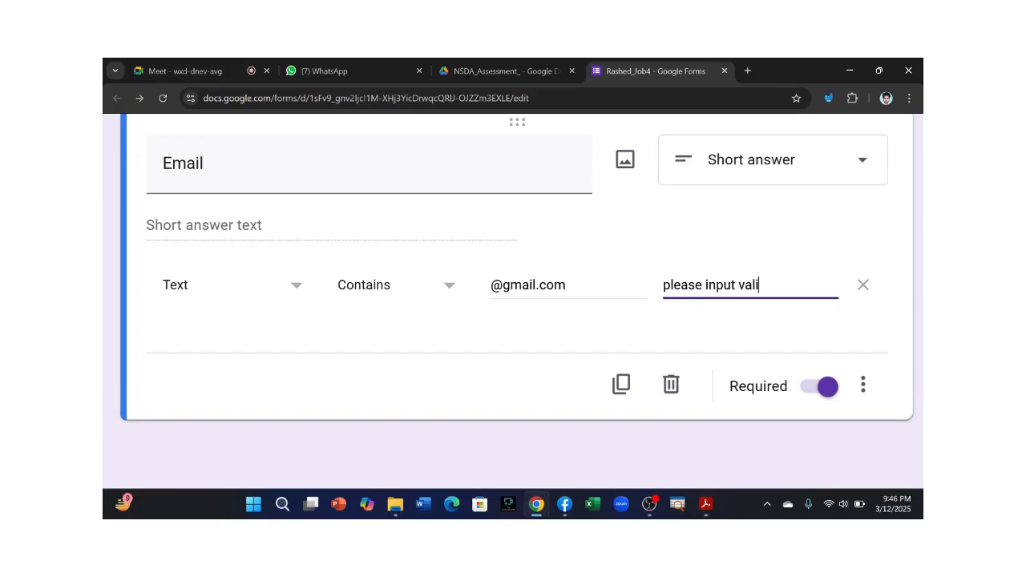
pyautogui.write('d ')
pyautogui.write('gmai')
pyautogui.write('l')
pyautogui.press('Return')
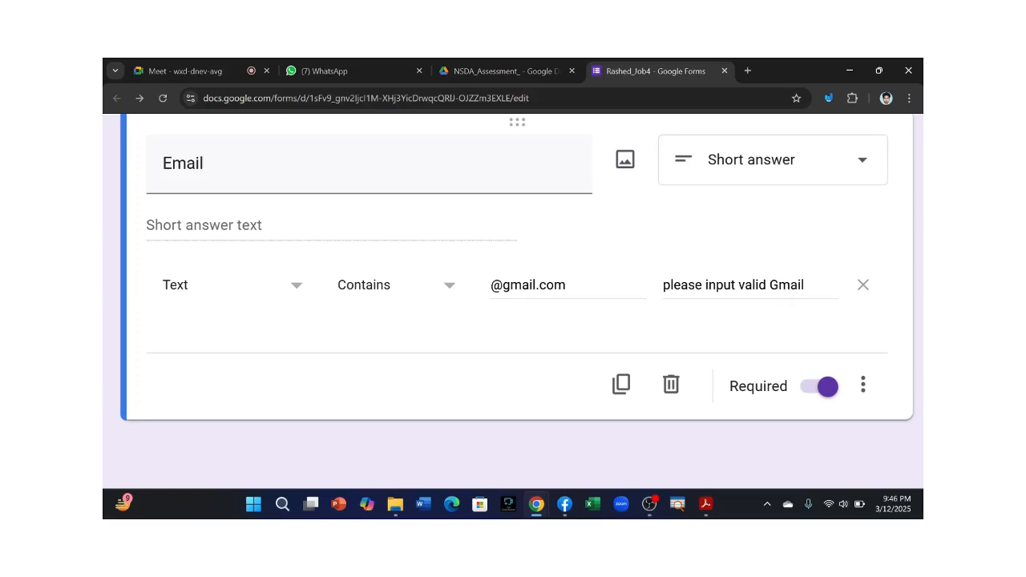
pyautogui.moveTo(804, 285); pyautogui.dragTo(661, 286)
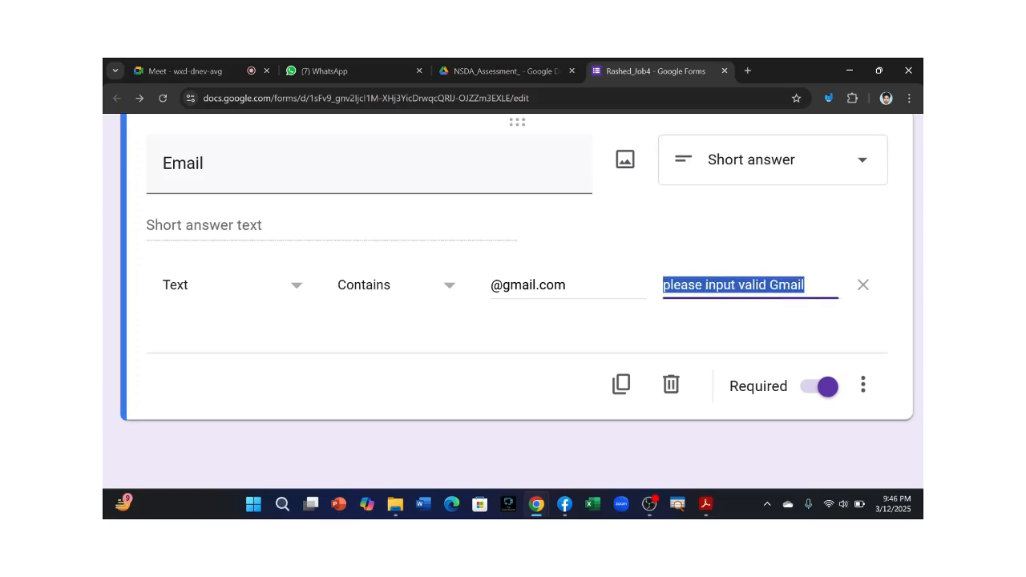
pyautogui.click(805, 285)
pyautogui.moveTo(805, 285); pyautogui.dragTo(662, 285)
pyautogui.hotkey('ctrl', '0')
# Step: Check the Mobile No field's rule in Assessment-tools-2.pdf and return to the Google Form
pyautogui.moveTo(705, 503)
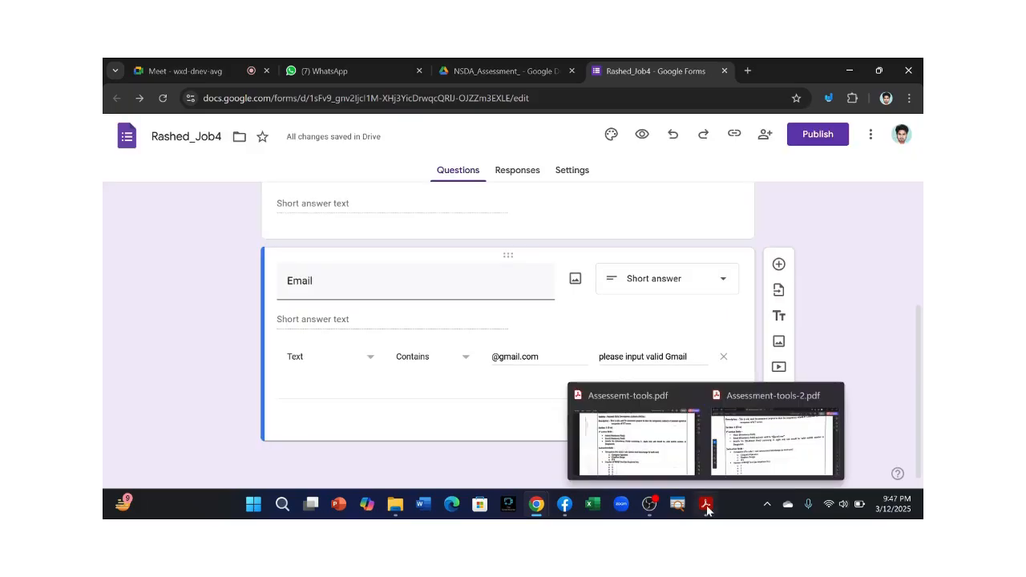
pyautogui.click(758, 442)
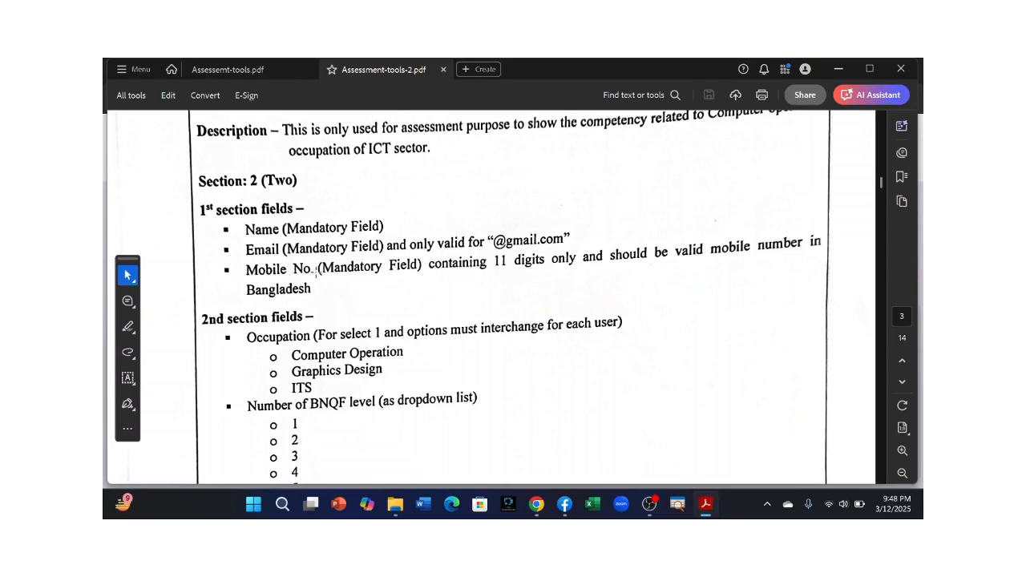
pyautogui.moveTo(326, 272); pyautogui.dragTo(420, 274)
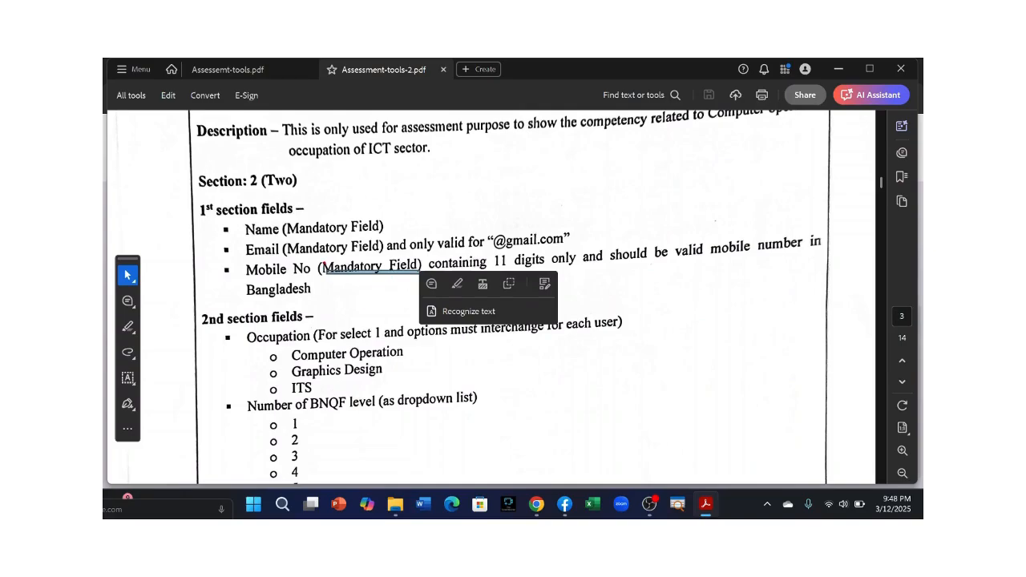
pyautogui.moveTo(323, 261); pyautogui.dragTo(436, 279)
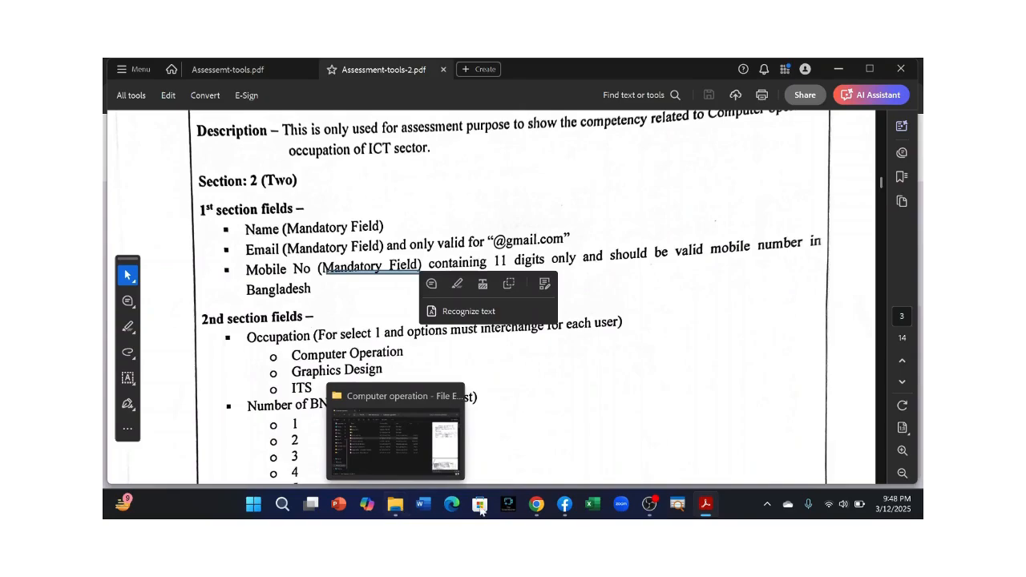
pyautogui.moveTo(536, 505)
pyautogui.click(415, 457)
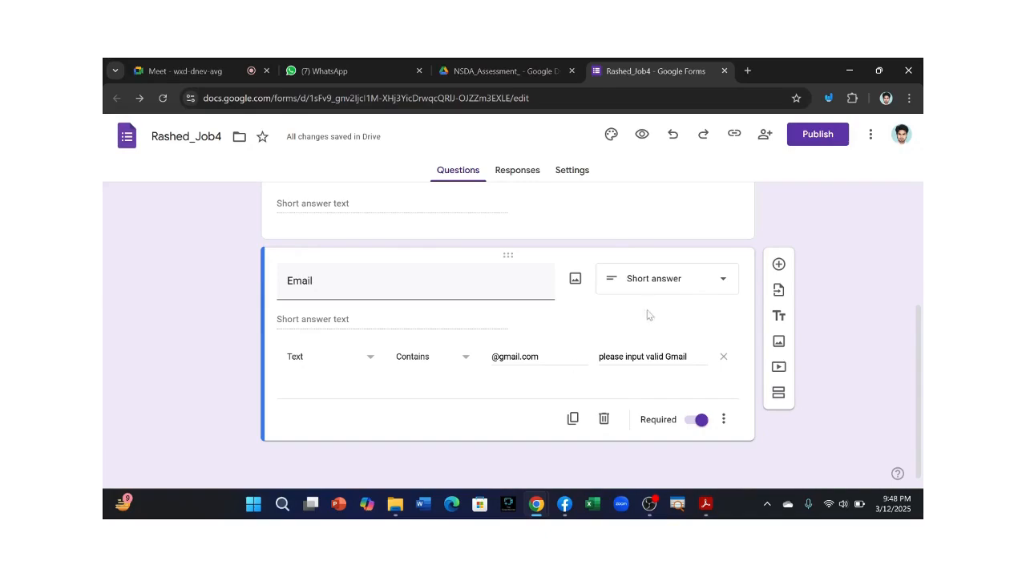
# Step: Add a Short answer question titled "Mobile Number" below the Email question and make it required
pyautogui.scroll(1, 646, 316)
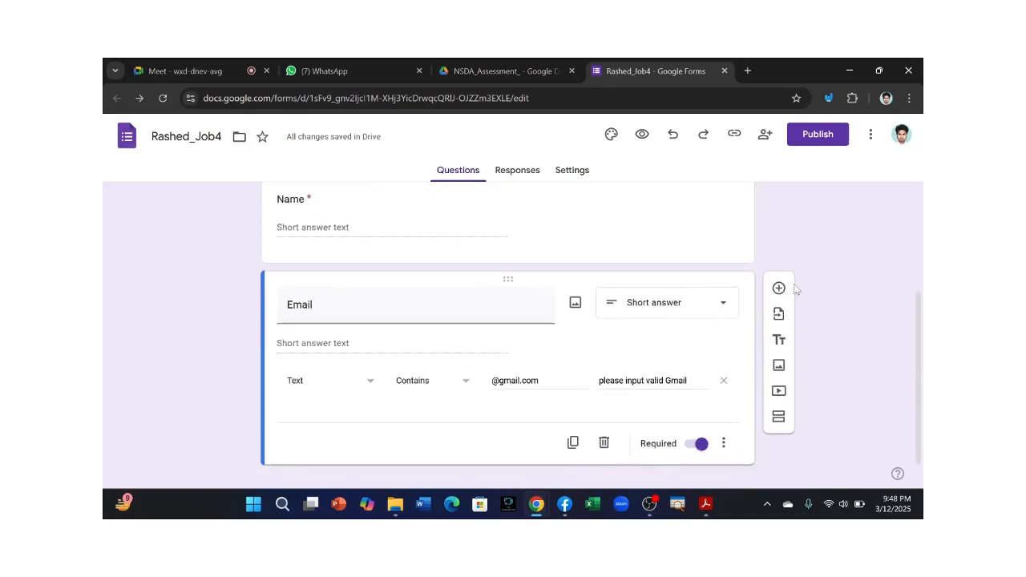
pyautogui.scroll(1, 745, 300)
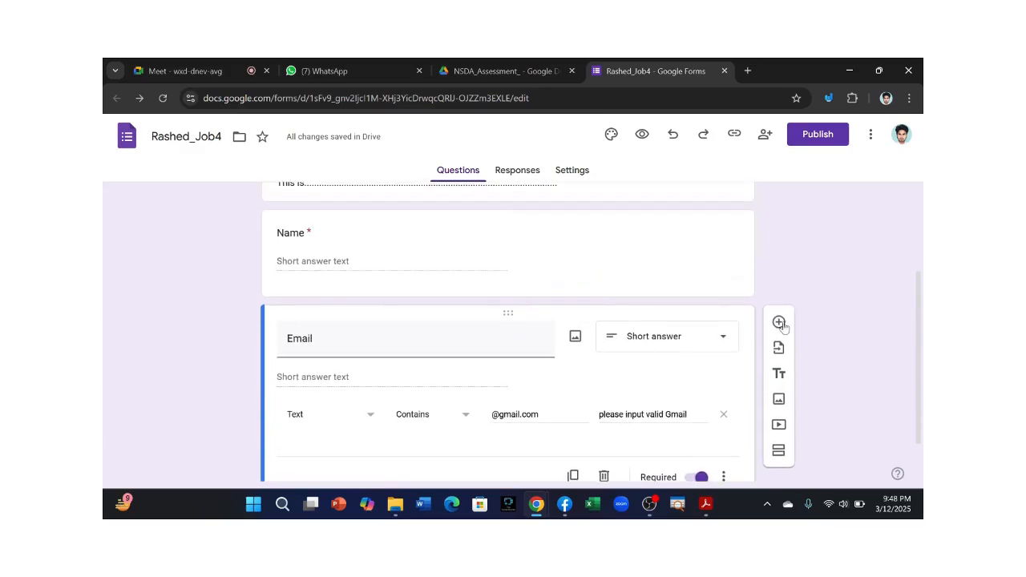
pyautogui.click(779, 323)
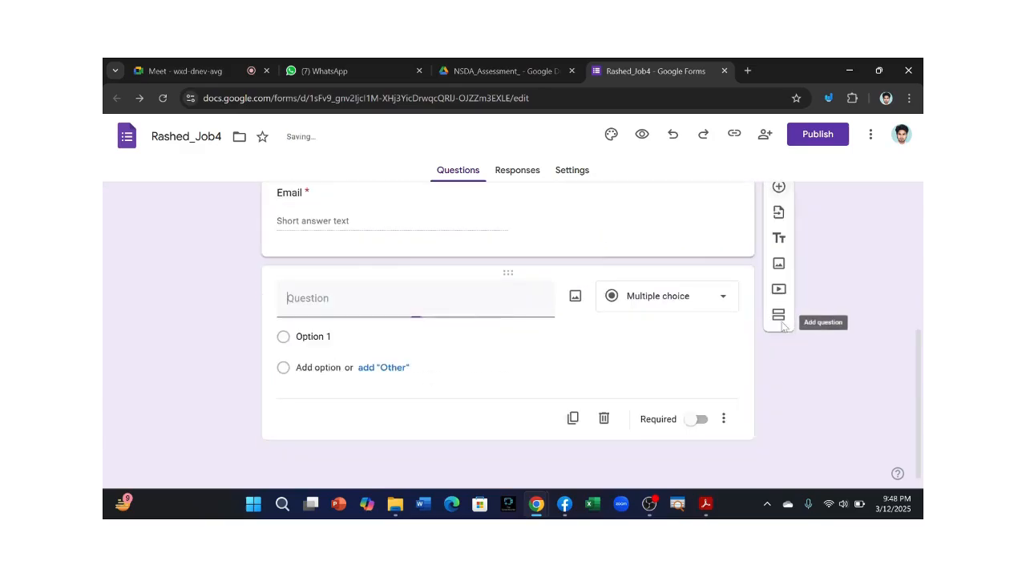
pyautogui.scroll(1, 357, 297)
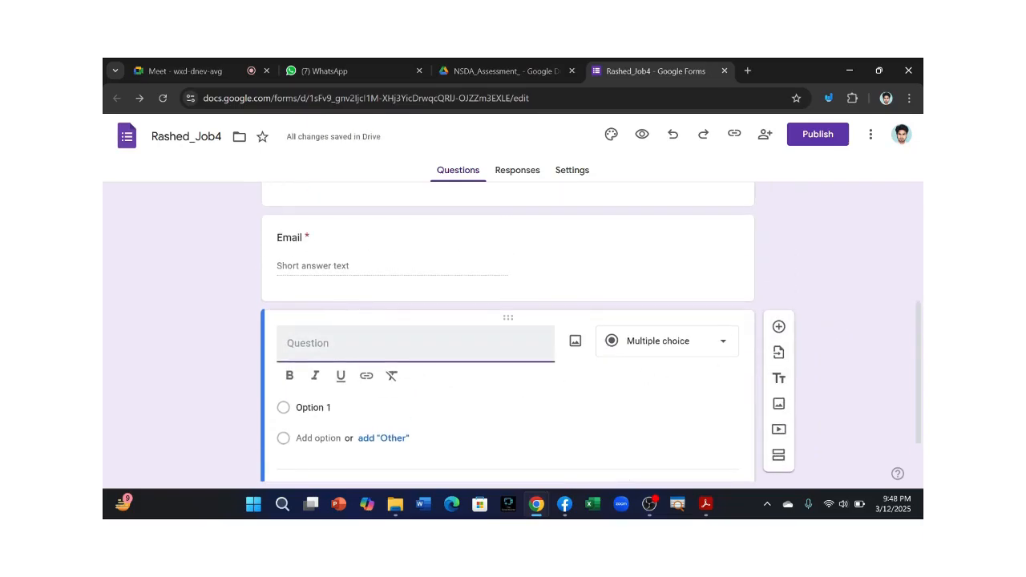
pyautogui.write('obile ')
pyautogui.write('umh')
pyautogui.write('er')
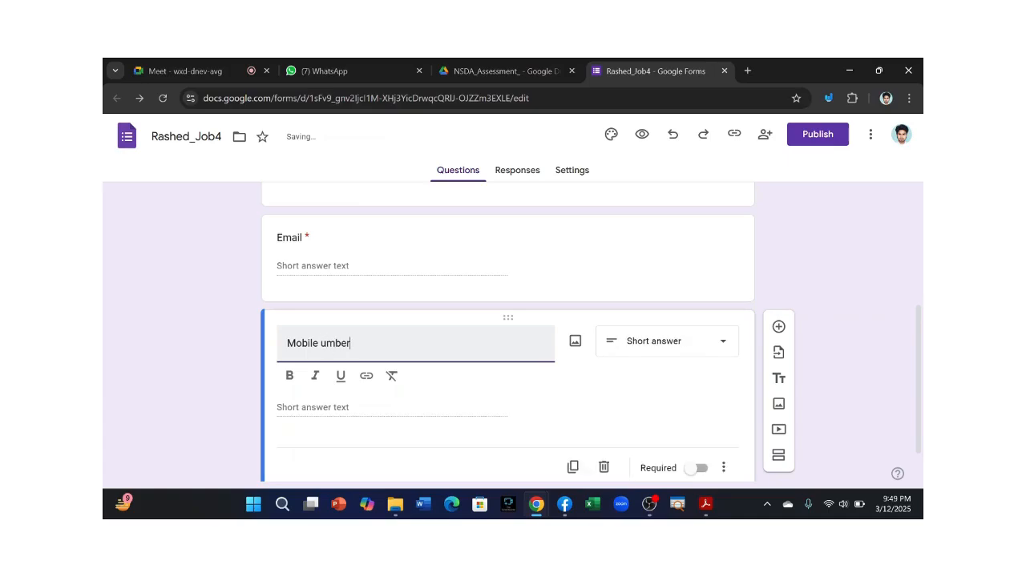
pyautogui.press('BackSpace')
pyautogui.write('Nu')
pyautogui.click(460, 401)
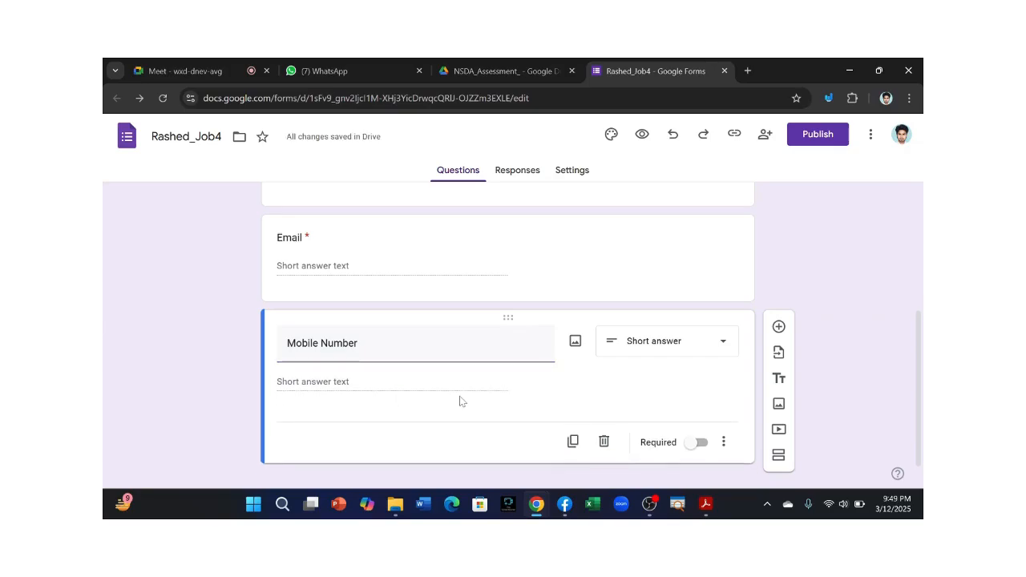
pyautogui.click(697, 443)
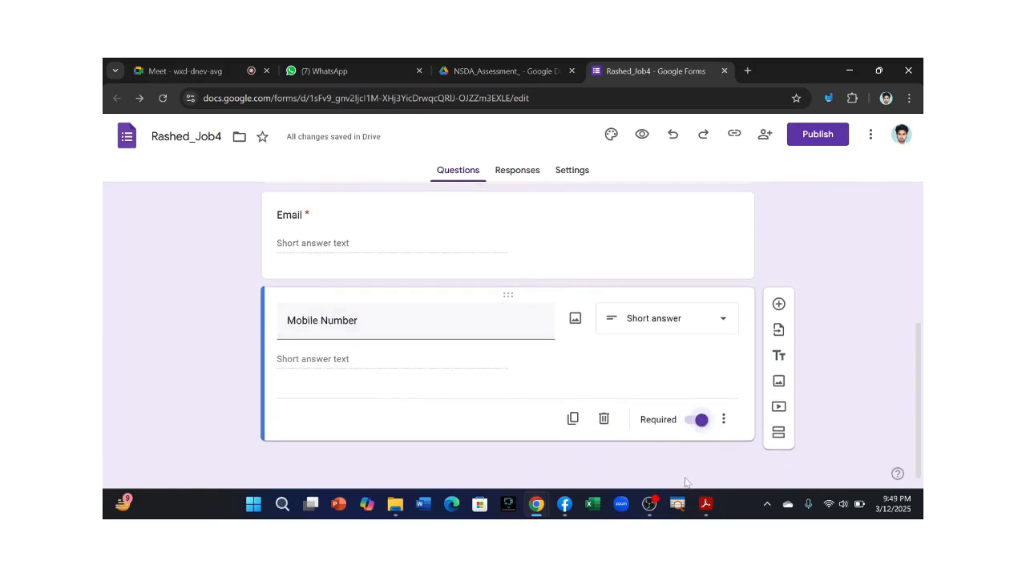
# Step: Turn on response validation for the Mobile Number question and set its type to Regular expression
pyautogui.moveTo(705, 507)
pyautogui.click(722, 419)
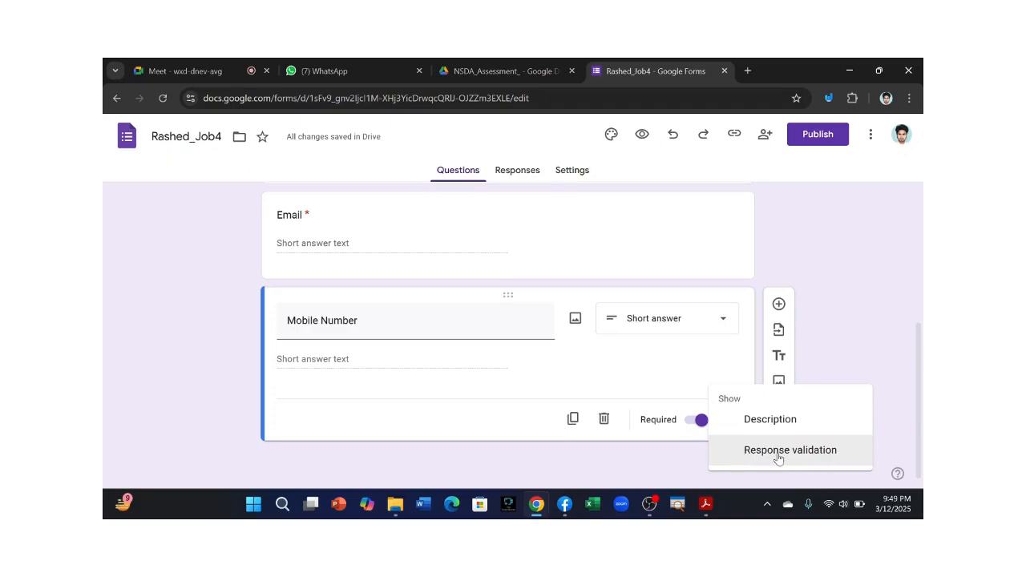
pyautogui.click(676, 372)
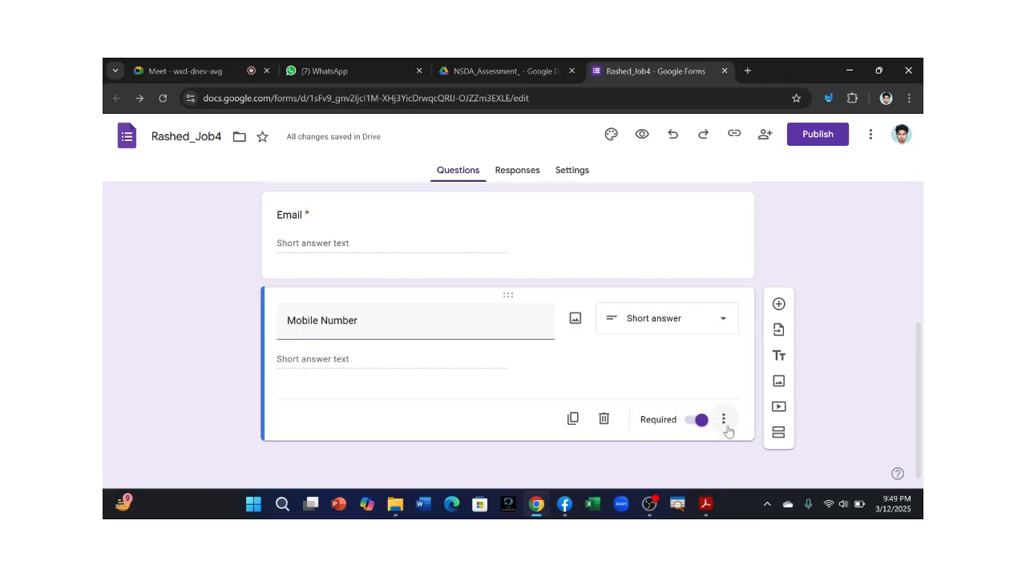
pyautogui.click(723, 421)
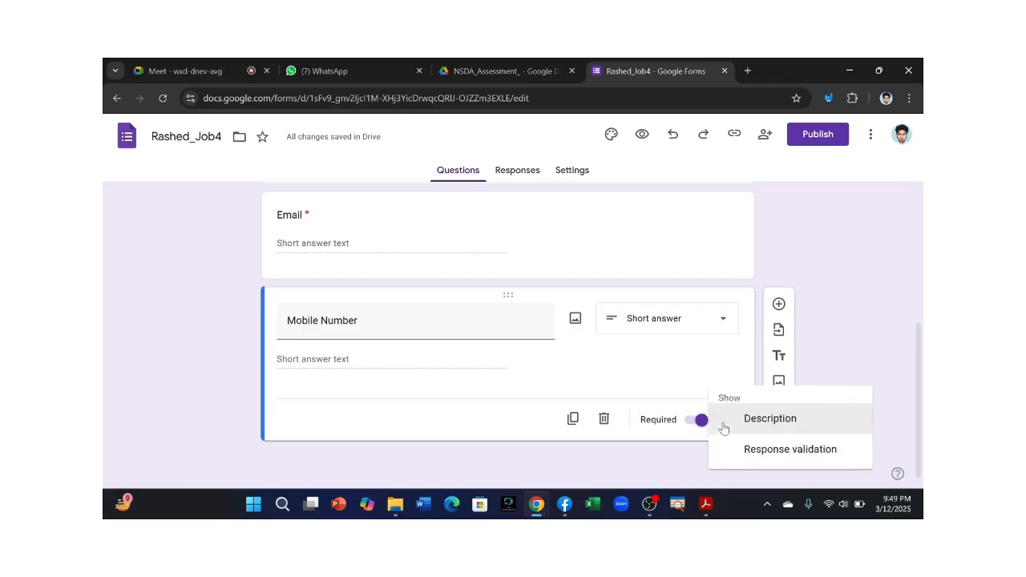
pyautogui.click(758, 451)
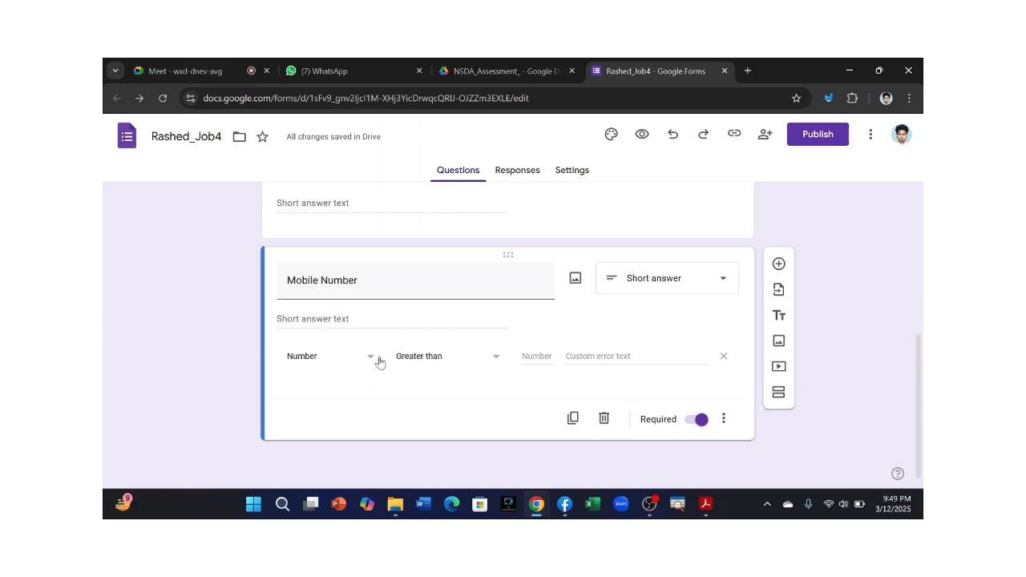
pyautogui.scroll(5, 380, 362)
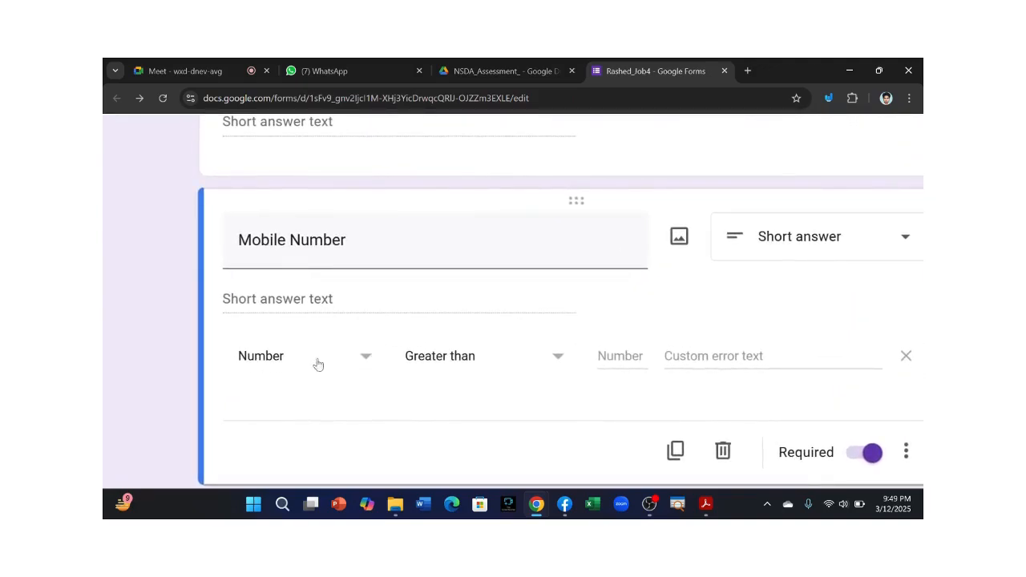
pyautogui.click(368, 364)
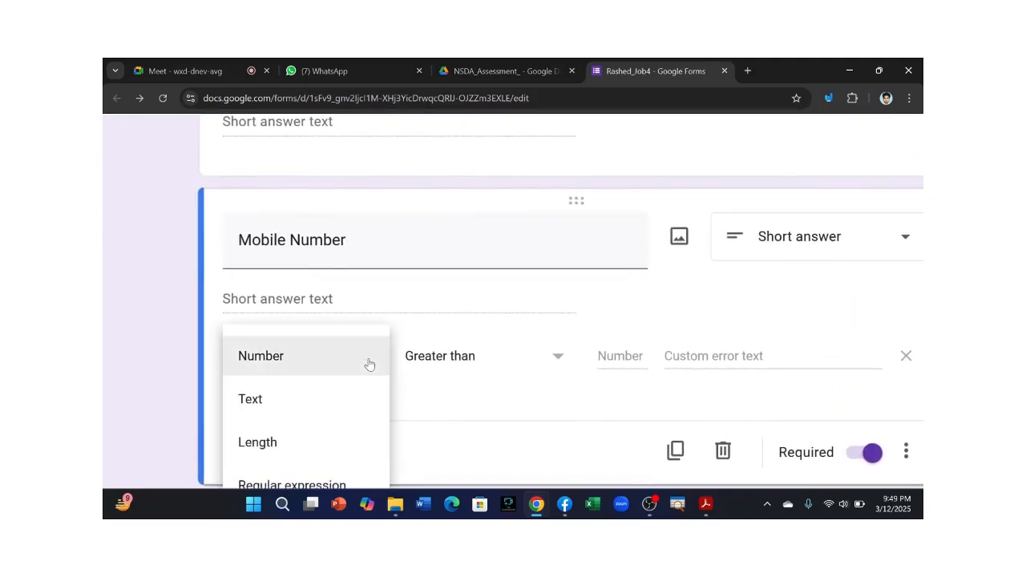
pyautogui.scroll(-1, 339, 409)
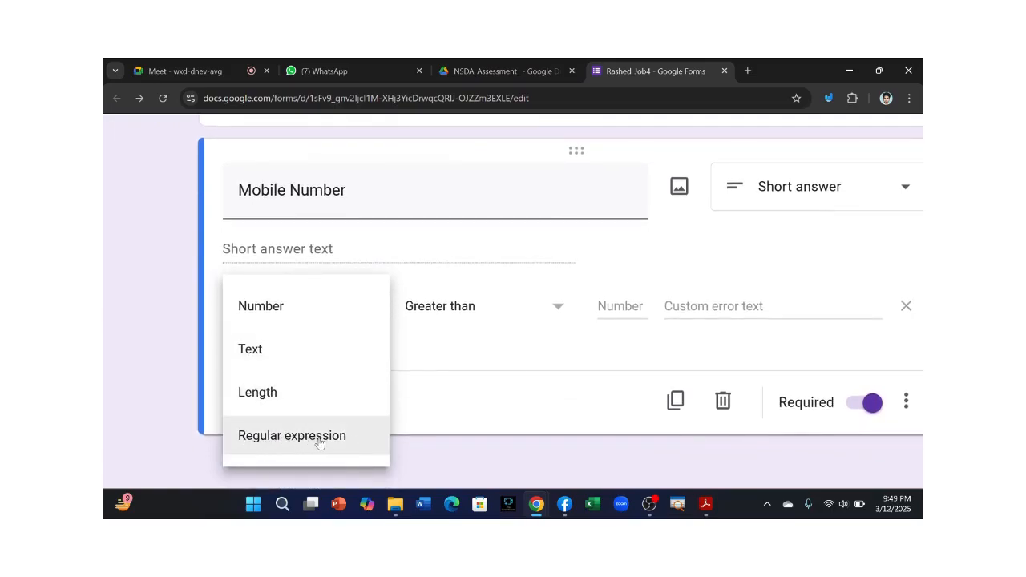
pyautogui.click(303, 437)
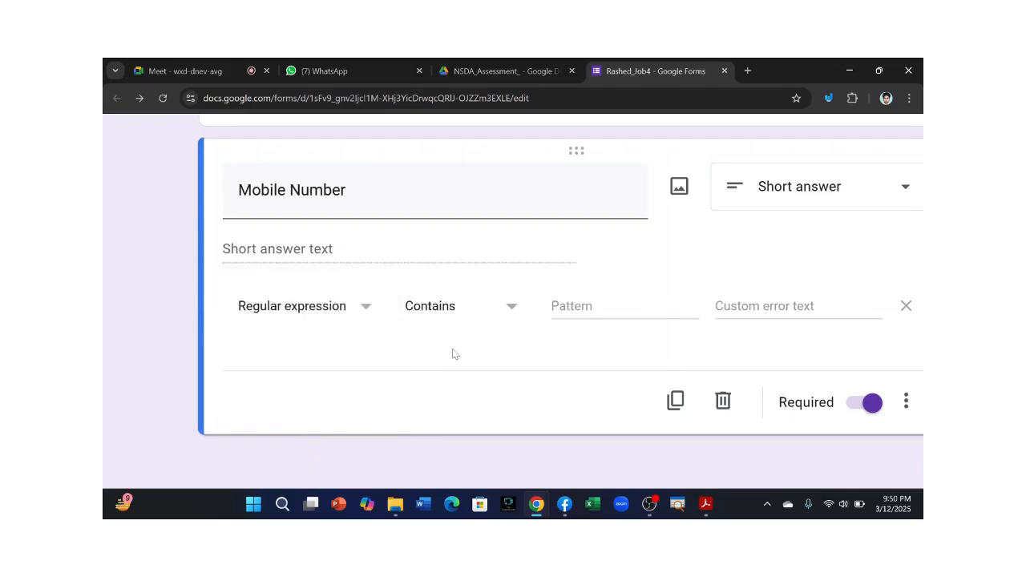
# Step: Keep Regular expression as the Mobile Number validation type and choose Contains as its condition
pyautogui.click(505, 313)
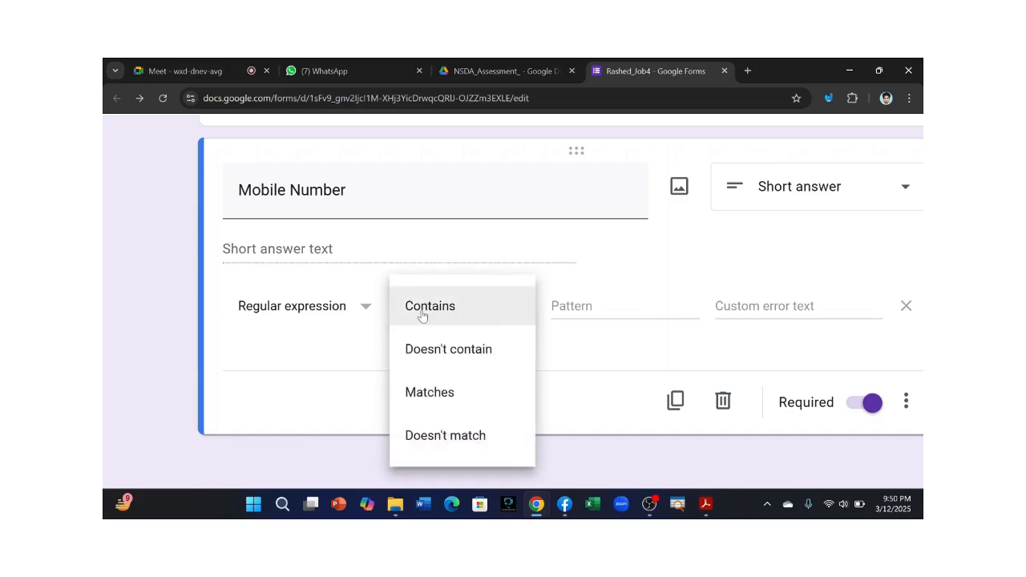
pyautogui.click(456, 312)
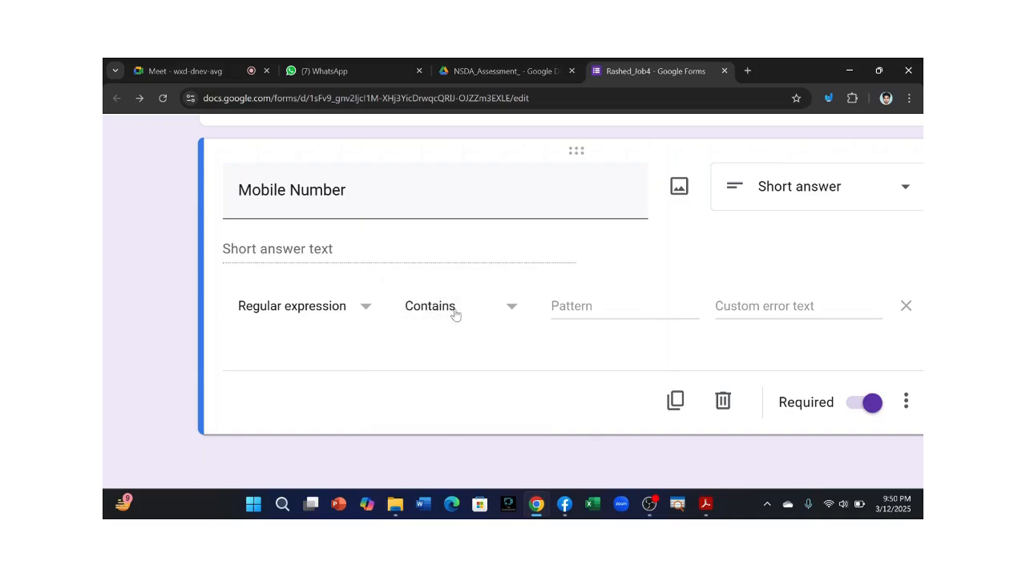
pyautogui.click(357, 313)
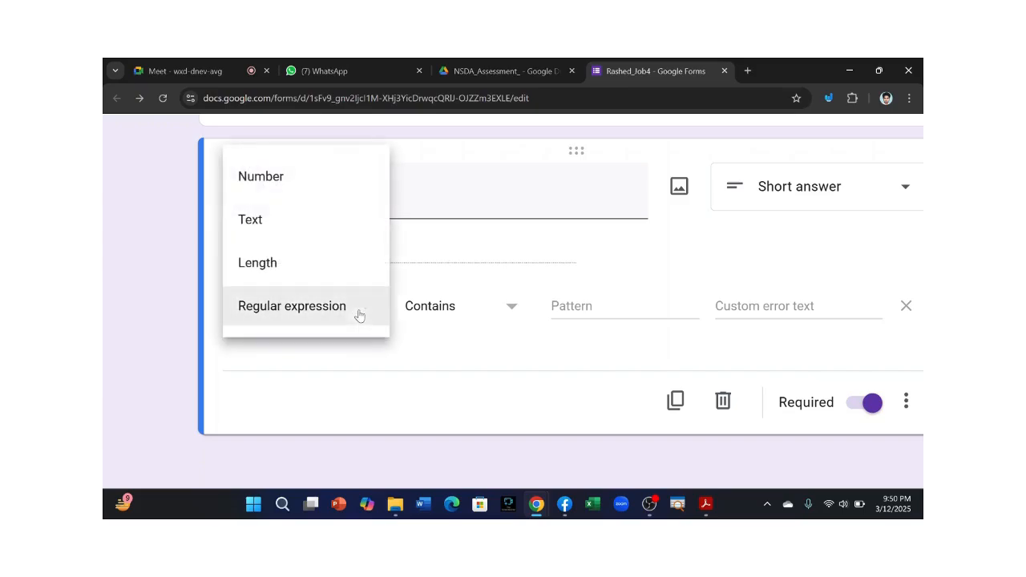
pyautogui.click(290, 314)
pyautogui.click(513, 311)
pyautogui.click(441, 298)
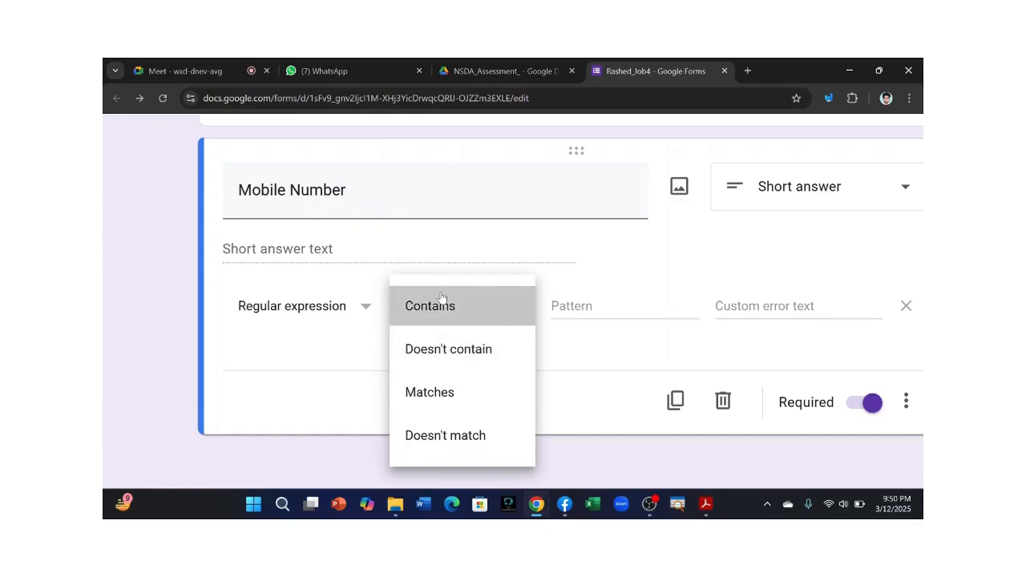
# Step: Begin the Mobile Number validation pattern with "^("
pyautogui.click(625, 307)
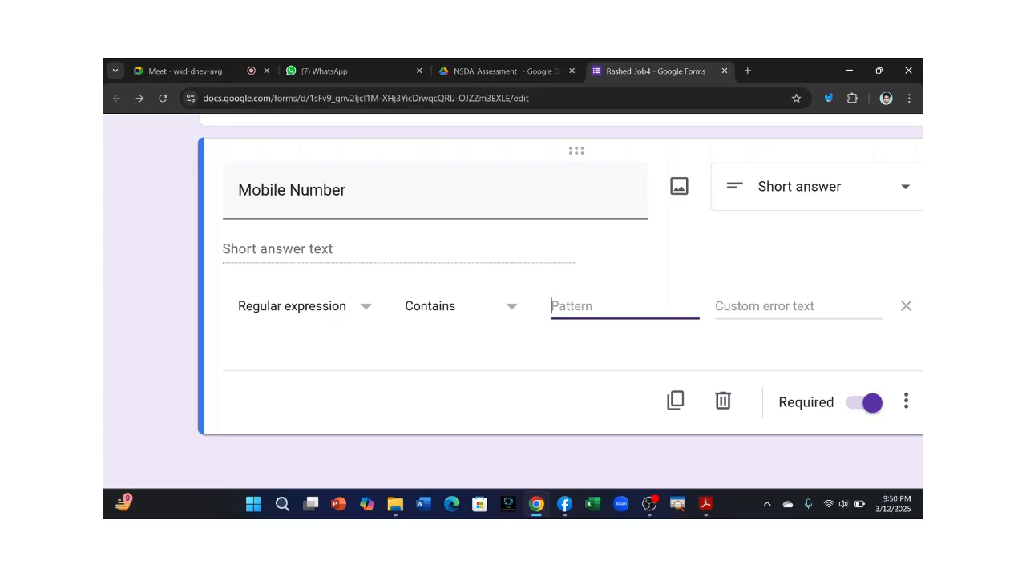
pyautogui.write('^')
pyautogui.moveTo(563, 307); pyautogui.dragTo(547, 309)
pyautogui.click(562, 306)
pyautogui.write('(')
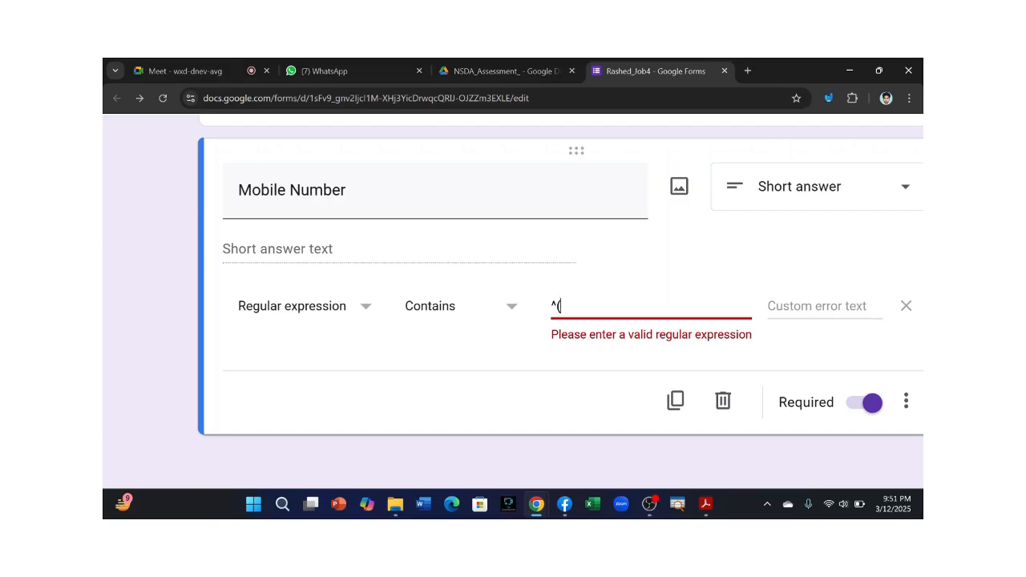
# Step: Extend the Mobile Number pattern with the operator prefix "01[3-9]"
pyautogui.write('01')
pyautogui.write('[')
pyautogui.doubleClick(565, 305)
pyautogui.click(579, 306)
pyautogui.write('3-9')
pyautogui.hotkey('shift', 'Left')
pyautogui.hotkey('shift', 'Left')
pyautogui.hotkey('shift', 'Left')
pyautogui.press('Right')
pyautogui.hotkey('shift', 'Left')
pyautogui.hotkey('shift', 'Left')
pyautogui.hotkey('shift', 'Left')
pyautogui.hotkey('shift', 'Left')
pyautogui.hotkey('shift', 'Left')
pyautogui.hotkey('shift', 'Left')
pyautogui.press('Right')
pyautogui.hotkey('shift', 'Right')
pyautogui.hotkey('shift', 'Right')
pyautogui.hotkey('shift', 'Right')
pyautogui.press('Right')
pyautogui.write(']')
# Step: Append "\d{8})" to the Mobile Number pattern to require eight more digits and close the group
pyautogui.write('/')
pyautogui.write('\\')
pyautogui.press('BackSpace')
pyautogui.write('\\')
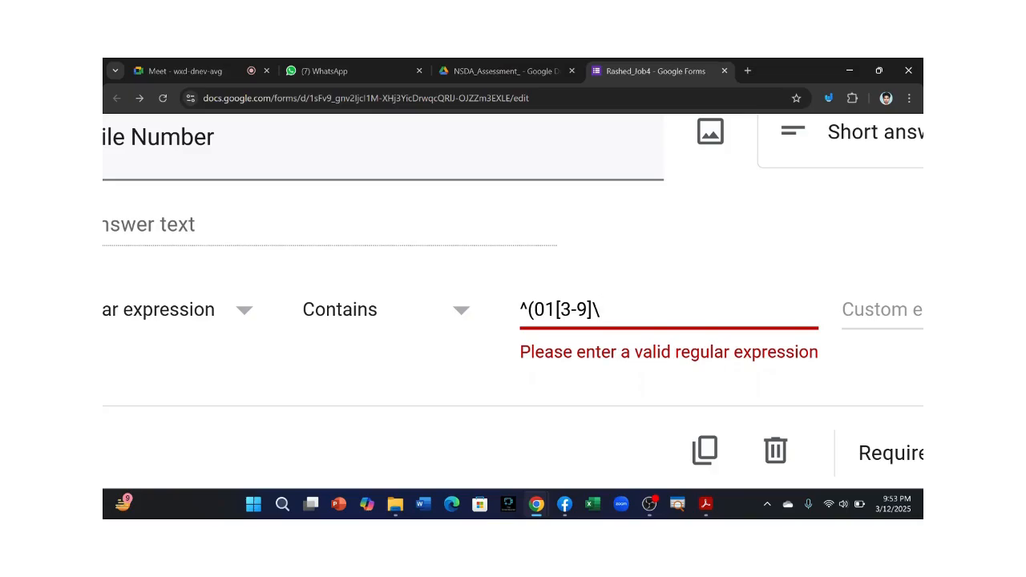
pyautogui.write('d')
pyautogui.write('{8}')
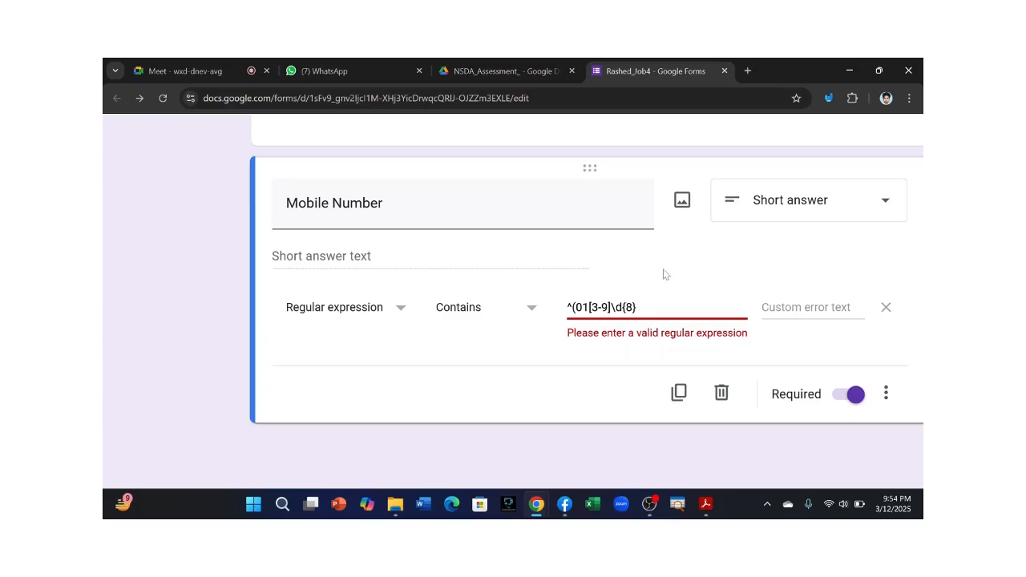
pyautogui.write(')')
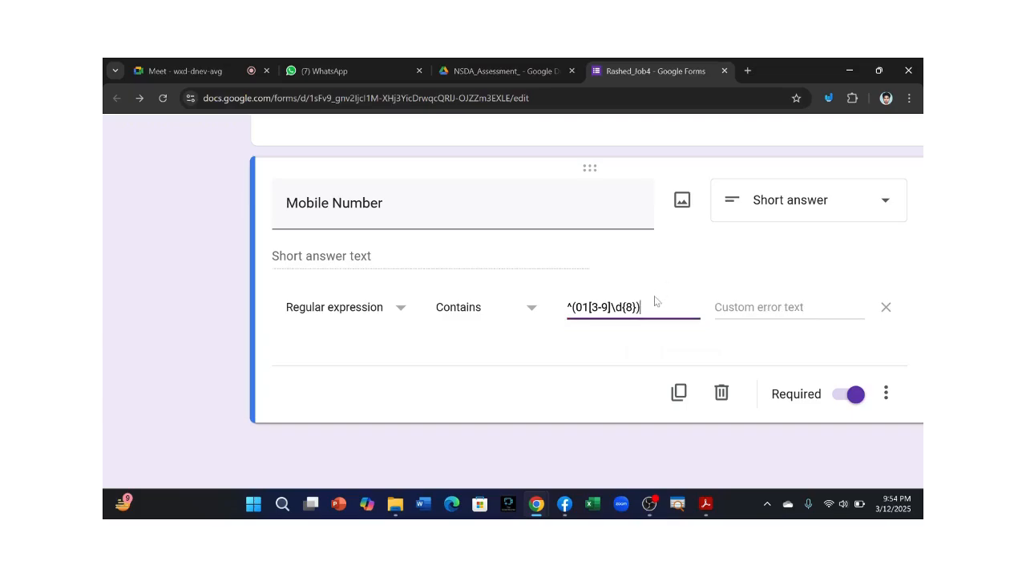
# Step: End the Mobile Number pattern with "$" so it reads "^(01[3-9]\d{8})$"
pyautogui.scroll(2, 655, 302)
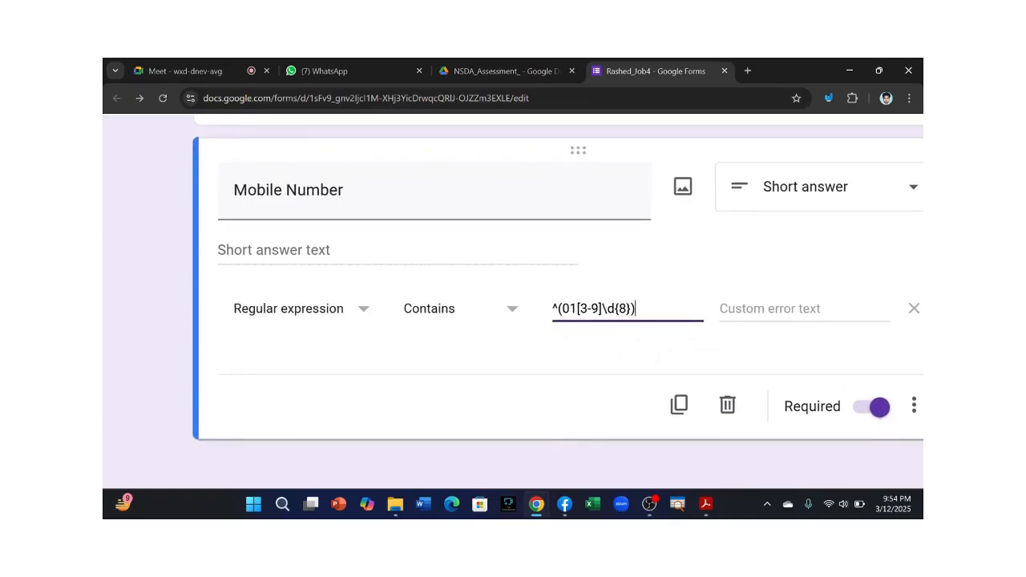
pyautogui.moveTo(637, 308); pyautogui.dragTo(553, 309)
pyautogui.click(601, 351)
pyautogui.click(600, 313)
pyautogui.write('$')
pyautogui.hotkey('ctrl', '-')
pyautogui.hotkey('ctrl', '-')
pyautogui.hotkey('ctrl', '-')
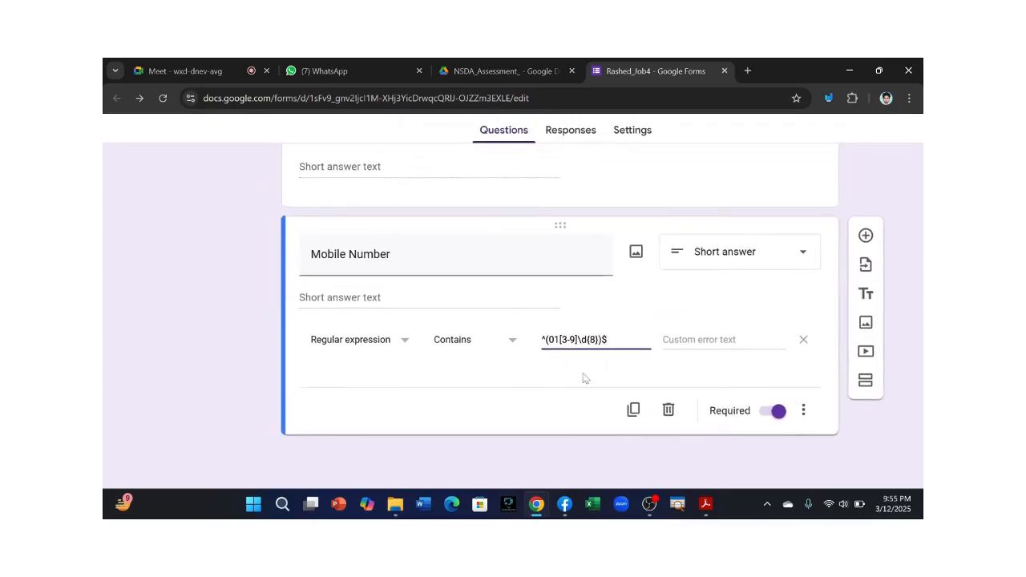
pyautogui.hotkey('ctrl', '+')
pyautogui.hotkey('ctrl', '+')
pyautogui.hotkey('ctrl', '+')
pyautogui.hotkey('ctrl', '+')
pyautogui.keyDown('ctrl'); pyautogui.scroll(-5, 584, 378); pyautogui.keyUp('ctrl')
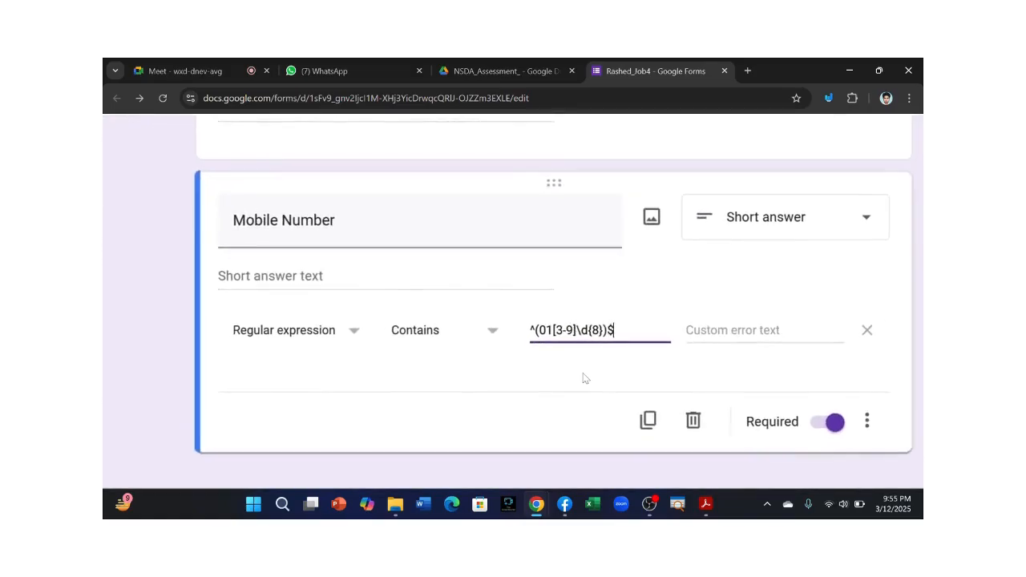
pyautogui.keyDown('ctrl'); pyautogui.scroll(3, 584, 378); pyautogui.keyUp('ctrl')
pyautogui.keyDown('ctrl'); pyautogui.scroll(-4, 584, 378); pyautogui.keyUp('ctrl')
pyautogui.keyDown('ctrl'); pyautogui.scroll(3, 584, 379); pyautogui.keyUp('ctrl')
pyautogui.keyDown('ctrl'); pyautogui.scroll(-3, 584, 378); pyautogui.keyUp('ctrl')
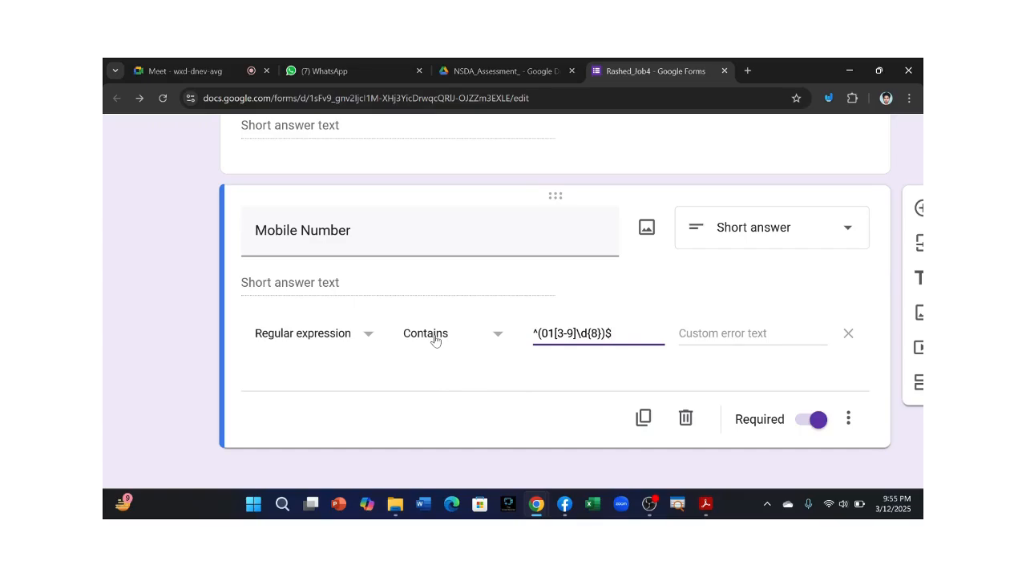
# Step: Set the Mobile Number validation's custom error text to "please input Bangladeshi valid number", correcting the capital in "Bangladeshi"
pyautogui.hotkey('ctrl', 'a')
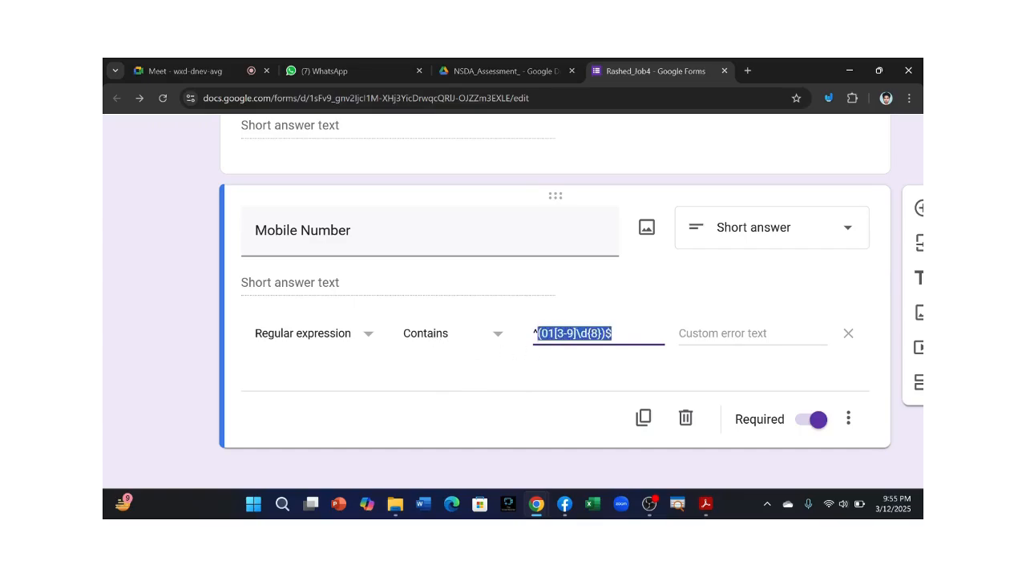
pyautogui.press('Tab')
pyautogui.write('please o')
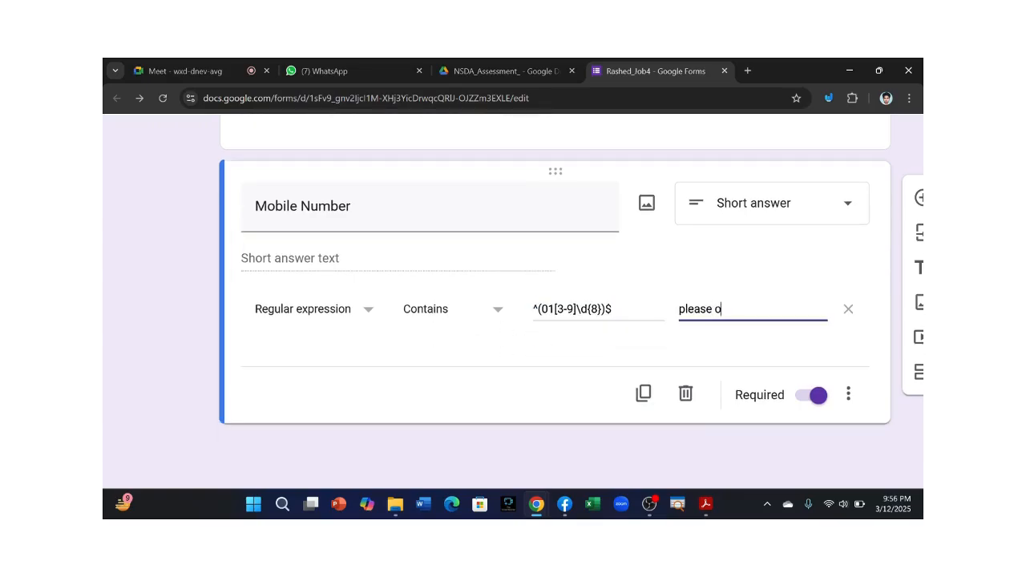
pyautogui.press('BackSpace')
pyautogui.write('input bangladeshi')
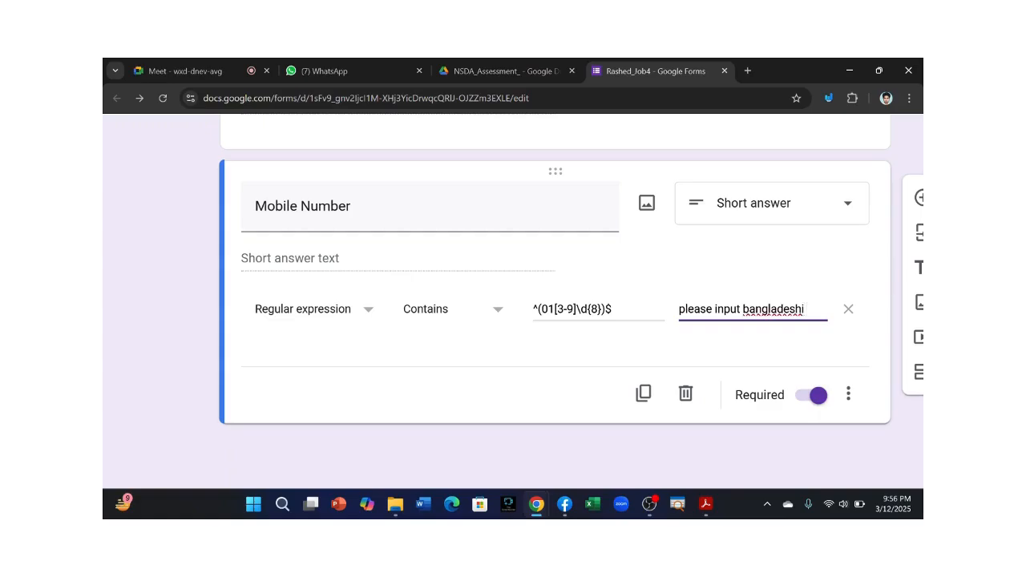
pyautogui.write(' valid number')
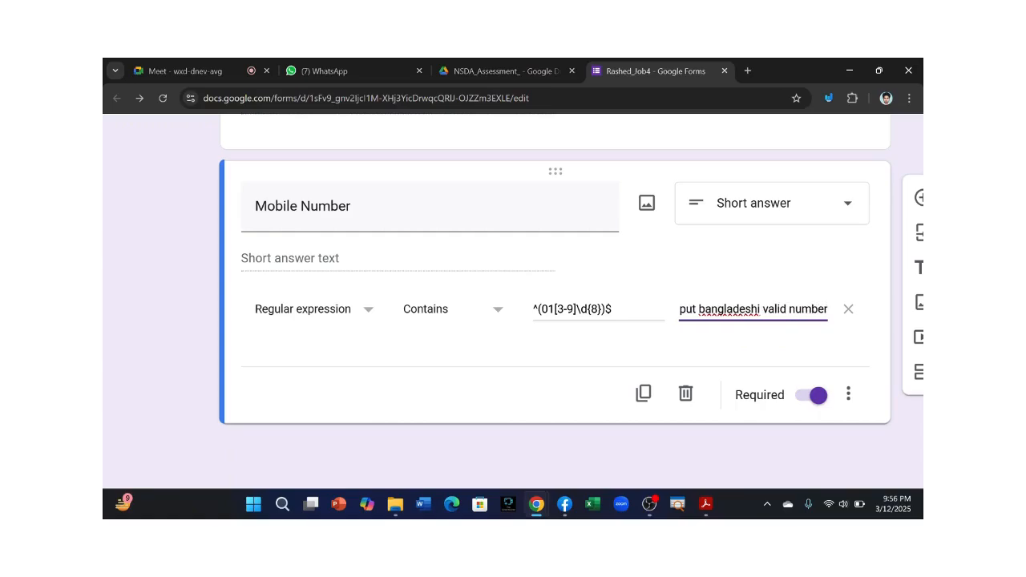
pyautogui.rightClick(698, 310)
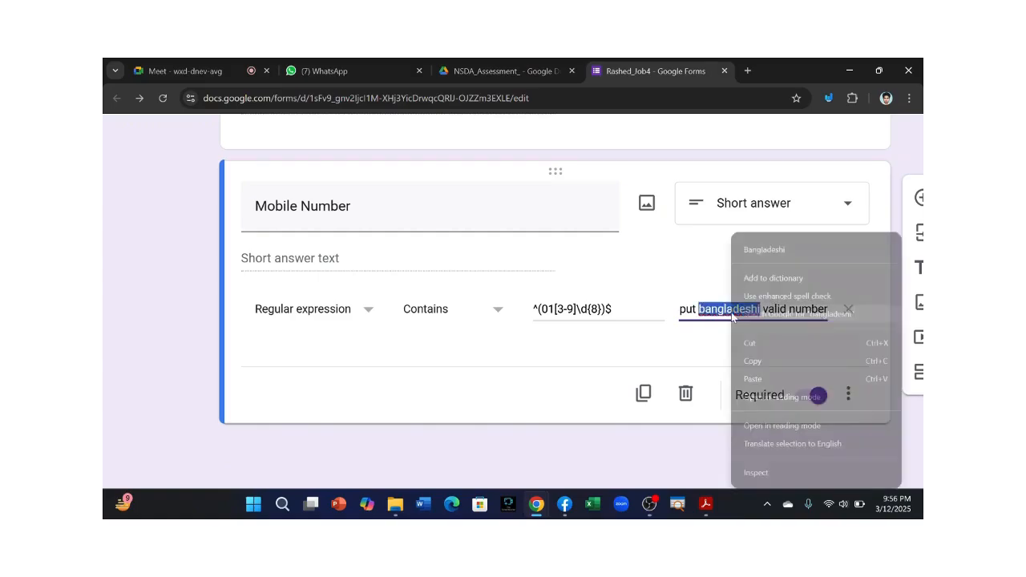
pyautogui.click(745, 248)
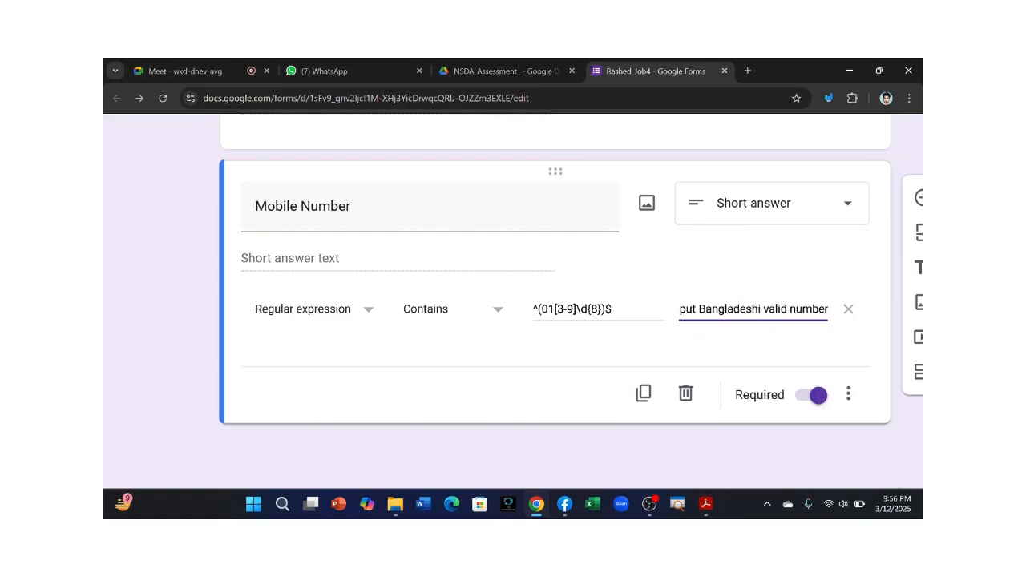
pyautogui.moveTo(680, 309); pyautogui.dragTo(754, 309)
pyautogui.click(683, 284)
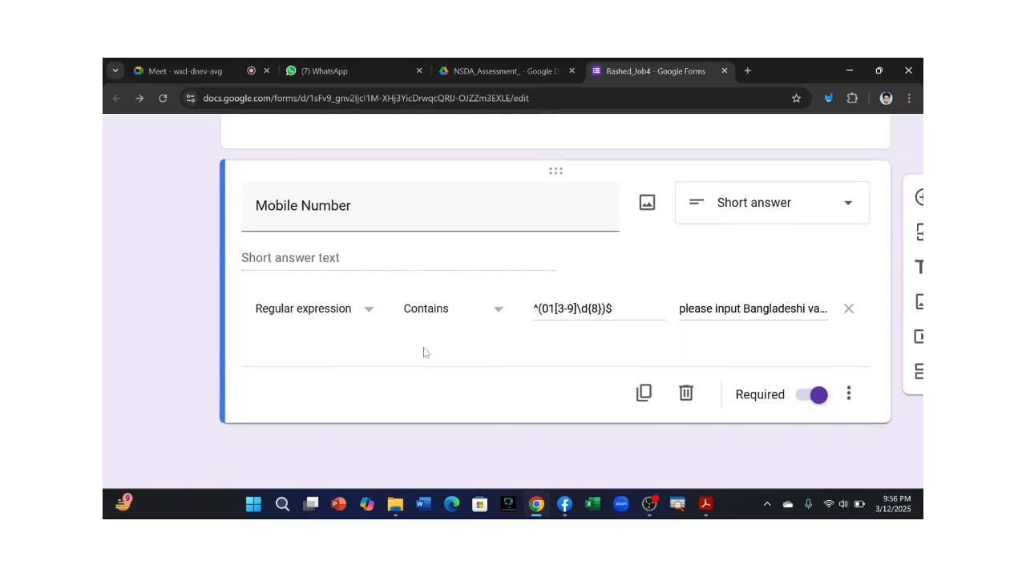
# Step: Review the 2nd section fields in Assessment-tools-2.pdf, from Occupation through the Attachment requirements
pyautogui.moveTo(703, 513)
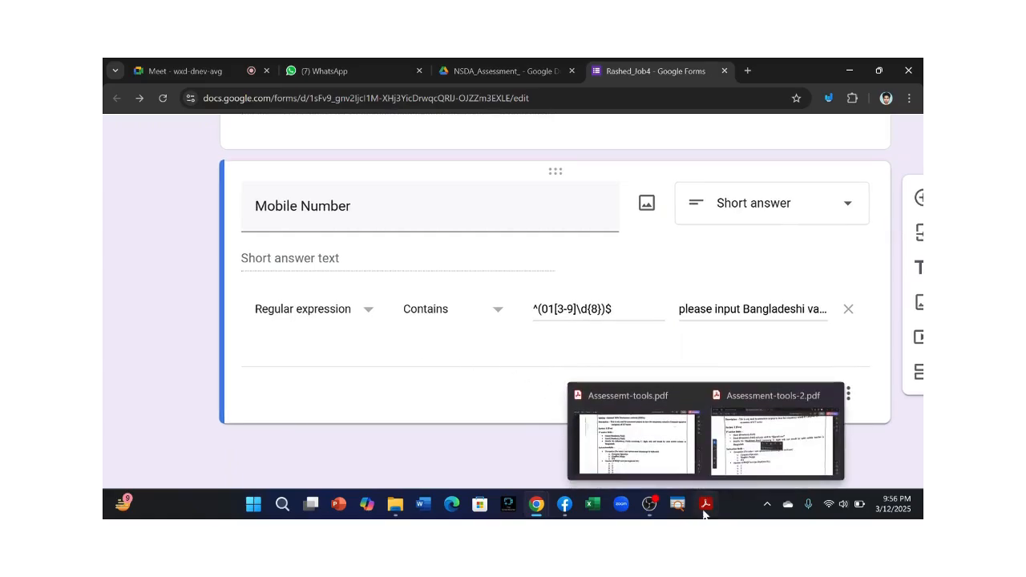
pyautogui.click(633, 437)
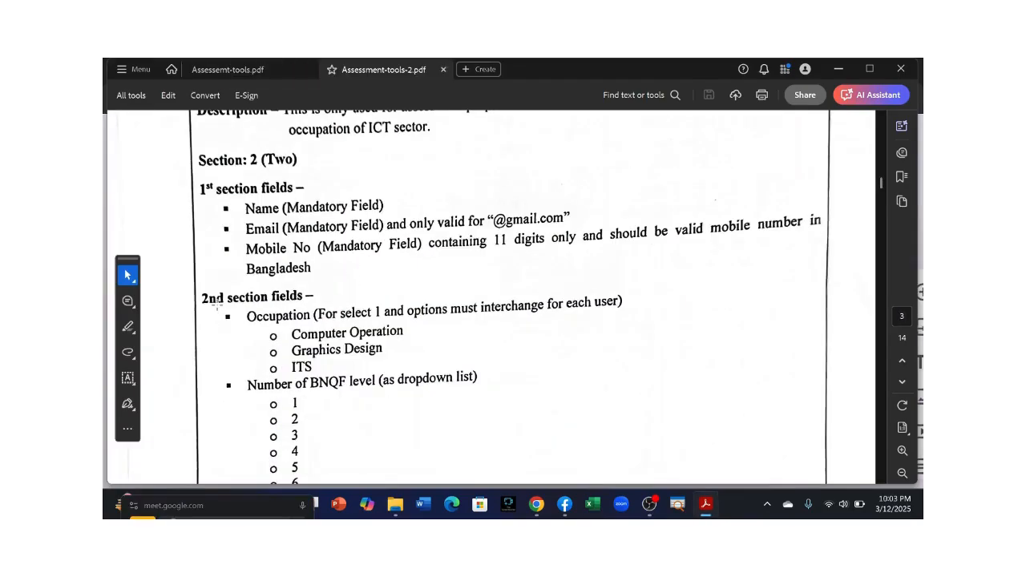
pyautogui.scroll(-1, 215, 305)
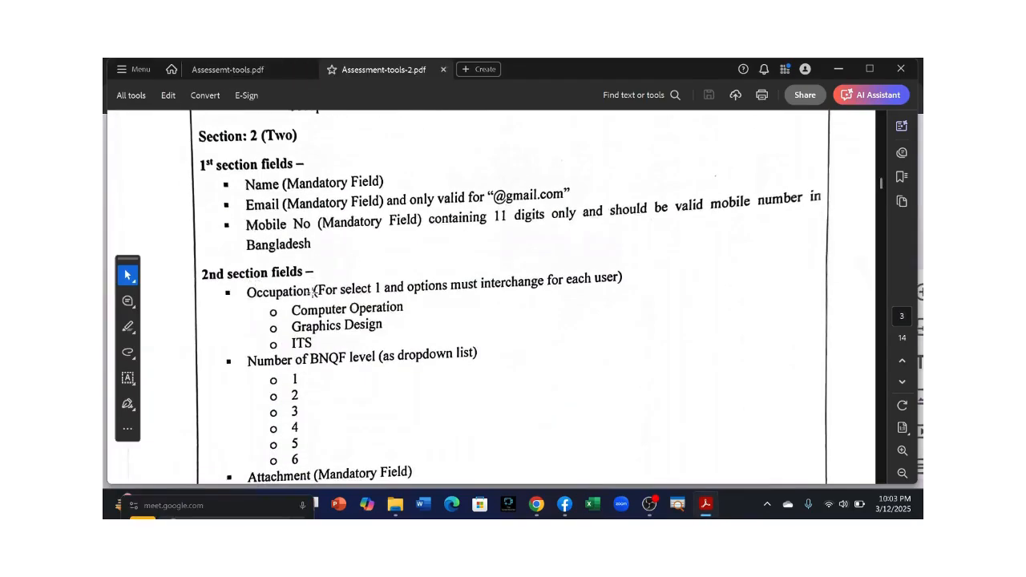
pyautogui.scroll(-3, 345, 329)
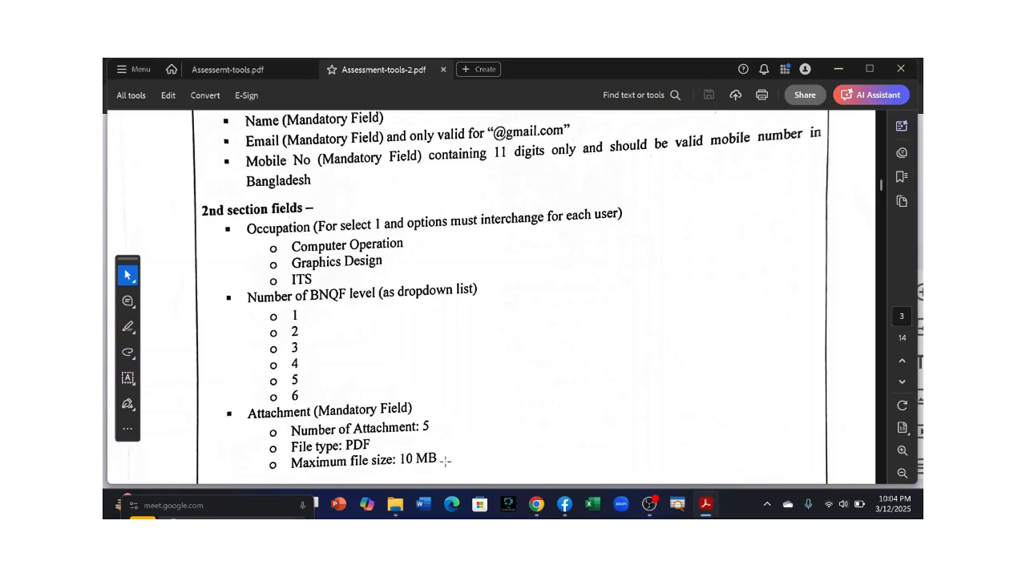
# Step: Return to the Rashed_Job4 Google Form and add a new section after the Mobile Number question
pyautogui.moveTo(544, 512)
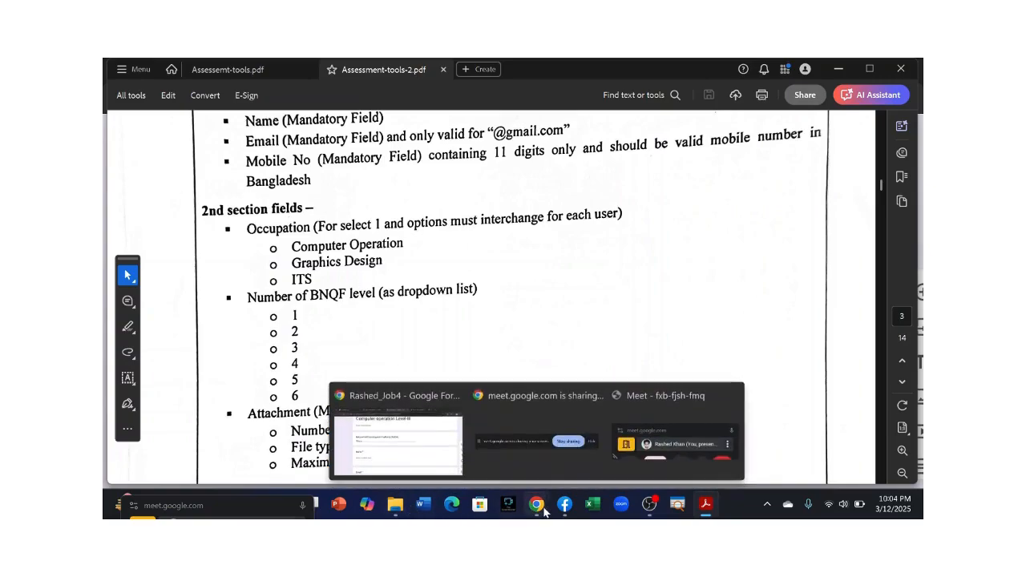
pyautogui.click(373, 433)
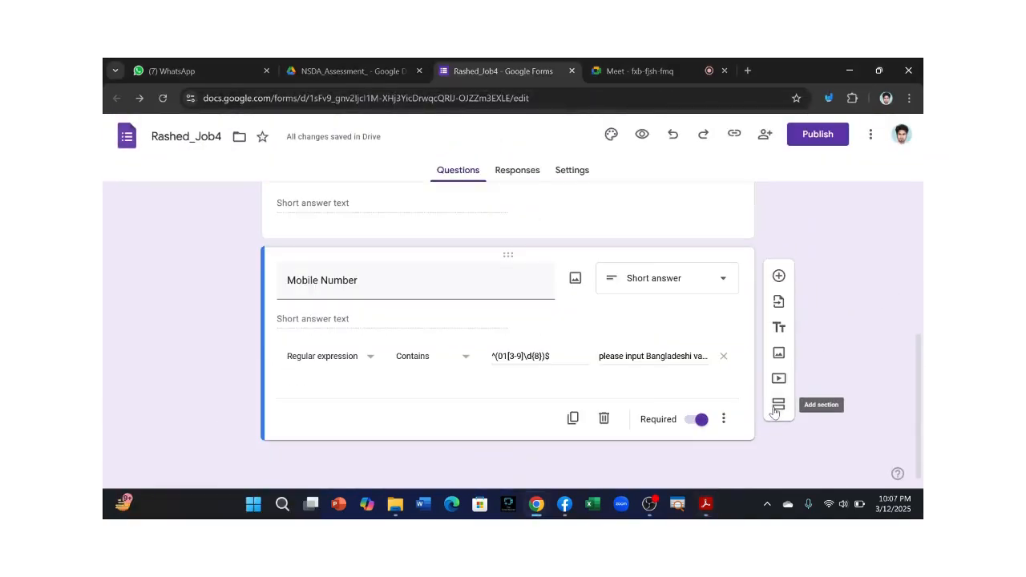
pyautogui.click(777, 406)
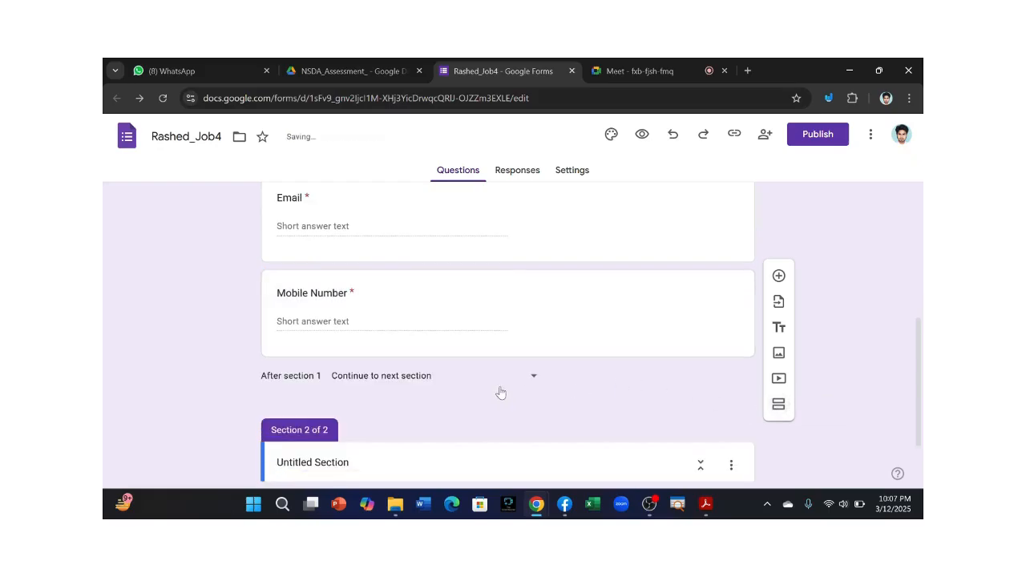
# Step: Replace the new section's placeholder title with "2nd section fields"
pyautogui.scroll(-2, 502, 392)
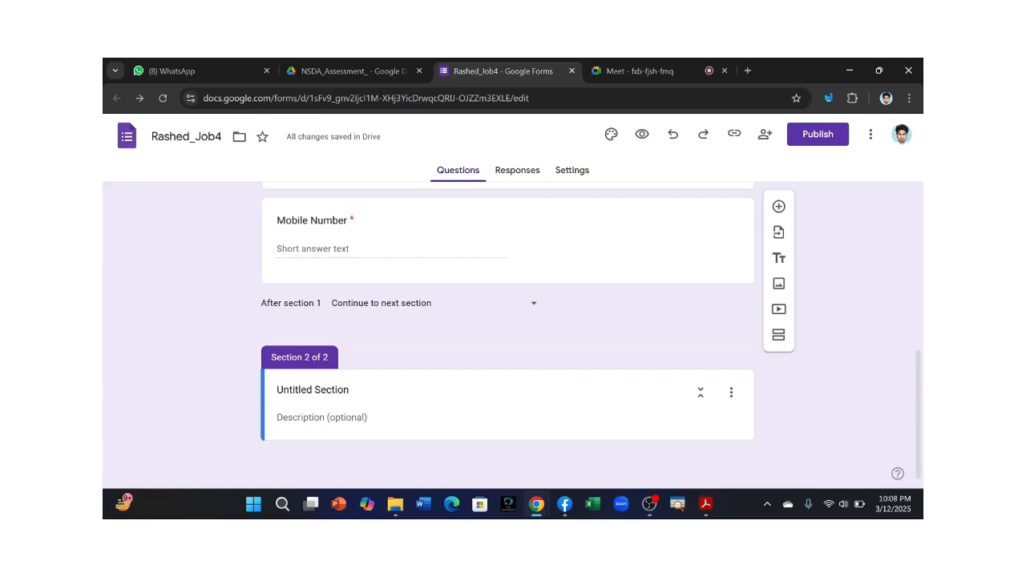
pyautogui.moveTo(350, 390); pyautogui.dragTo(275, 390)
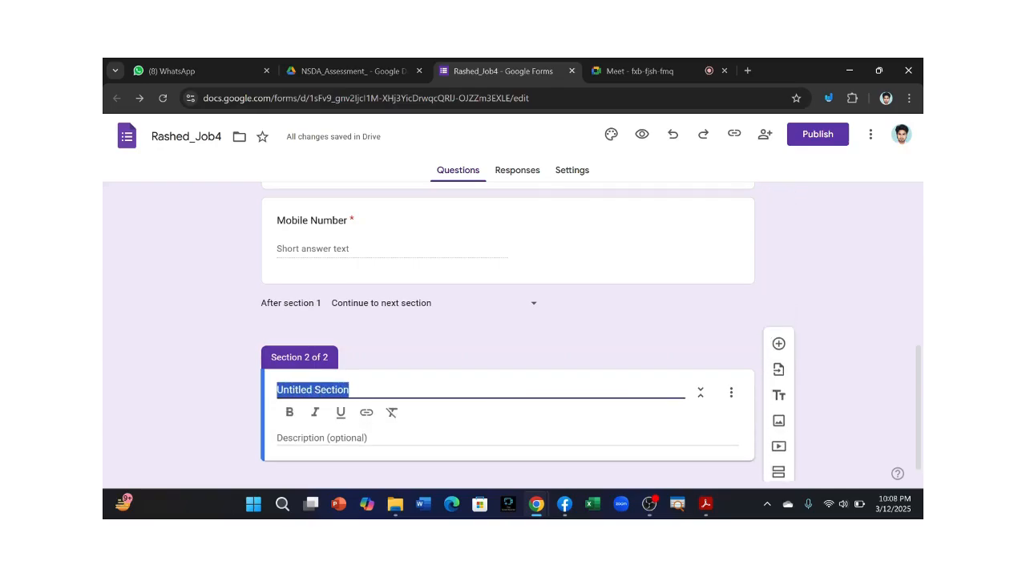
pyautogui.press('BackSpace')
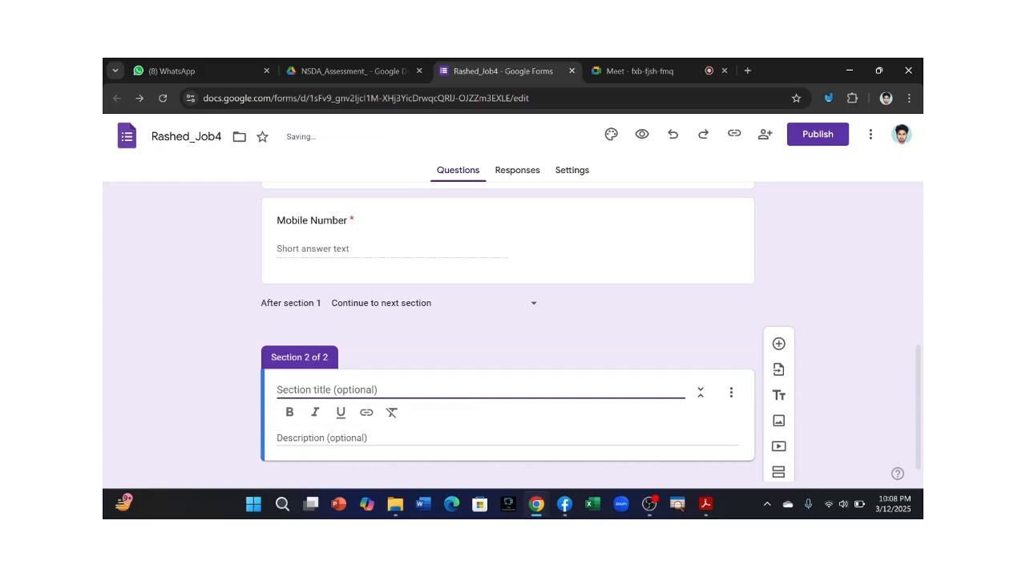
pyautogui.write('2')
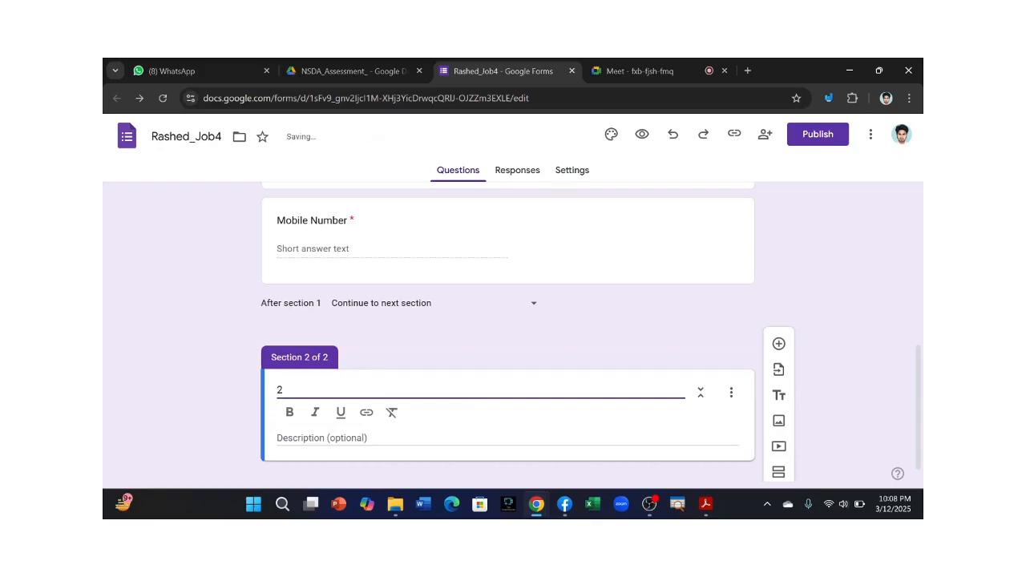
pyautogui.write('nd section ')
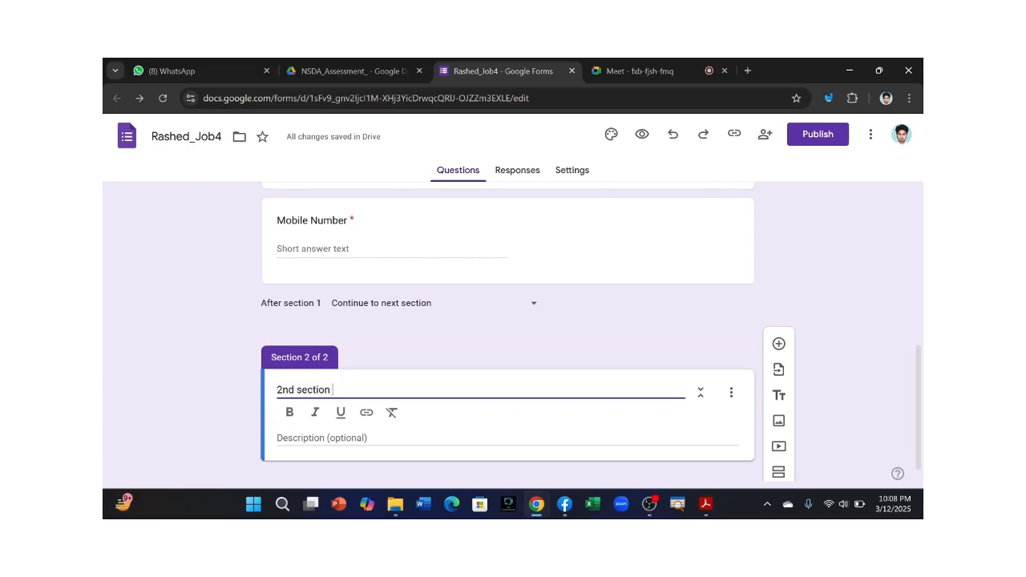
pyautogui.write('fields')
# Step: Check the BNQF level and Attachment requirements in Assessment-tools-2.pdf, and return to the Rashed_Job4 form
pyautogui.hotkey('alt', 'Tab')
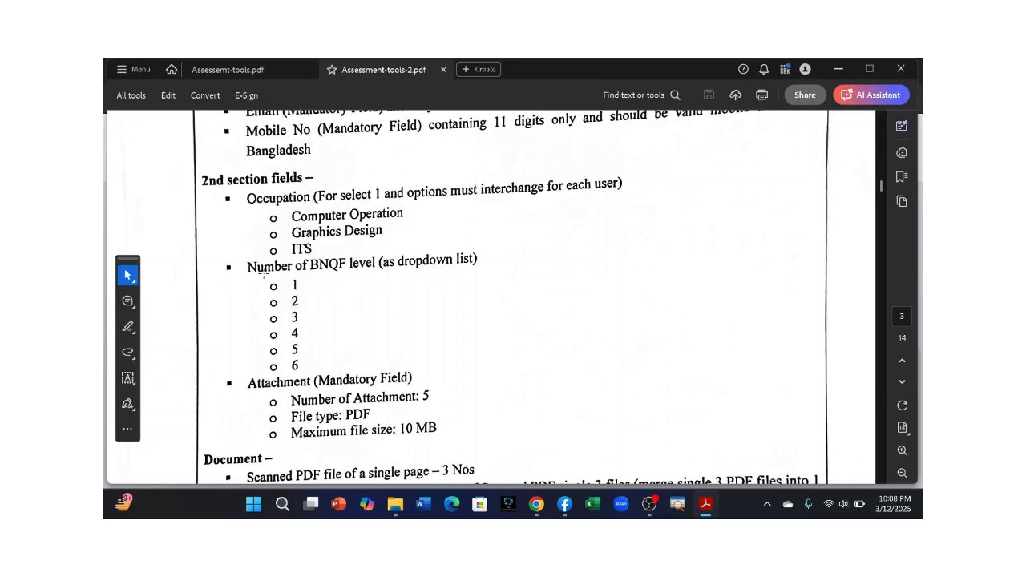
pyautogui.scroll(-4, 264, 274)
pyautogui.scroll(2, 300, 207)
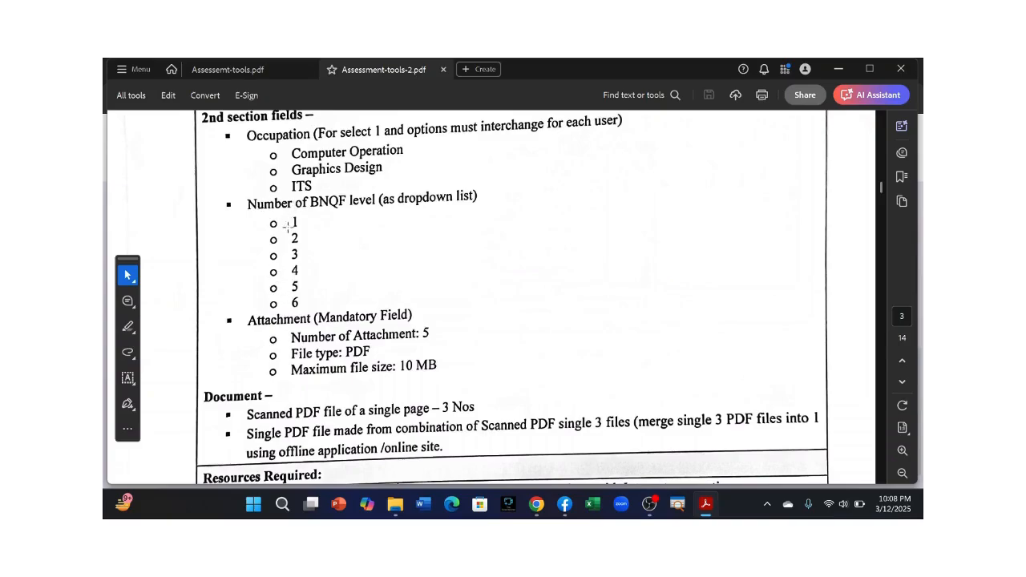
pyautogui.scroll(-2, 287, 287)
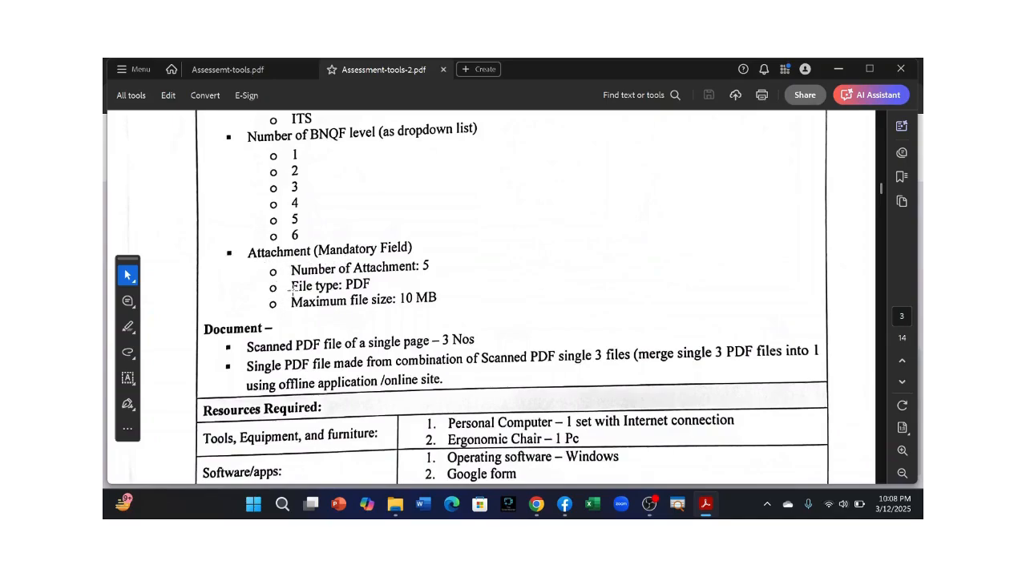
pyautogui.moveTo(536, 504)
pyautogui.click(393, 436)
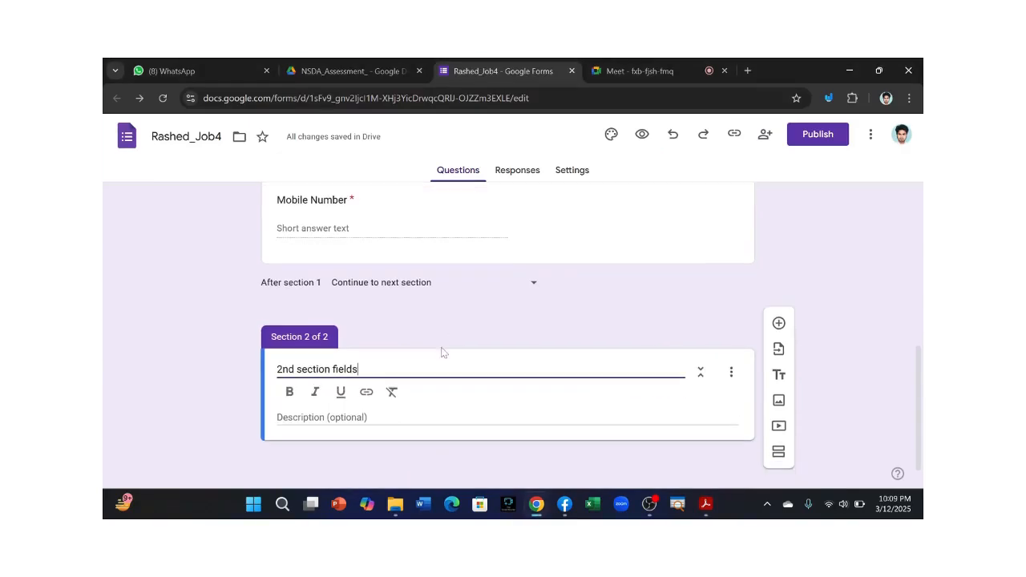
# Step: Add a new question under the "2nd section fields" heading
pyautogui.click(396, 447)
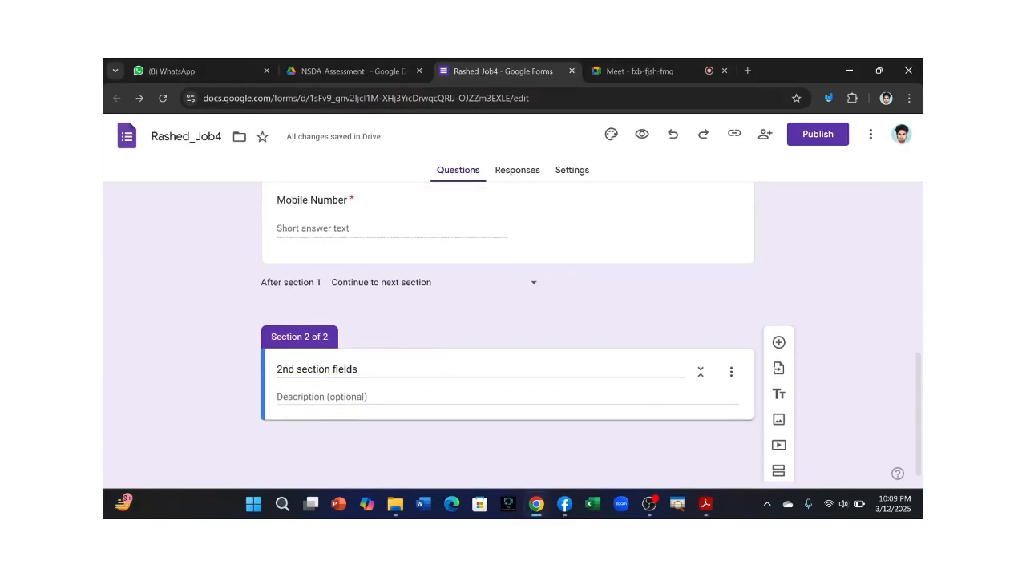
pyautogui.scroll(-1, 413, 440)
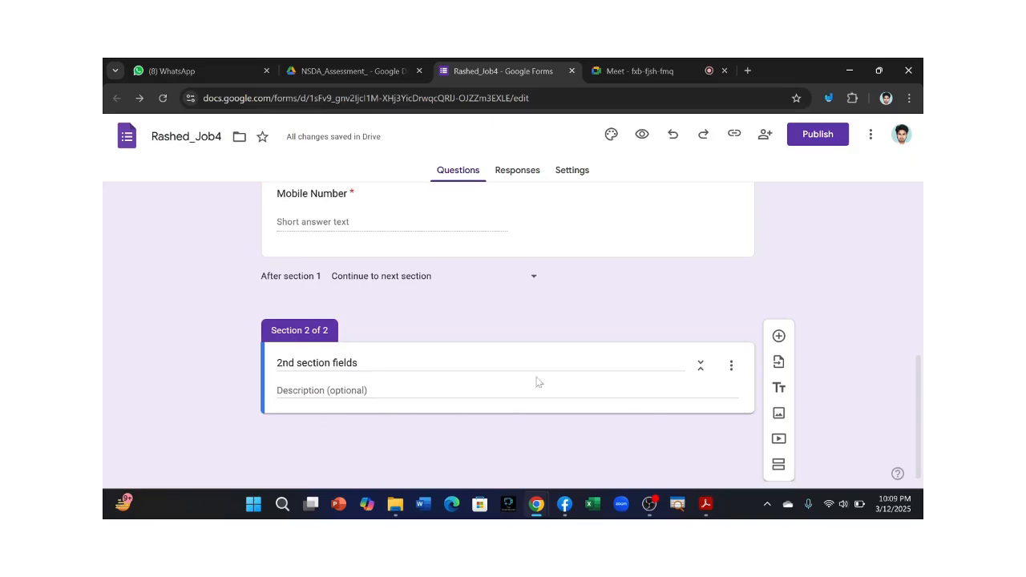
pyautogui.click(777, 340)
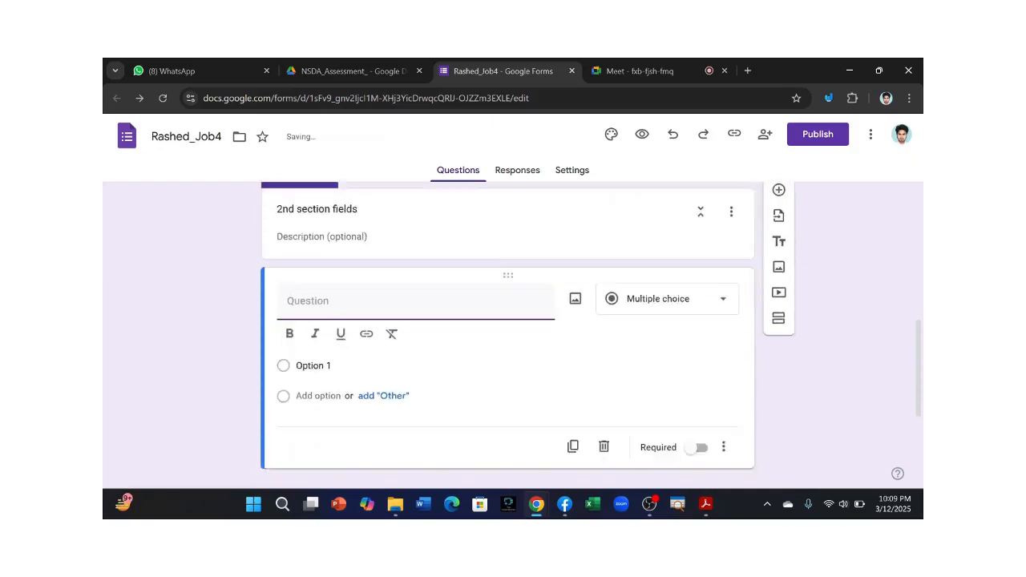
# Step: Look up the first 2nd section field, Occupation, in Assessment-tools-2.pdf and go back to the form
pyautogui.moveTo(705, 502)
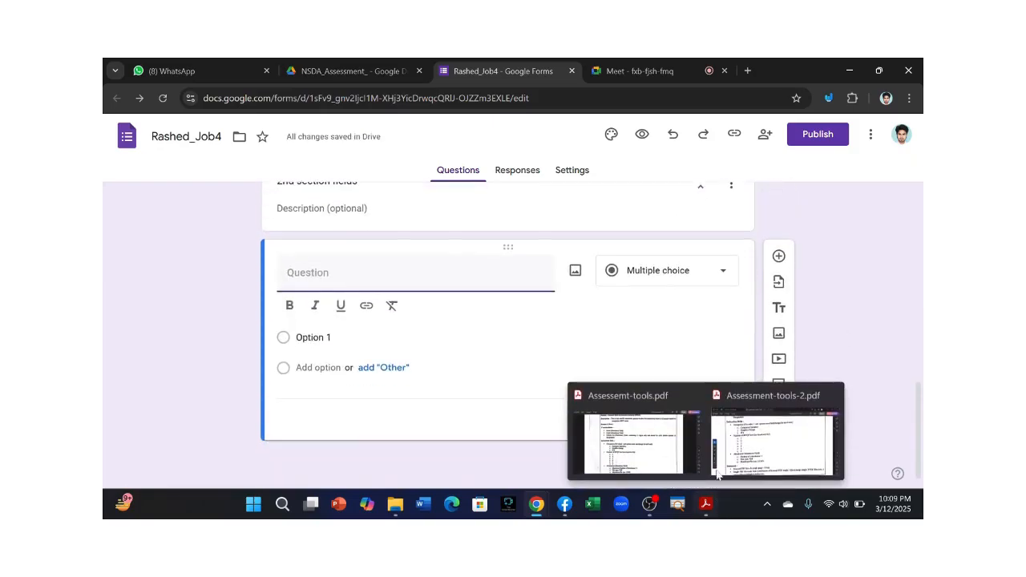
pyautogui.click(771, 439)
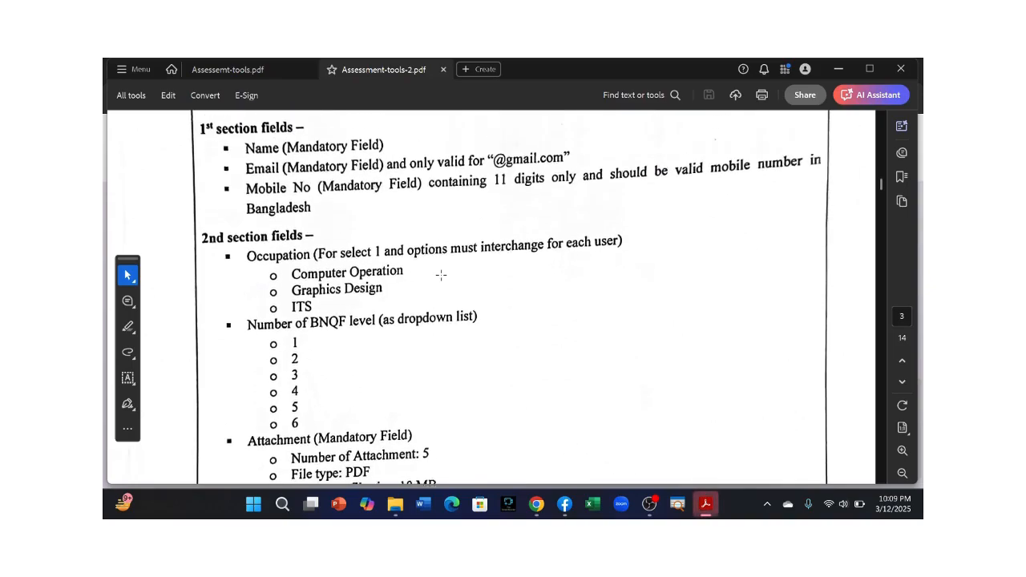
pyautogui.scroll(3, 440, 273)
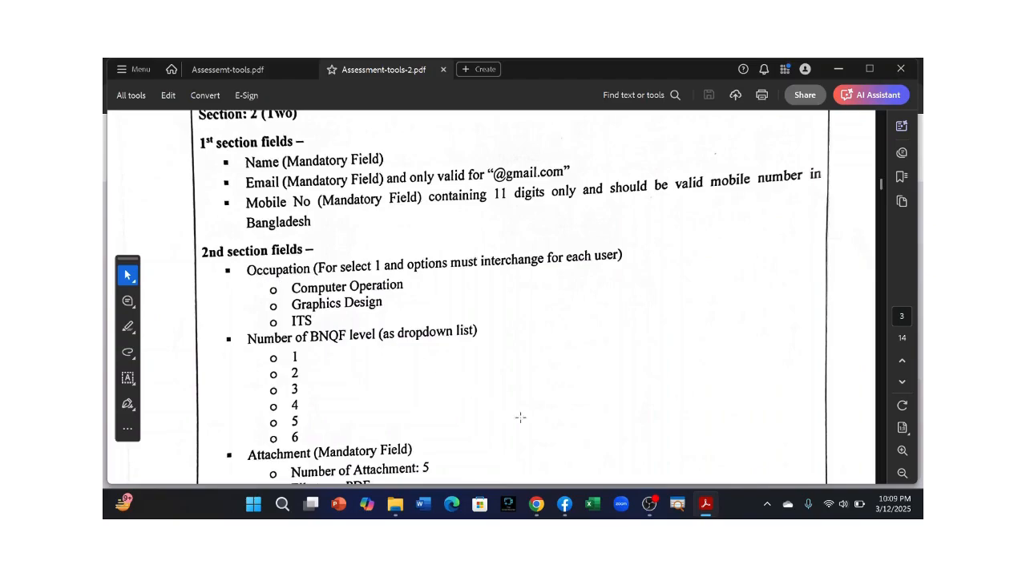
pyautogui.moveTo(543, 517)
pyautogui.click(420, 447)
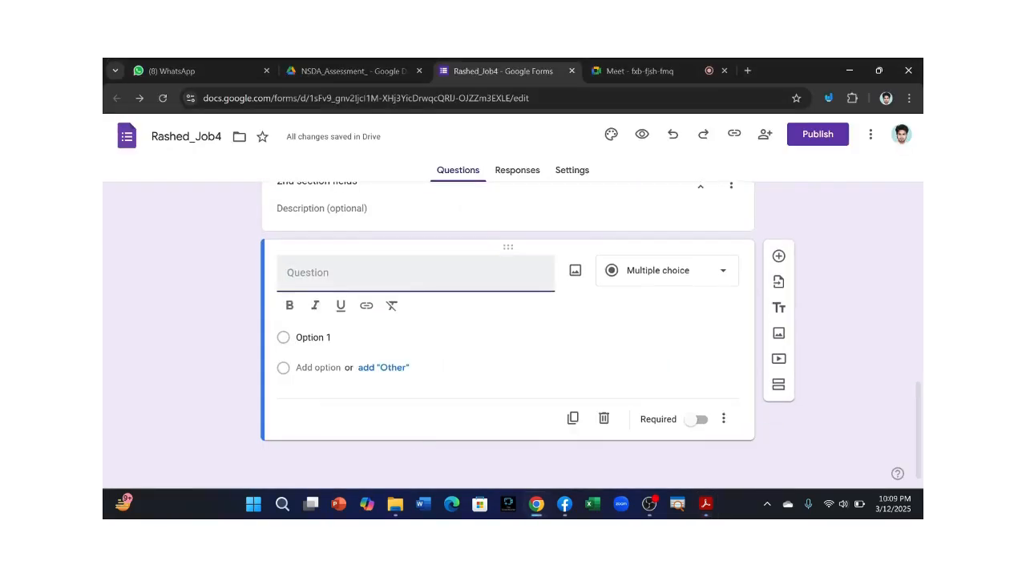
# Step: Title the new question "Occupation", fixing its spelling with the spell-check suggestion
pyautogui.write('Ccup')
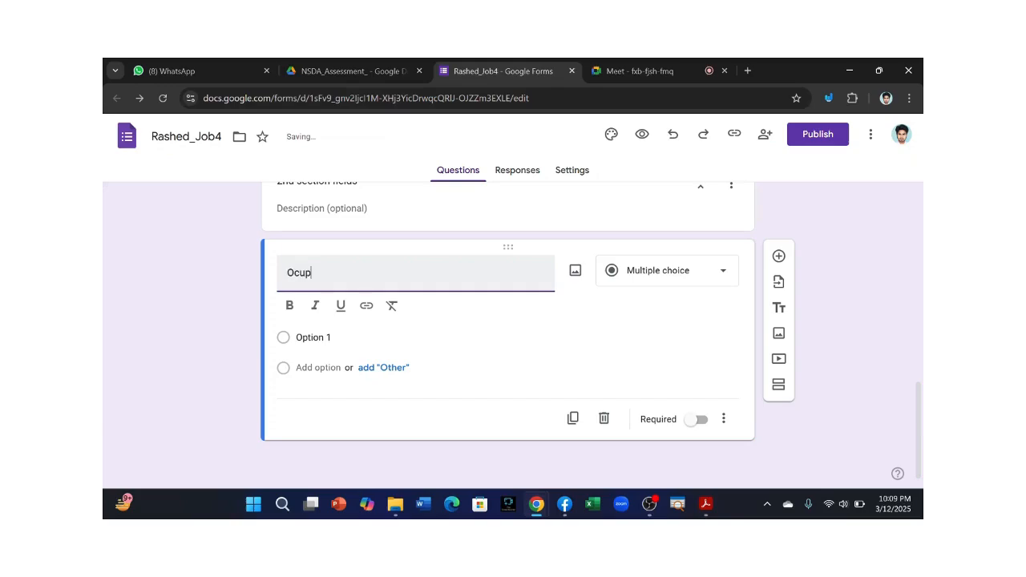
pyautogui.write('ation')
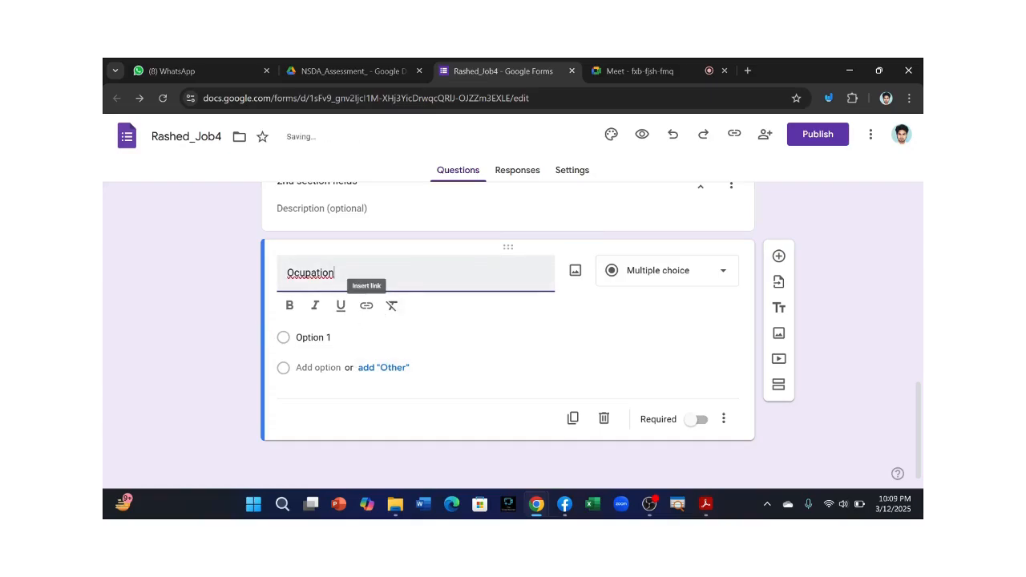
pyautogui.doubleClick(305, 272)
pyautogui.rightClick(300, 273)
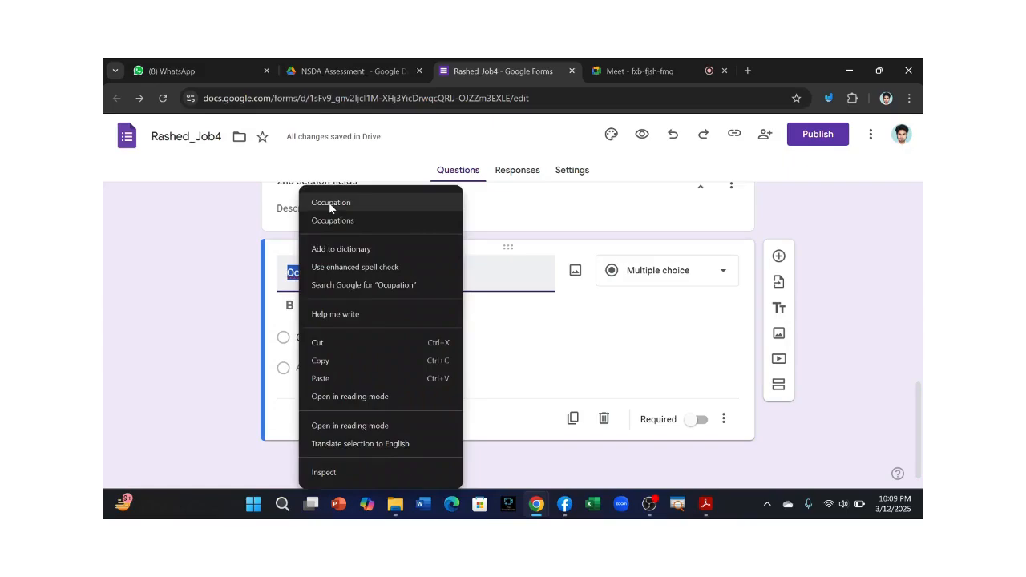
pyautogui.click(328, 202)
# Step: Recheck the Occupation requirement in Assessment-tools-2.pdf and set the Occupation question's type to Short answer
pyautogui.moveTo(702, 505)
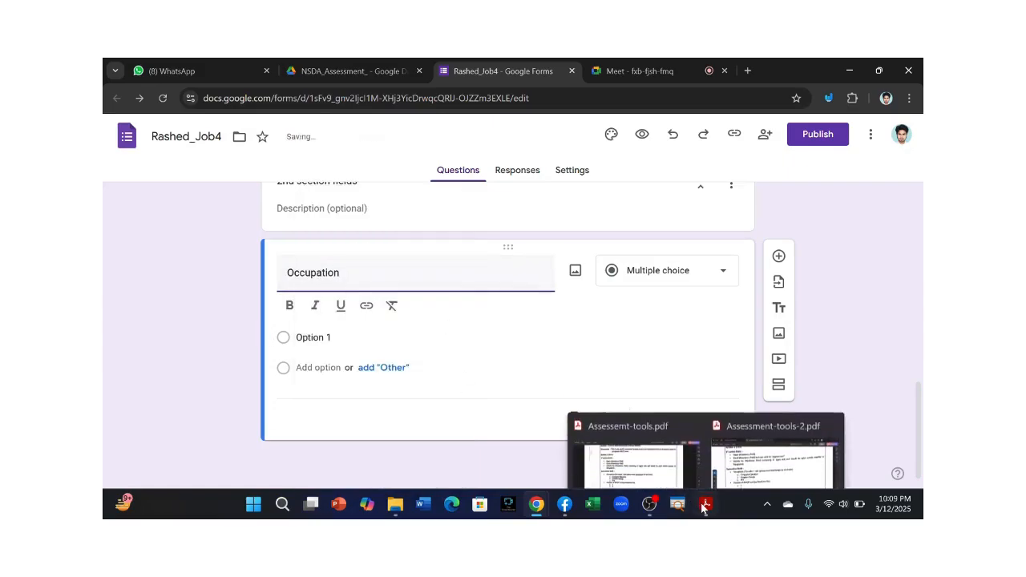
pyautogui.click(731, 469)
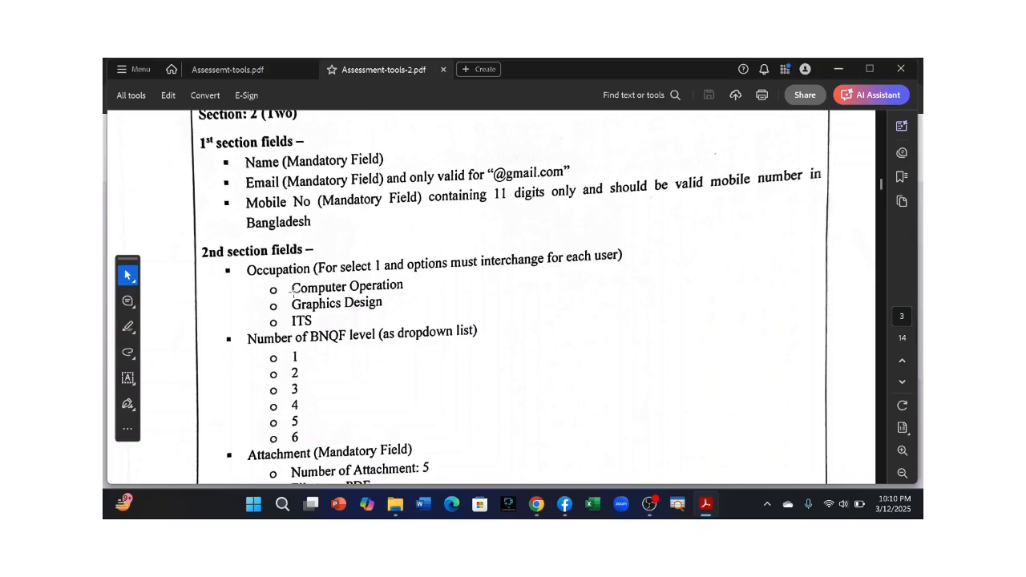
pyautogui.moveTo(536, 503)
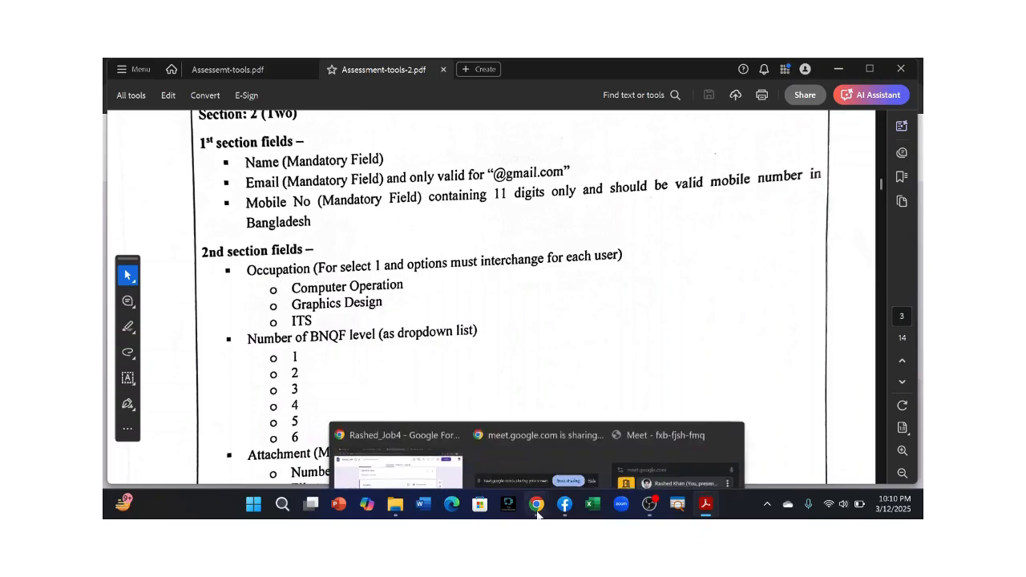
pyautogui.click(445, 475)
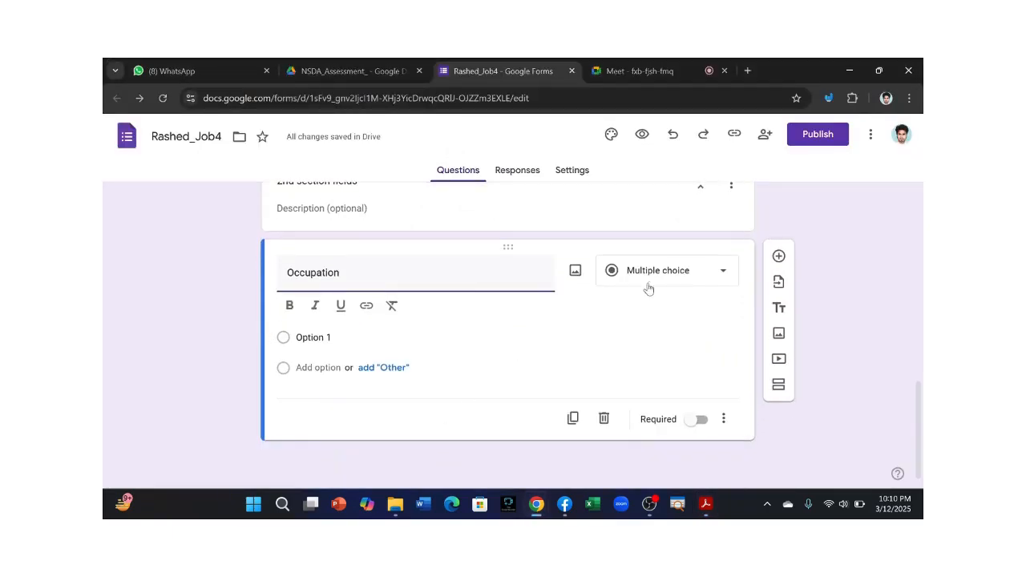
pyautogui.click(690, 277)
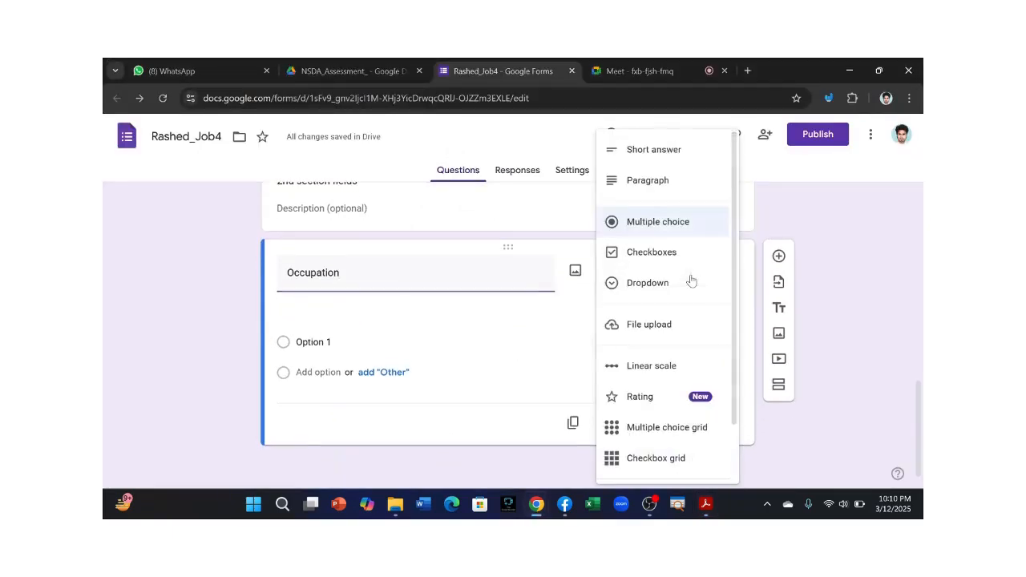
pyautogui.click(653, 151)
# Step: Check the answer types of the Name, Email and Mobile Number questions, reselecting Short answer for each, and review the 2nd section's title
pyautogui.scroll(15, 604, 308)
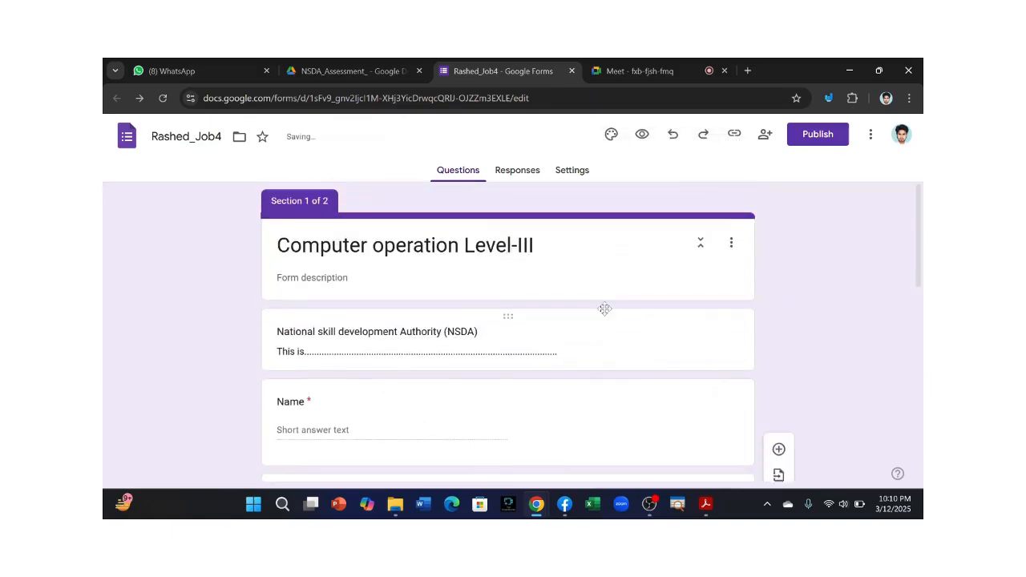
pyautogui.scroll(-1, 490, 383)
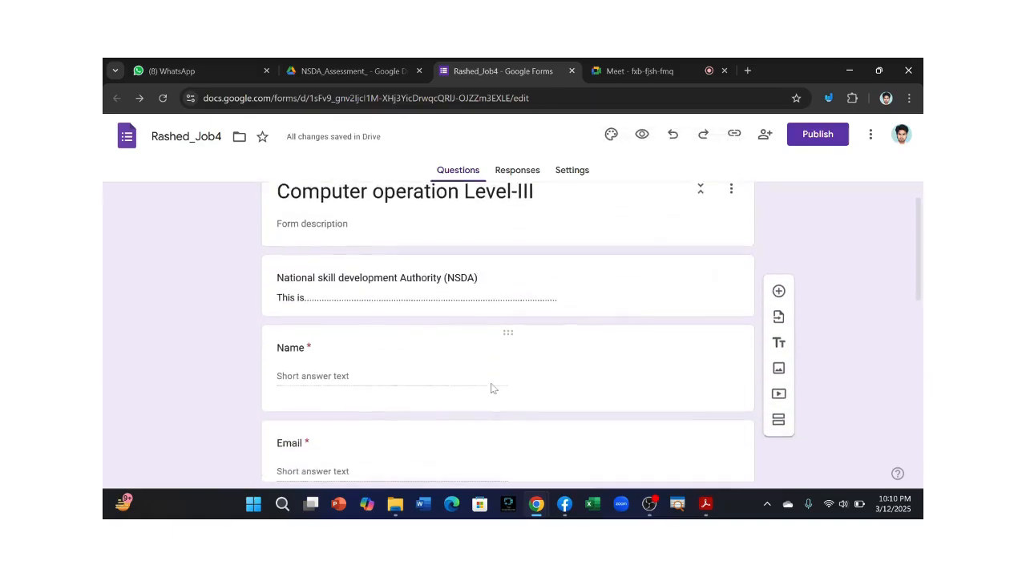
pyautogui.click(654, 338)
pyautogui.click(699, 349)
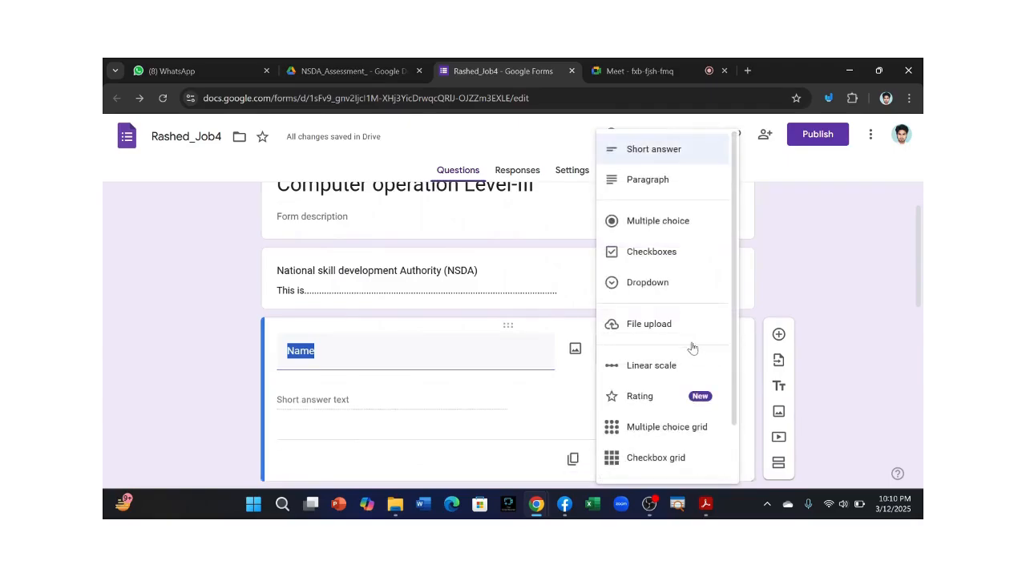
pyautogui.click(650, 160)
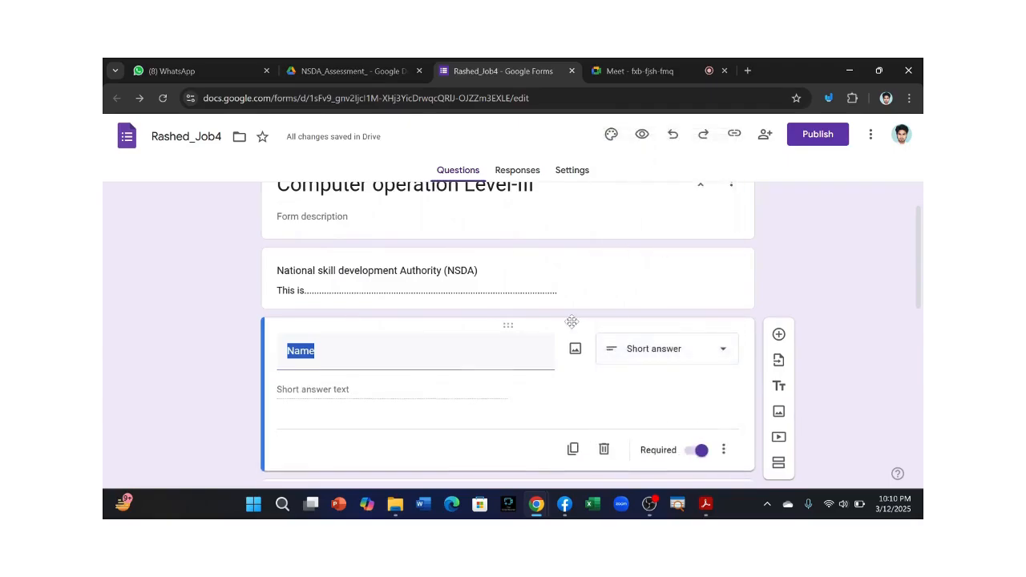
pyautogui.scroll(-3, 572, 322)
pyautogui.click(638, 330)
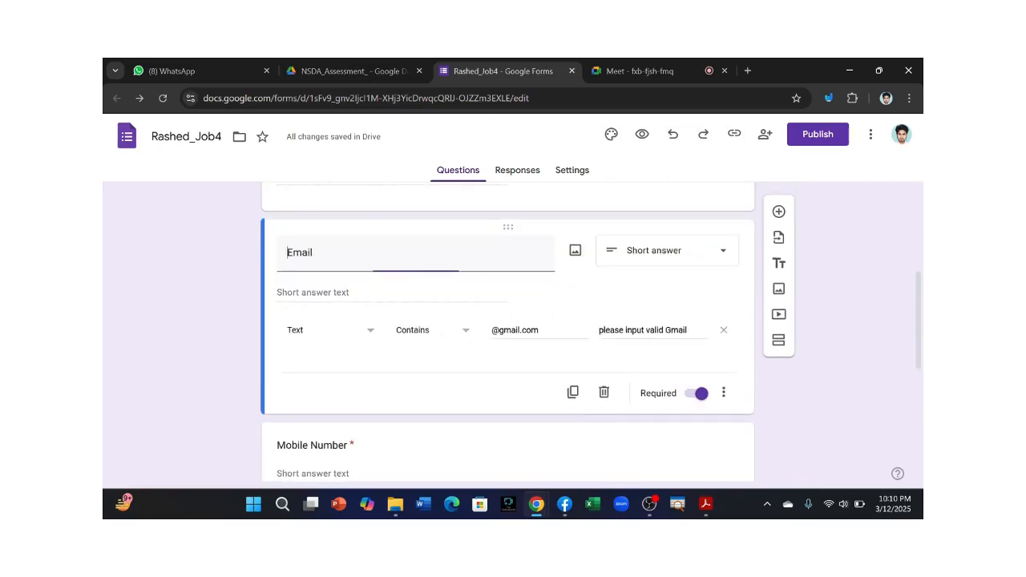
pyautogui.click(726, 248)
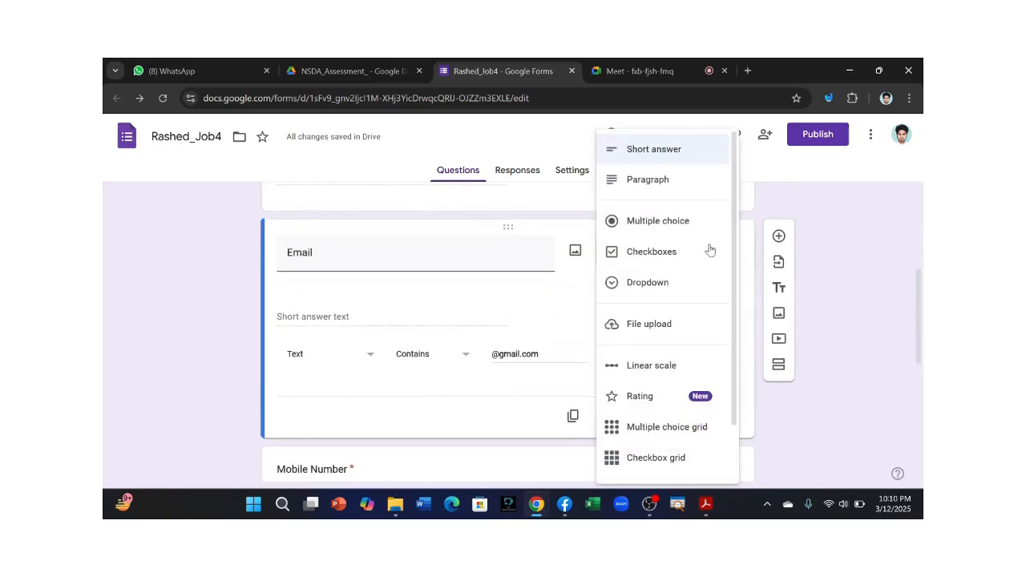
pyautogui.click(641, 149)
pyautogui.scroll(-2, 593, 294)
pyautogui.click(675, 321)
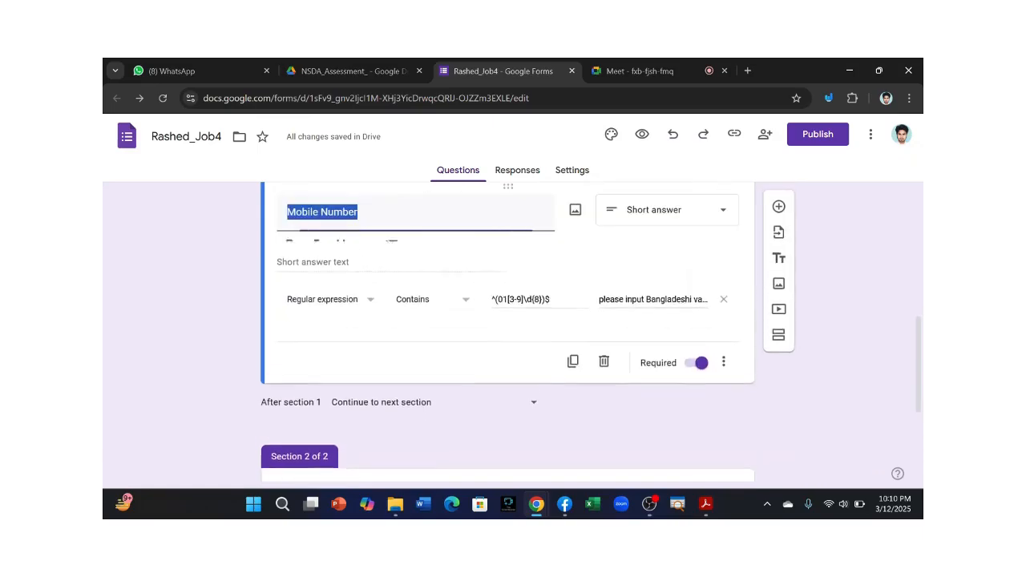
pyautogui.click(662, 210)
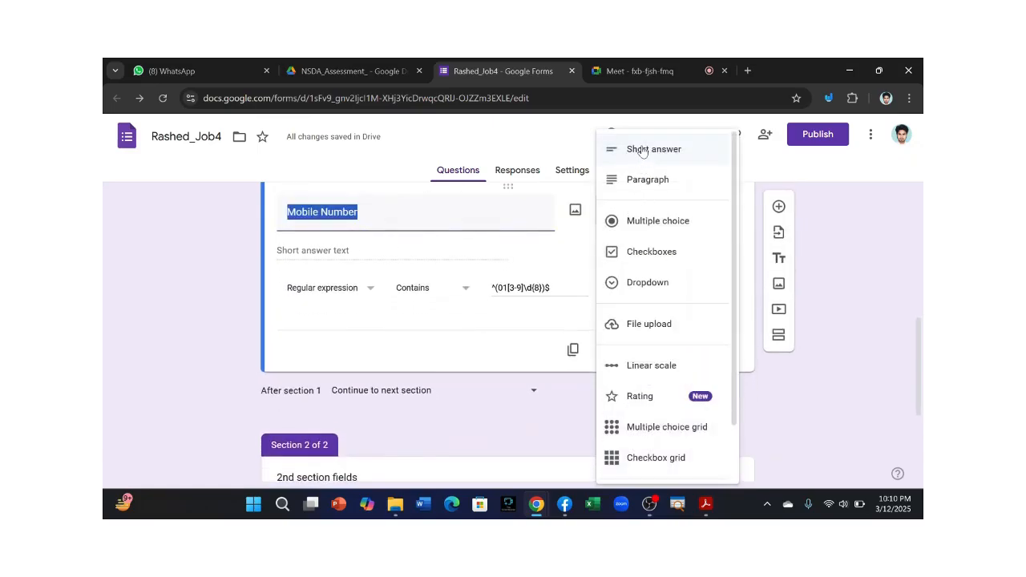
pyautogui.click(642, 152)
pyautogui.scroll(-3, 581, 393)
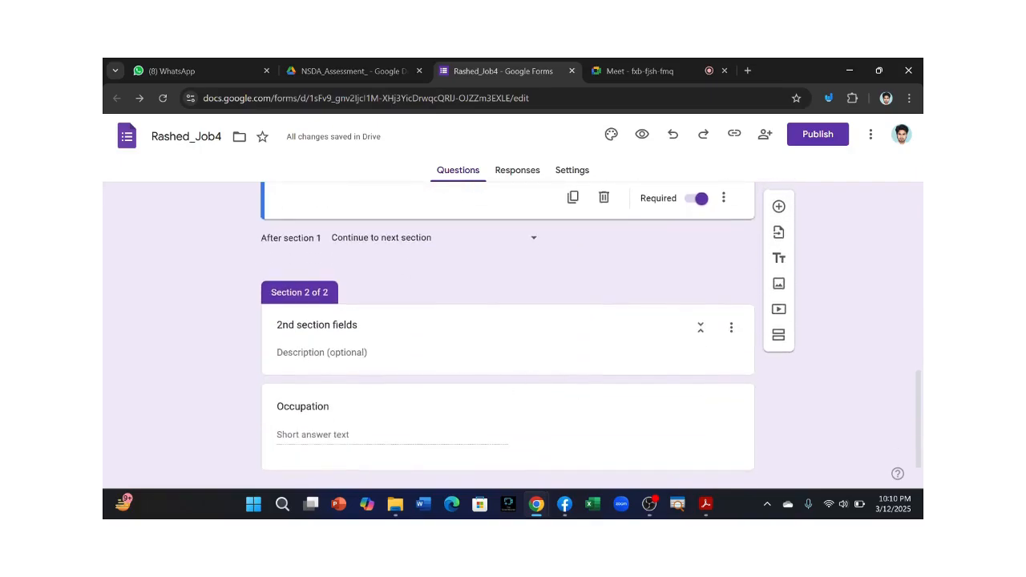
pyautogui.moveTo(360, 324); pyautogui.dragTo(276, 295)
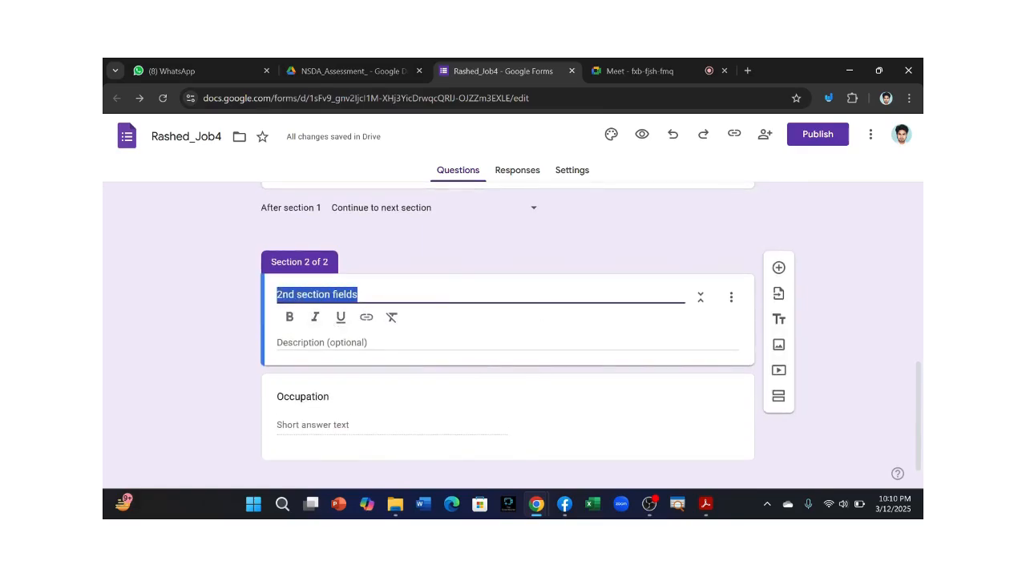
pyautogui.click(358, 295)
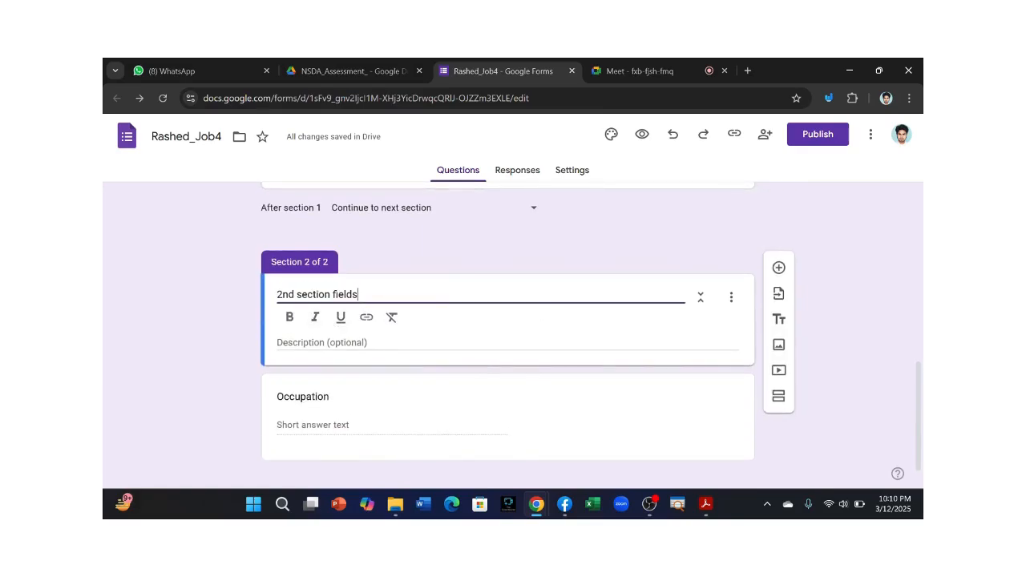
# Step: Change the Occupation question's answer type to Multiple choice
pyautogui.click(550, 377)
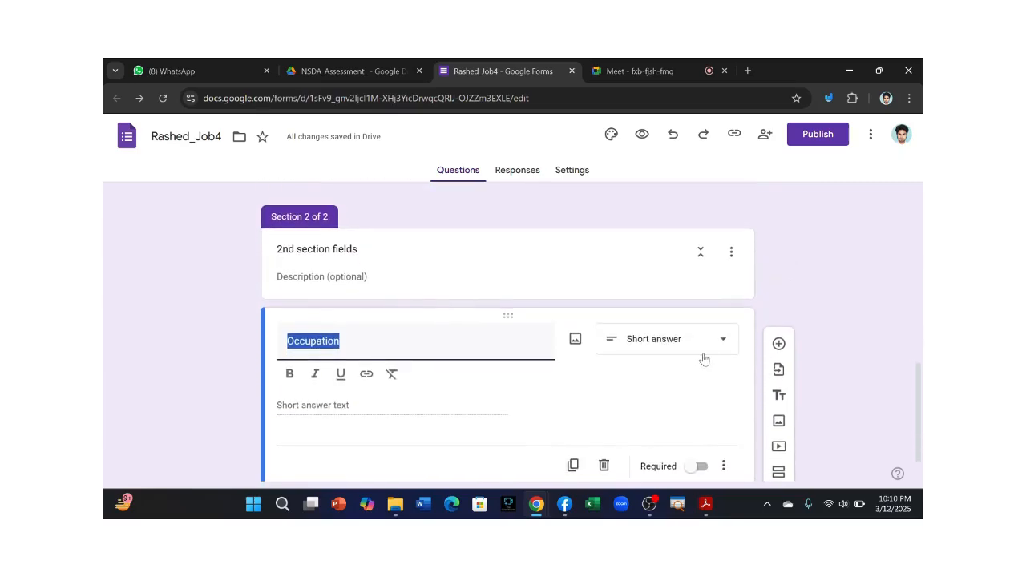
pyautogui.click(693, 338)
pyautogui.click(654, 226)
pyautogui.scroll(-1, 631, 397)
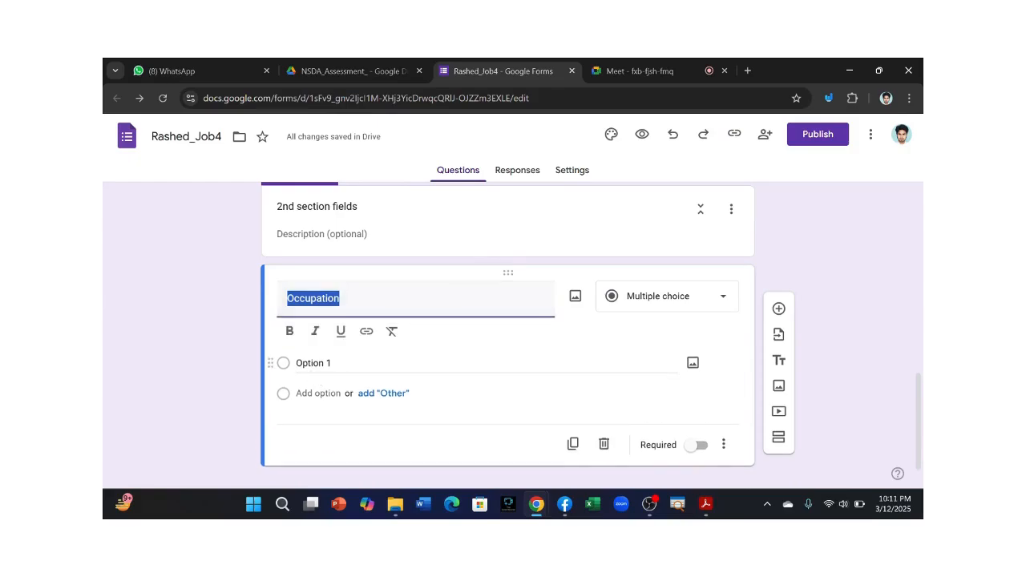
# Step: Enter "Computer Operation" and "Graphics designee" as the first two options of the Occupation question
pyautogui.click(312, 364)
pyautogui.press('BackSpace')
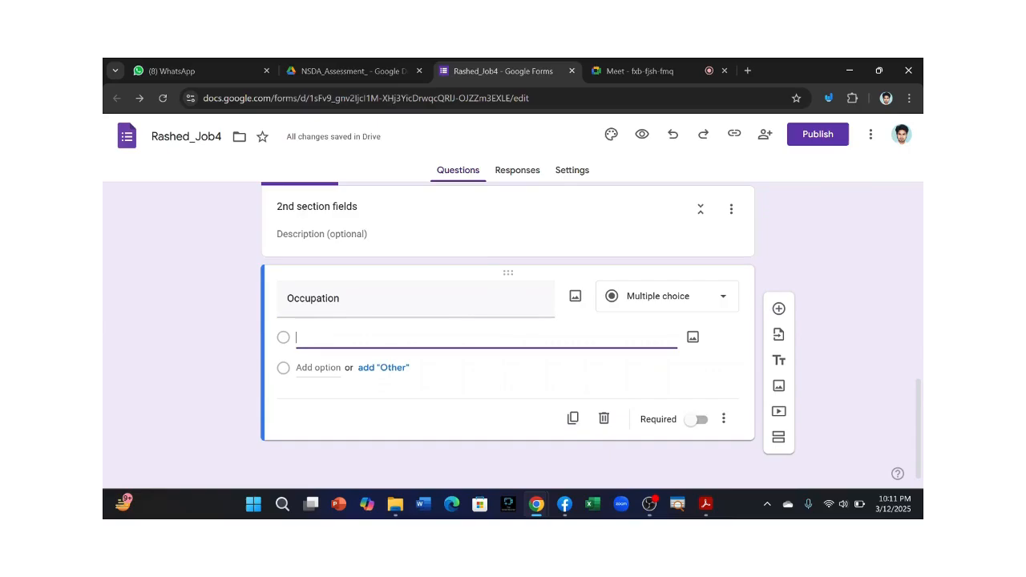
pyautogui.write('Computer Operation')
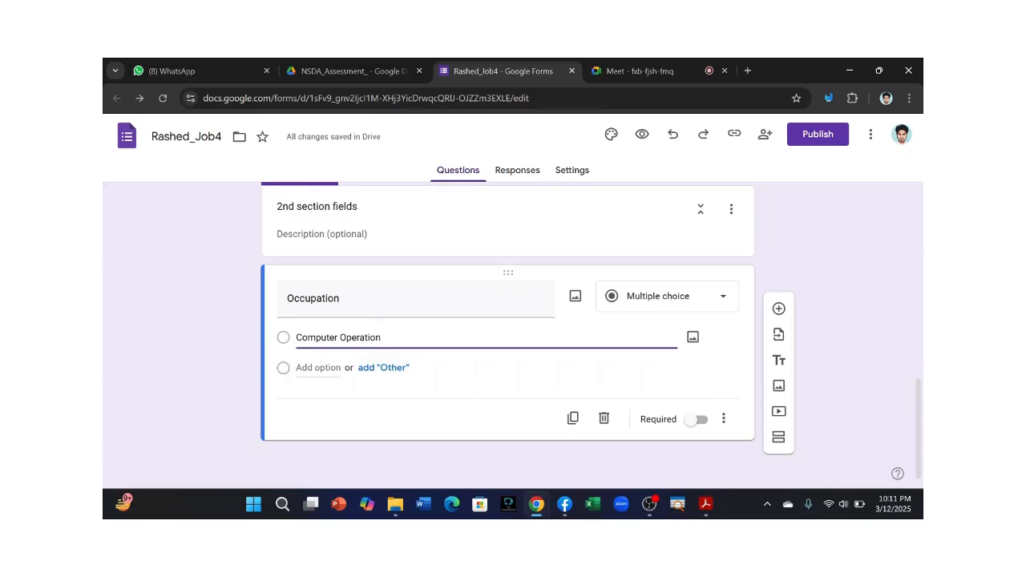
pyautogui.click(282, 369)
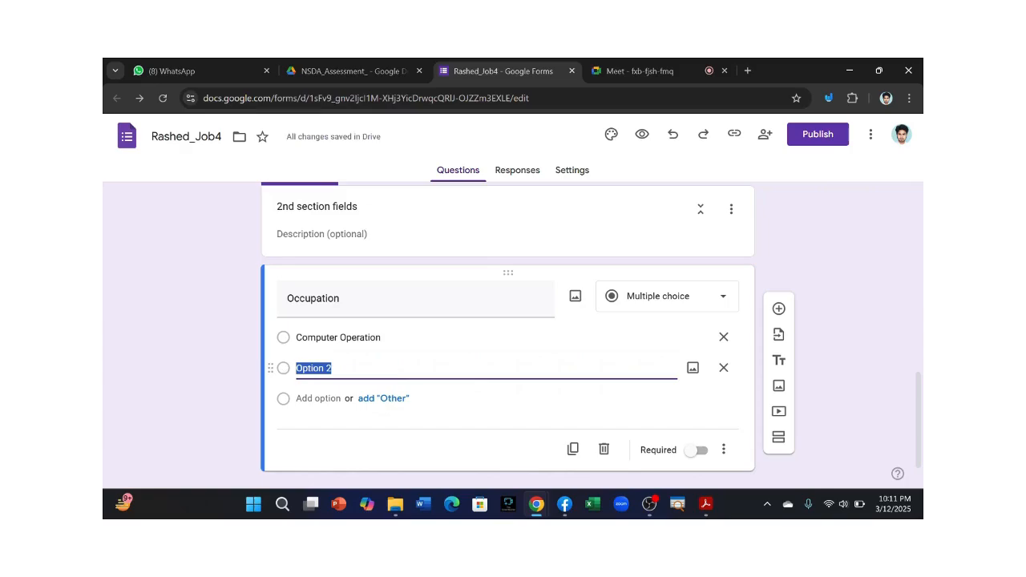
pyautogui.press('BackSpace')
pyautogui.write('Graphics de')
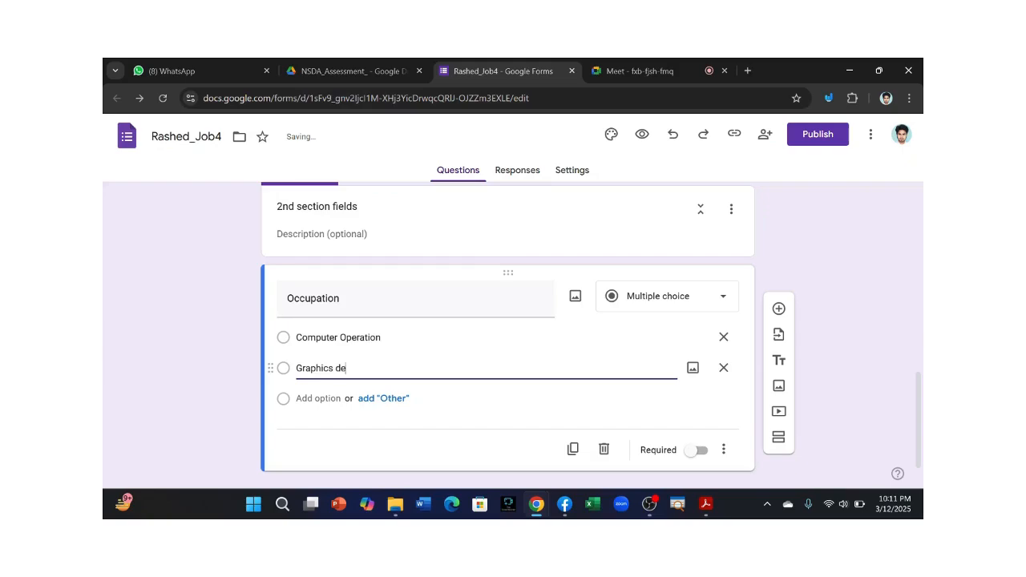
pyautogui.write('signee')
pyautogui.scroll(-1, 476, 398)
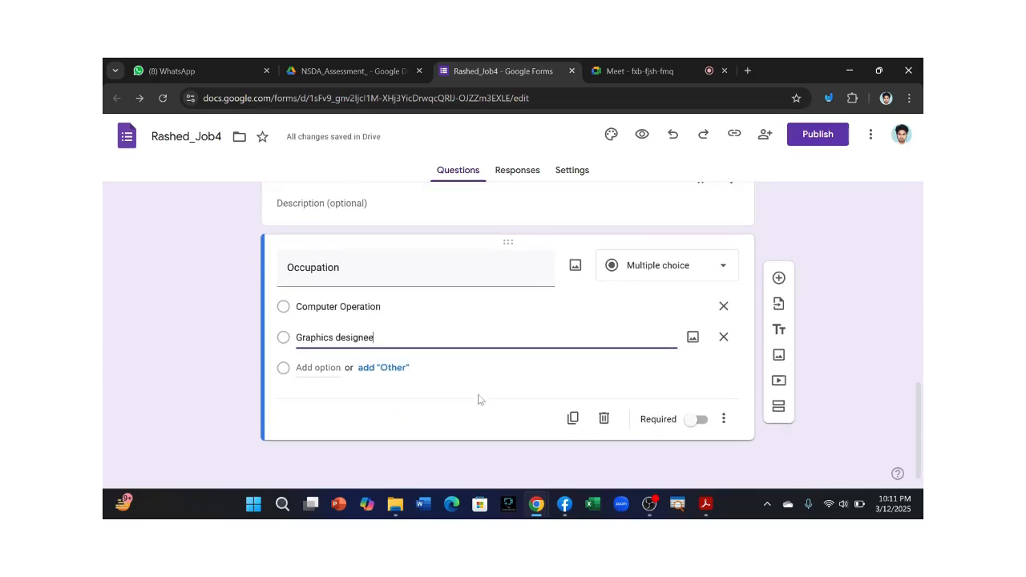
# Step: Look up the remaining Occupation option in Assessment-tools-2.pdf and go back to the form
pyautogui.moveTo(713, 513)
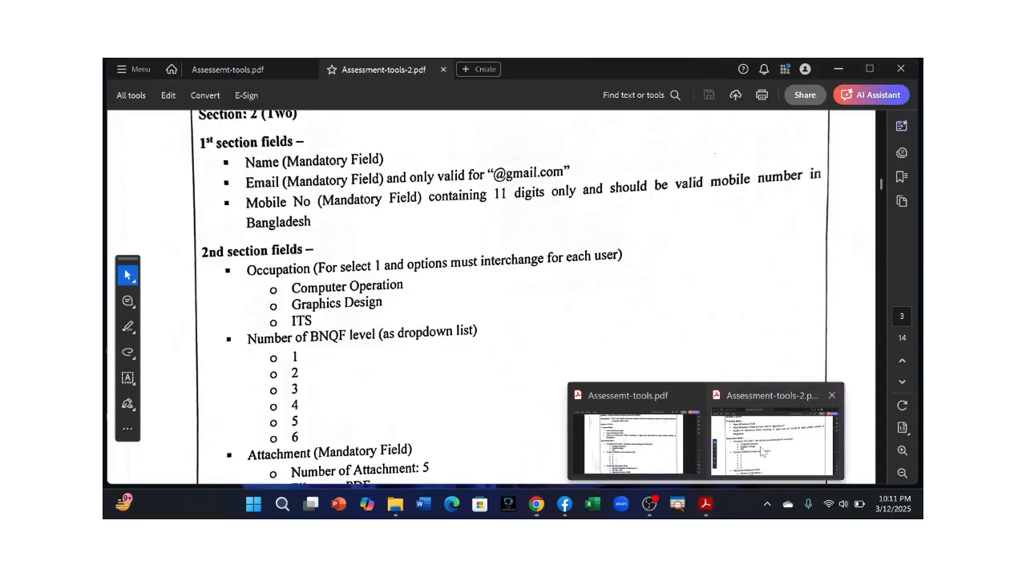
pyautogui.click(776, 429)
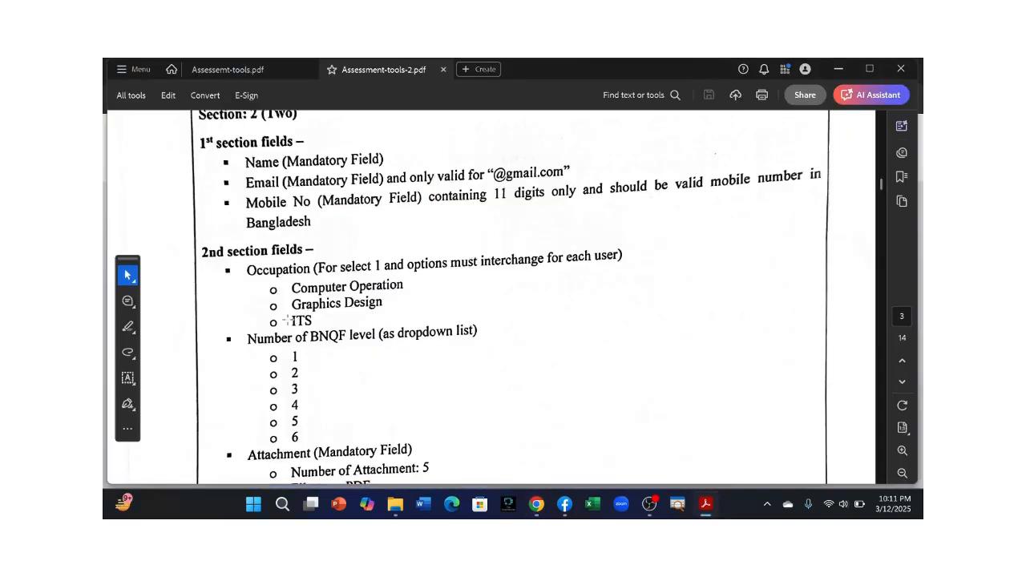
pyautogui.scroll(-1, 289, 321)
pyautogui.scroll(5, 287, 320)
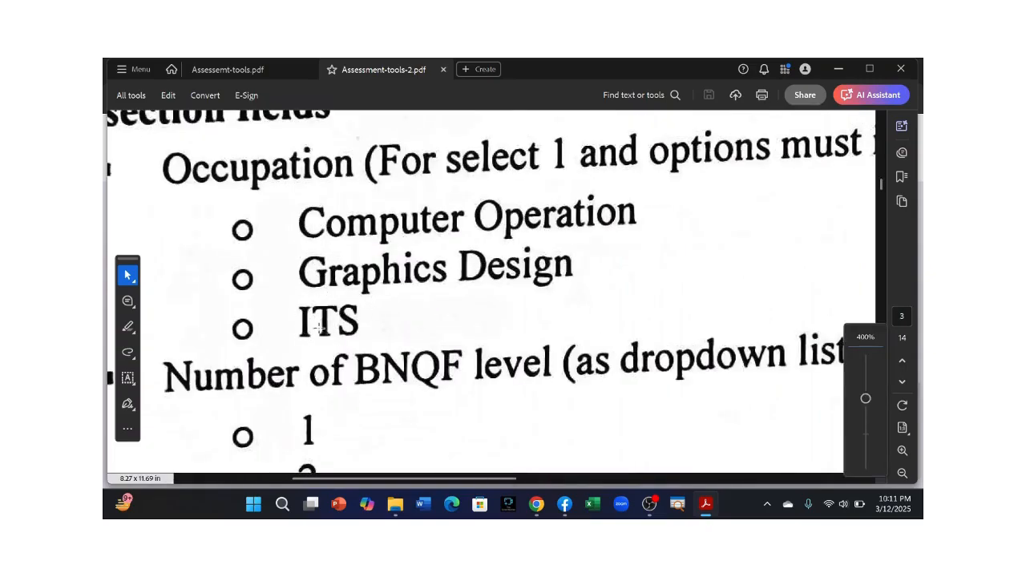
pyautogui.moveTo(702, 513)
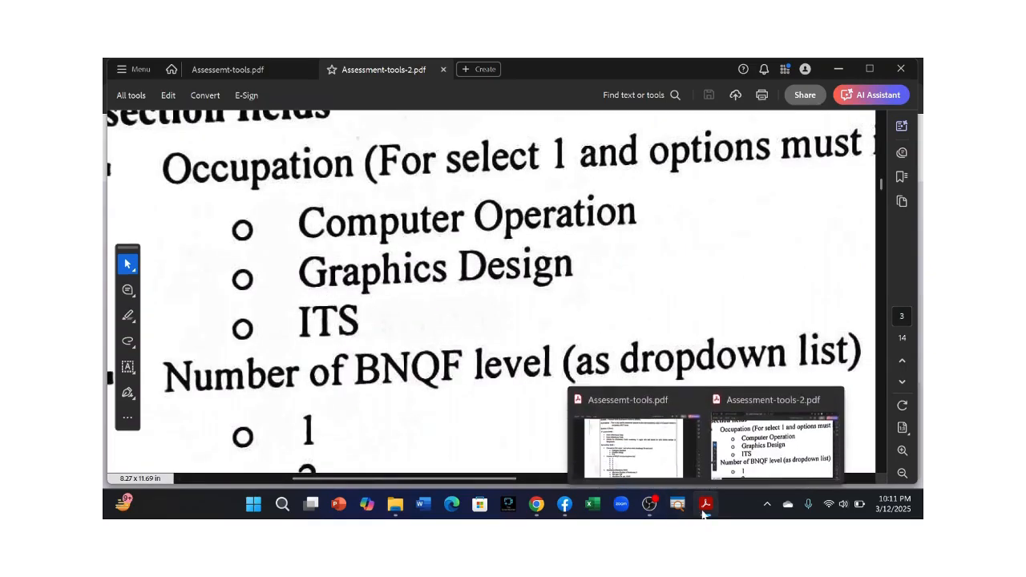
pyautogui.click(634, 453)
pyautogui.moveTo(536, 505)
pyautogui.click(371, 338)
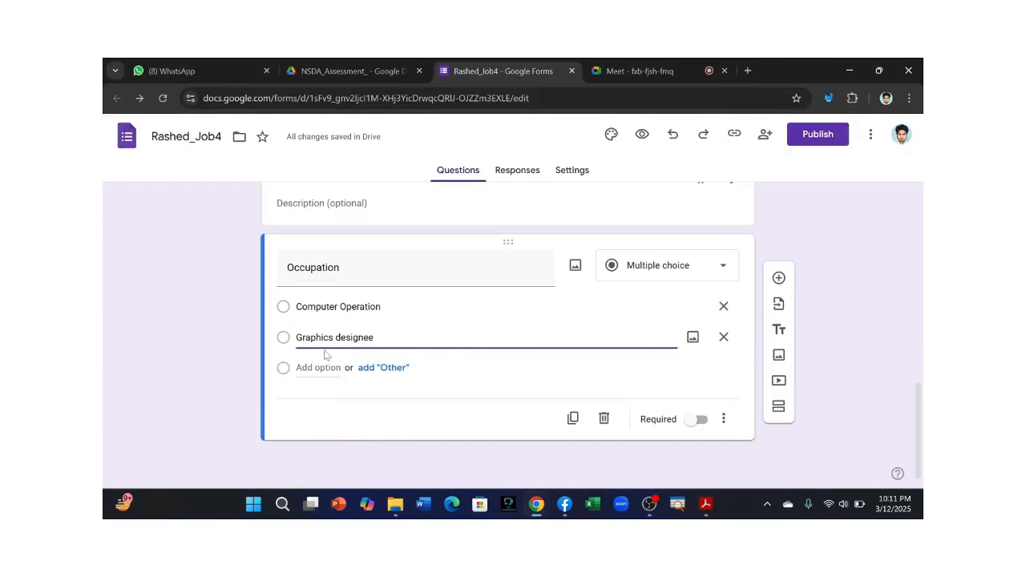
# Step: Add "ITS" as the third option of the Occupation question
pyautogui.click(285, 371)
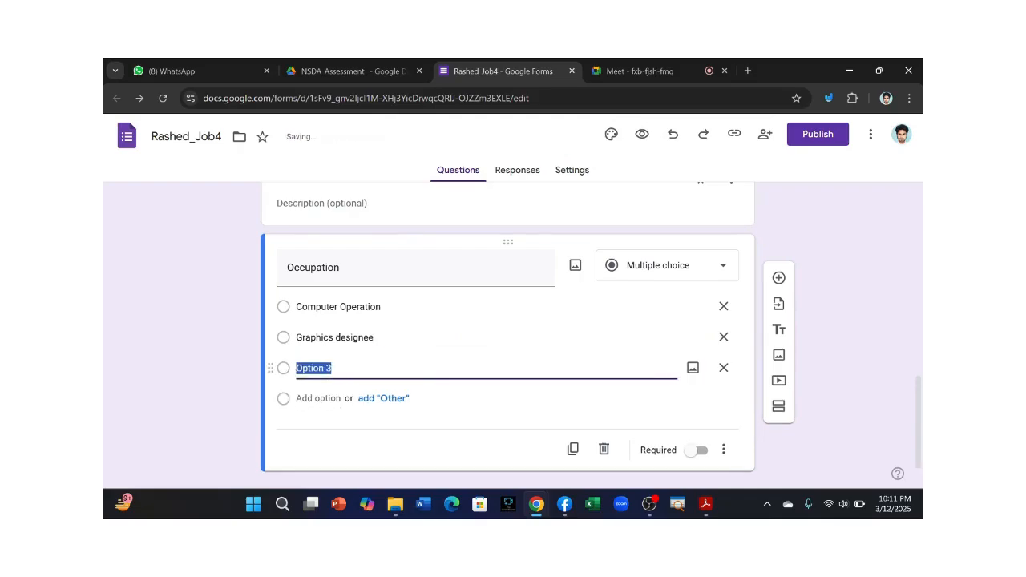
pyautogui.press('BackSpace')
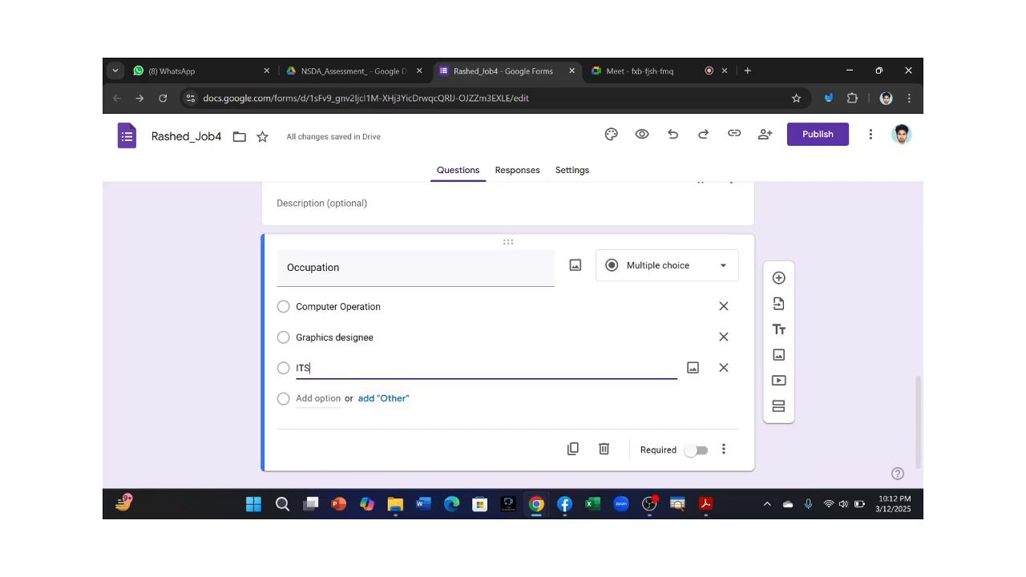
pyautogui.scroll(-1, 444, 412)
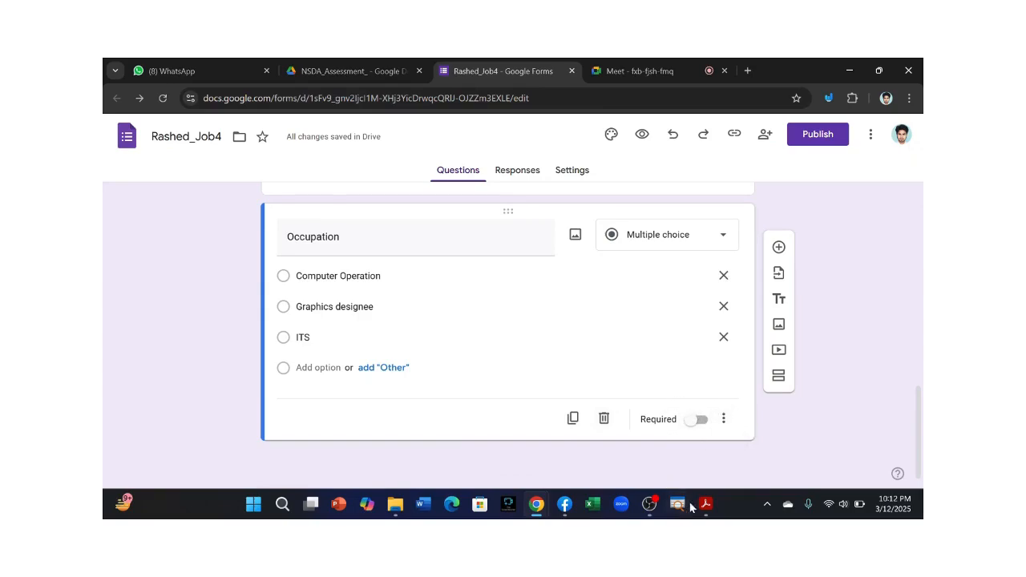
# Step: Compare the Occupation question with Assessment-tools-2.pdf, read the requirement for the next 2nd section field, and return to the form
pyautogui.moveTo(701, 511)
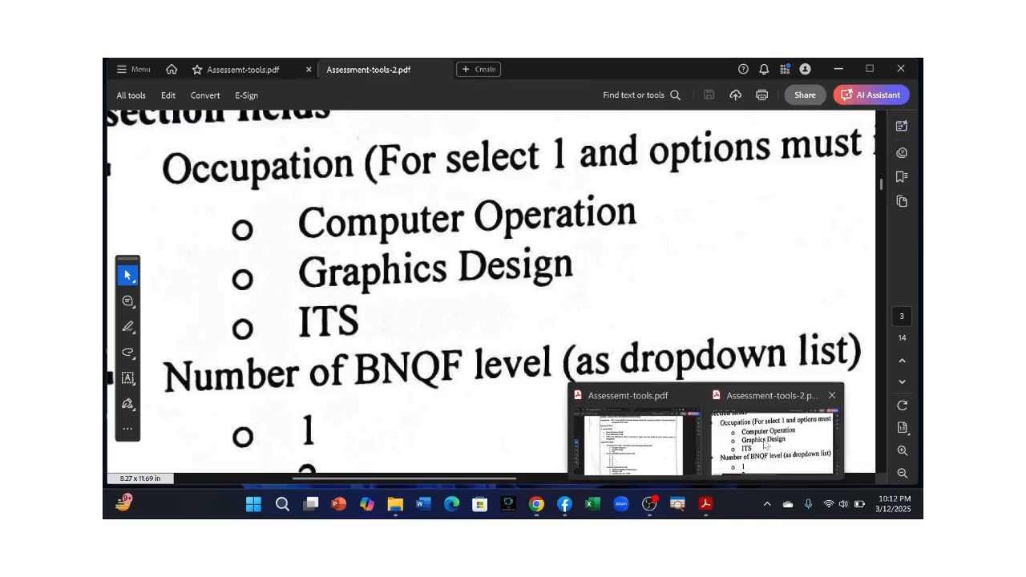
pyautogui.click(765, 445)
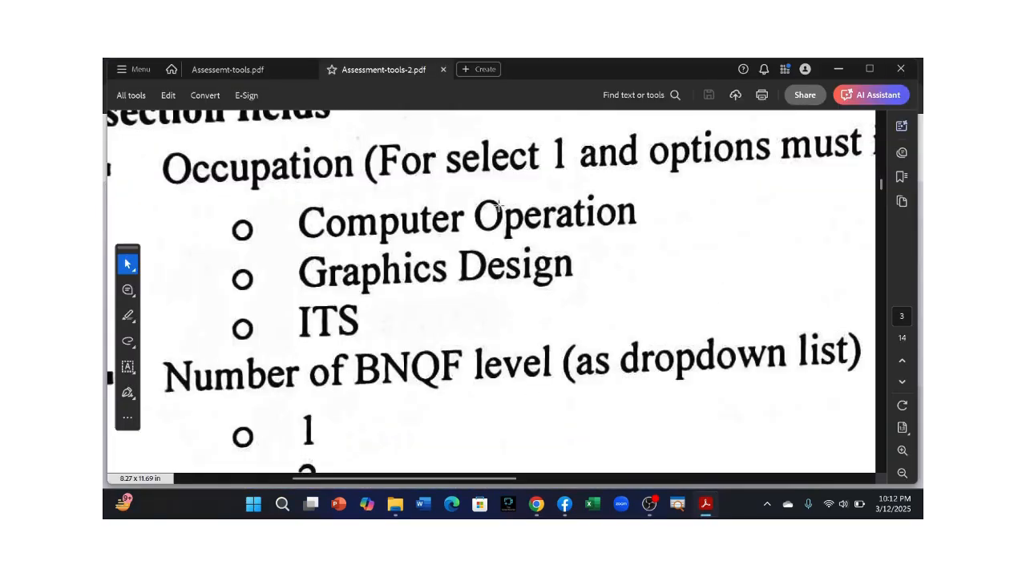
pyautogui.scroll(-3, 498, 206)
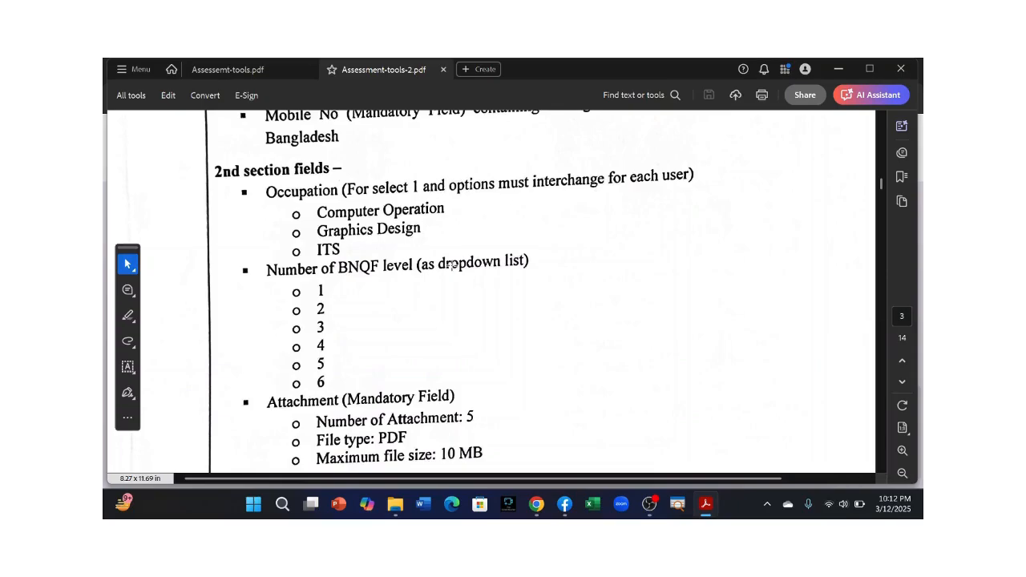
pyautogui.click(533, 509)
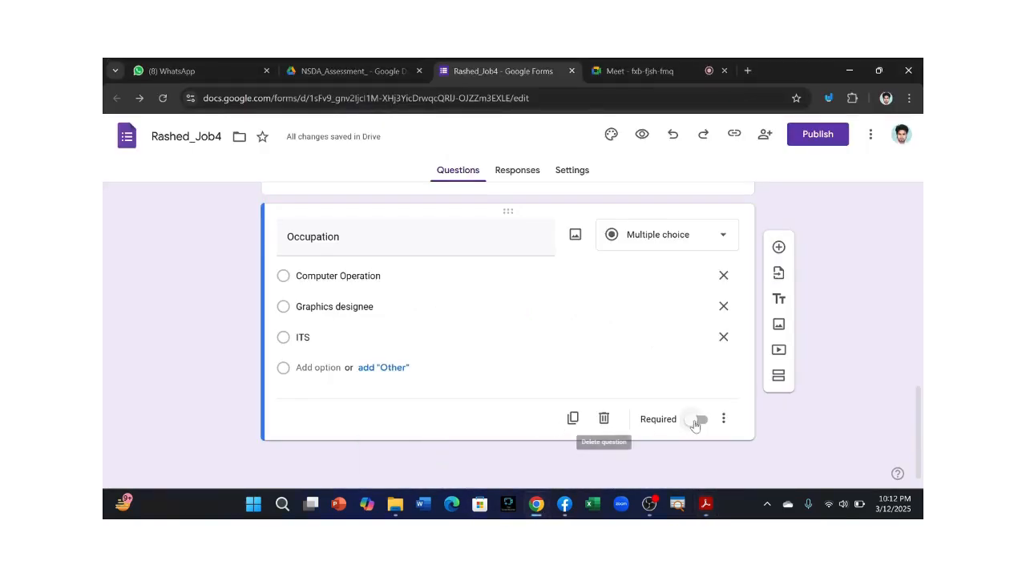
pyautogui.scroll(1, 461, 420)
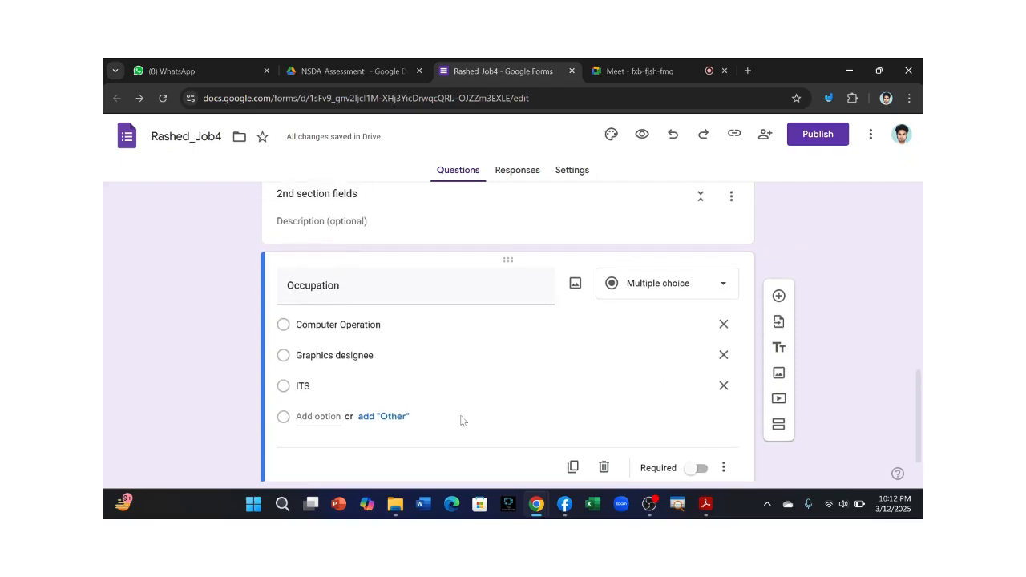
pyautogui.scroll(-1, 385, 415)
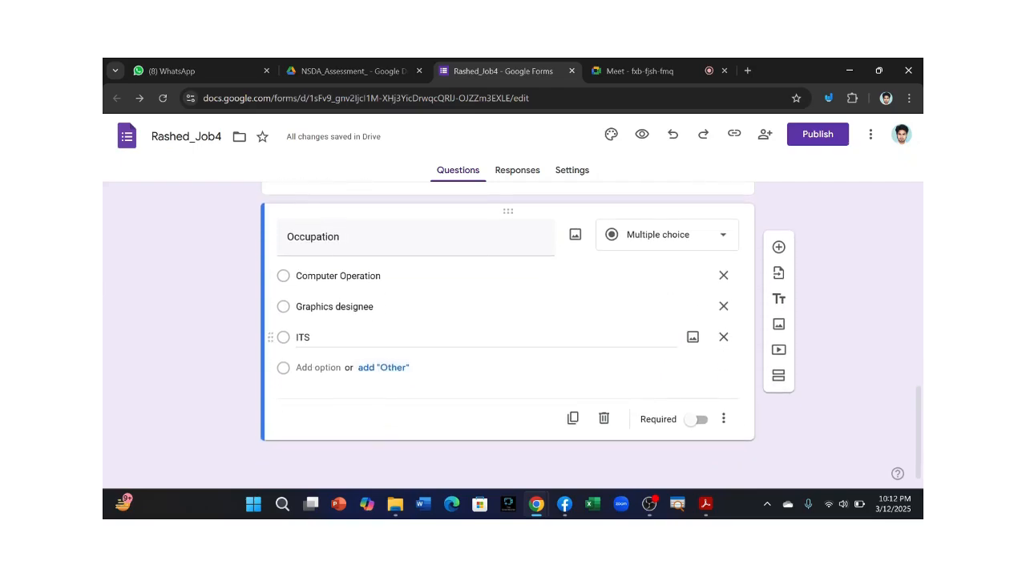
pyautogui.moveTo(707, 513)
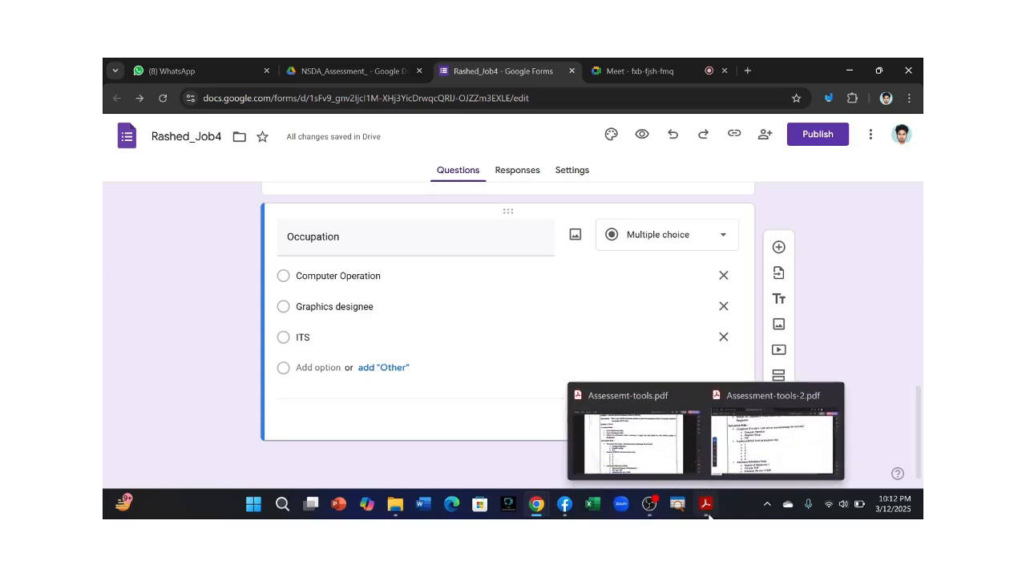
pyautogui.click(750, 433)
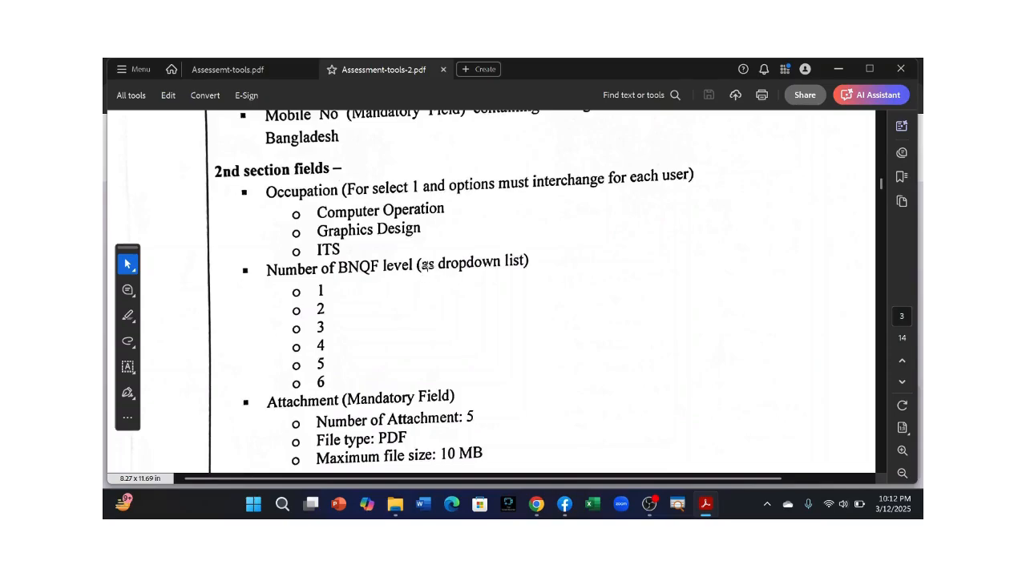
pyautogui.hotkey('alt', 'Tab')
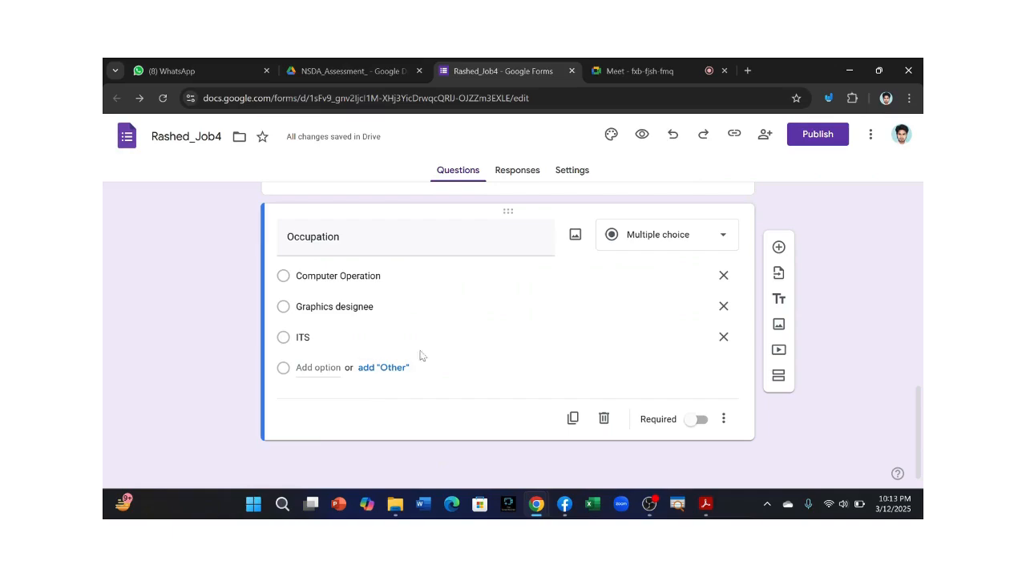
# Step: Add a new question below Occupation and title it "Number of BNQF Level"
pyautogui.click(778, 249)
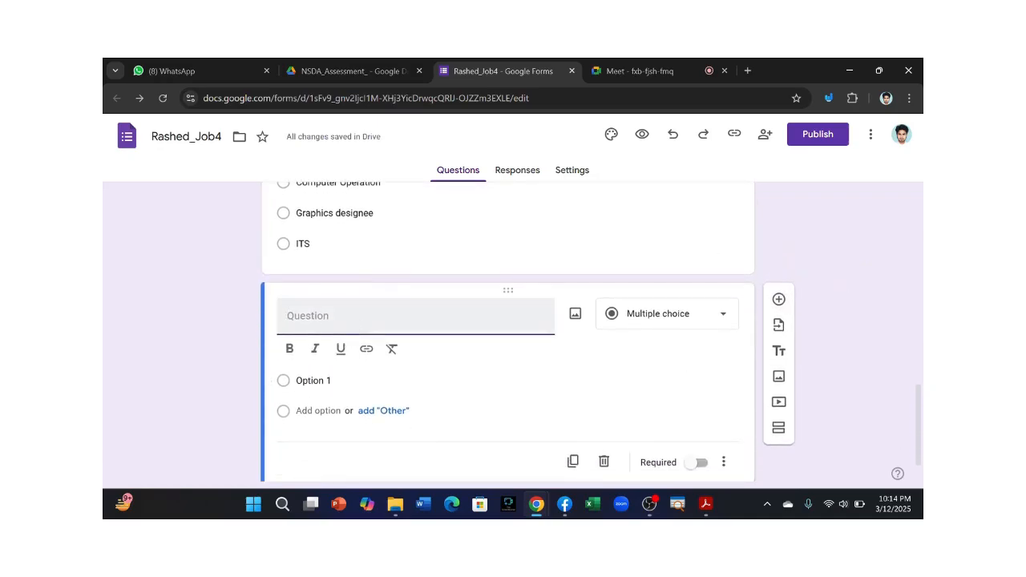
pyautogui.write('Numb')
pyautogui.press('BackSpace')
pyautogui.write('r')
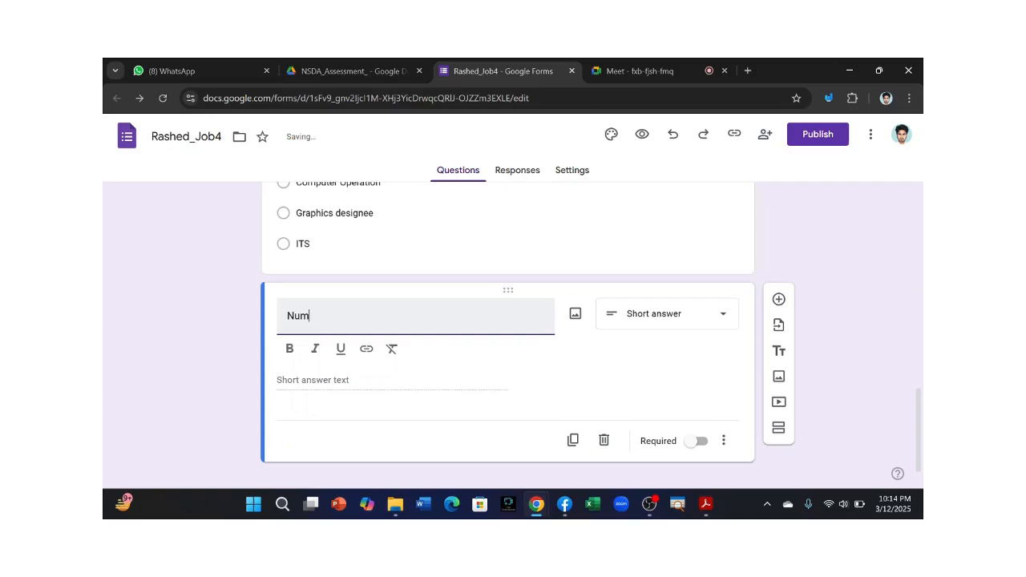
pyautogui.write('ber of BNQF Level')
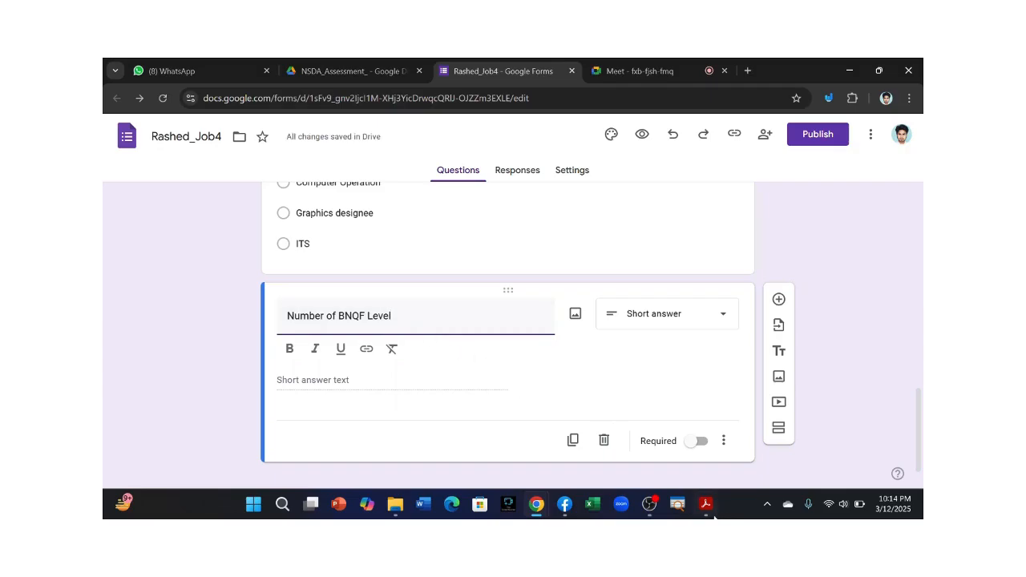
# Step: Check the BNQF level requirement in Assessment-tools-2.pdf and set the Number of BNQF Level question's type to Dropdown
pyautogui.moveTo(707, 506)
pyautogui.click(760, 433)
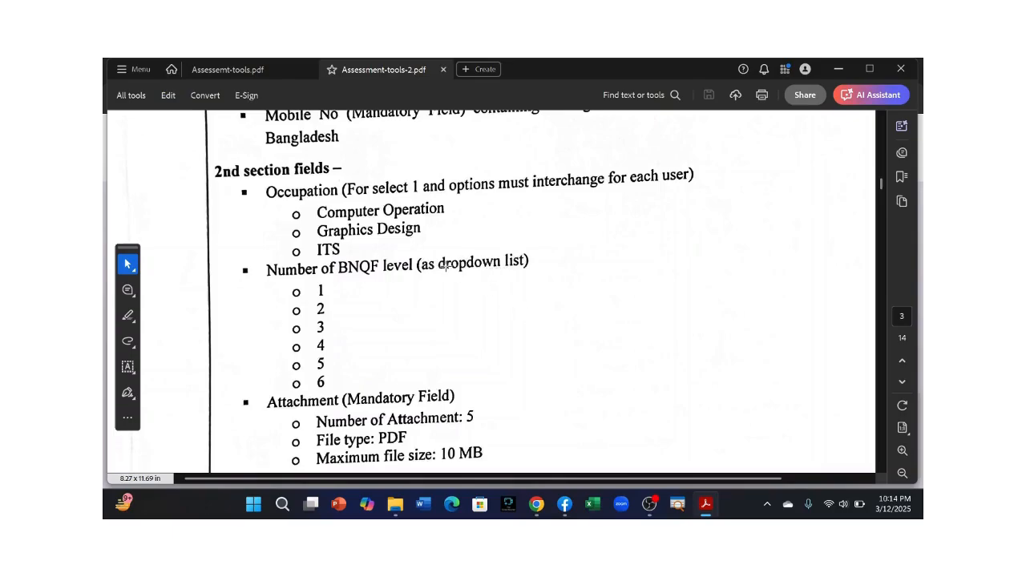
pyautogui.moveTo(535, 511)
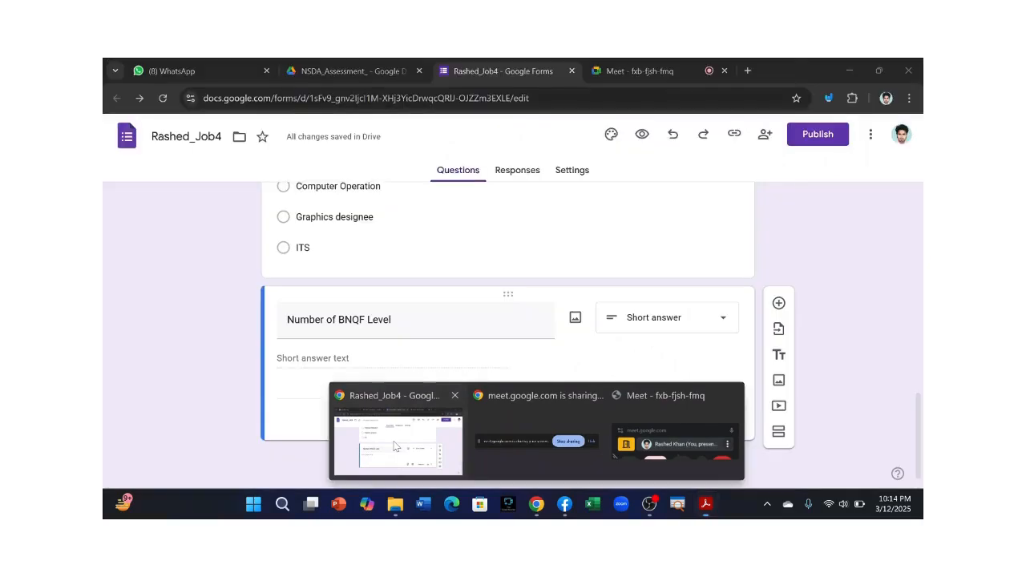
pyautogui.click(394, 445)
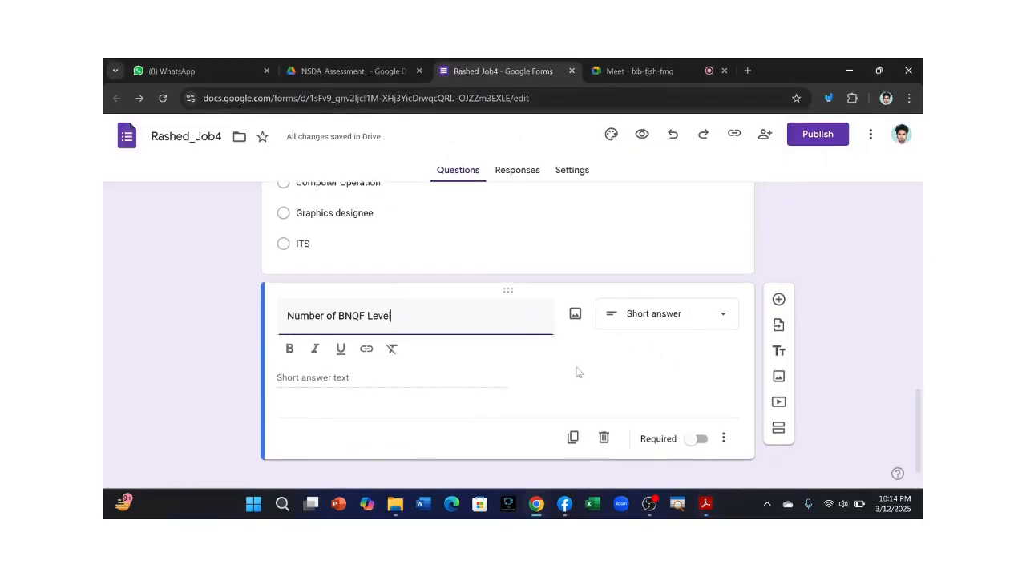
pyautogui.click(698, 314)
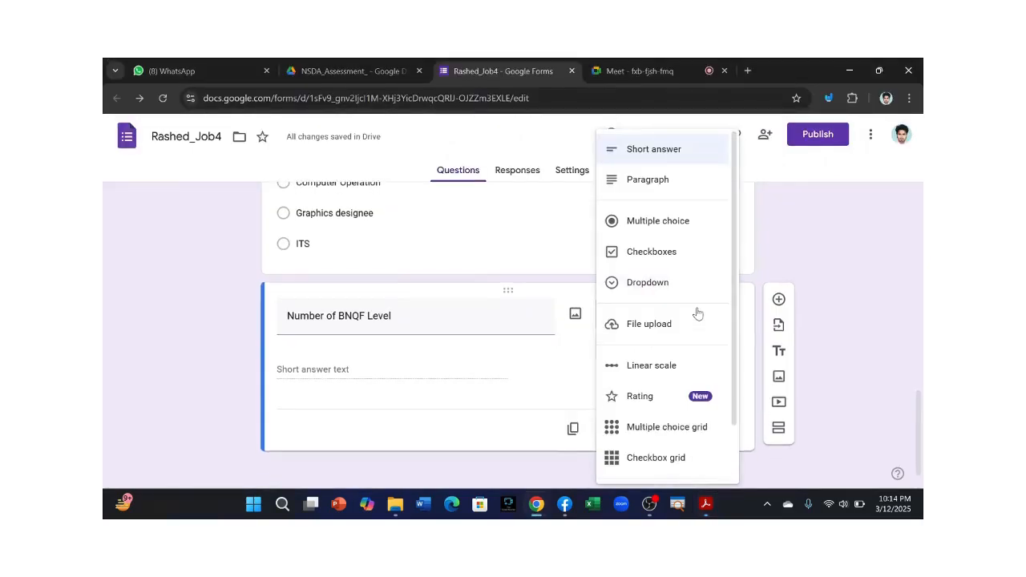
pyautogui.click(643, 287)
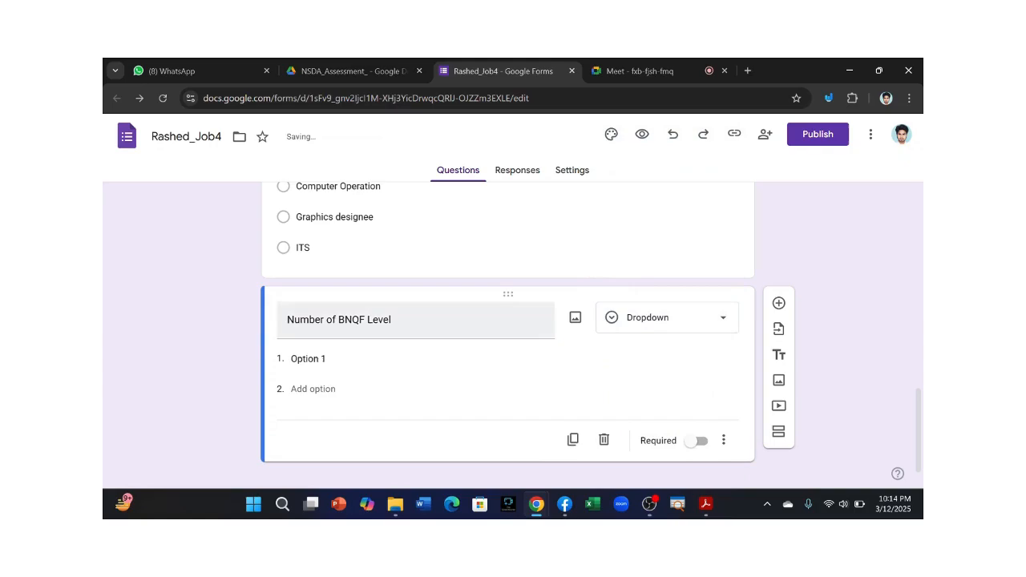
pyautogui.scroll(-1, 381, 374)
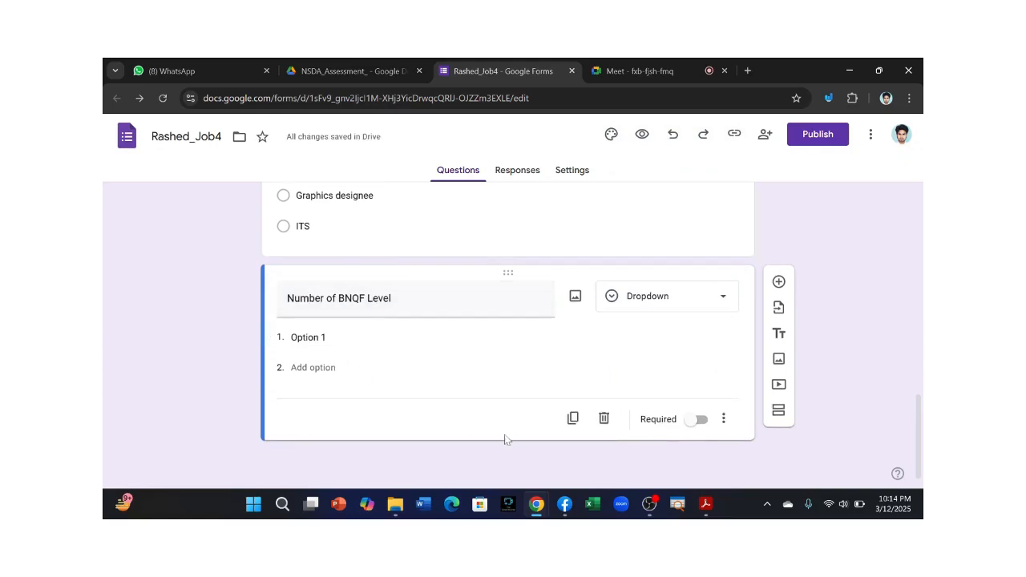
# Step: Read the listed BNQF level options in Assessment-tools-2.pdf and return to the Rashed_Job4 form
pyautogui.moveTo(707, 505)
pyautogui.click(774, 421)
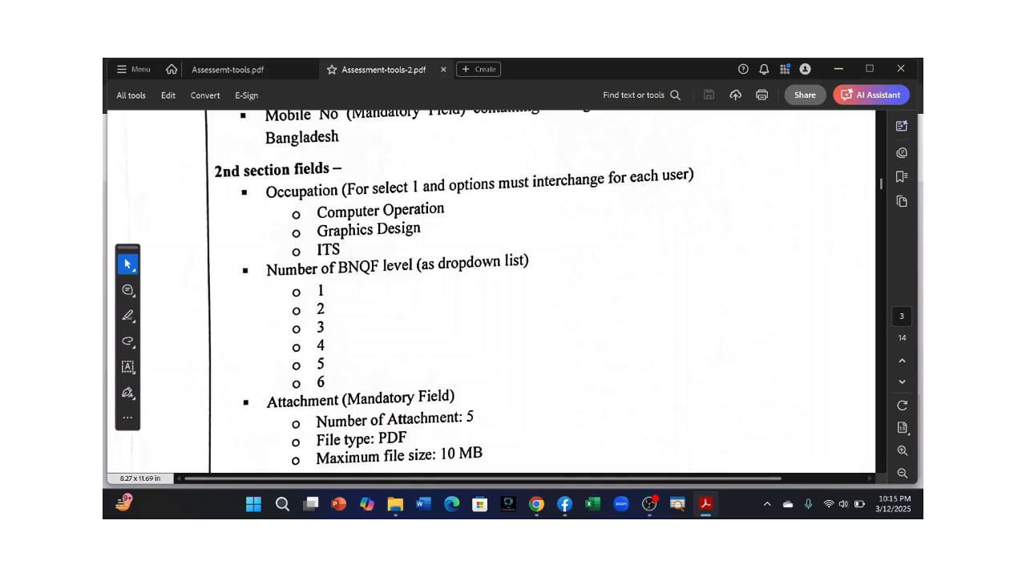
pyautogui.moveTo(541, 517)
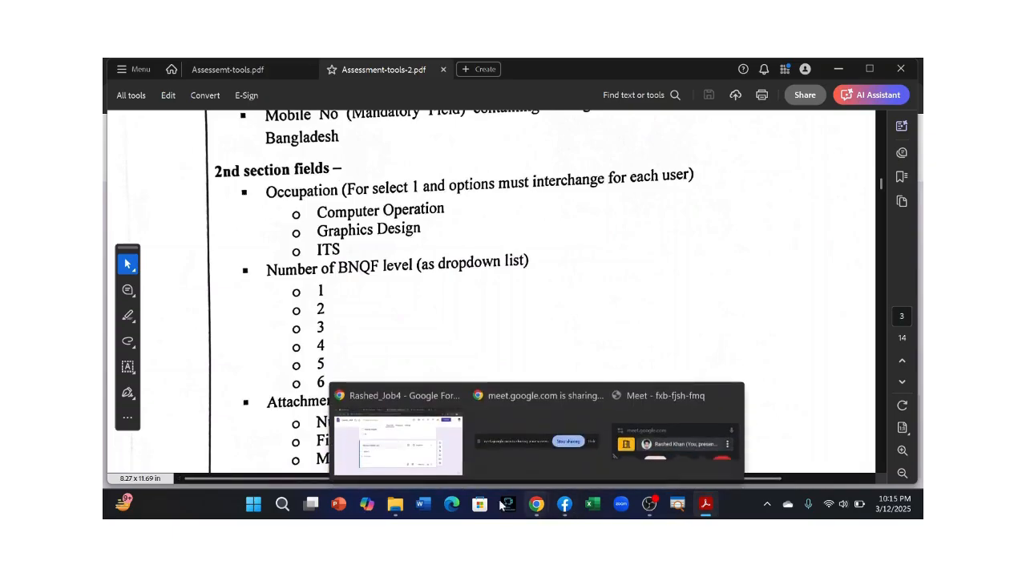
pyautogui.click(396, 442)
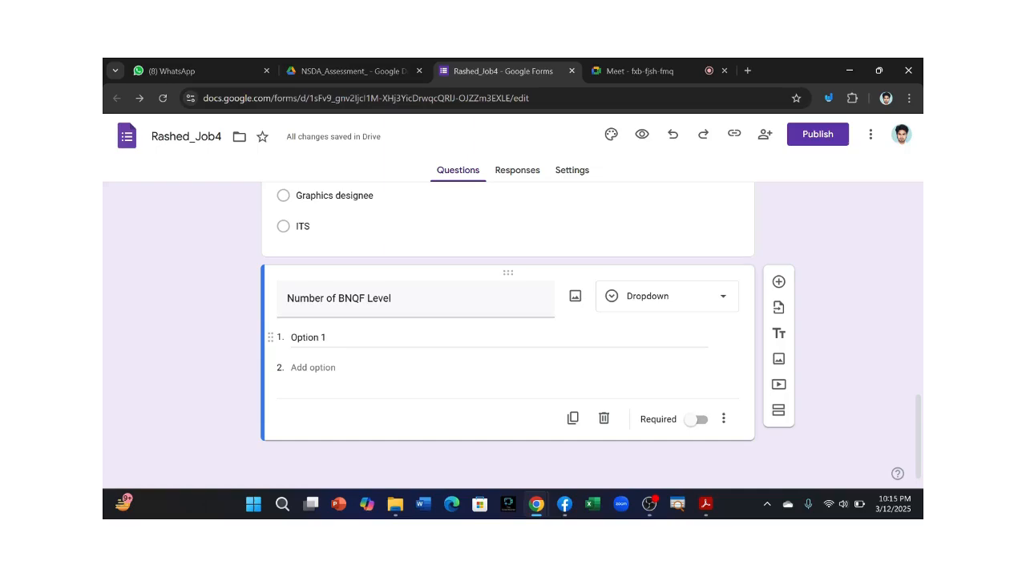
# Step: Enter 1, 2, 3, 4, 5 and 6 as the Number of BNQF Level dropdown options and add a seventh option with its default text
pyautogui.click(321, 337)
pyautogui.press('BackSpace')
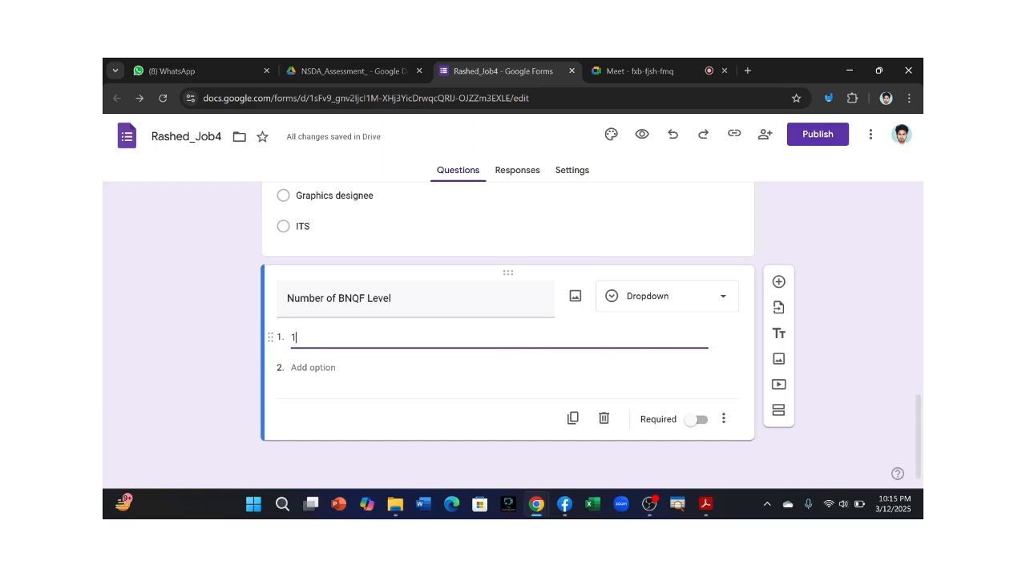
pyautogui.write('1')
pyautogui.press('Return')
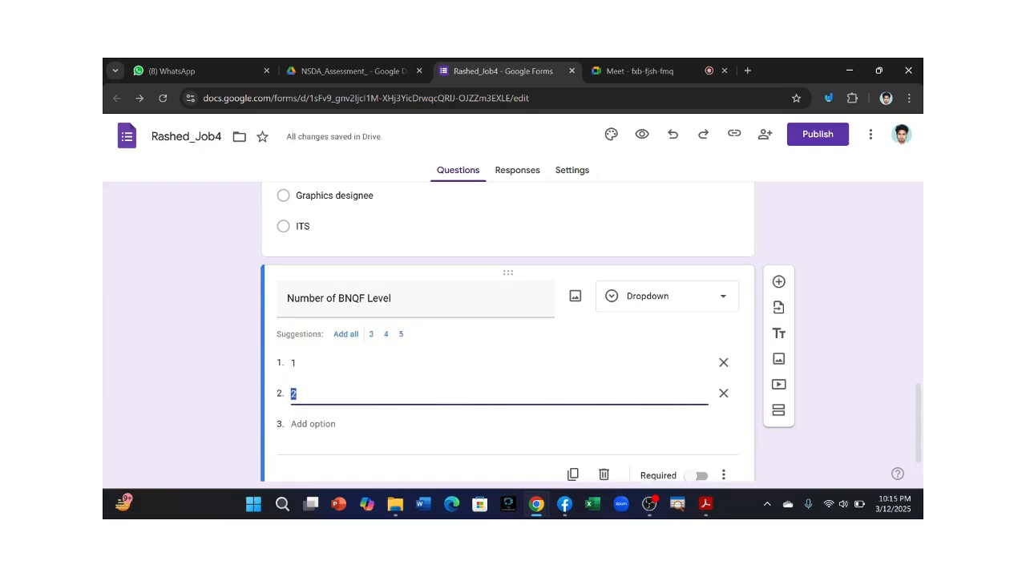
pyautogui.press('Return')
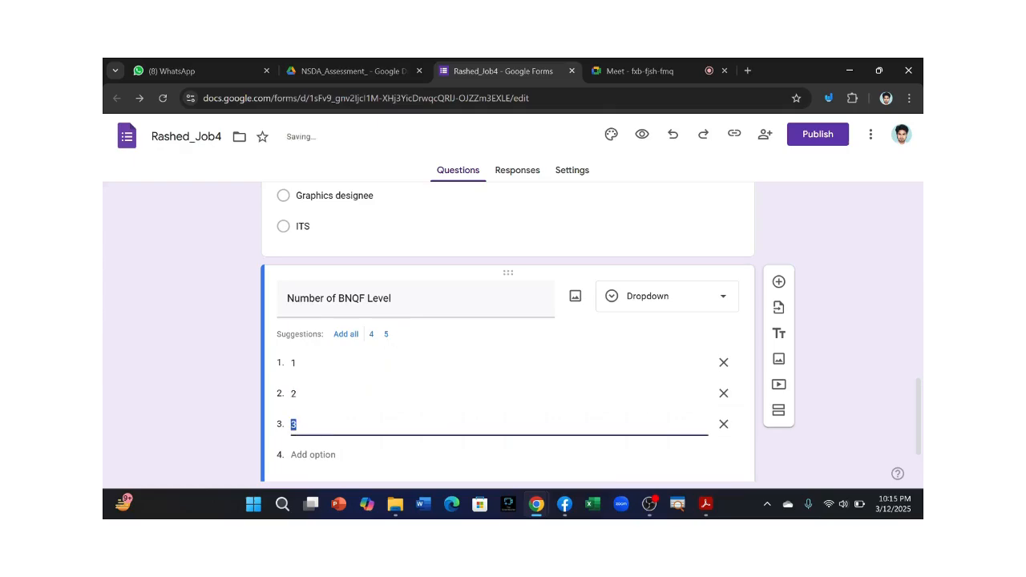
pyautogui.press('Return')
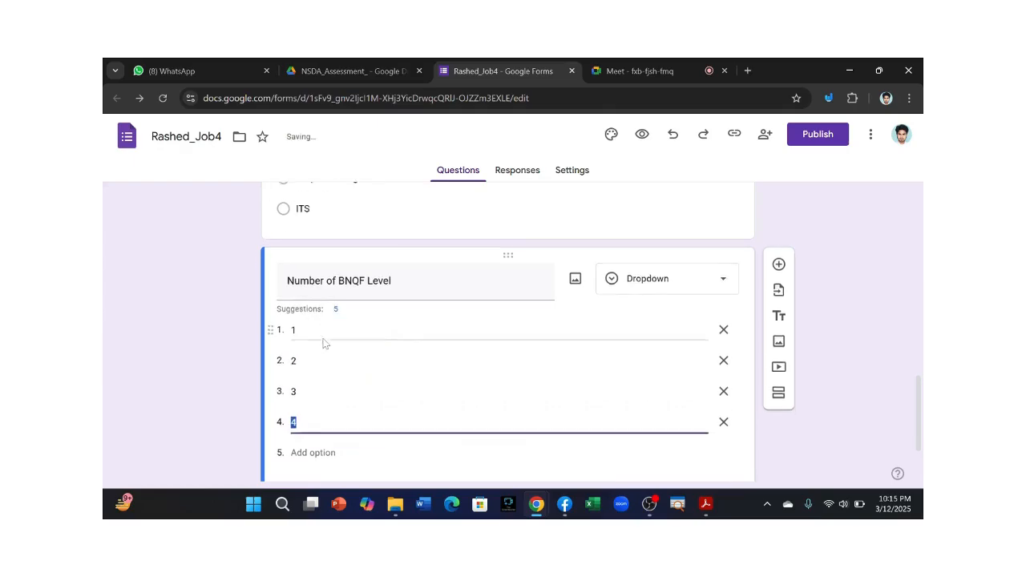
pyautogui.press('Return')
pyautogui.write('5')
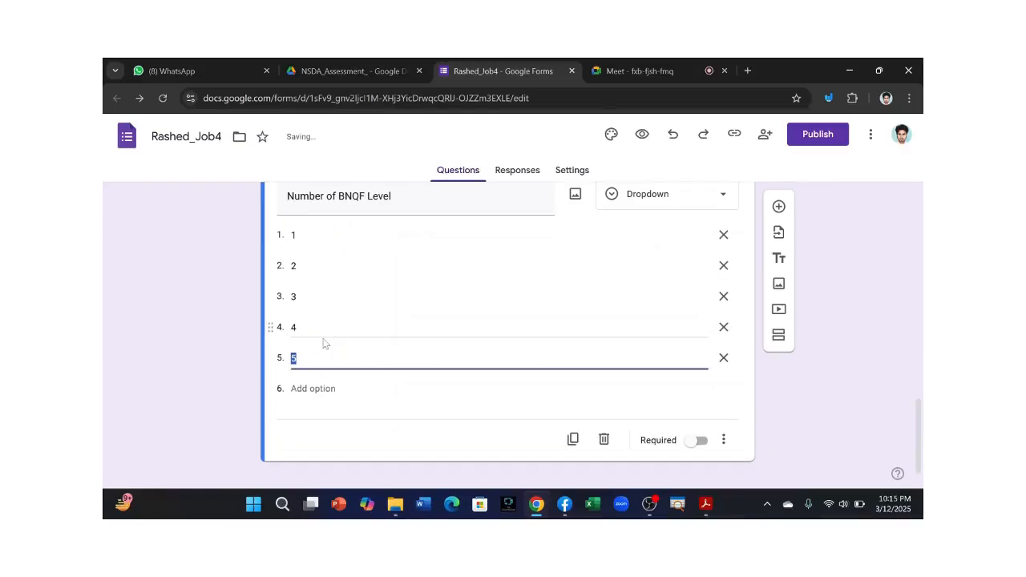
pyautogui.press('Return')
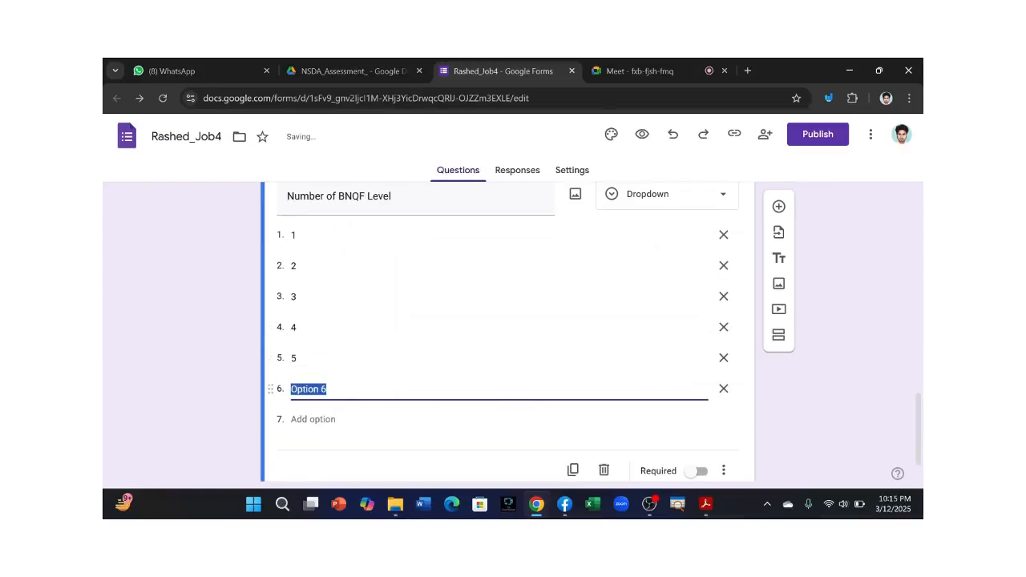
pyautogui.press('BackSpace')
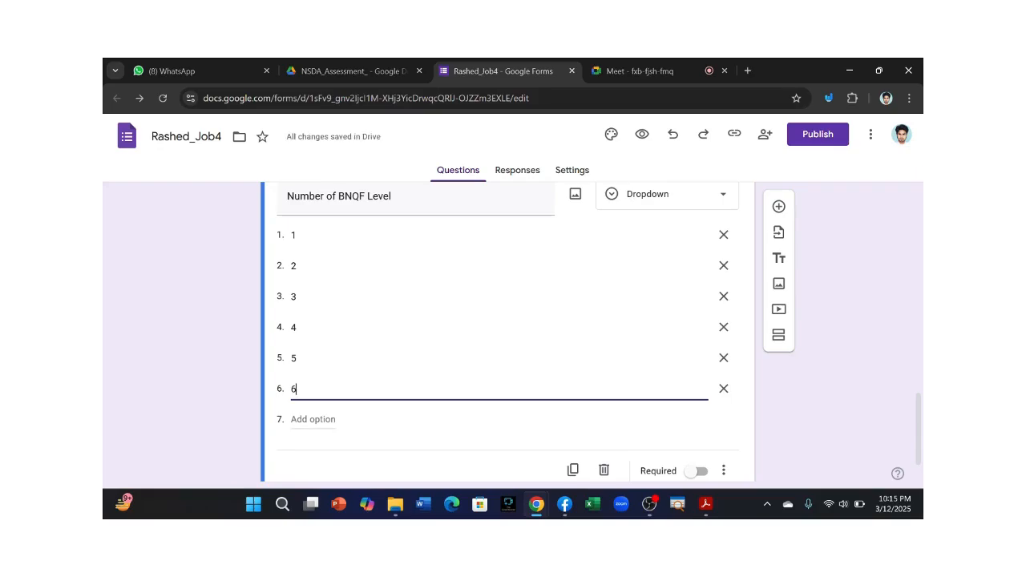
pyautogui.click(358, 470)
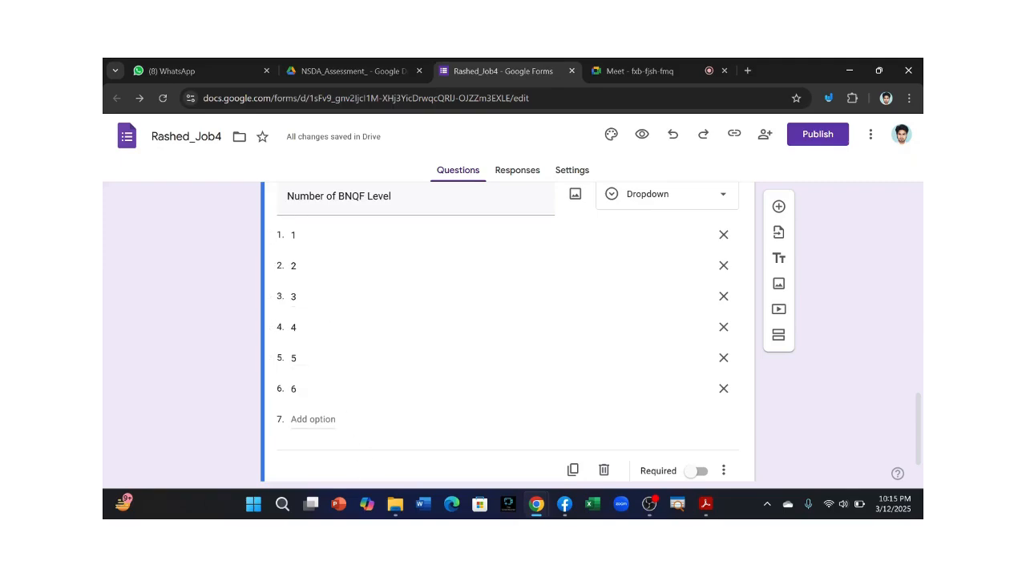
pyautogui.click(313, 419)
# Step: Compare the form's second section with Assessment-tools-2.pdf and read the requirements for the Attachment field
pyautogui.moveTo(717, 512)
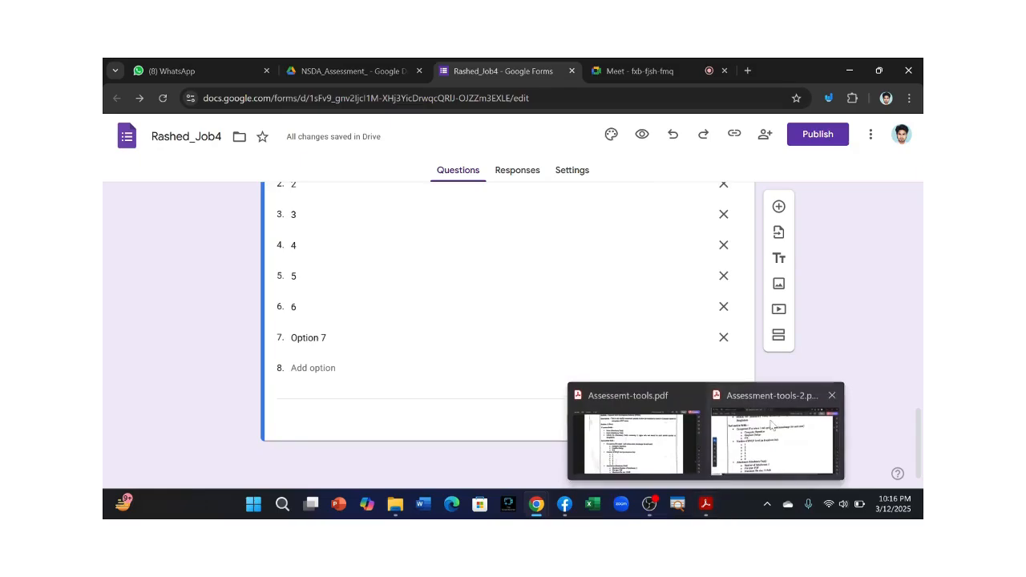
pyautogui.click(774, 453)
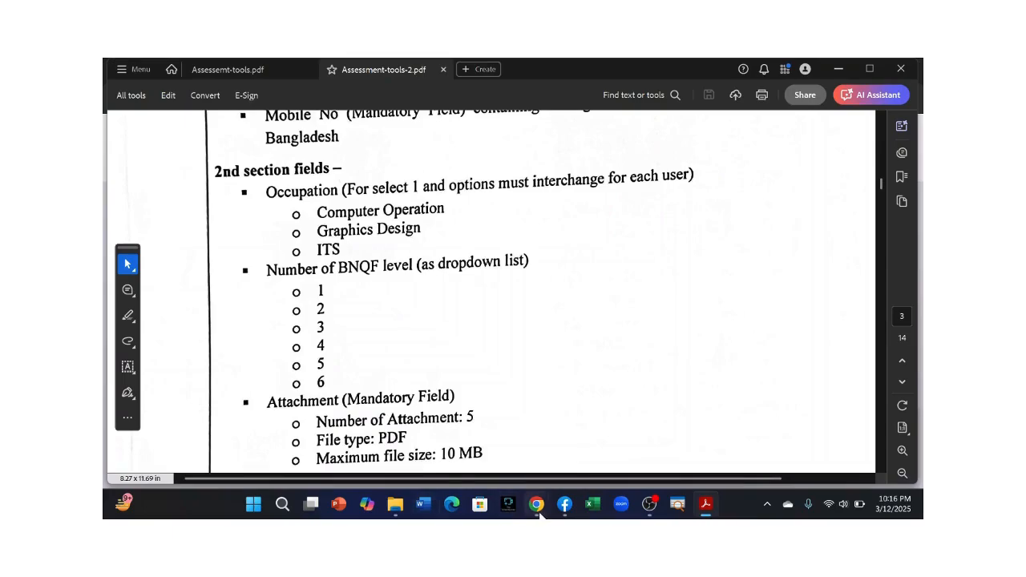
pyautogui.moveTo(536, 505)
pyautogui.click(396, 455)
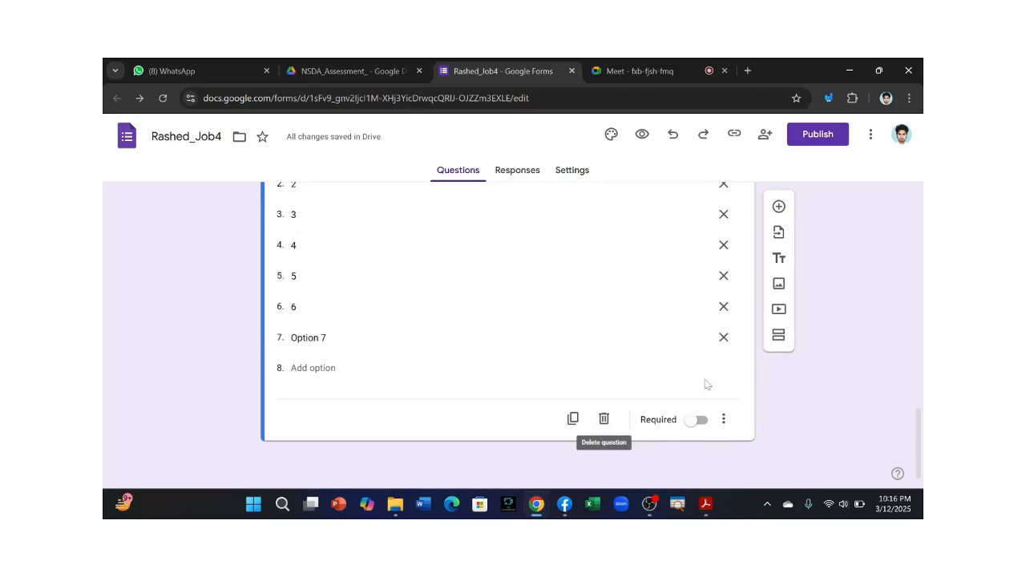
pyautogui.scroll(2, 380, 364)
pyautogui.scroll(-5, 380, 364)
pyautogui.scroll(-2, 380, 364)
pyautogui.scroll(3, 380, 365)
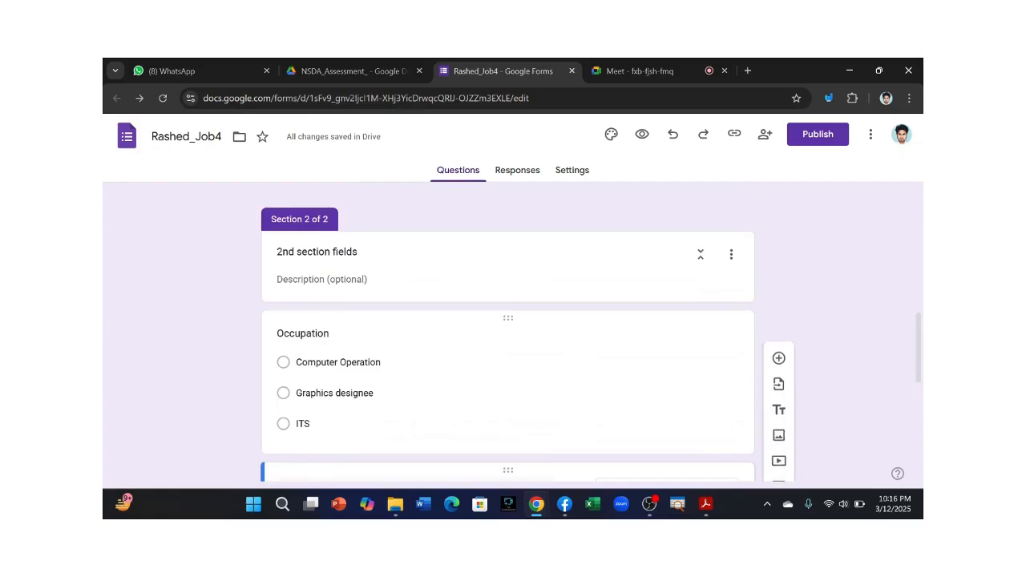
pyautogui.scroll(-2, 380, 365)
pyautogui.scroll(-3, 380, 365)
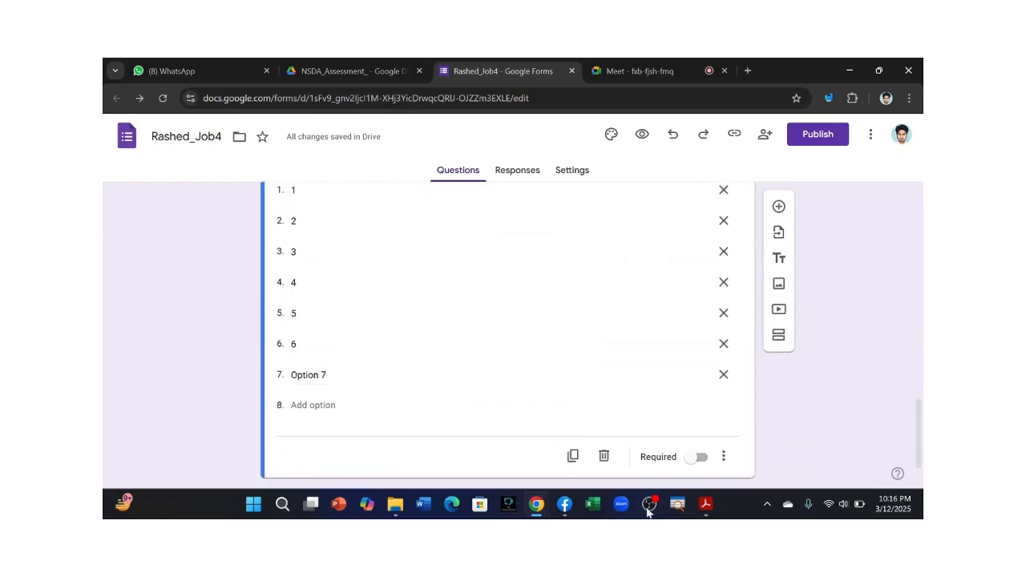
pyautogui.moveTo(704, 504)
pyautogui.click(774, 453)
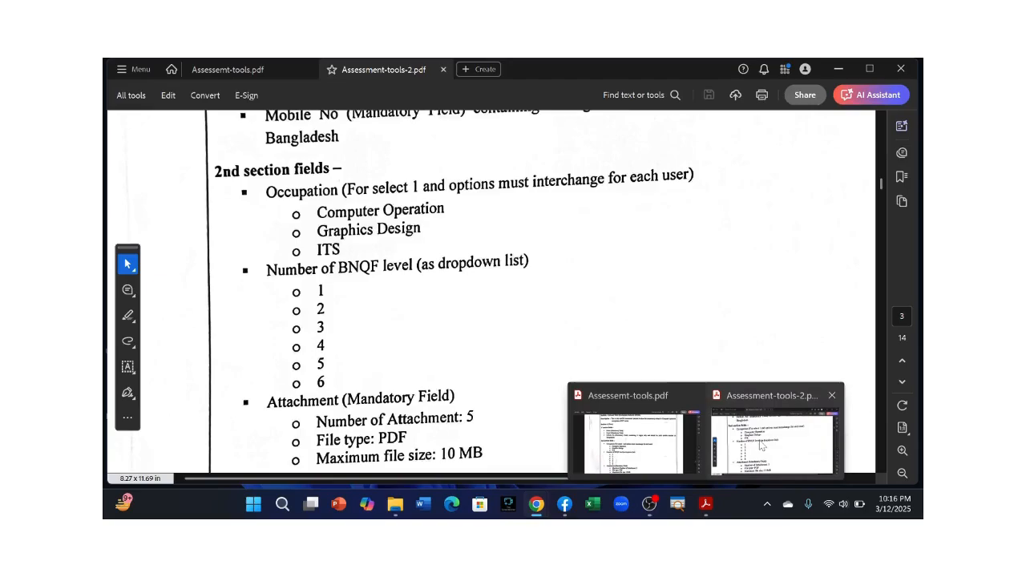
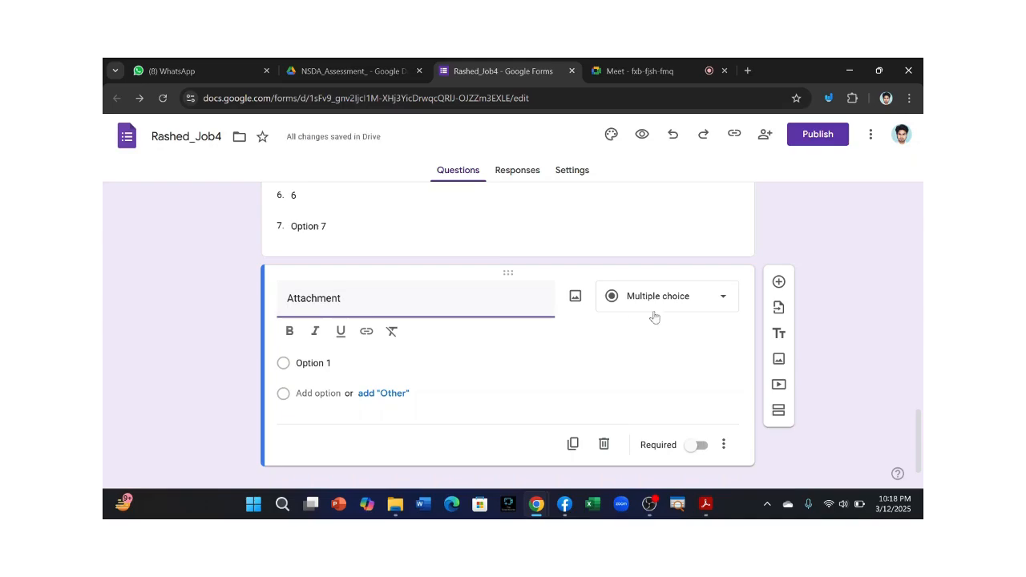
# Step: Change the Attachment question's type to File upload and accept letting respondents upload files to Drive
pyautogui.click(716, 307)
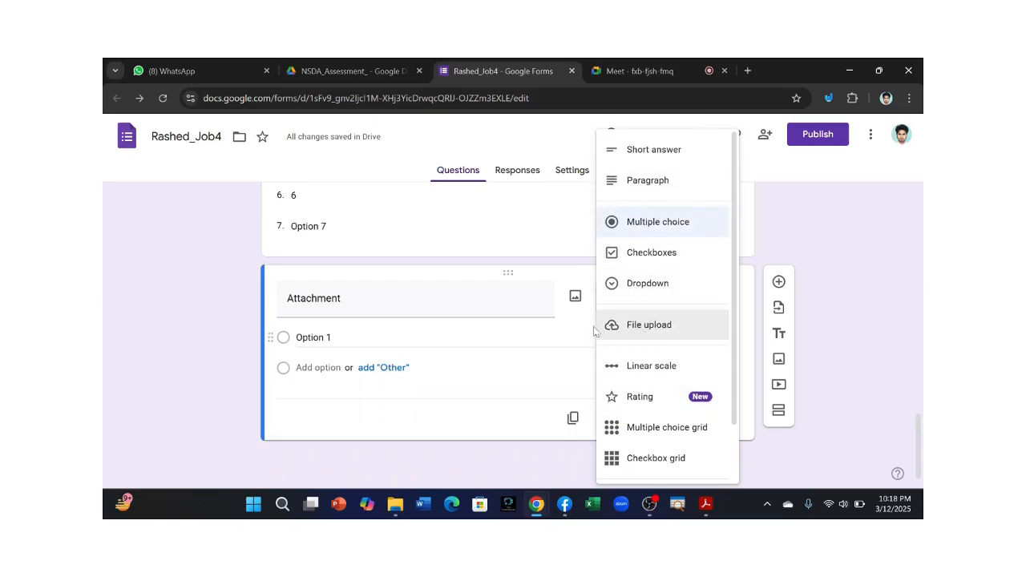
pyautogui.click(668, 330)
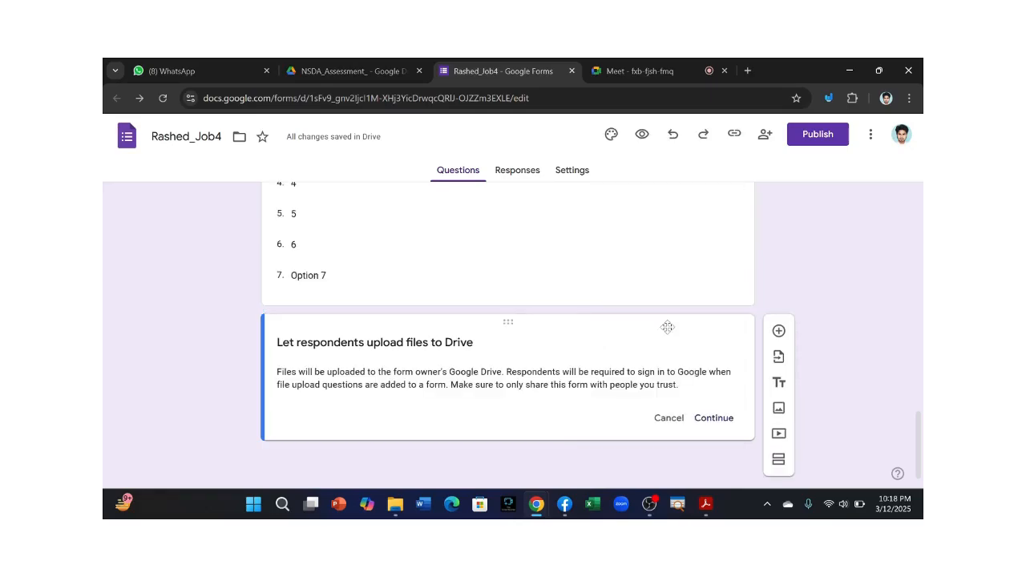
pyautogui.click(711, 418)
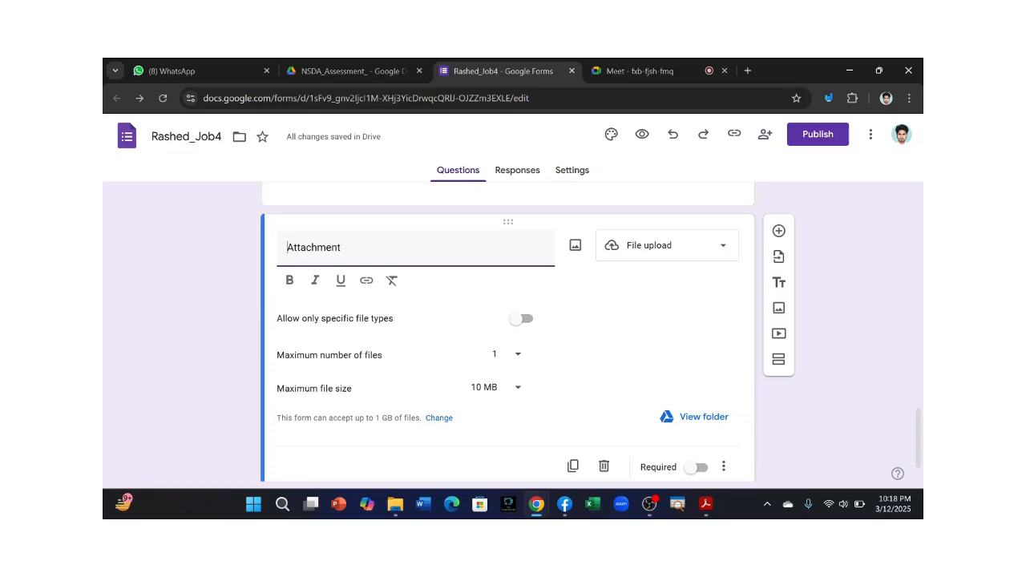
# Step: Restrict the Attachment question's uploads to specific file types and allow PDF
pyautogui.moveTo(321, 318); pyautogui.dragTo(399, 298)
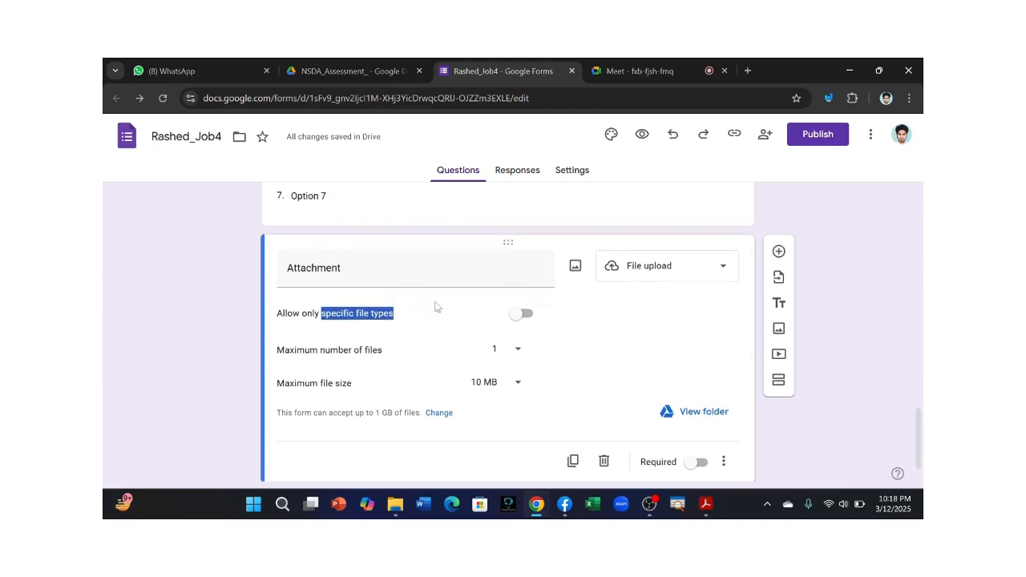
pyautogui.click(532, 317)
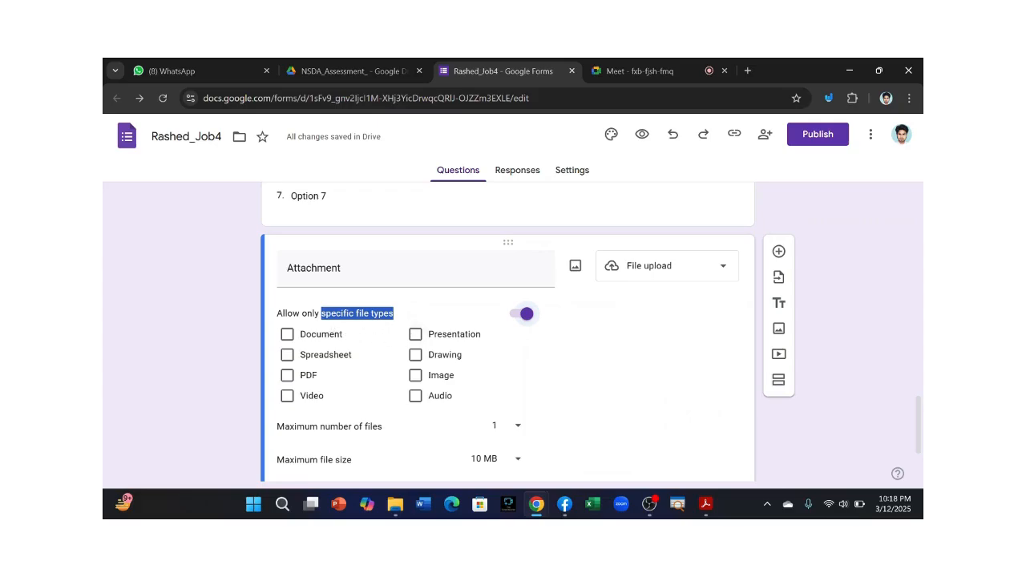
pyautogui.click(287, 377)
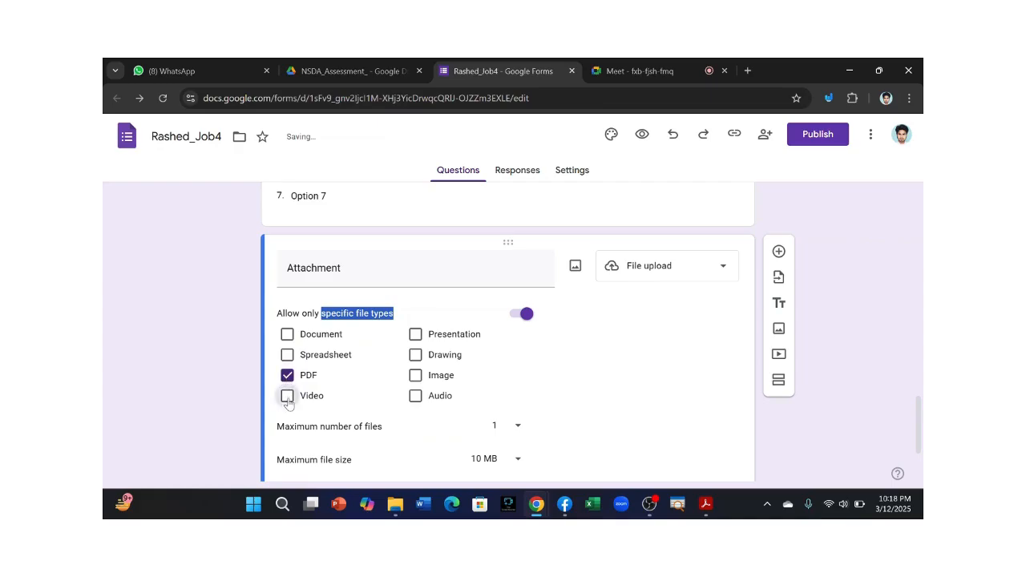
# Step: Try also allowing Video, Document, Image and Audio files for the Attachment question, and clear those four types again
pyautogui.click(287, 396)
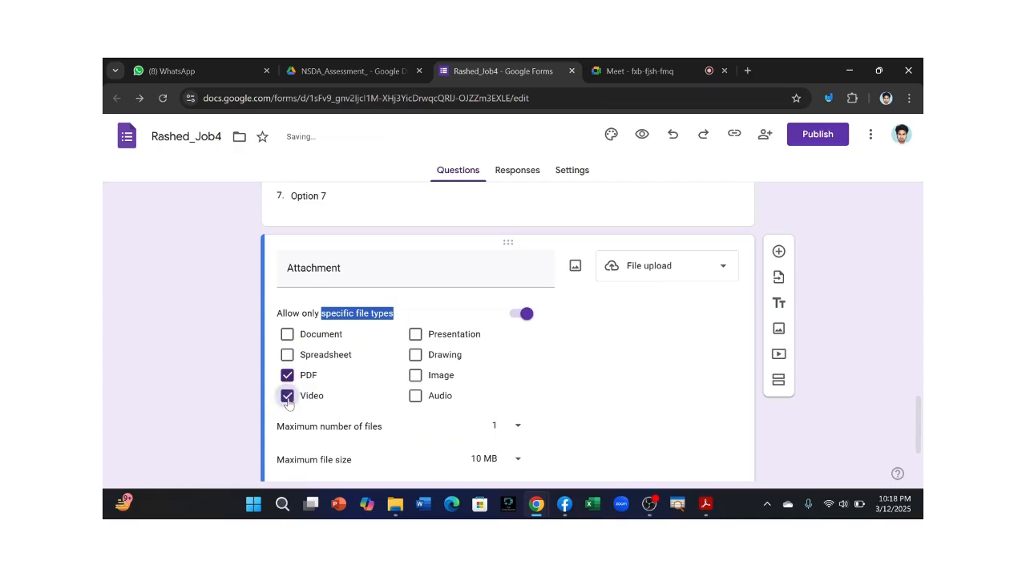
pyautogui.click(287, 335)
pyautogui.click(415, 377)
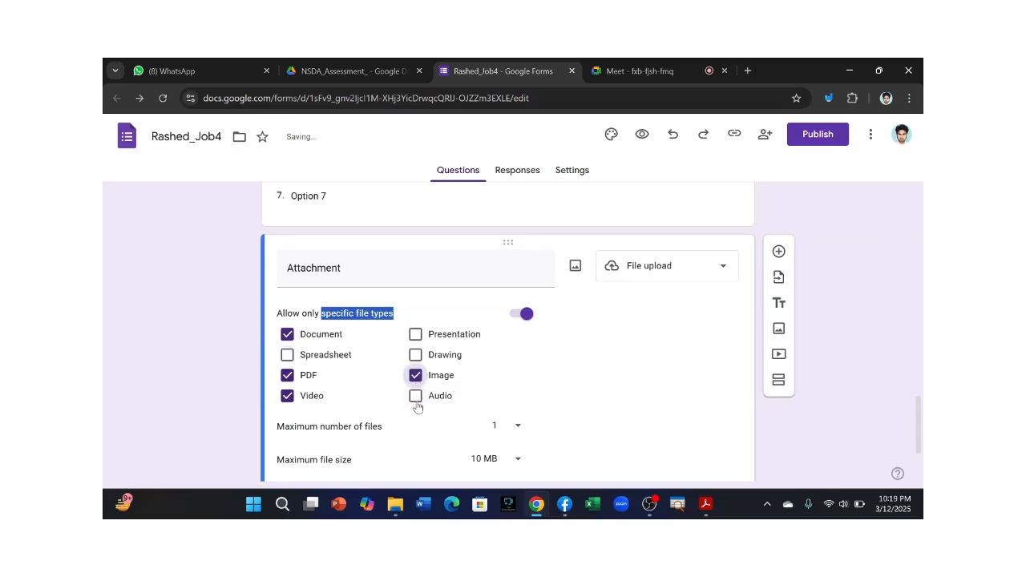
pyautogui.click(415, 396)
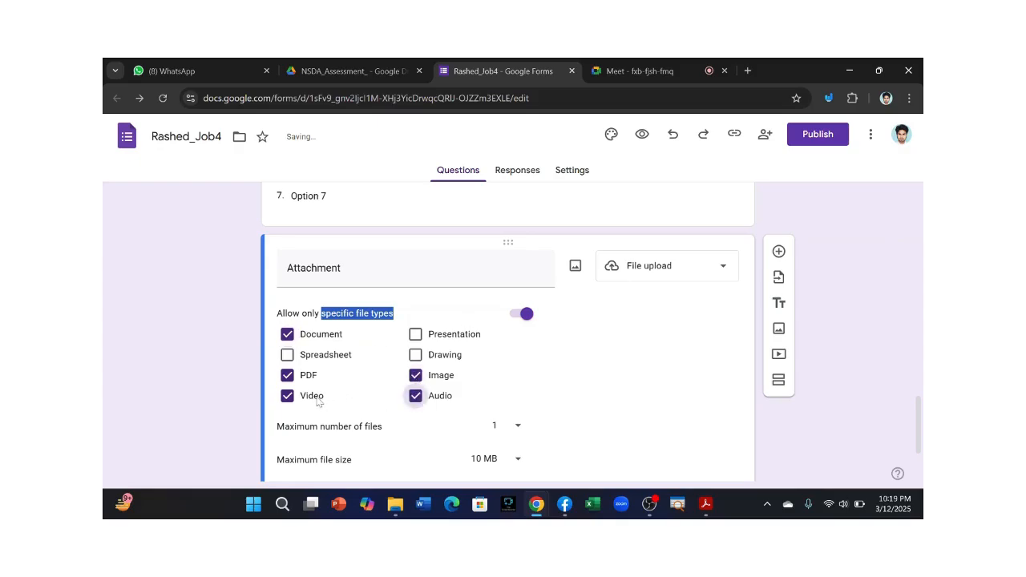
pyautogui.click(285, 398)
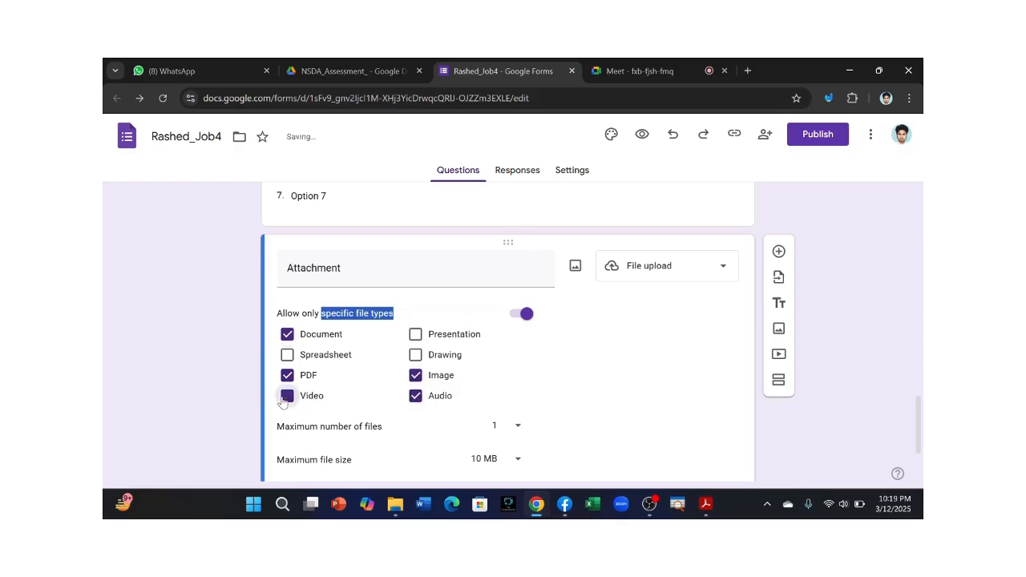
pyautogui.click(415, 396)
pyautogui.click(415, 396)
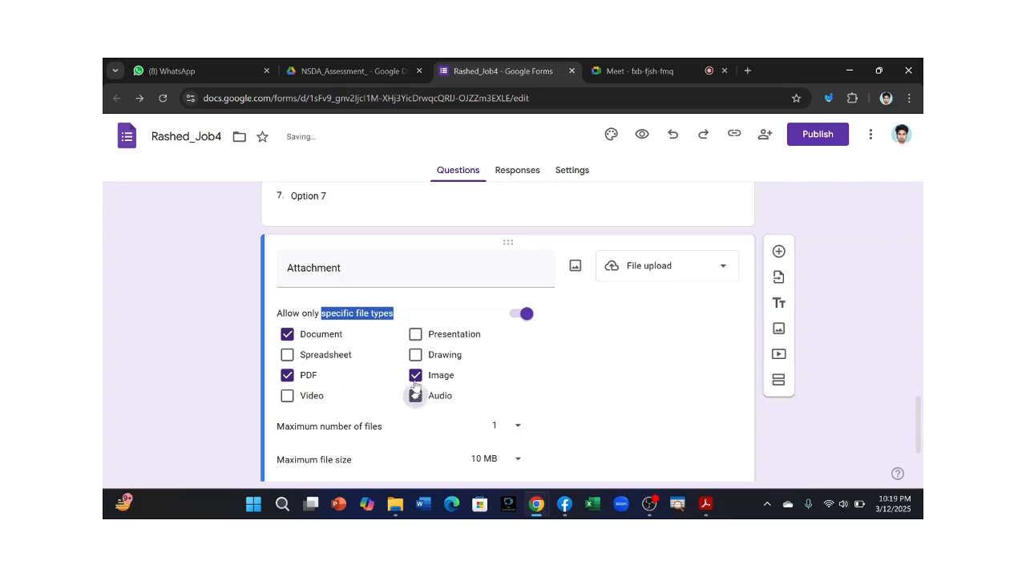
pyautogui.click(415, 375)
pyautogui.click(415, 396)
pyautogui.click(286, 335)
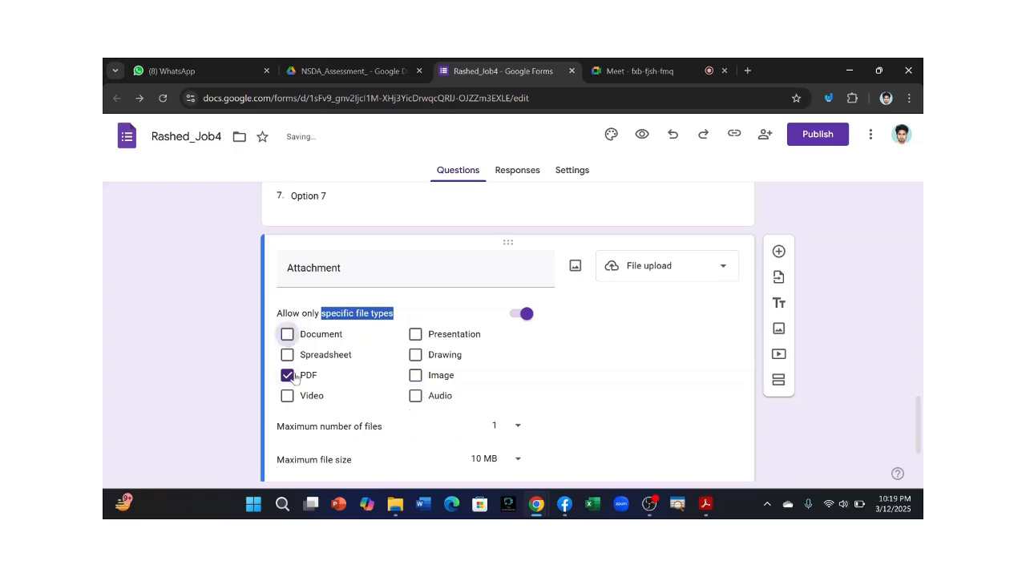
# Step: Set the Attachment question's maximum number of files to 5
pyautogui.scroll(-1, 329, 382)
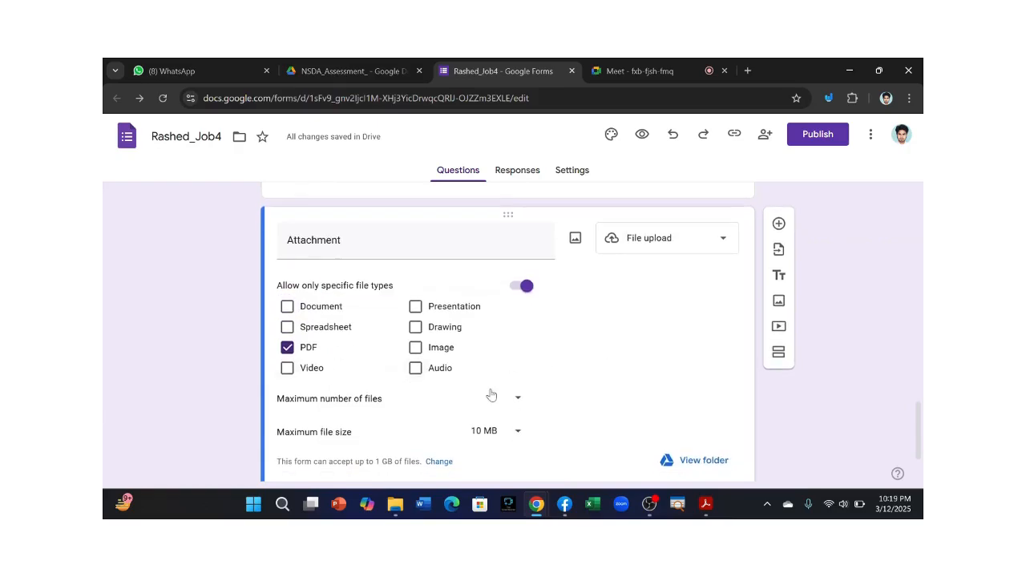
pyautogui.scroll(-2, 412, 401)
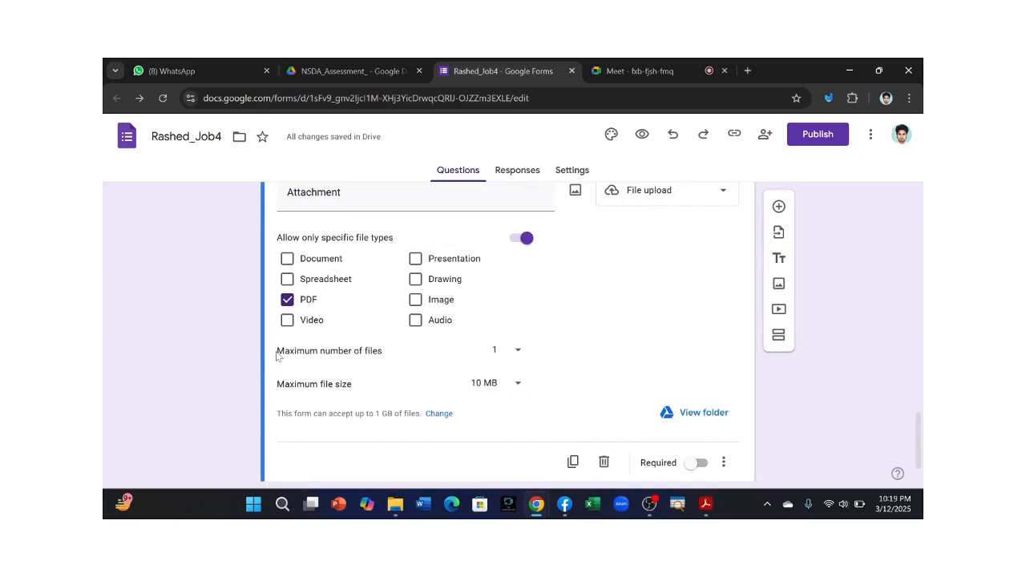
pyautogui.moveTo(276, 351); pyautogui.dragTo(385, 365)
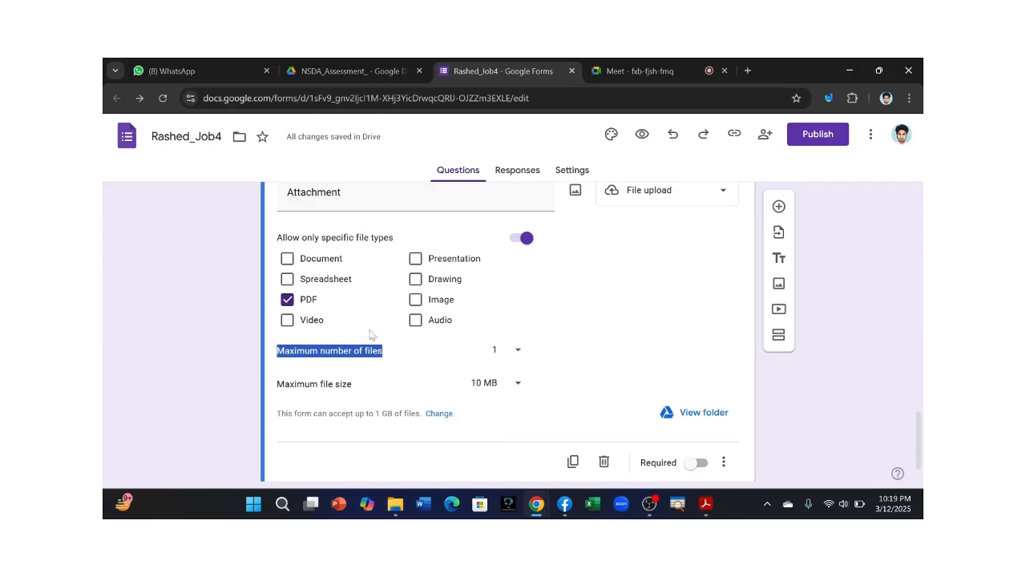
pyautogui.click(405, 343)
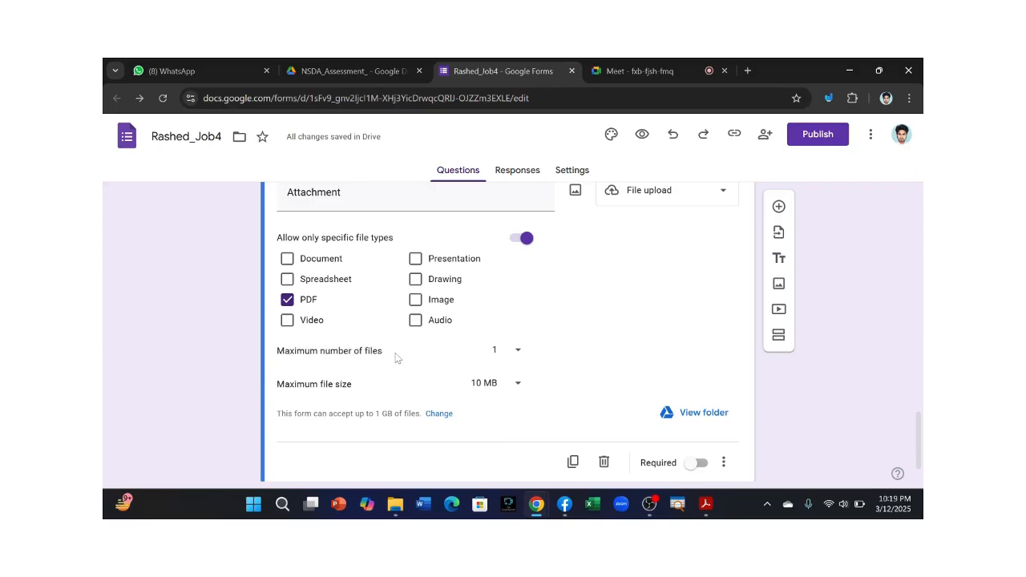
pyautogui.click(519, 353)
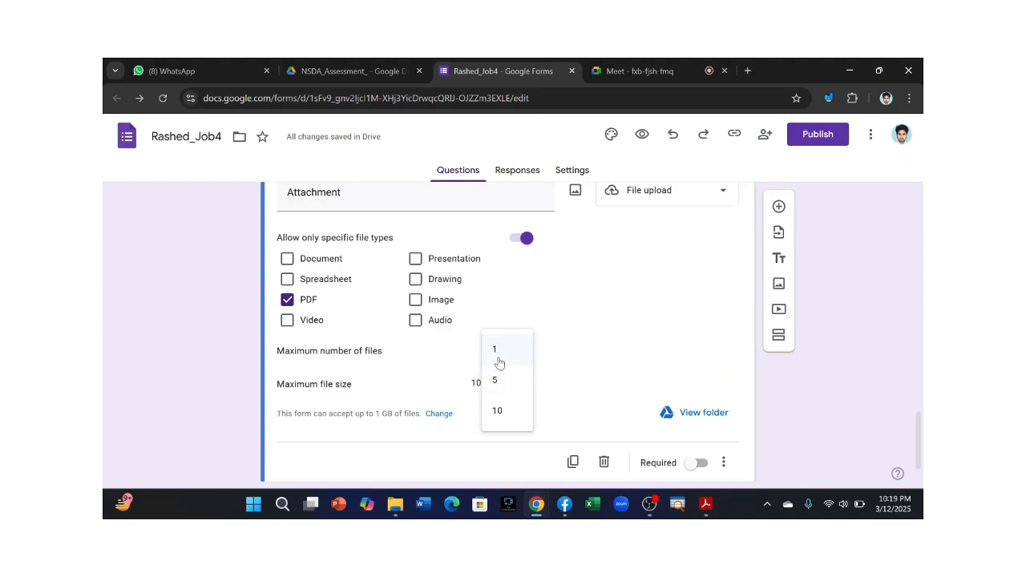
pyautogui.click(446, 360)
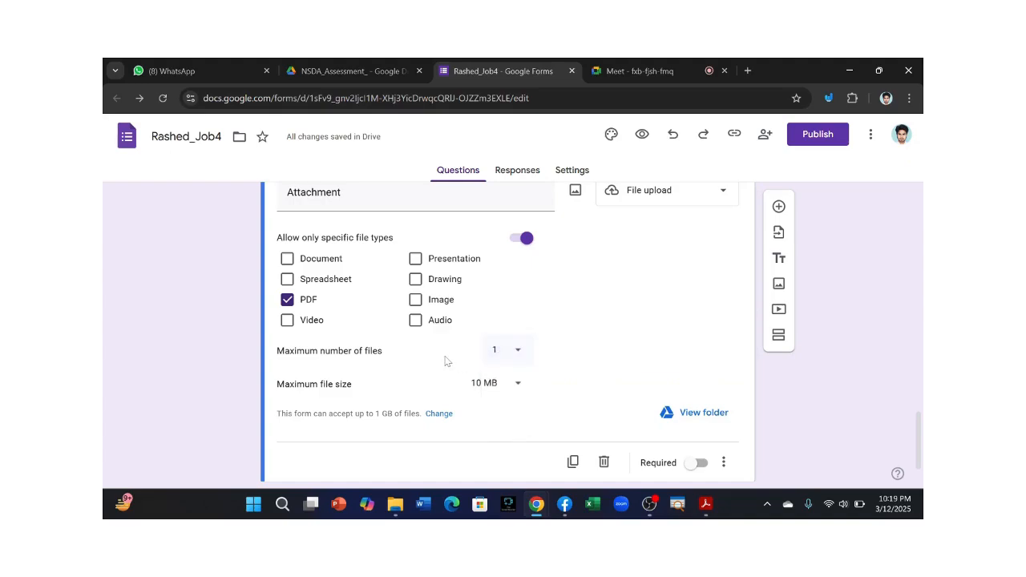
pyautogui.click(513, 353)
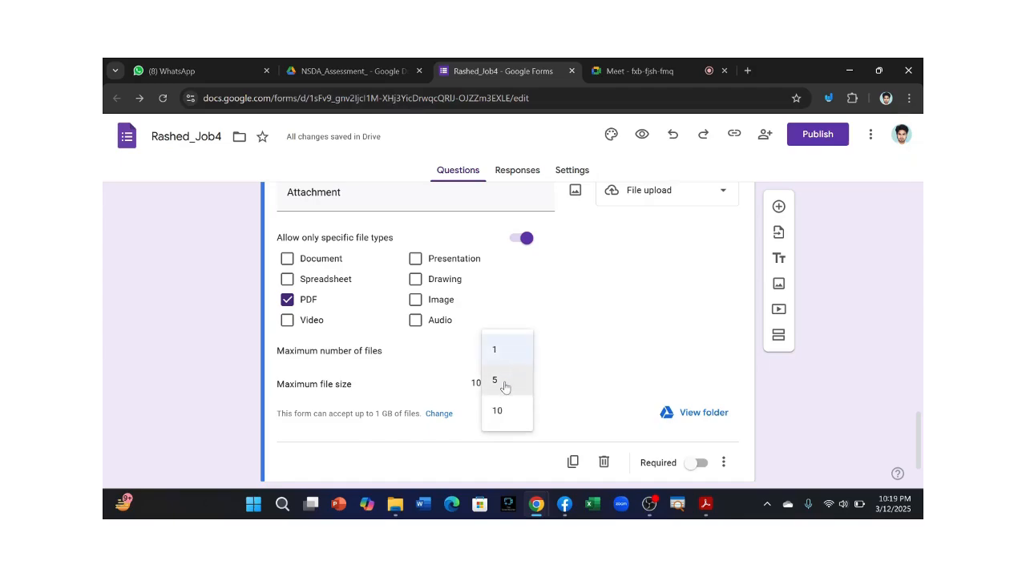
pyautogui.click(504, 387)
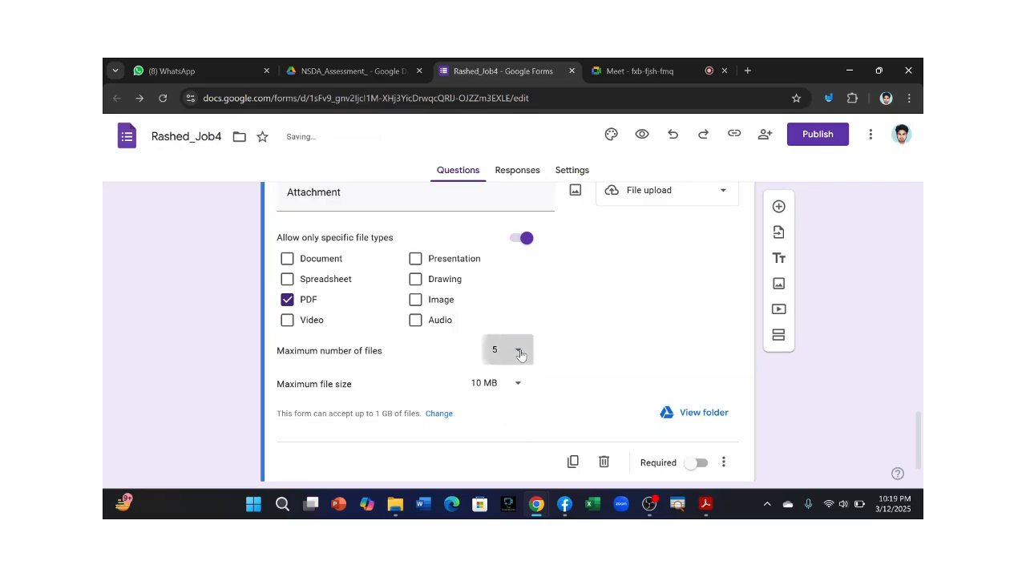
# Step: Try a limit of 10 files for the Attachment question and set it back to 5
pyautogui.click(520, 354)
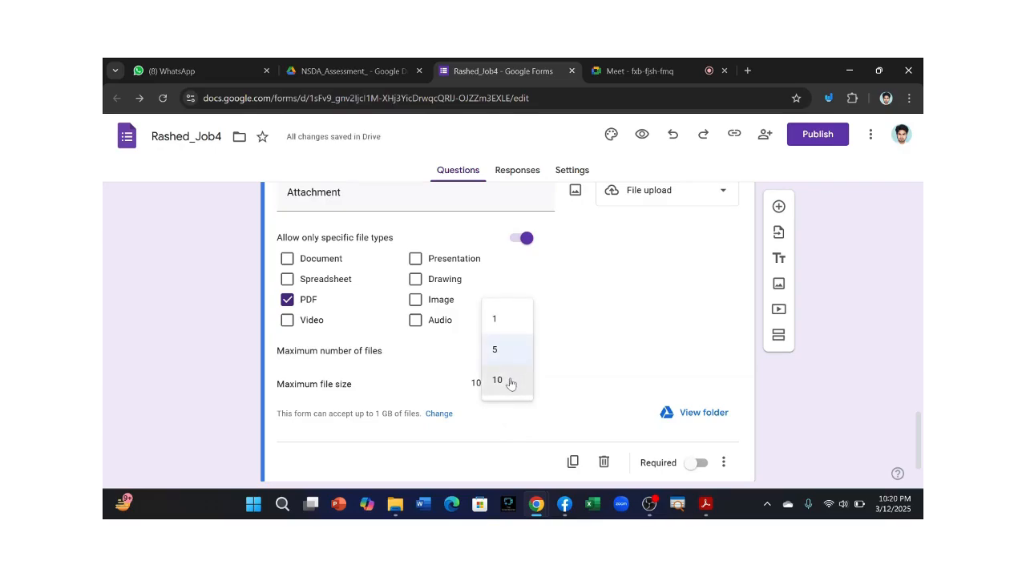
pyautogui.click(510, 382)
pyautogui.click(514, 351)
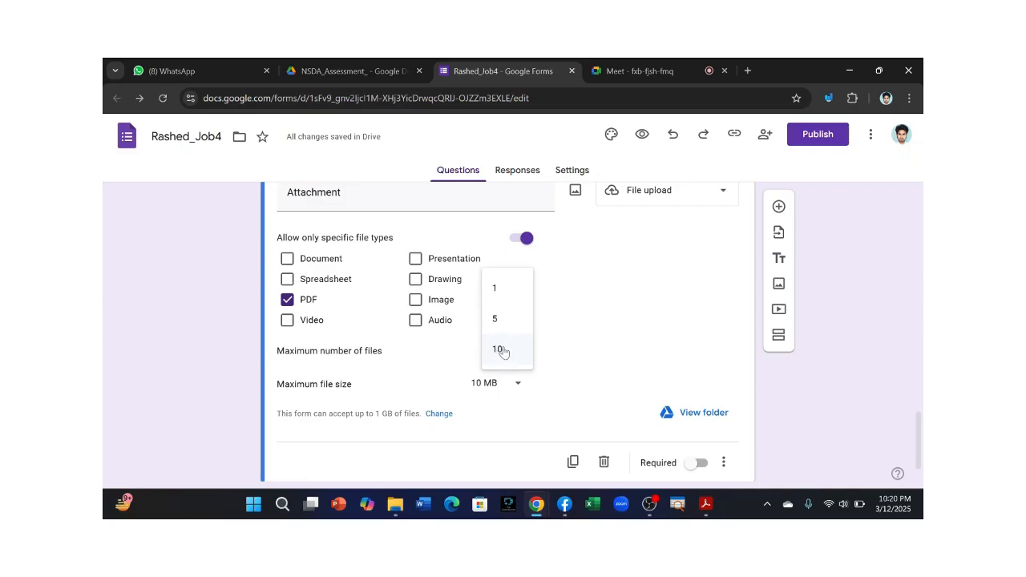
pyautogui.click(503, 351)
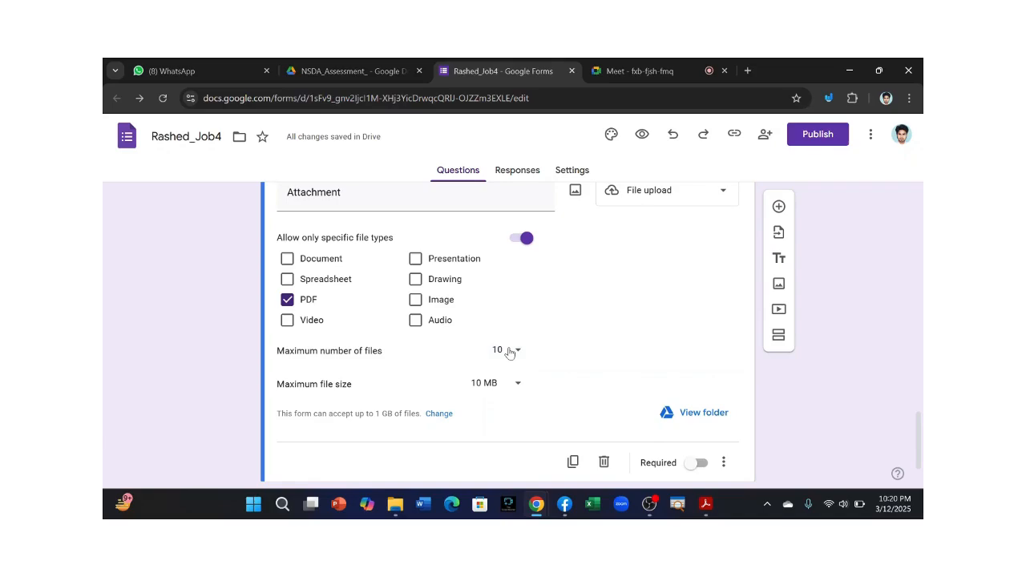
pyautogui.click(509, 353)
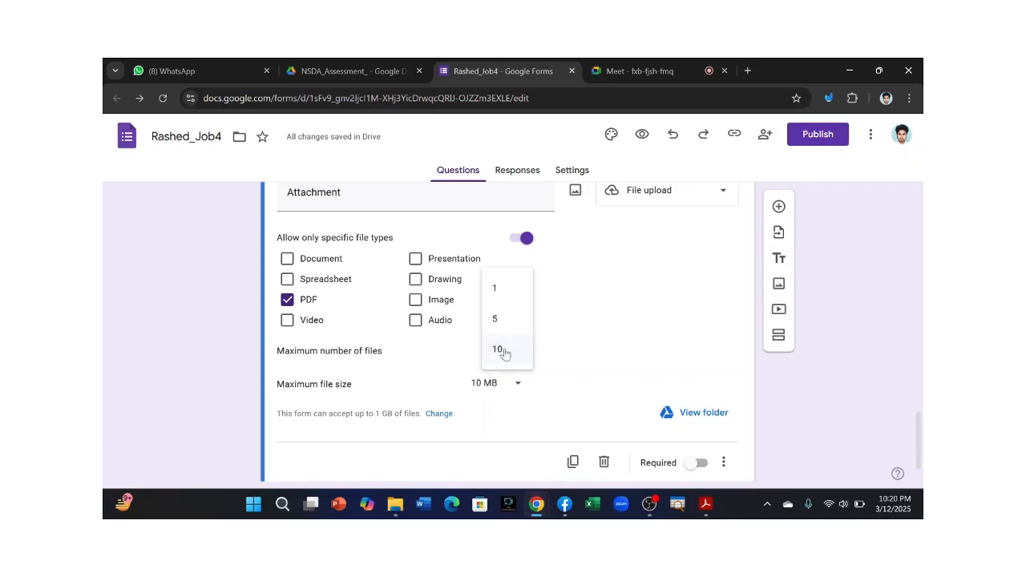
pyautogui.click(504, 353)
pyautogui.click(503, 350)
pyautogui.click(501, 349)
pyautogui.click(514, 351)
pyautogui.click(502, 318)
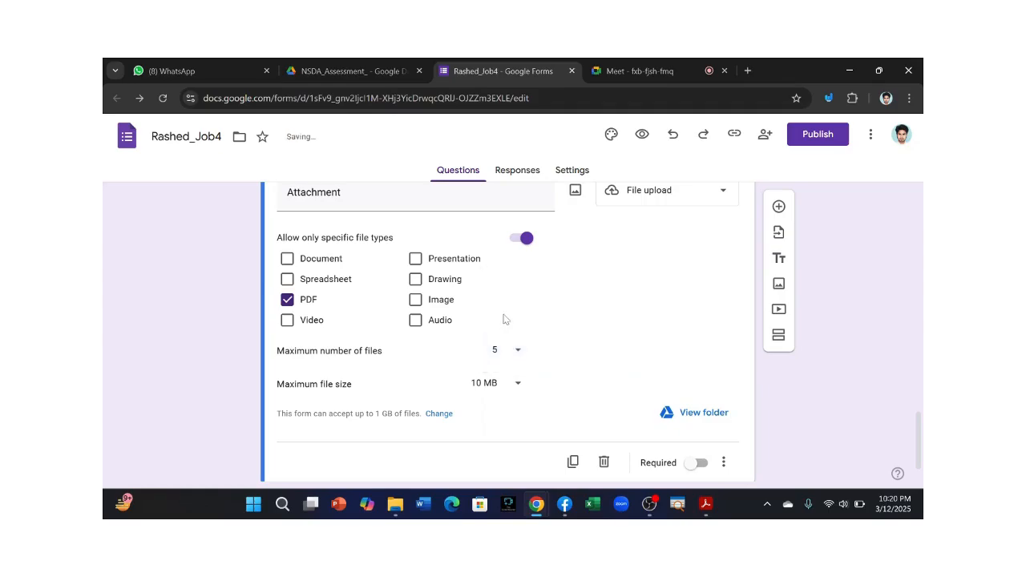
pyautogui.click(513, 358)
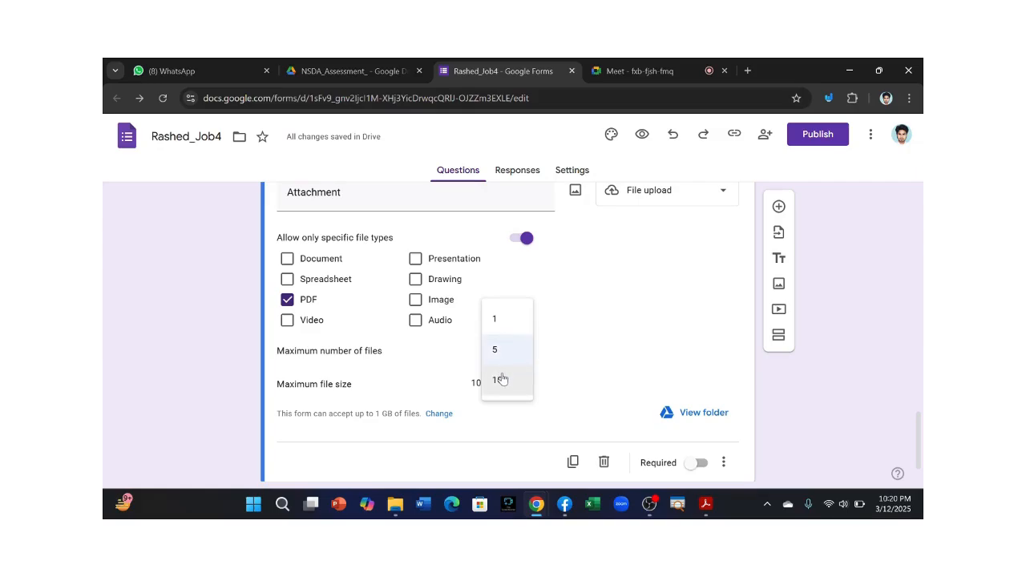
pyautogui.click(501, 380)
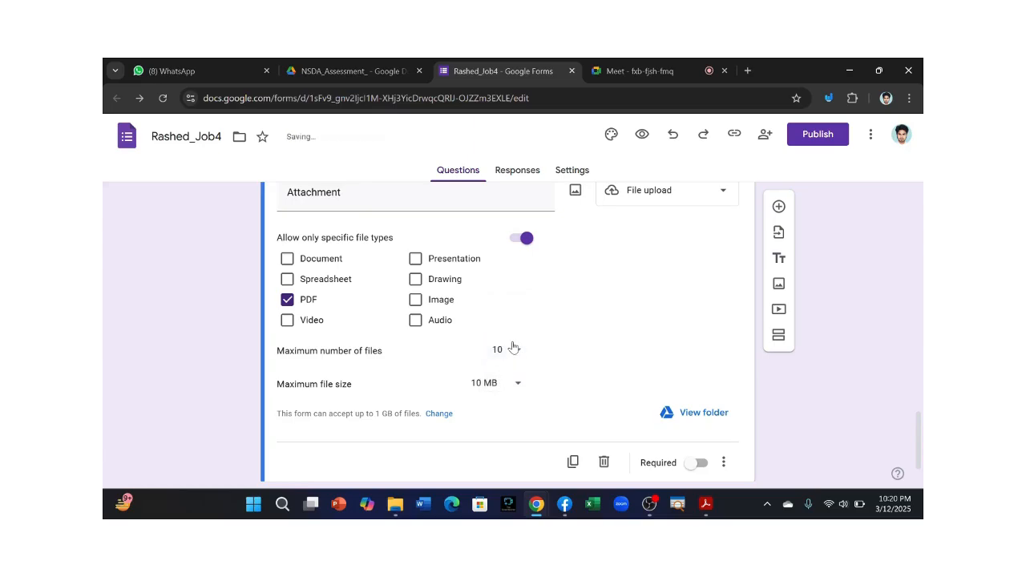
pyautogui.click(513, 348)
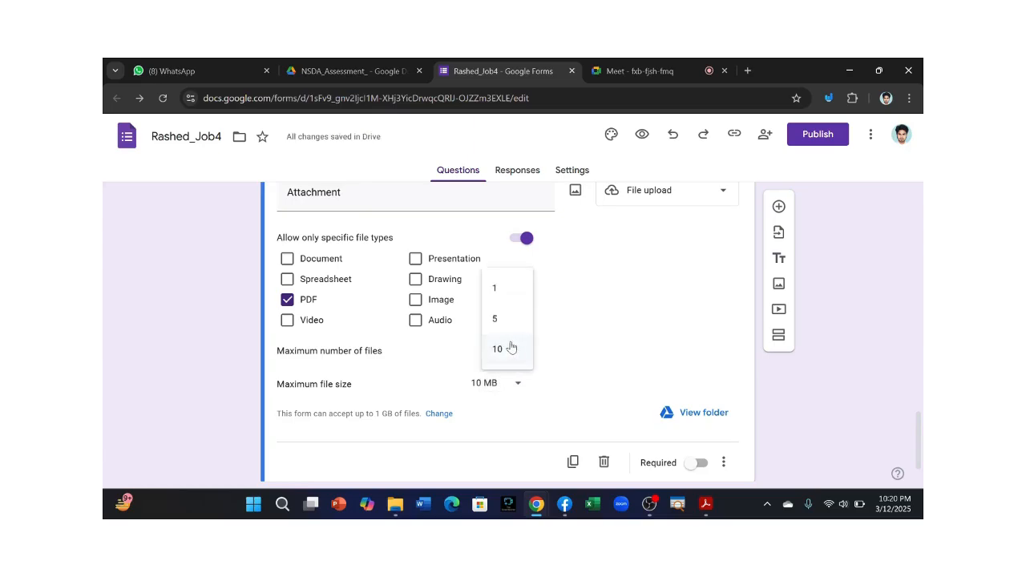
pyautogui.click(500, 352)
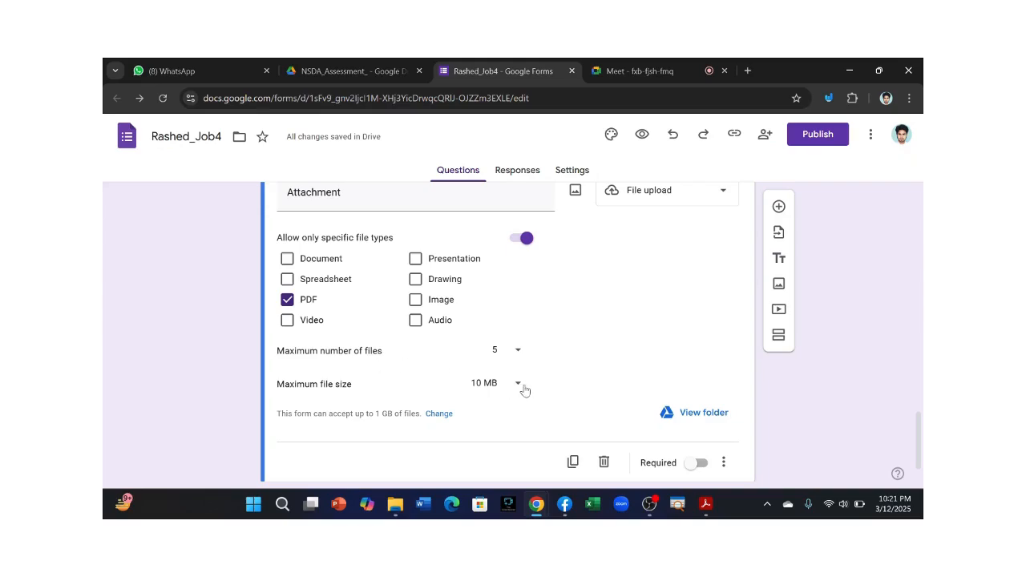
# Step: Try a maximum file size of 100 MB for the Attachment question and set it back to 10 MB
pyautogui.click(525, 390)
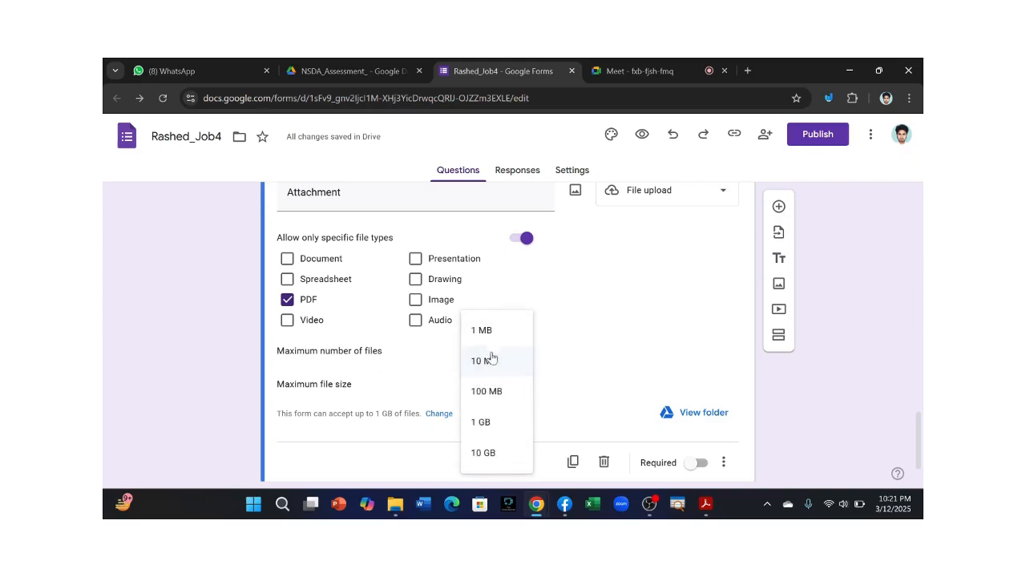
pyautogui.click(489, 398)
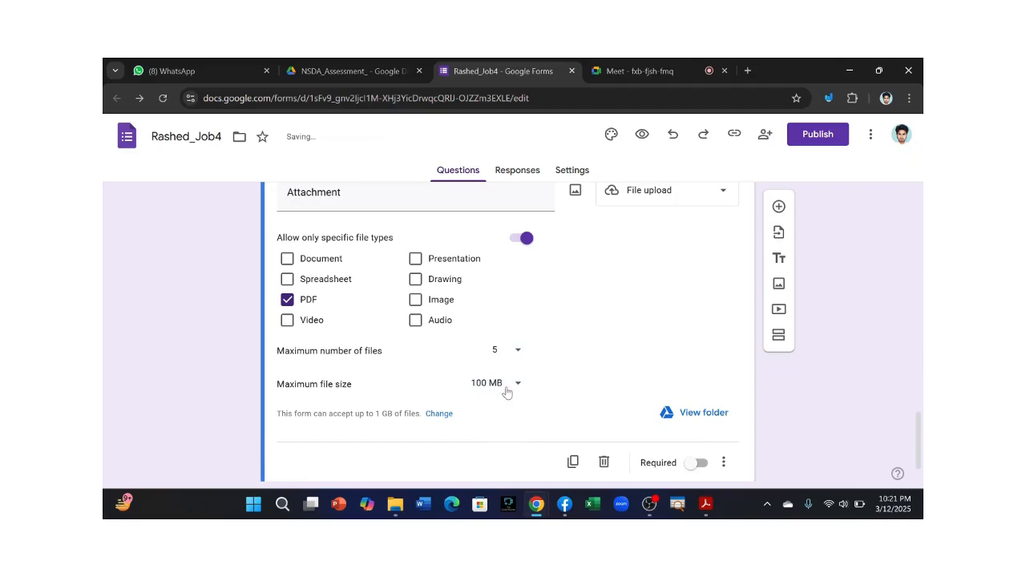
pyautogui.click(506, 390)
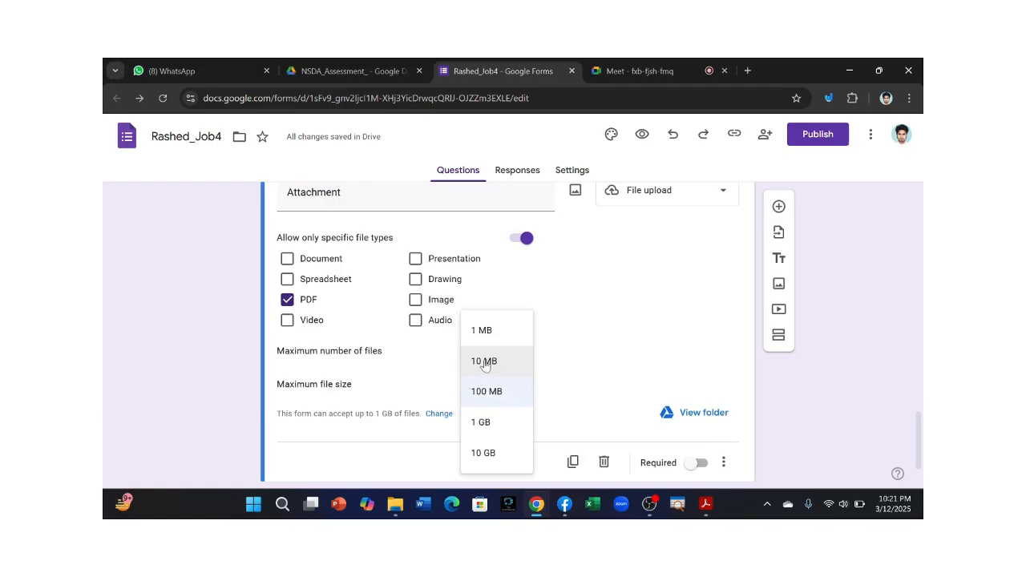
pyautogui.click(485, 362)
pyautogui.click(518, 390)
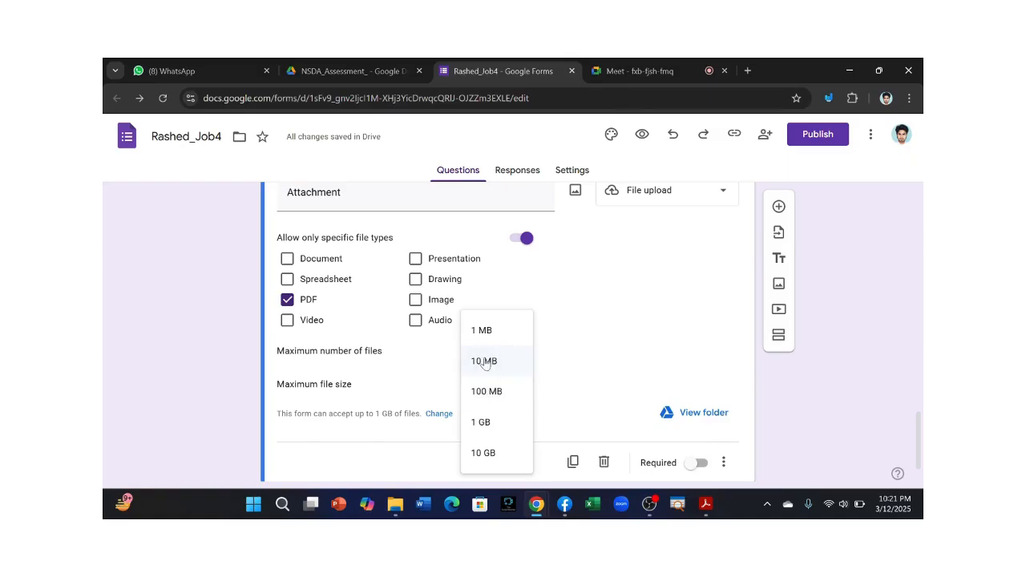
pyautogui.click(483, 361)
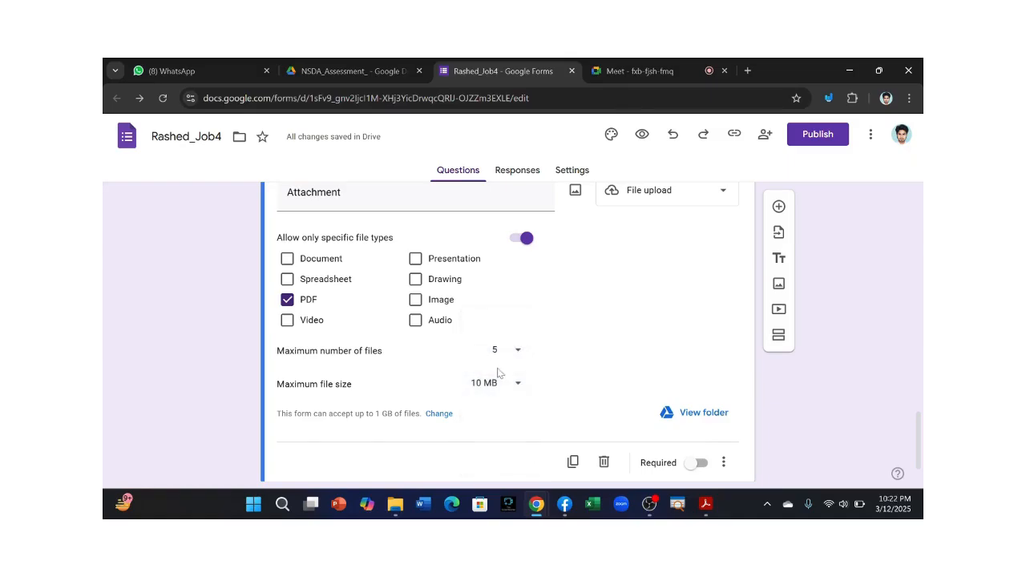
pyautogui.click(506, 382)
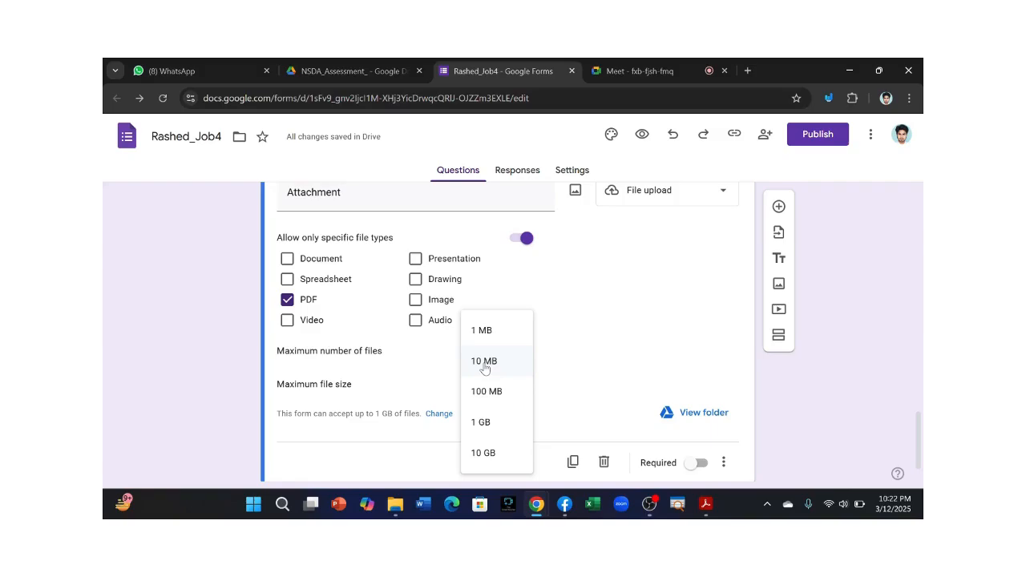
pyautogui.click(485, 362)
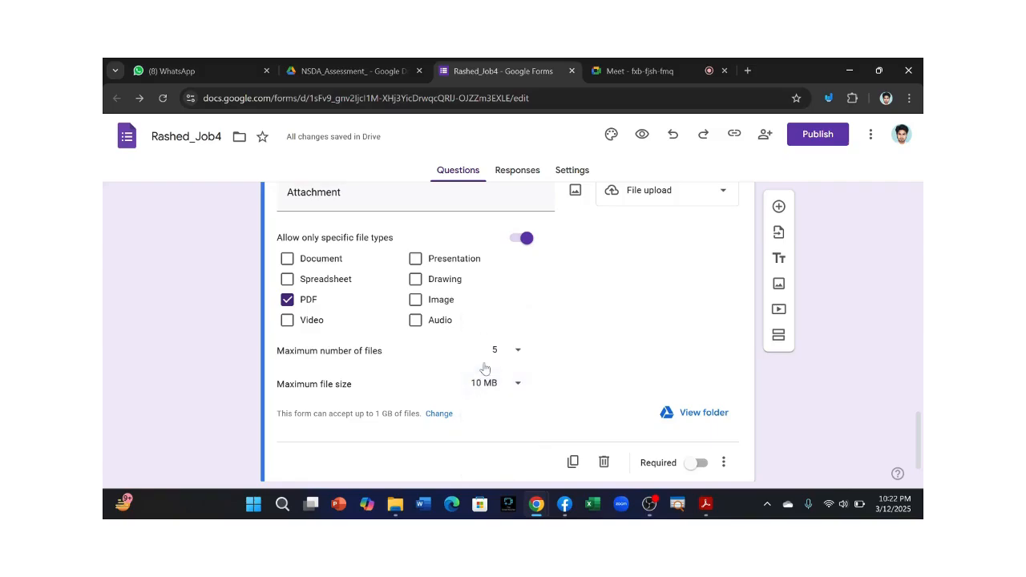
# Step: Review the form's two sections from the title to the Attachment question and back up to the Name, Email and Mobile Number fields
pyautogui.scroll(1, 484, 368)
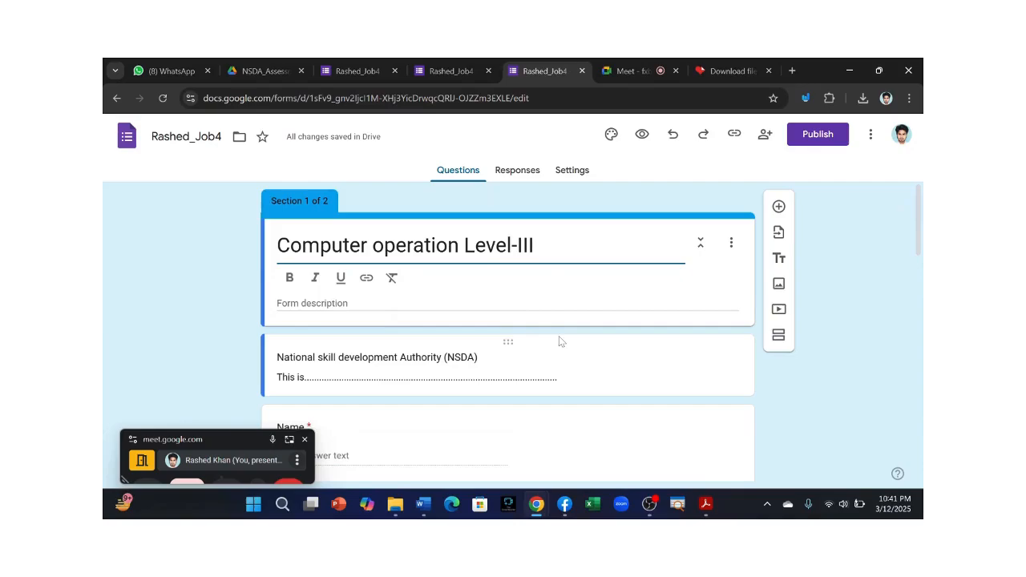
pyautogui.scroll(-15, 560, 340)
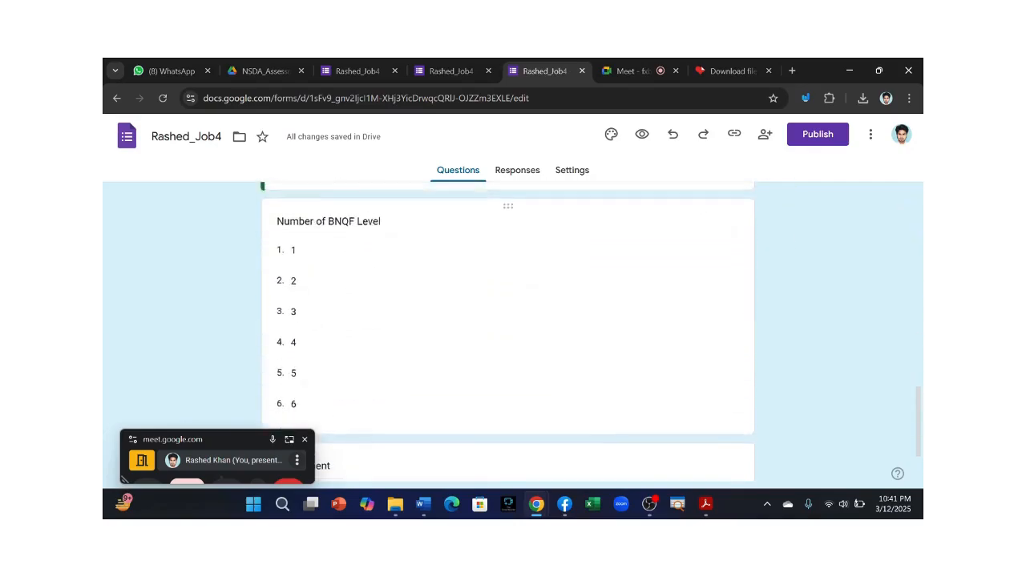
pyautogui.scroll(15, 559, 340)
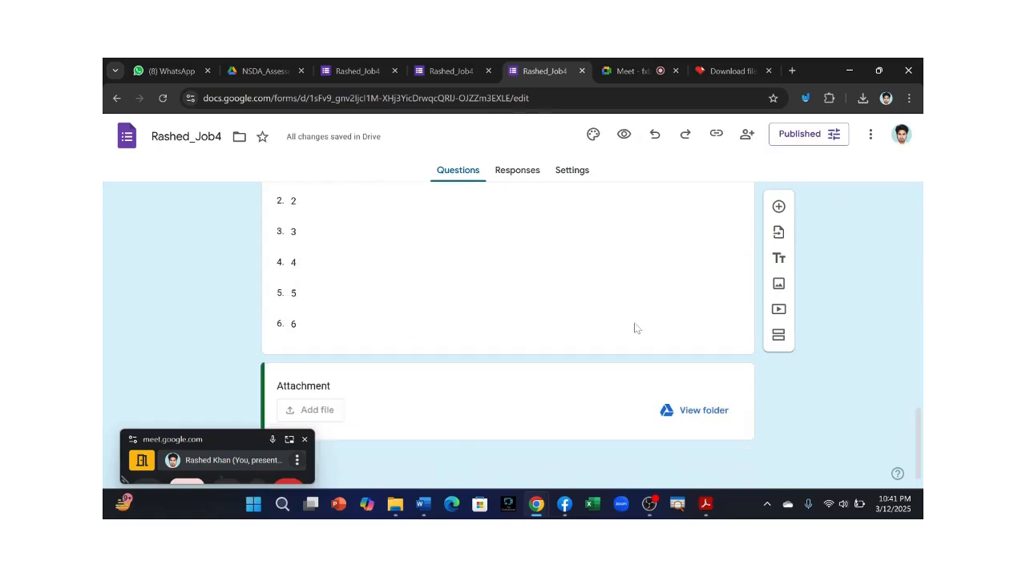
pyautogui.scroll(3, 635, 328)
pyautogui.scroll(10, 634, 328)
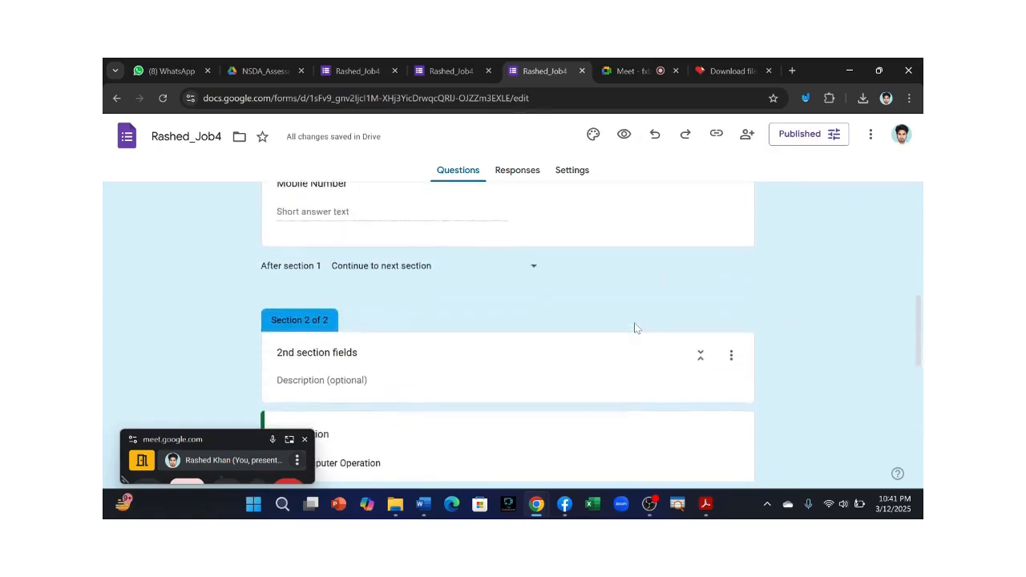
# Step: Switch to Assessment-tools-2.pdf, read the document requirements and the numbered job procedure, and return to the form in Chrome
pyautogui.moveTo(707, 511)
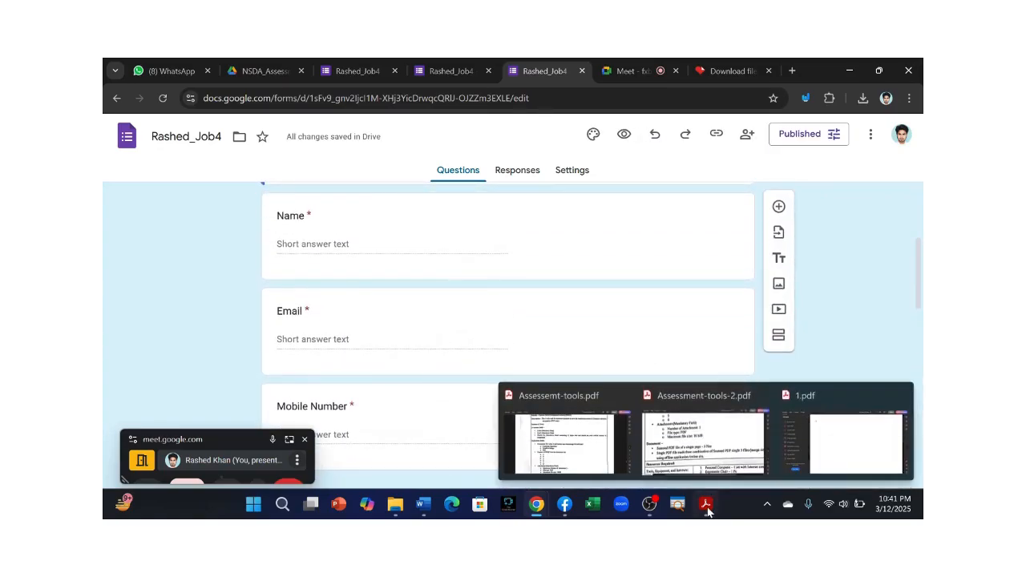
pyautogui.click(694, 439)
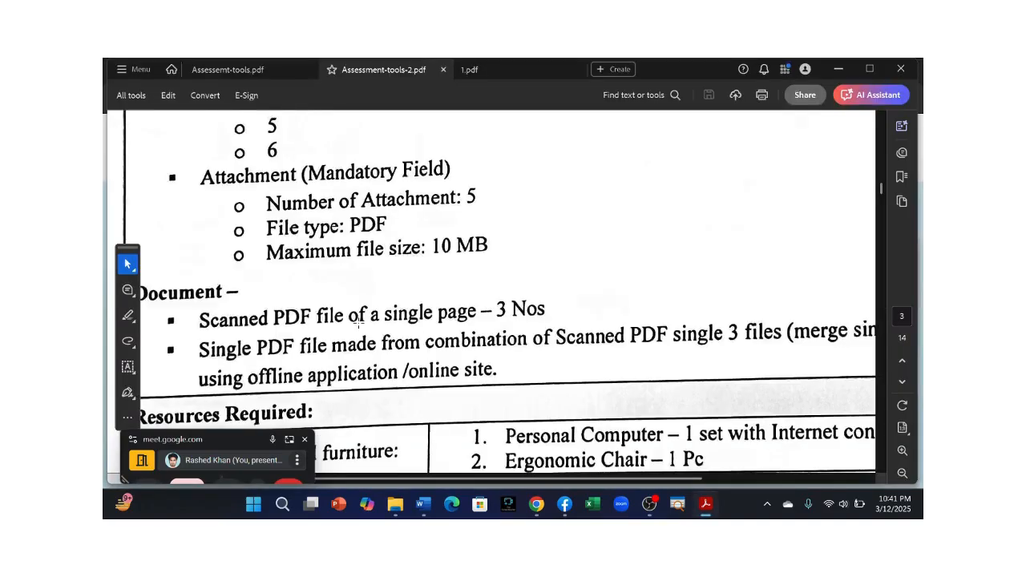
pyautogui.scroll(-1, 358, 321)
pyautogui.scroll(-2, 358, 321)
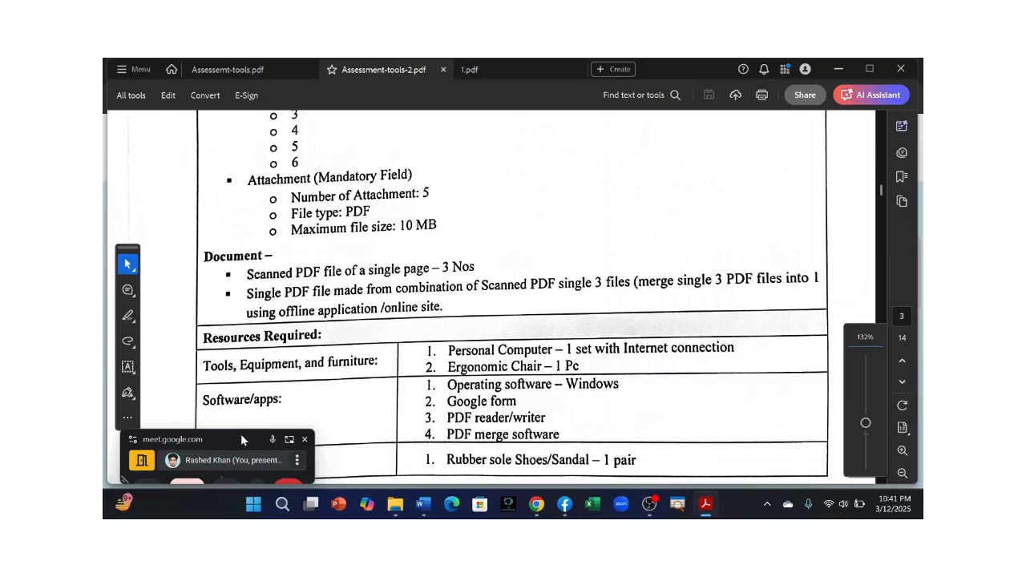
pyautogui.moveTo(240, 434); pyautogui.dragTo(239, 495)
pyautogui.scroll(-12, 435, 348)
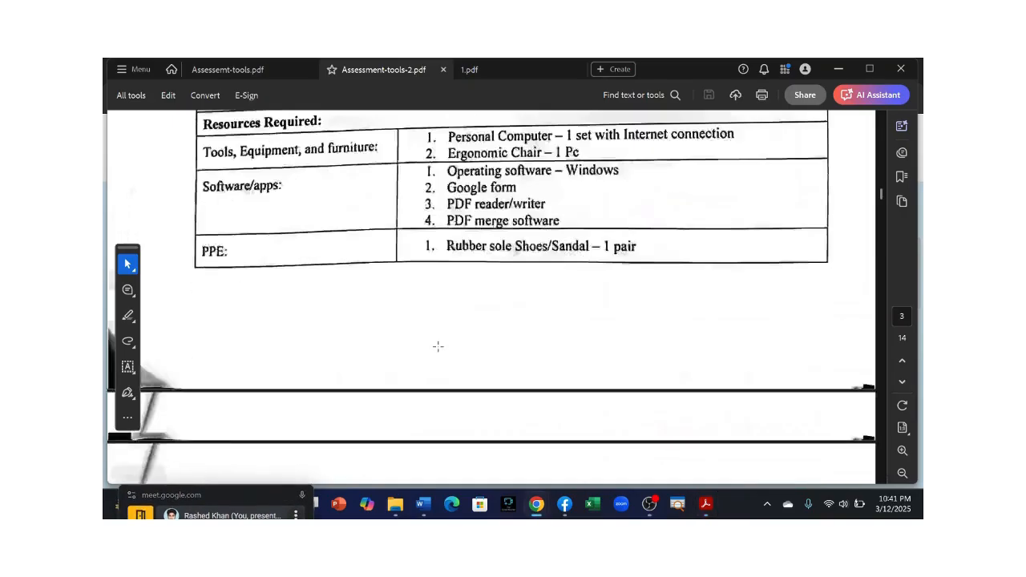
pyautogui.scroll(1, 438, 346)
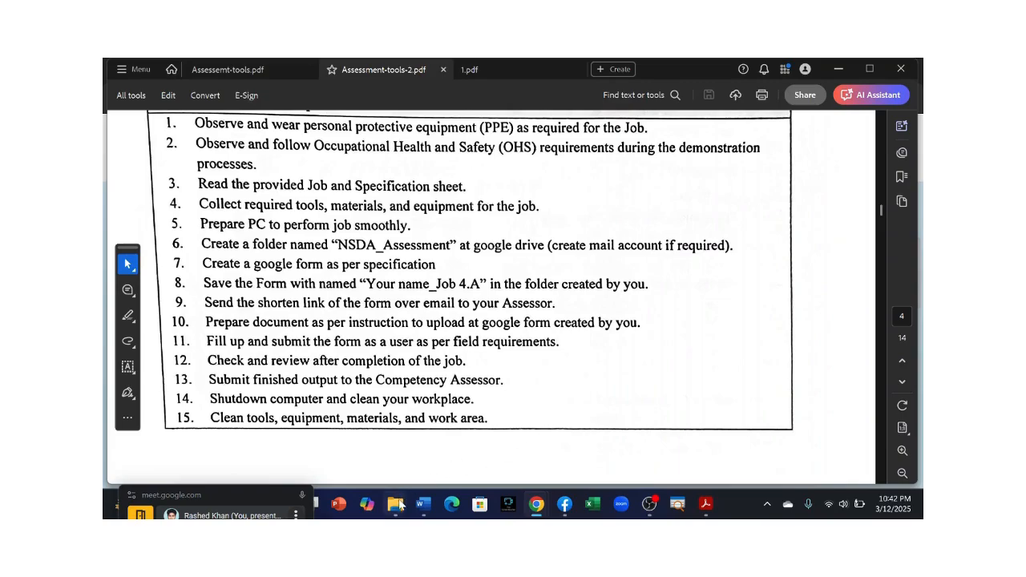
pyautogui.moveTo(542, 505)
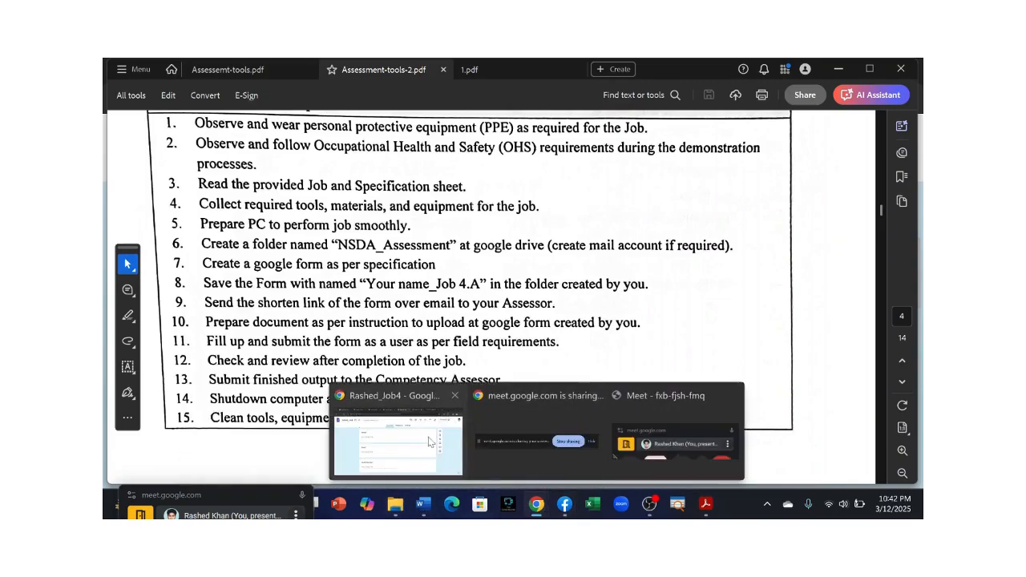
pyautogui.click(398, 442)
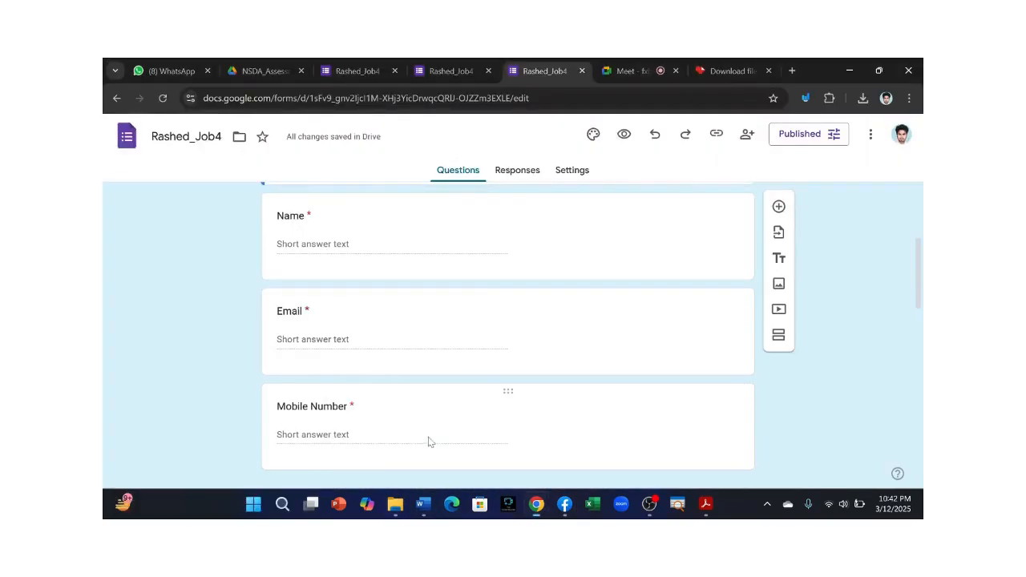
# Step: Copy the form's responder link as a shortened URL
pyautogui.click(715, 134)
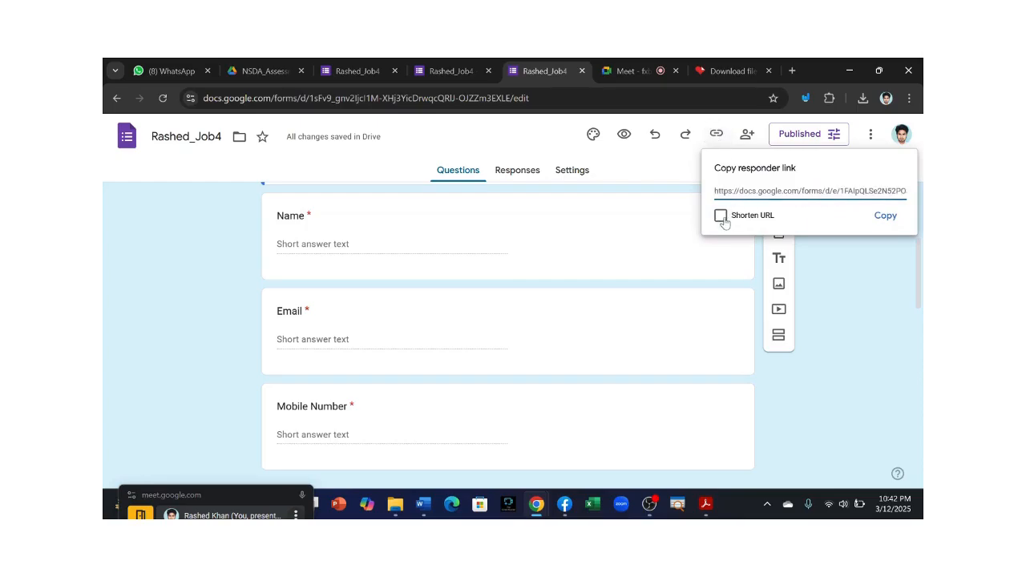
pyautogui.click(722, 218)
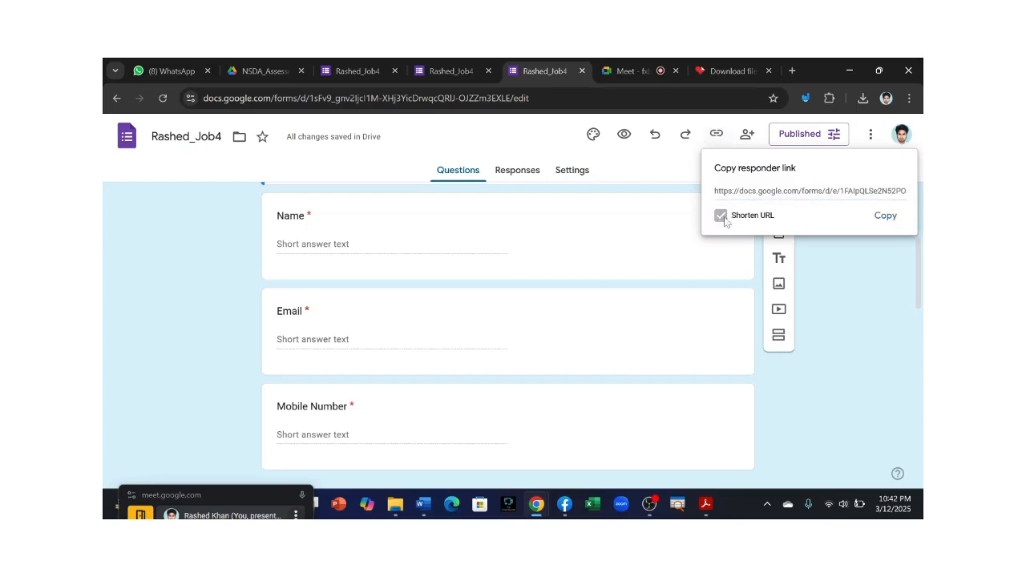
pyautogui.click(884, 216)
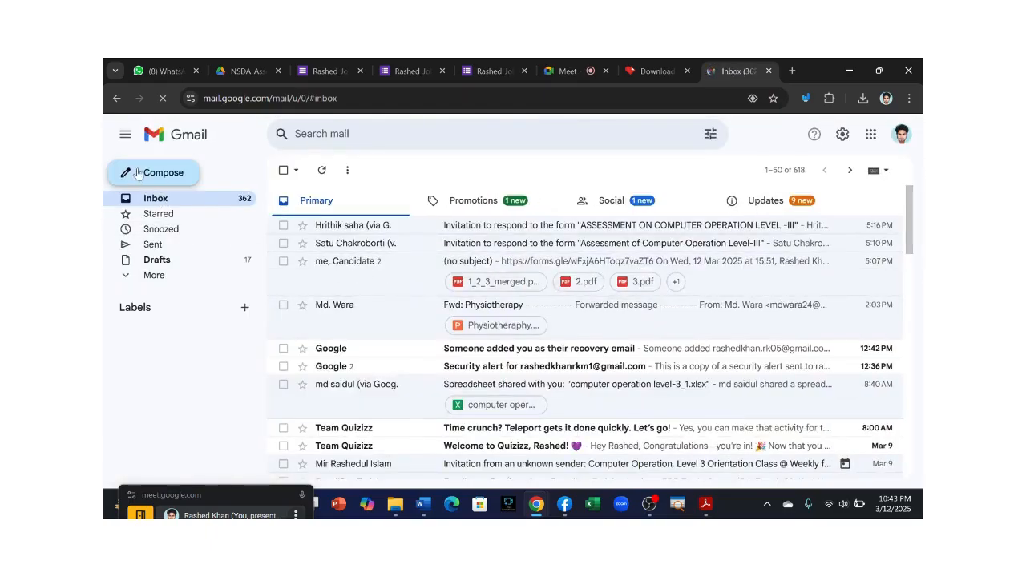
# Step: Compose a Gmail message to the recipient's email address with the form link in the body and the candidate's name plus "-job4" as subject
pyautogui.click(156, 176)
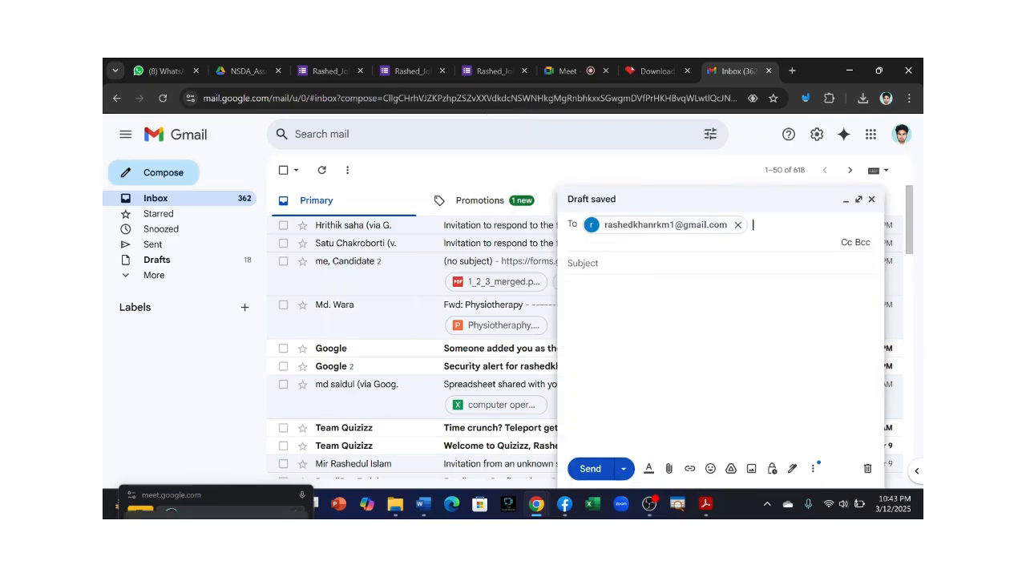
pyautogui.click(583, 279)
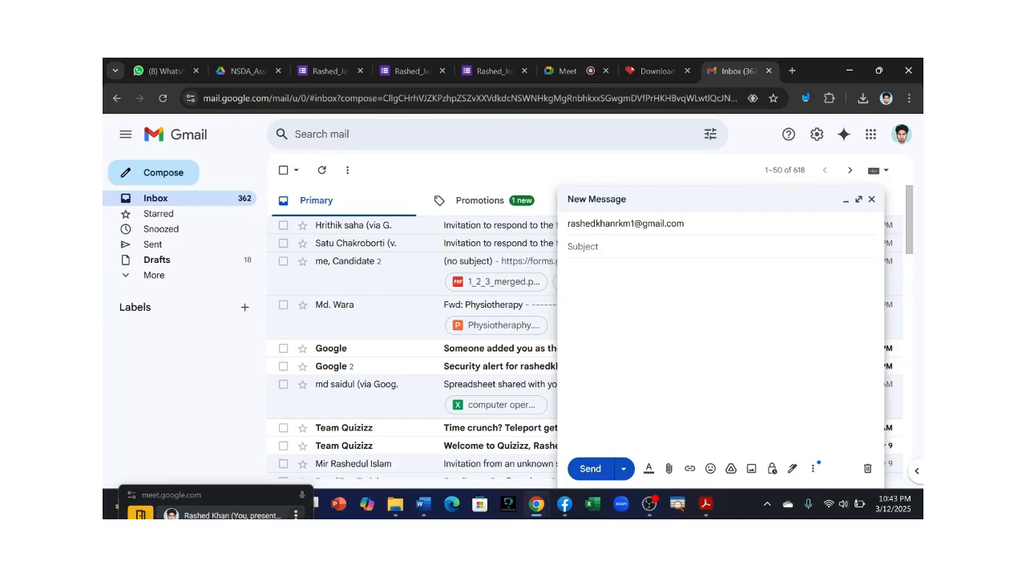
pyautogui.hotkey('ctrl', 'v')
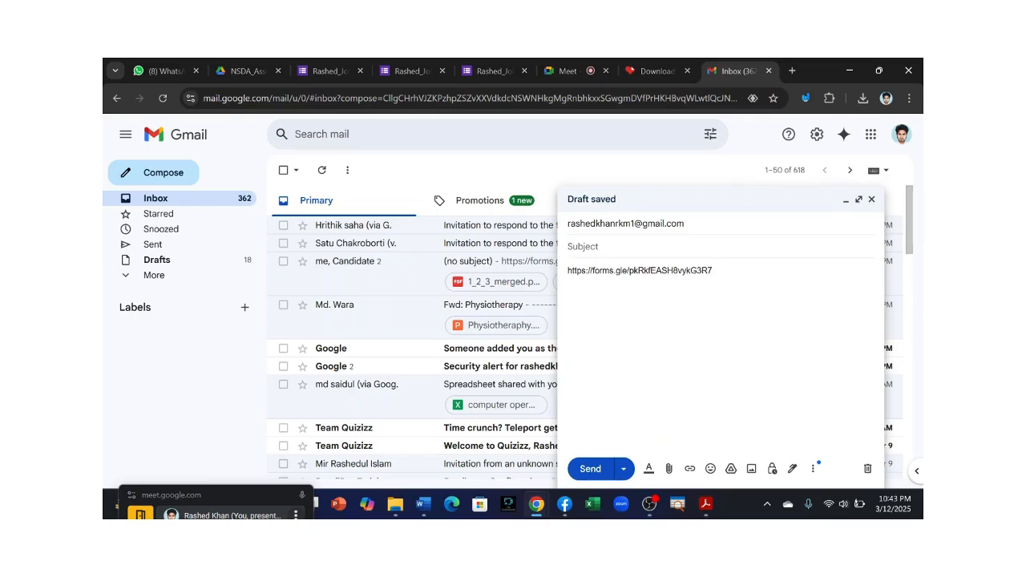
pyautogui.write('Rashe')
pyautogui.write('d-job4')
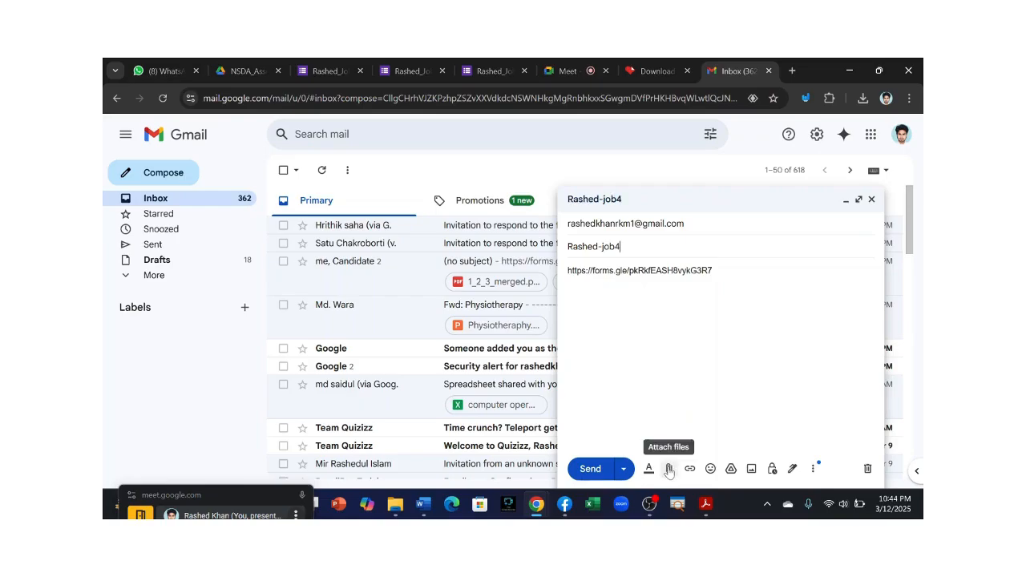
# Step: Attach the PDFs 1, 1_2_3_merged (1), 2 and 3 from the Desktop's job4 folder to the message and send it
pyautogui.click(670, 470)
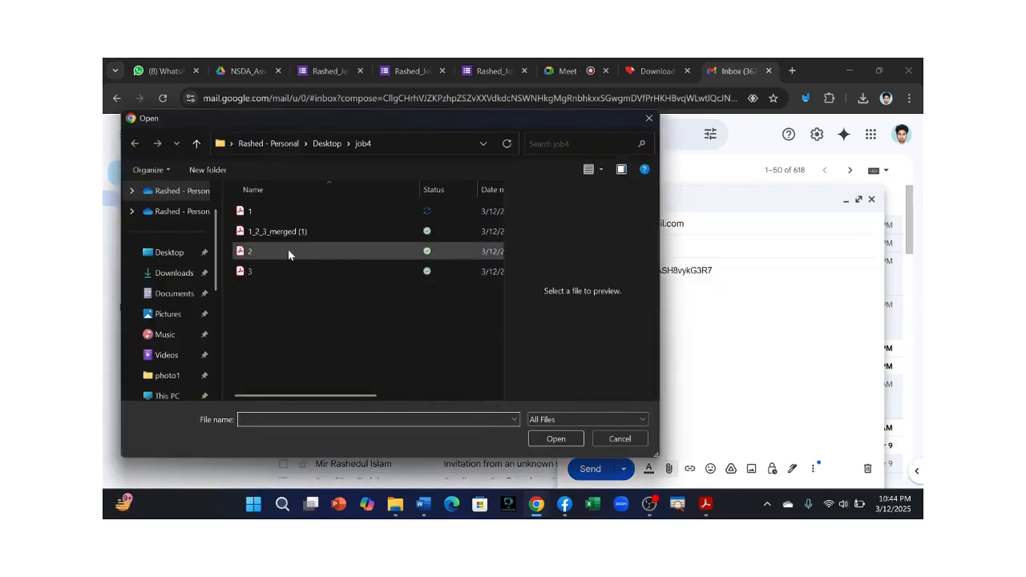
pyautogui.click(169, 252)
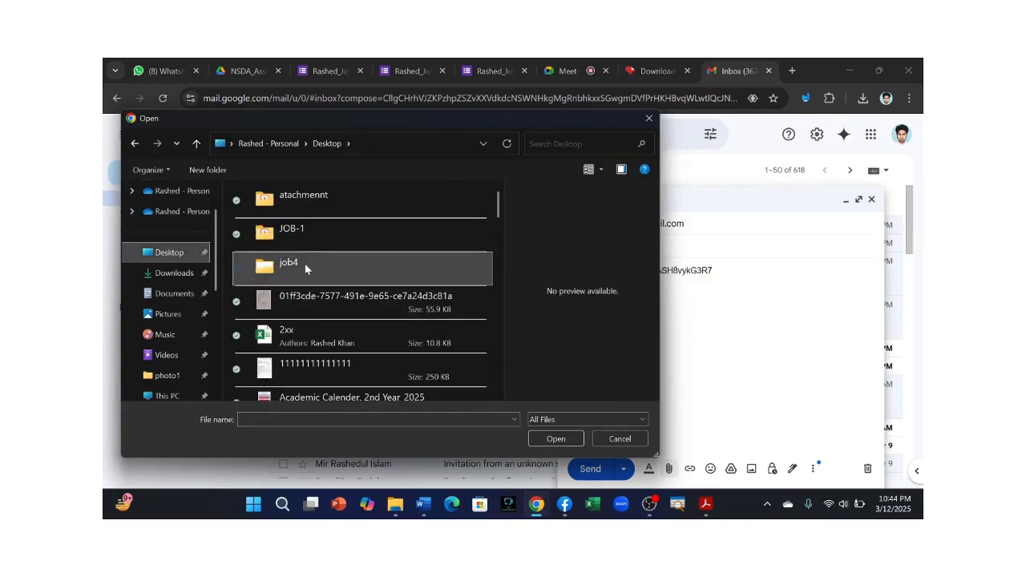
pyautogui.doubleClick(295, 265)
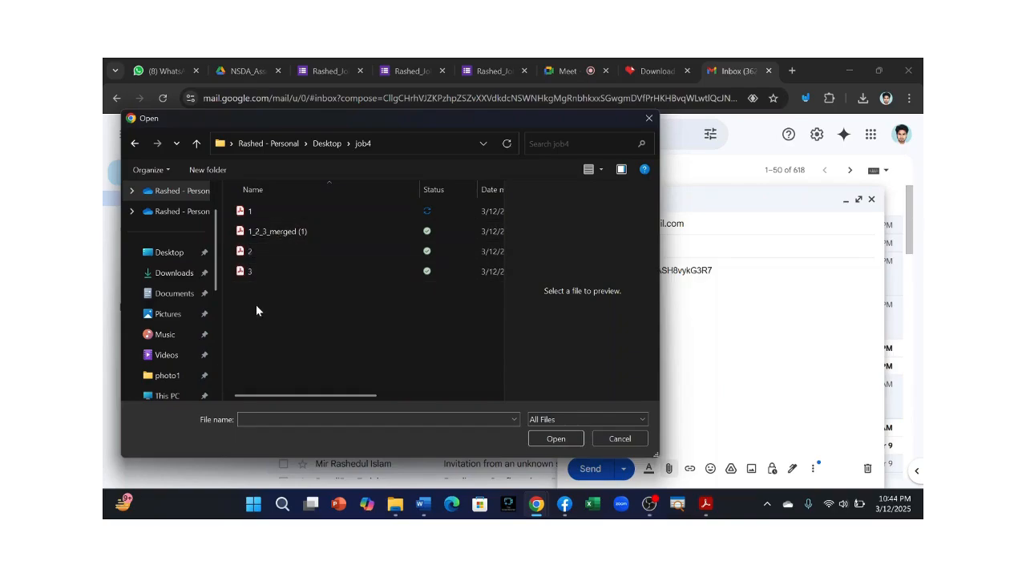
pyautogui.moveTo(256, 305); pyautogui.dragTo(233, 215)
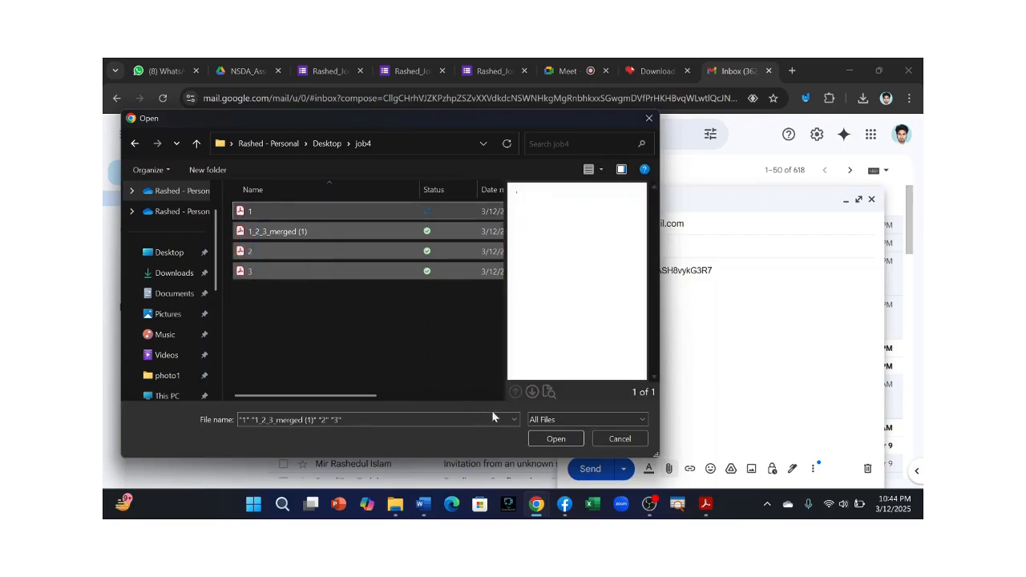
pyautogui.click(553, 440)
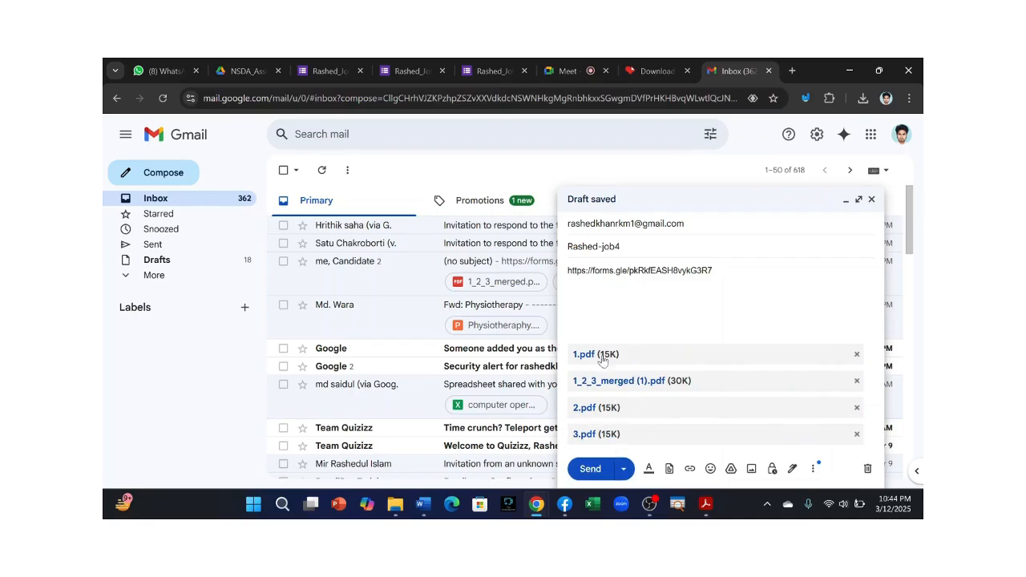
pyautogui.click(589, 469)
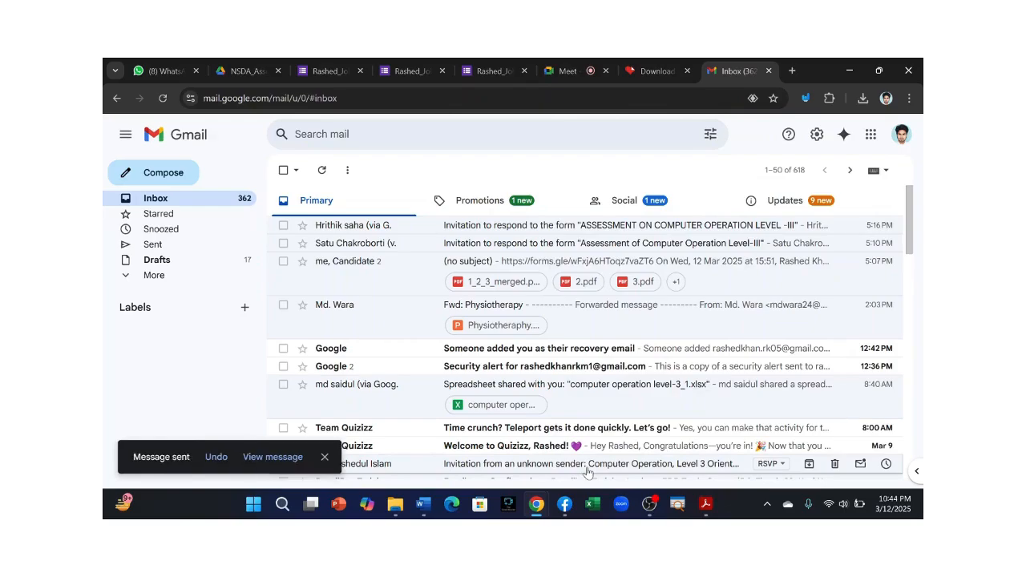
# Step: Return to the form editor and review the questions from Attachment back up to the Name field
pyautogui.scroll(-3, 657, 280)
pyautogui.scroll(3, 657, 280)
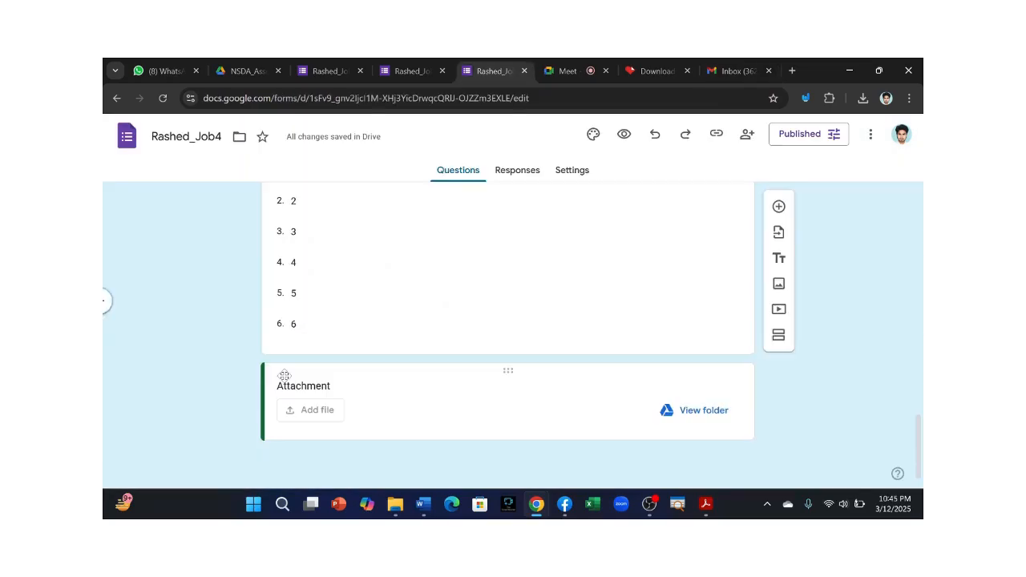
pyautogui.scroll(2, 285, 379)
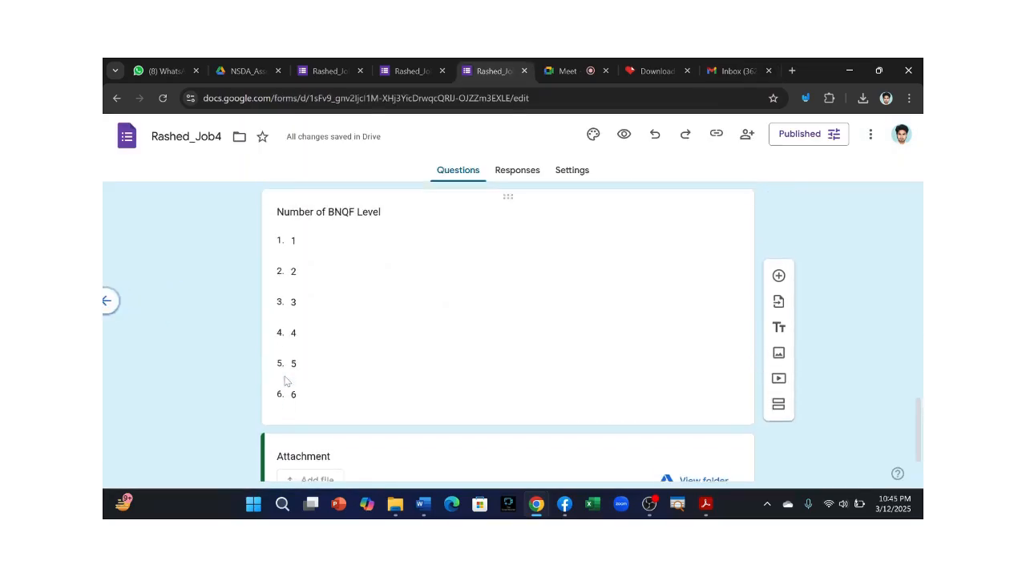
pyautogui.scroll(2, 365, 282)
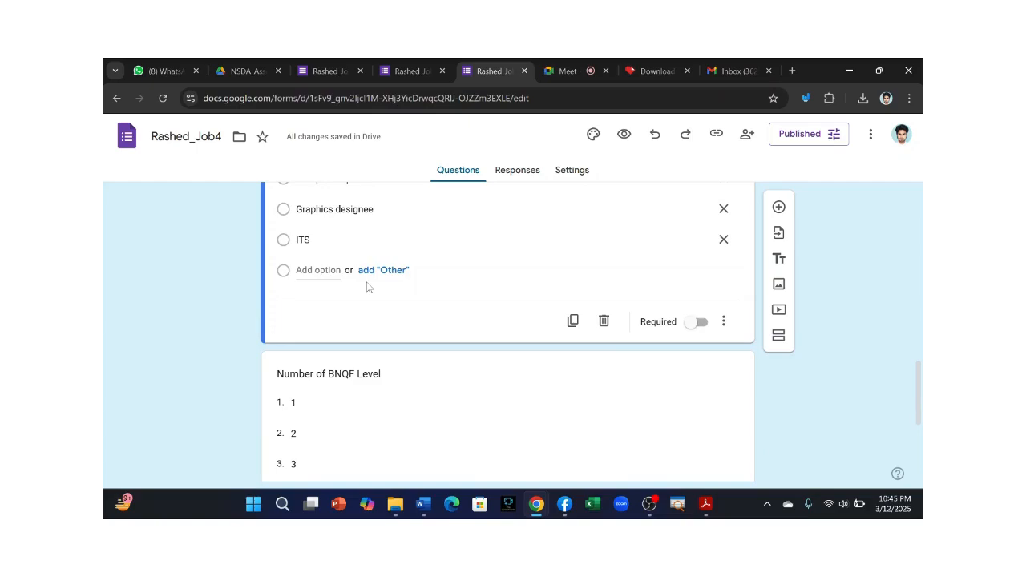
pyautogui.scroll(10, 366, 287)
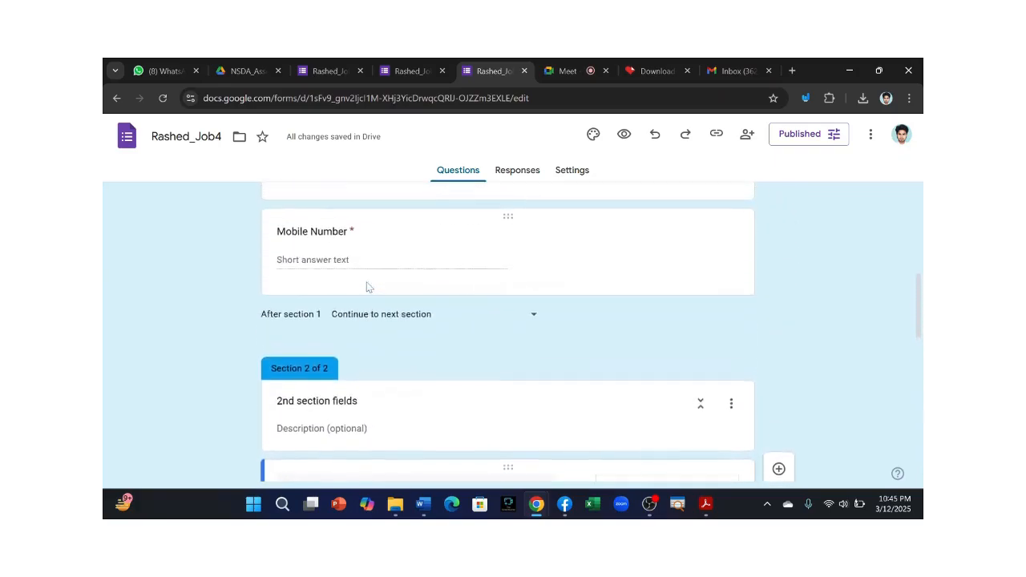
pyautogui.moveTo(646, 514)
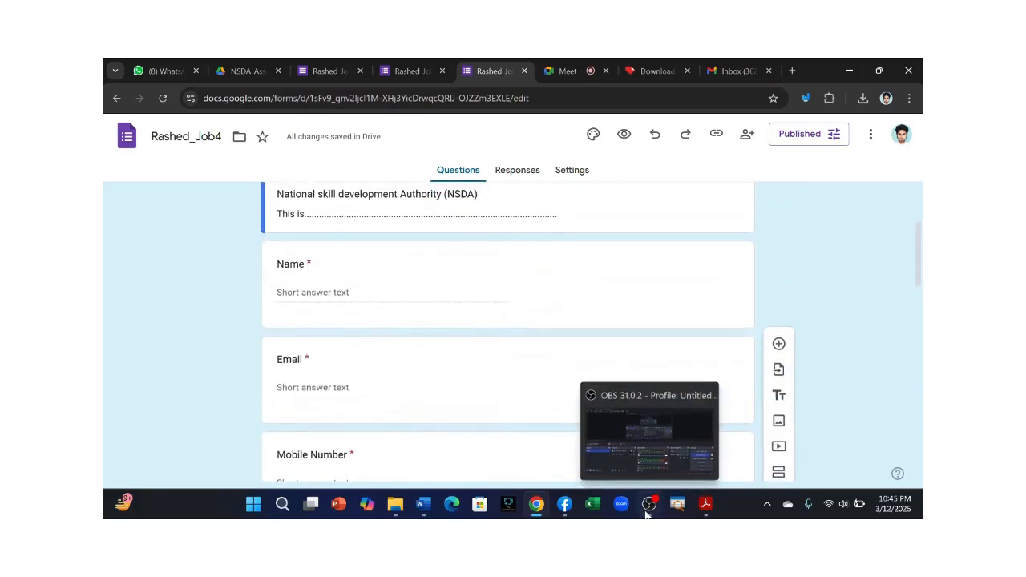